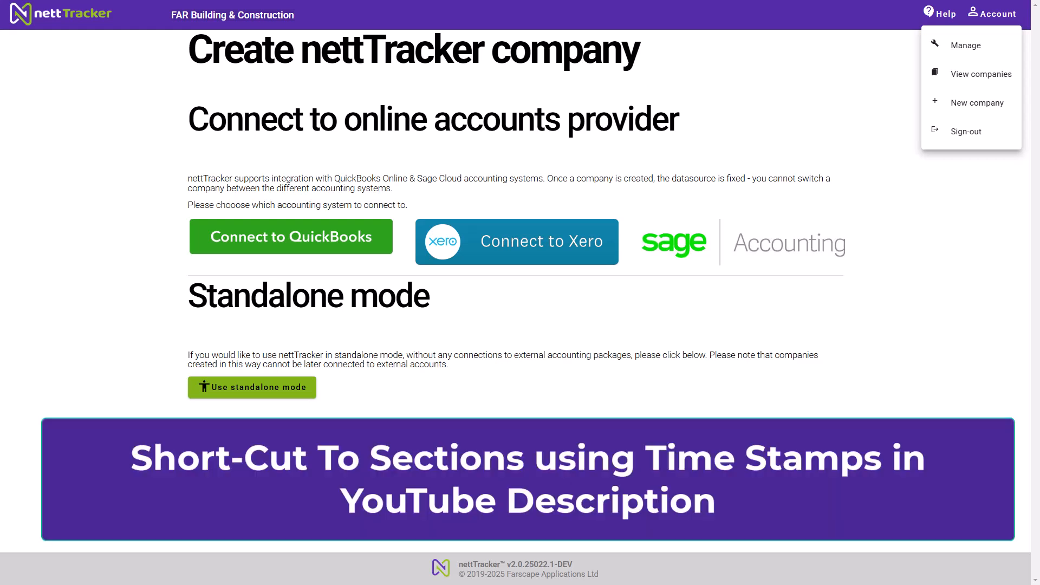
# Dismiss the account options and open the Help & support resources.
pyautogui.press('Escape')
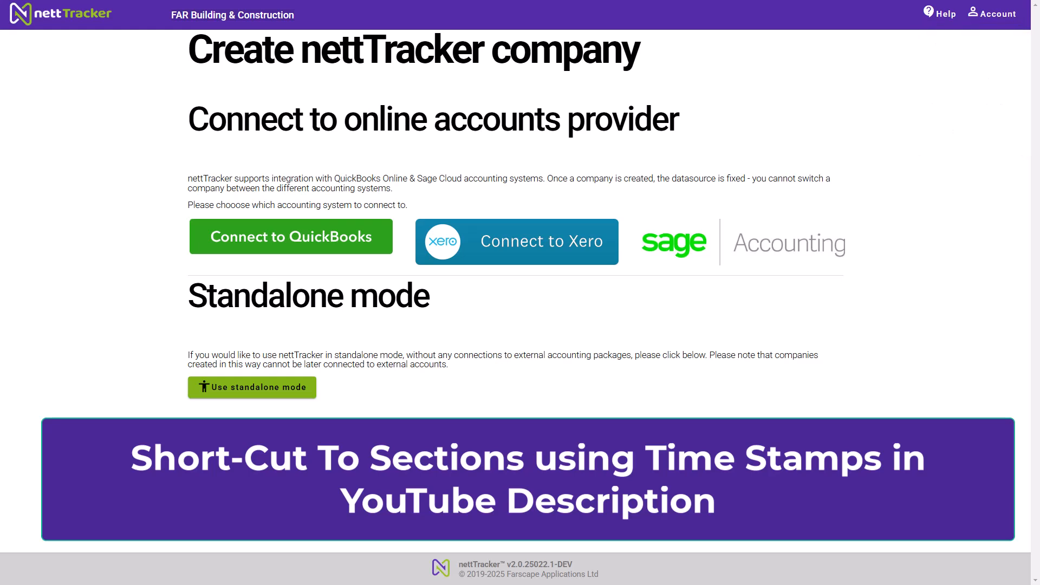
pyautogui.click(941, 13)
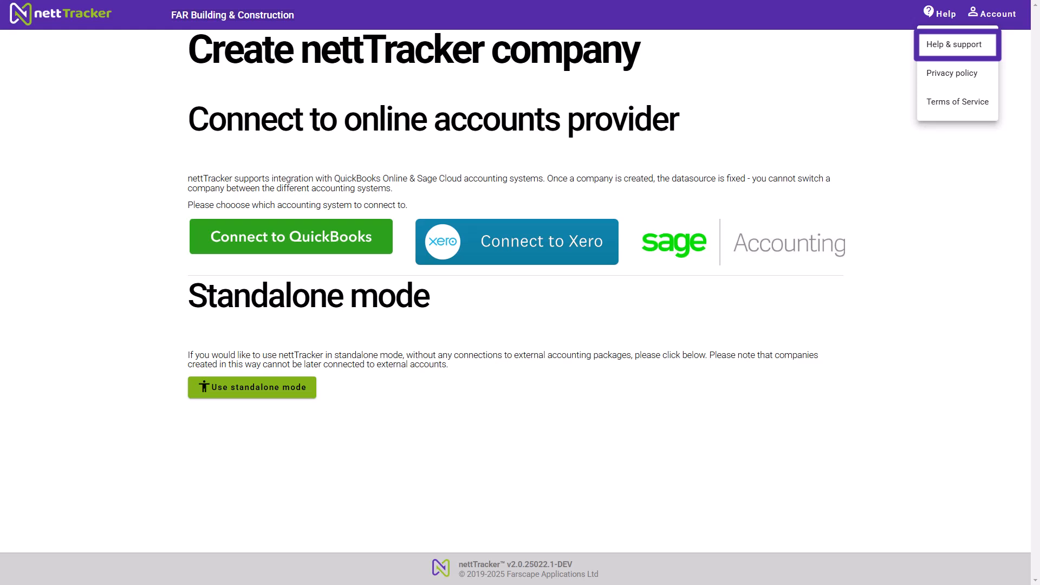
pyautogui.click(954, 44)
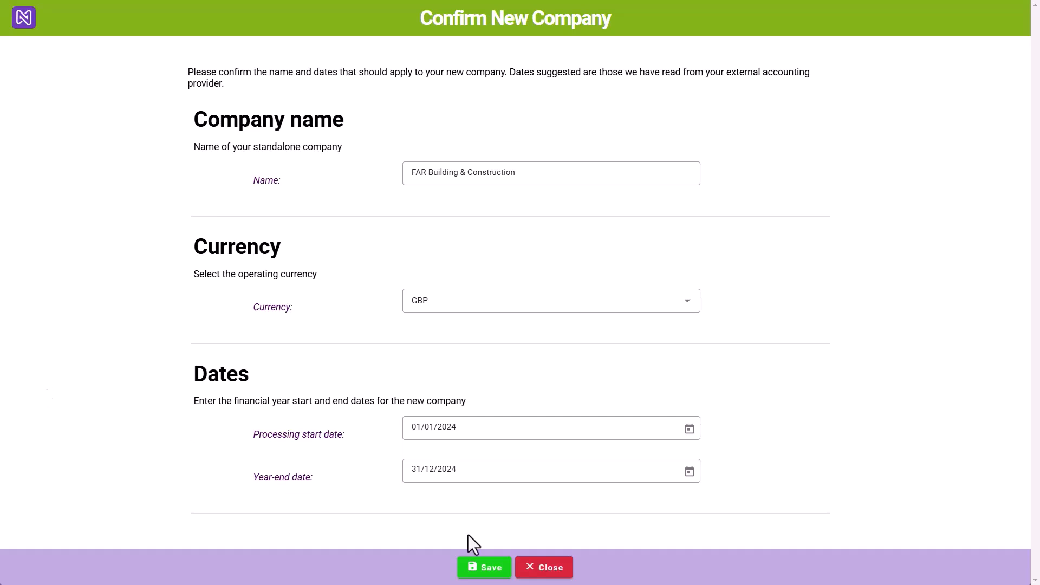
# Save the new company FAR Building & Construction with currency GBP and the year 01/01/2024 to 31/12/2024.
pyautogui.click(486, 569)
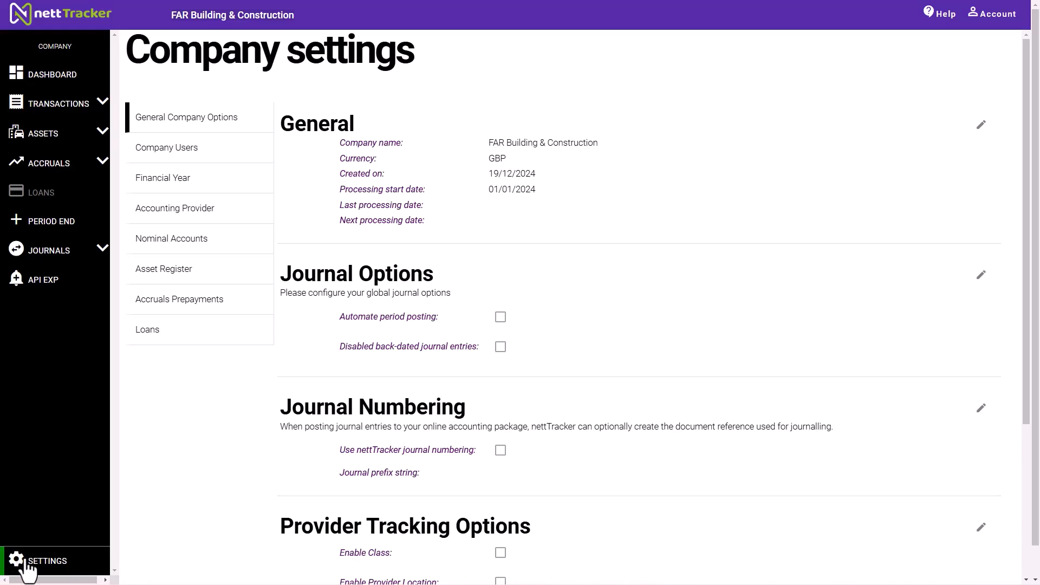
# Review the company settings sections from Company Users through Financial Year, Accounting Provider, Nominal Accounts, Asset Register and Accruals Prepayments to Loans.
pyautogui.click(257, 130)
pyautogui.click(248, 153)
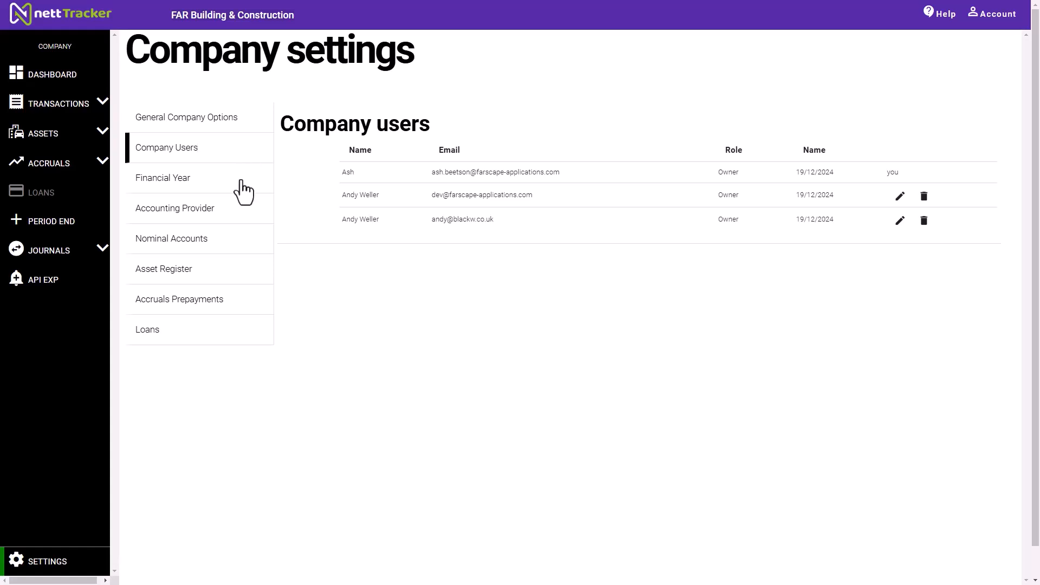
pyautogui.click(241, 181)
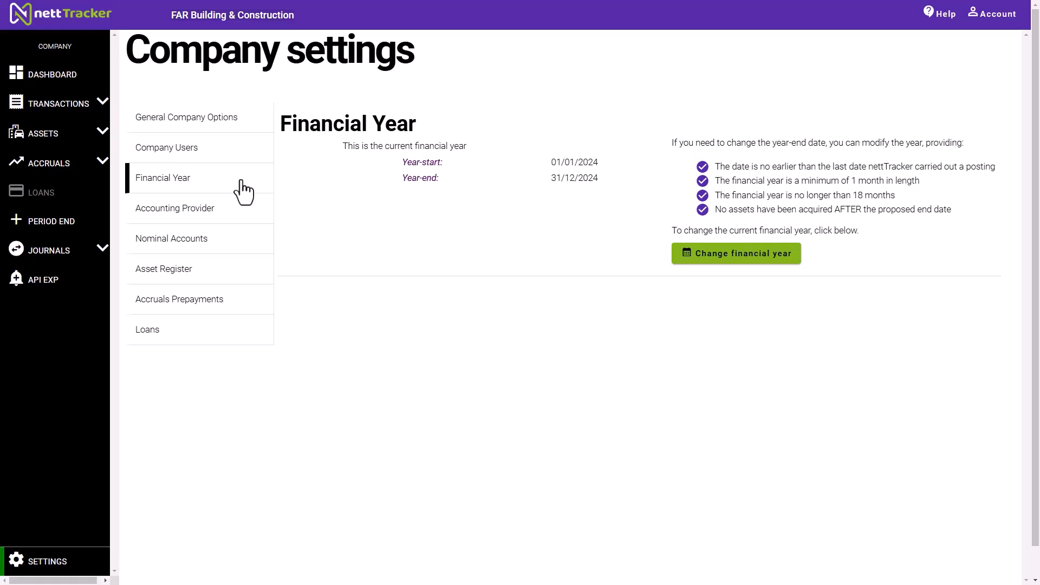
pyautogui.click(239, 219)
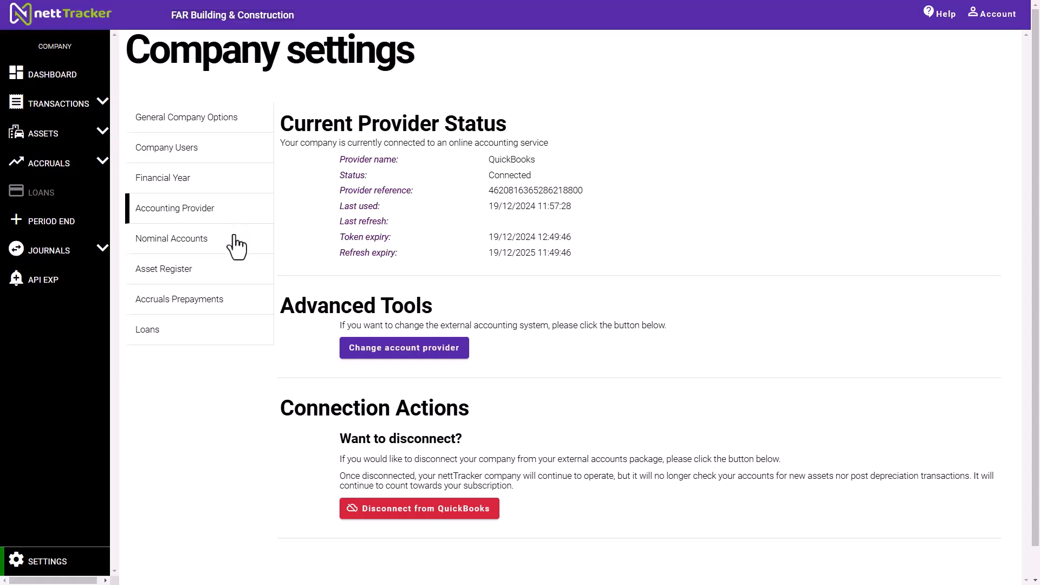
pyautogui.click(234, 236)
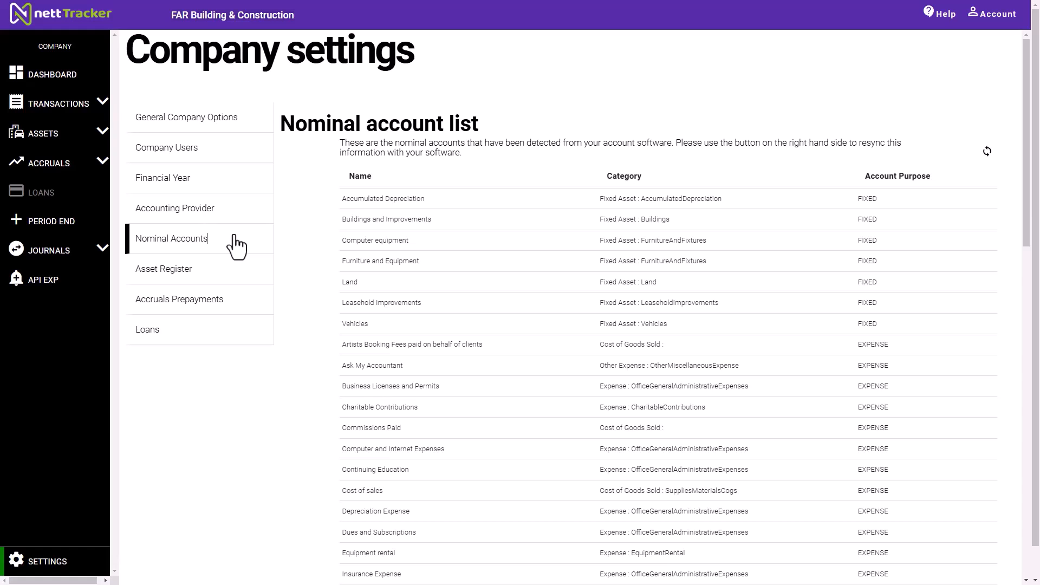
pyautogui.click(228, 277)
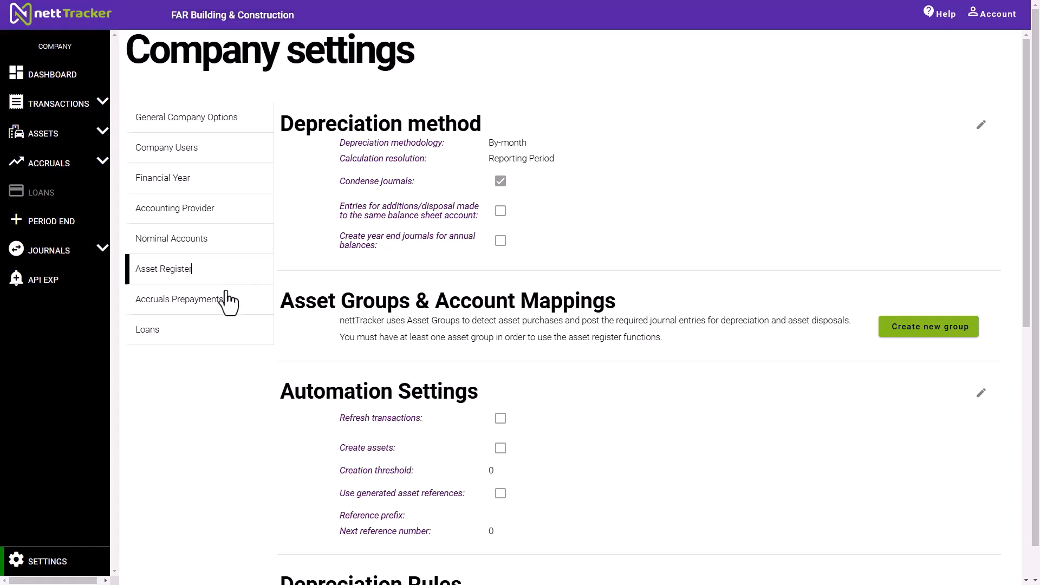
pyautogui.click(225, 298)
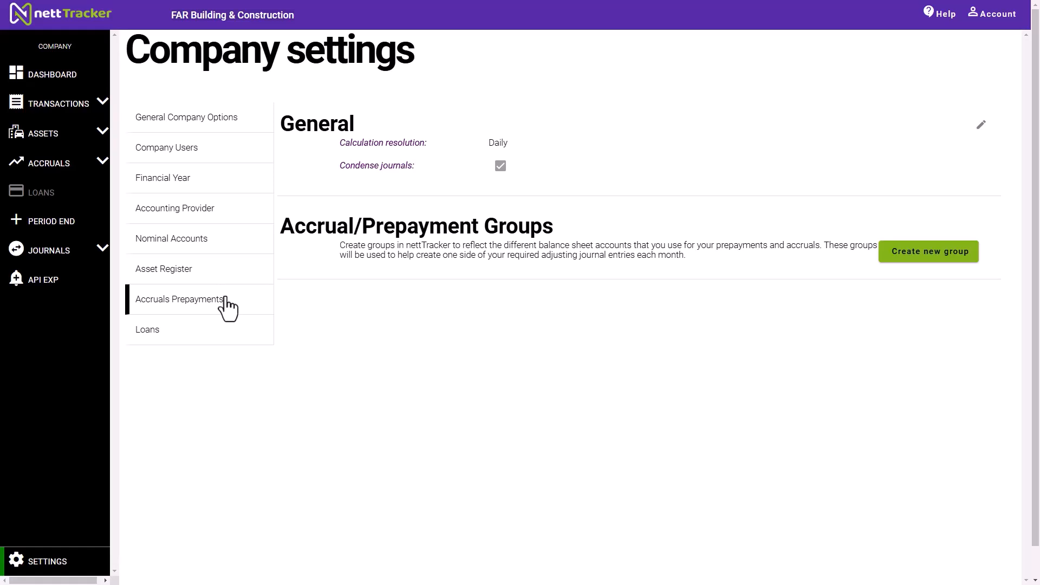
pyautogui.click(217, 331)
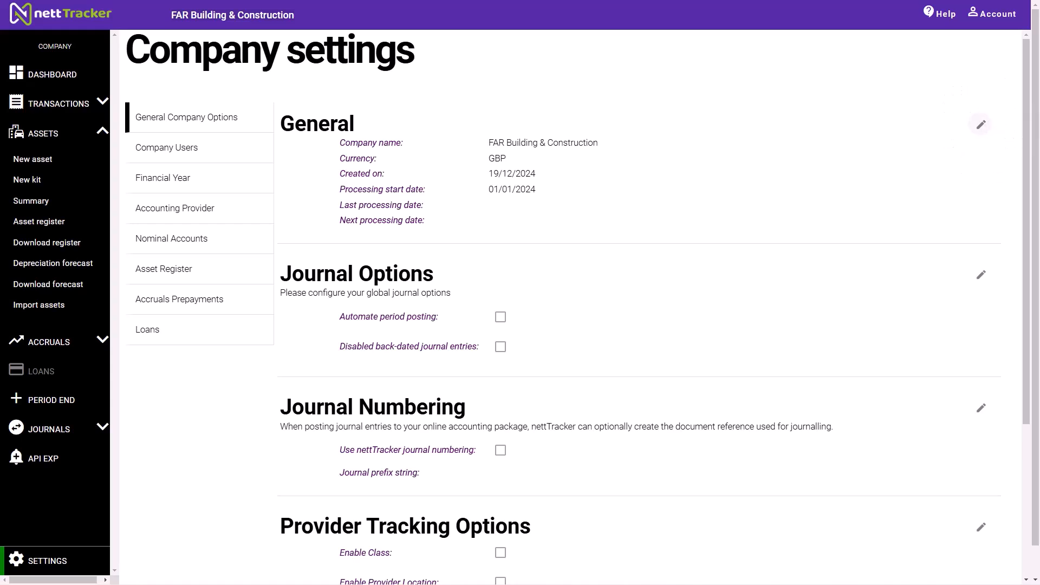
# Save the general company details, then enable automated period posting and the disabling of back-dated journal entries in Journal Options.
pyautogui.click(980, 124)
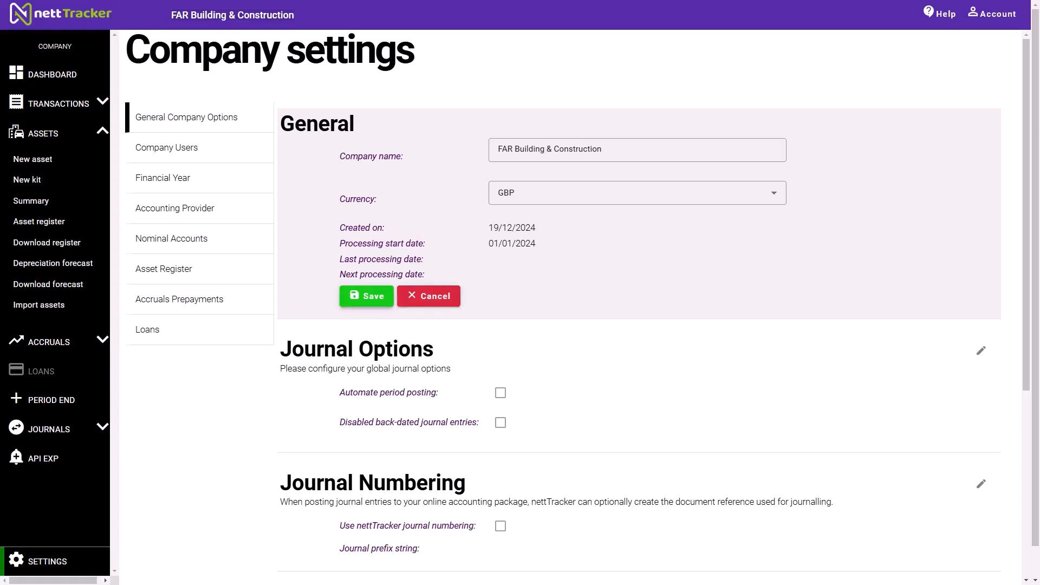
pyautogui.click(367, 296)
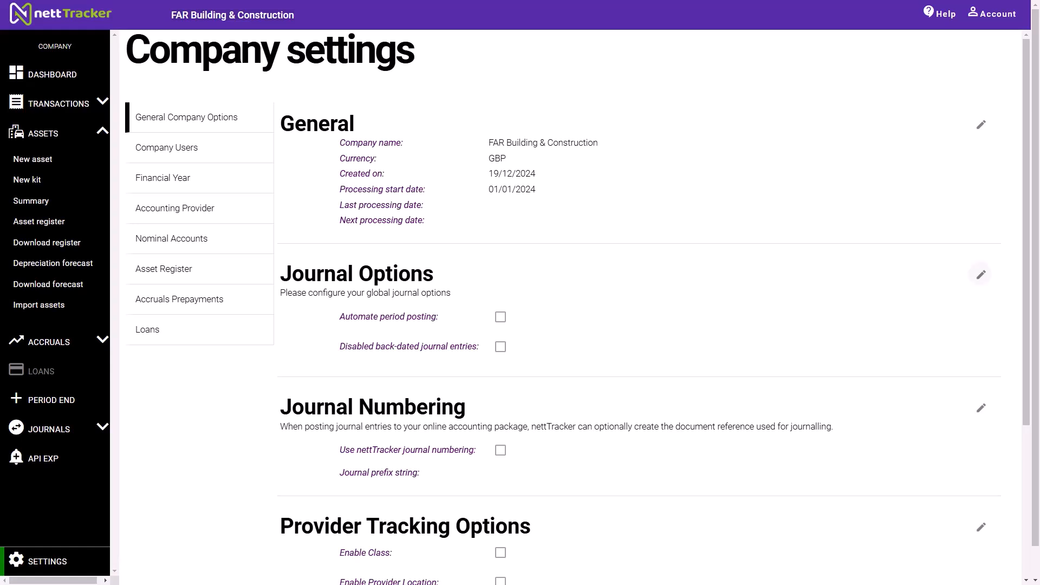
pyautogui.click(981, 274)
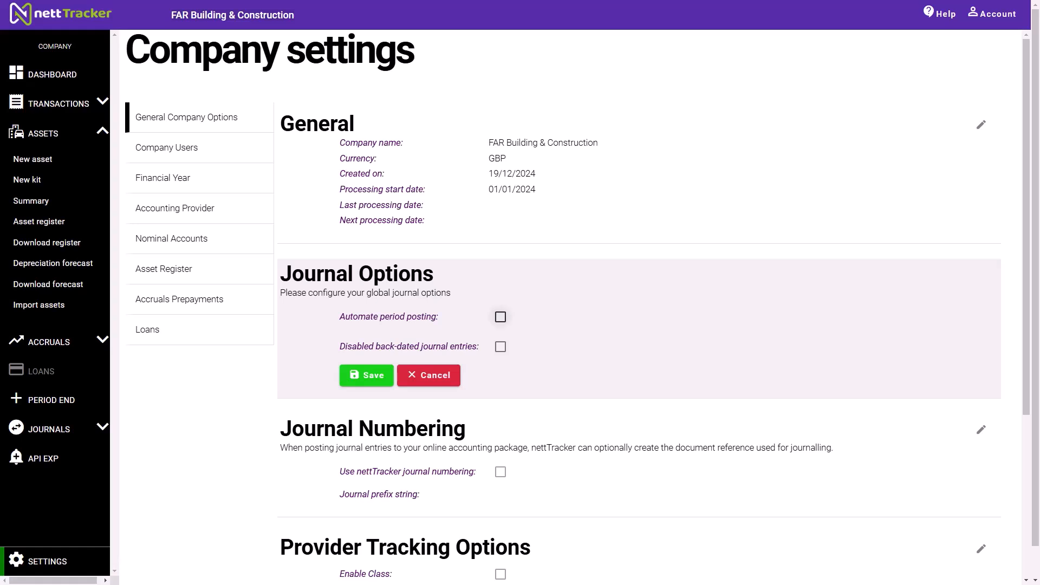
pyautogui.click(500, 317)
pyautogui.click(500, 347)
pyautogui.click(367, 376)
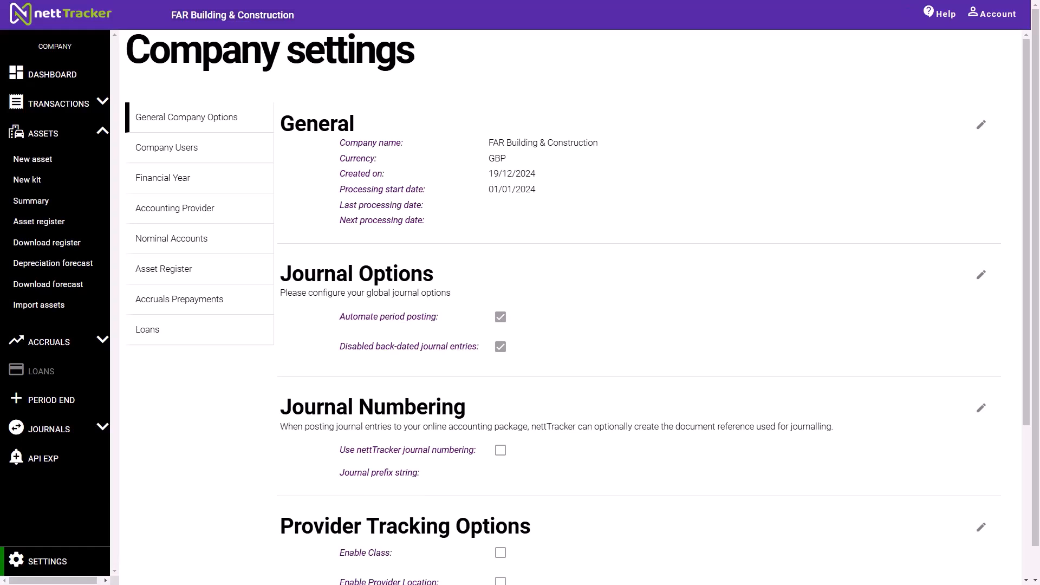
# Enable nettTracker journal numbering with the suggested prefix NTJrnl- and save the Journal Numbering settings.
pyautogui.scroll(-1, 214, 103)
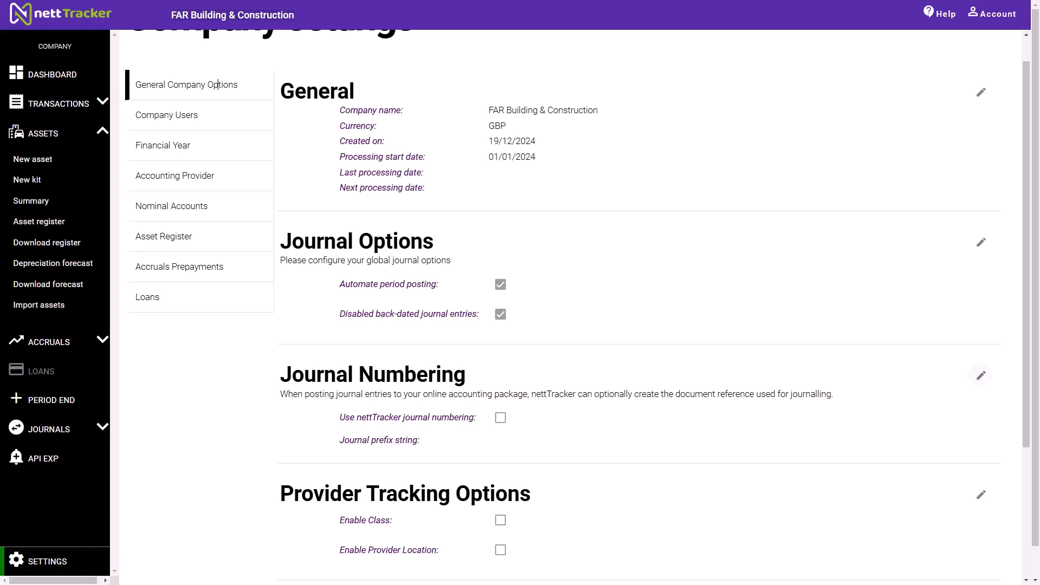
pyautogui.click(981, 375)
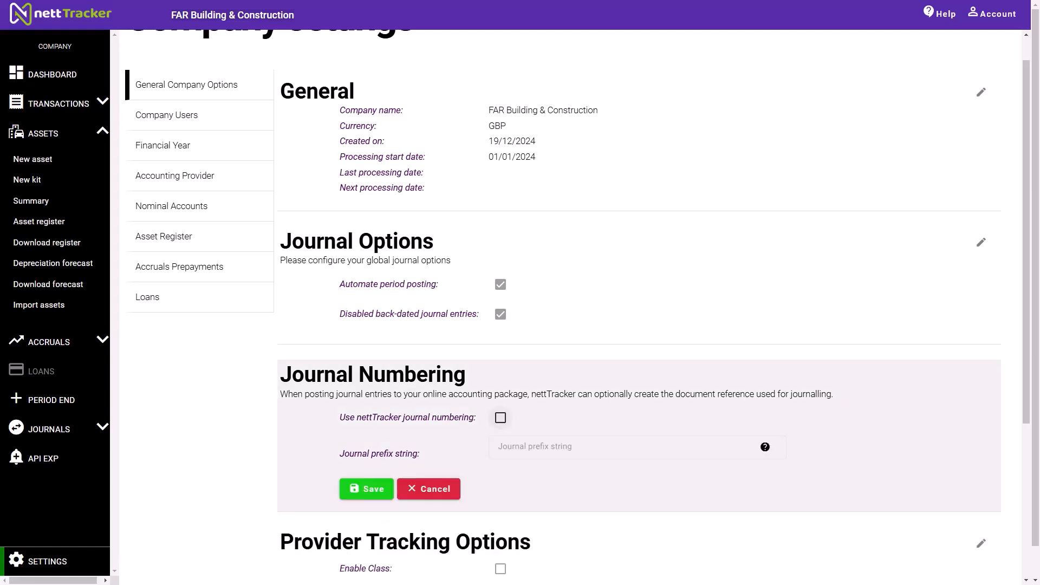
pyautogui.click(500, 417)
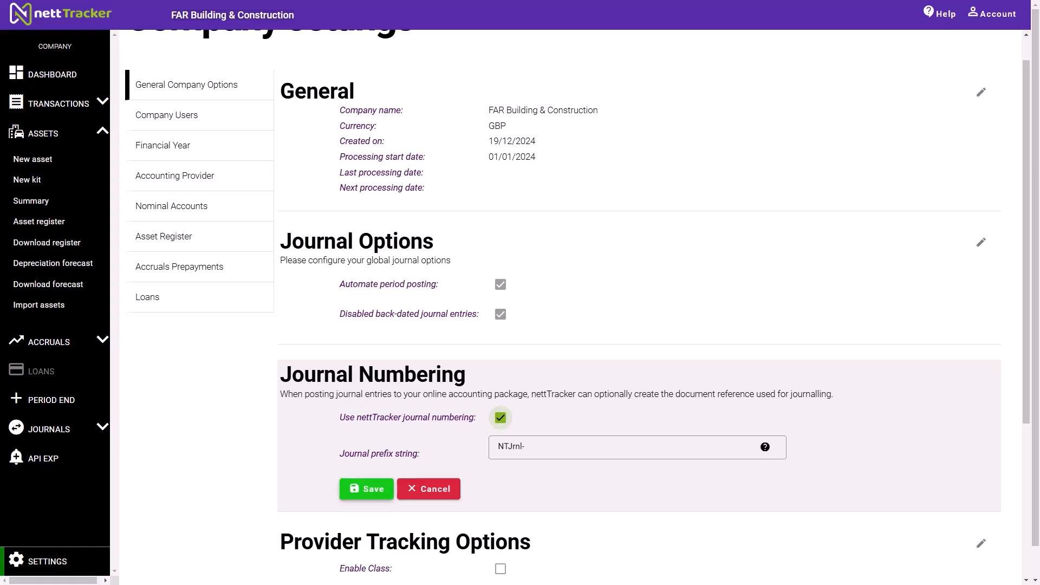
pyautogui.click(367, 489)
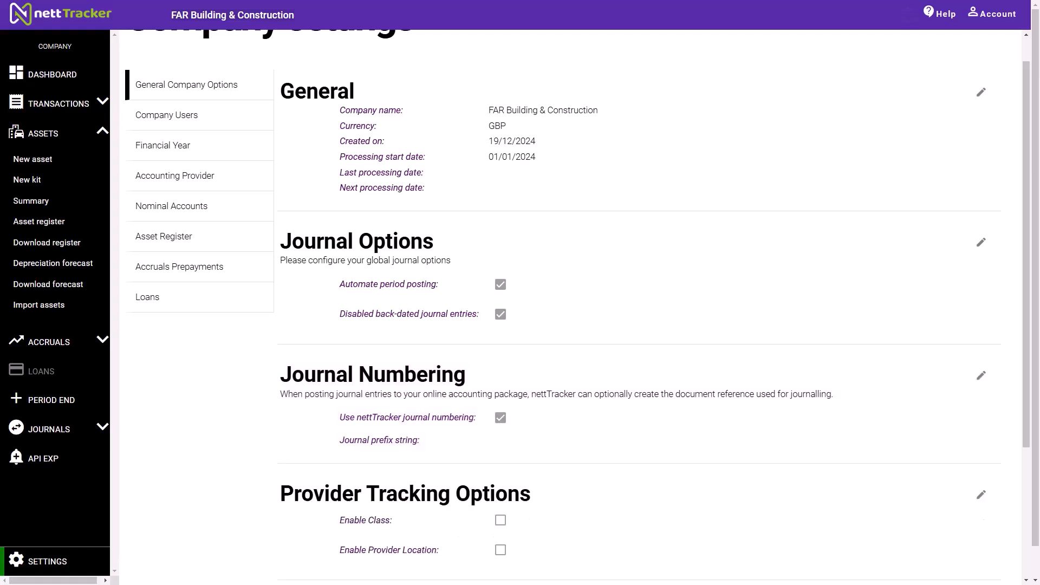
# Enable both Class and Provider Location in the Provider Tracking Options and save them.
pyautogui.scroll(-2, 218, 84)
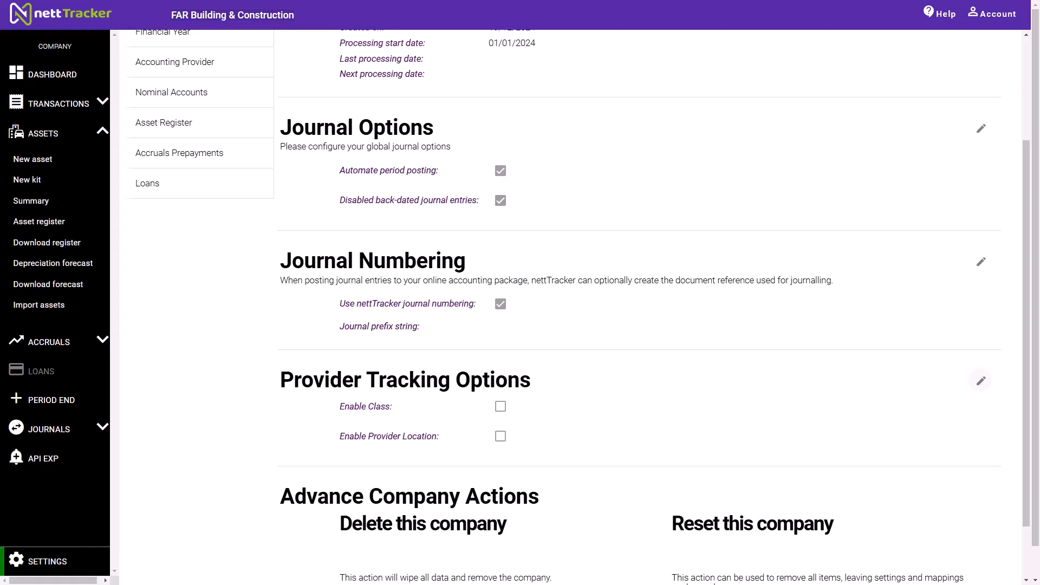
pyautogui.click(981, 381)
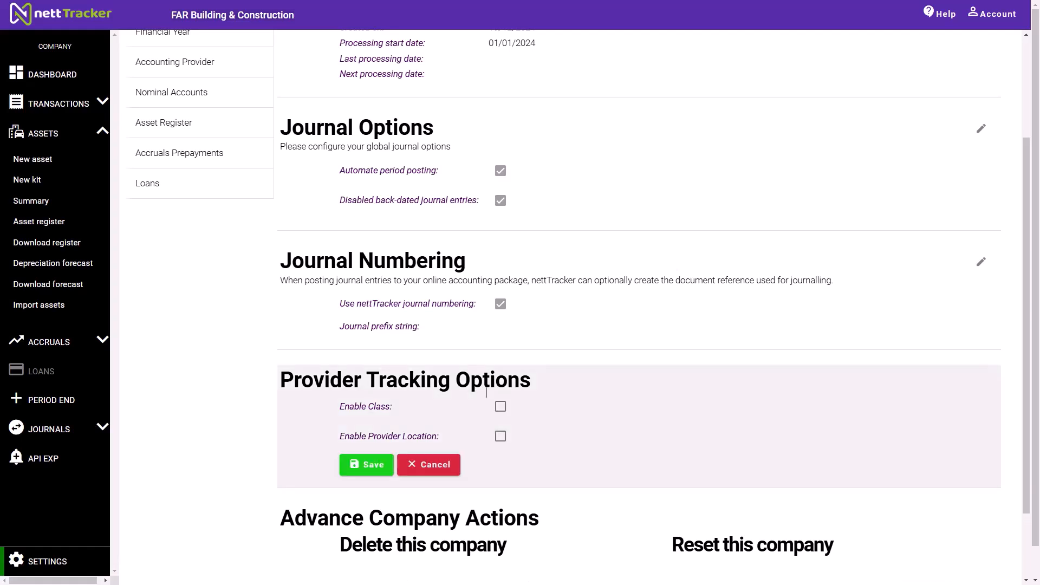
pyautogui.click(501, 406)
pyautogui.click(500, 436)
pyautogui.click(367, 465)
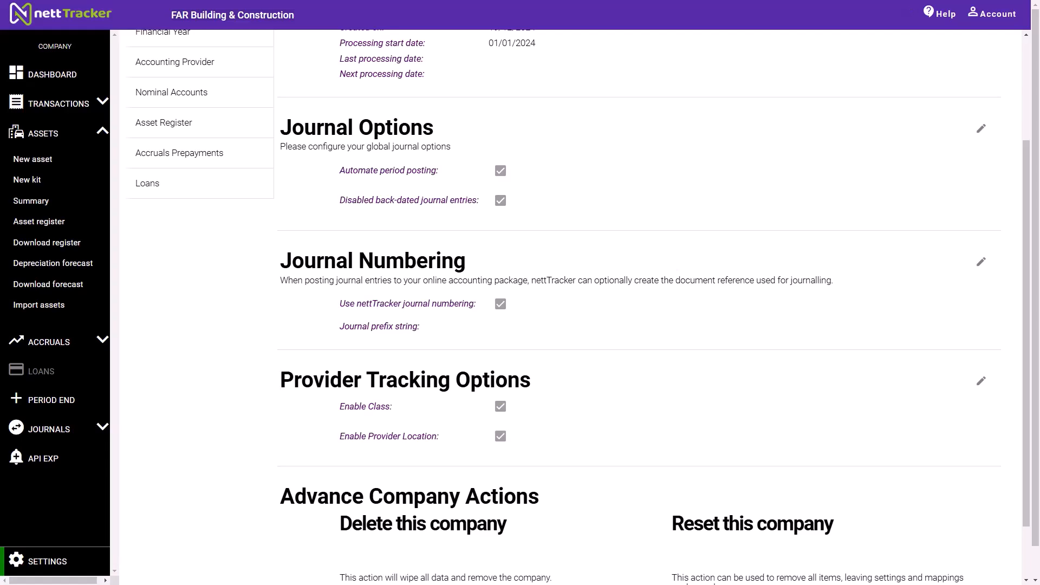
# Review the advanced company actions and the Asset Register's groups, account mappings and automation settings.
pyautogui.scroll(-2, 281, 380)
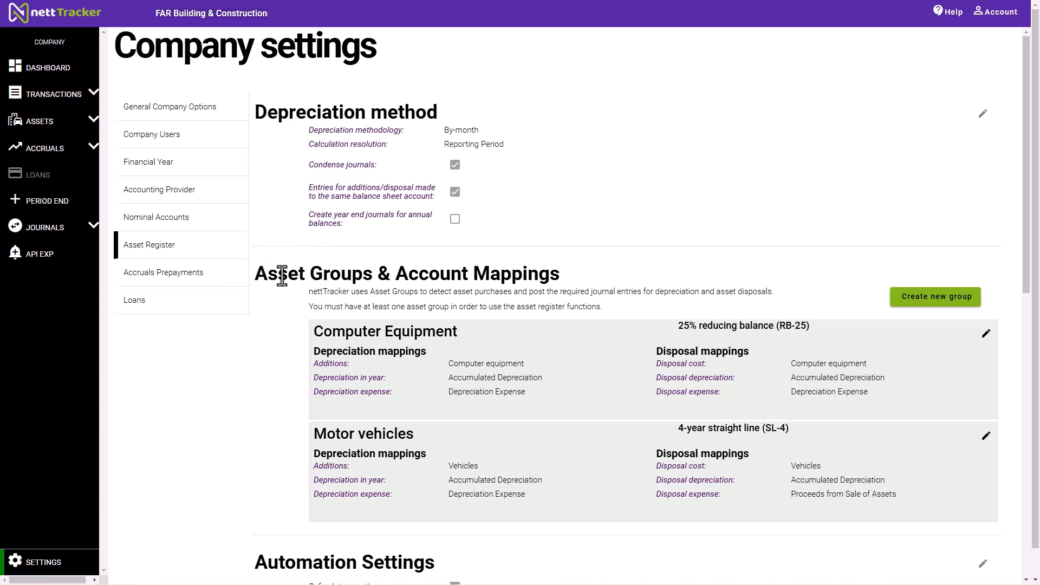
pyautogui.scroll(-3, 282, 276)
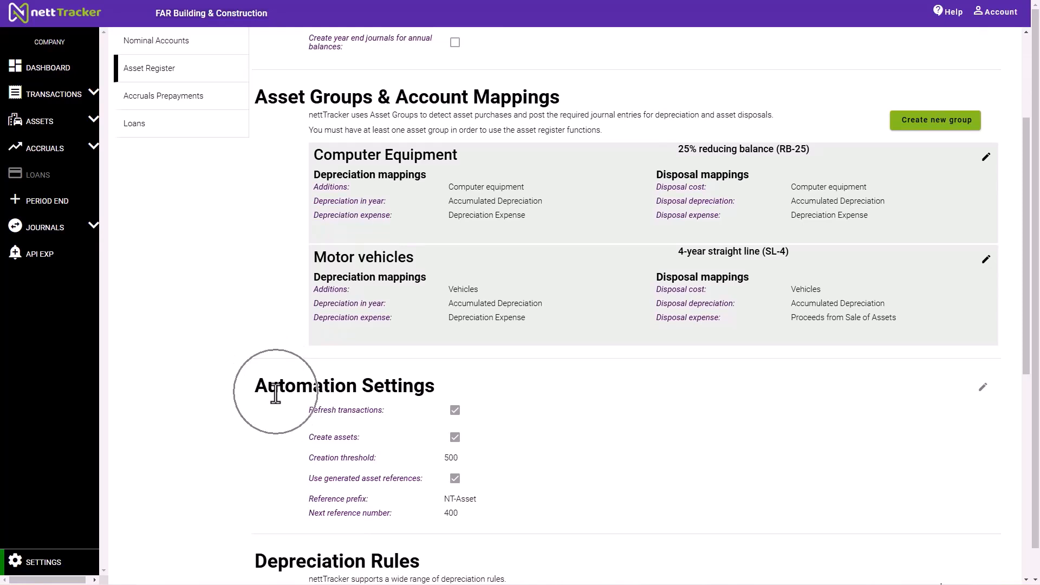
pyautogui.scroll(-3, 276, 394)
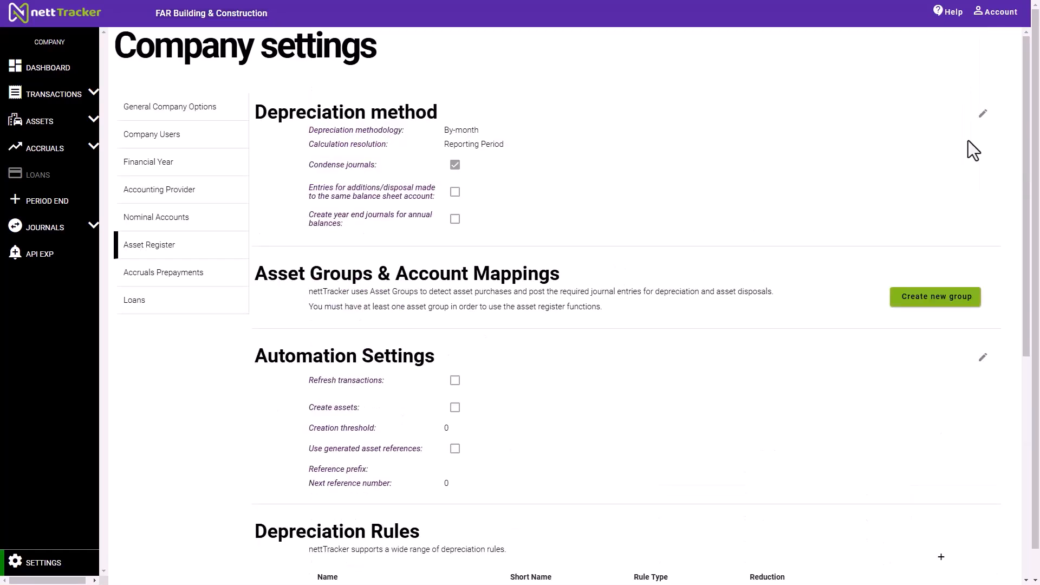
# Edit the depreciation method, choosing By-month as the methodology and Reporting Period as the calculation resolution.
pyautogui.click(983, 114)
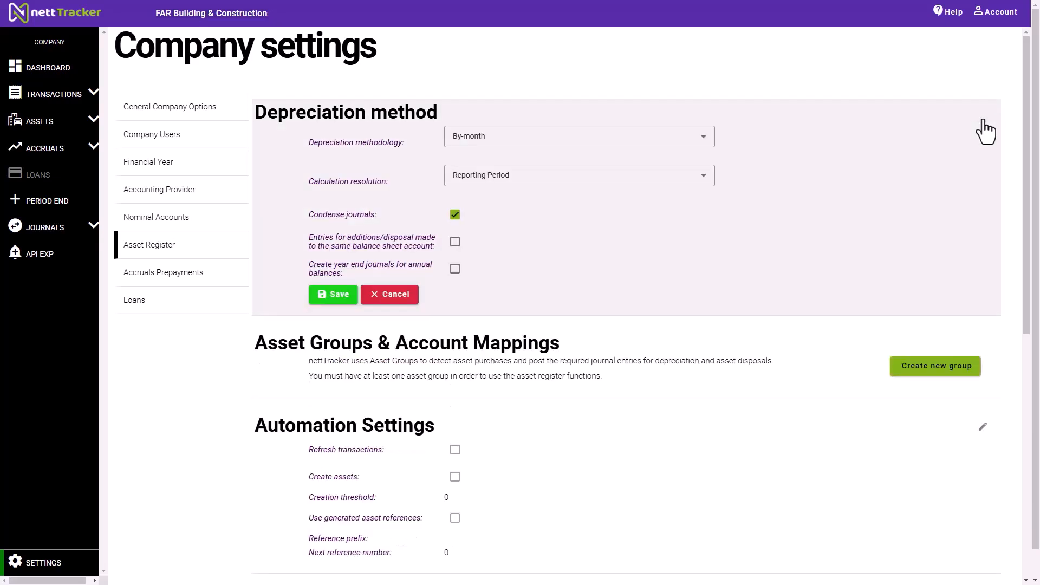
pyautogui.click(705, 152)
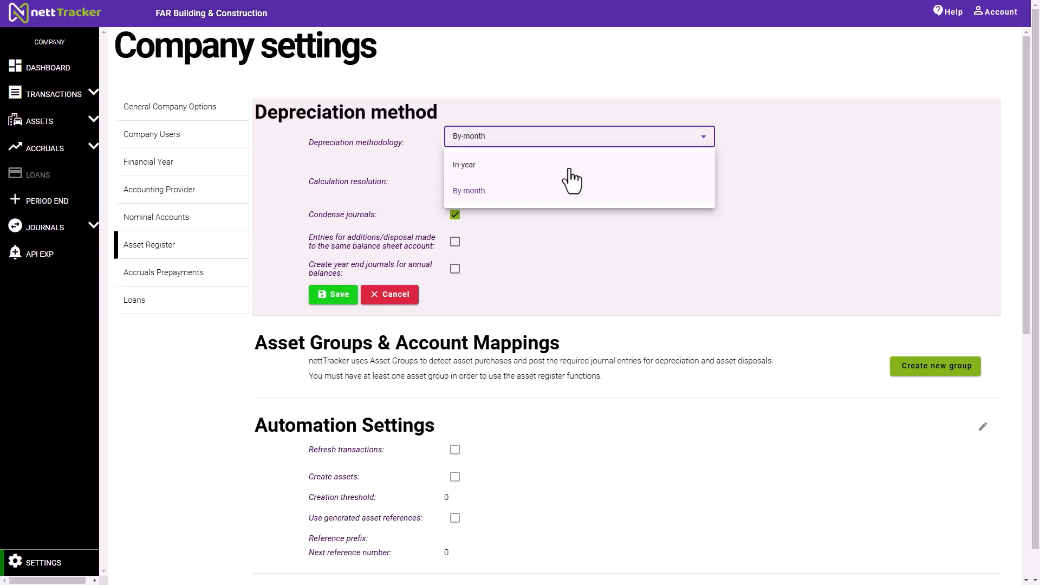
pyautogui.click(489, 193)
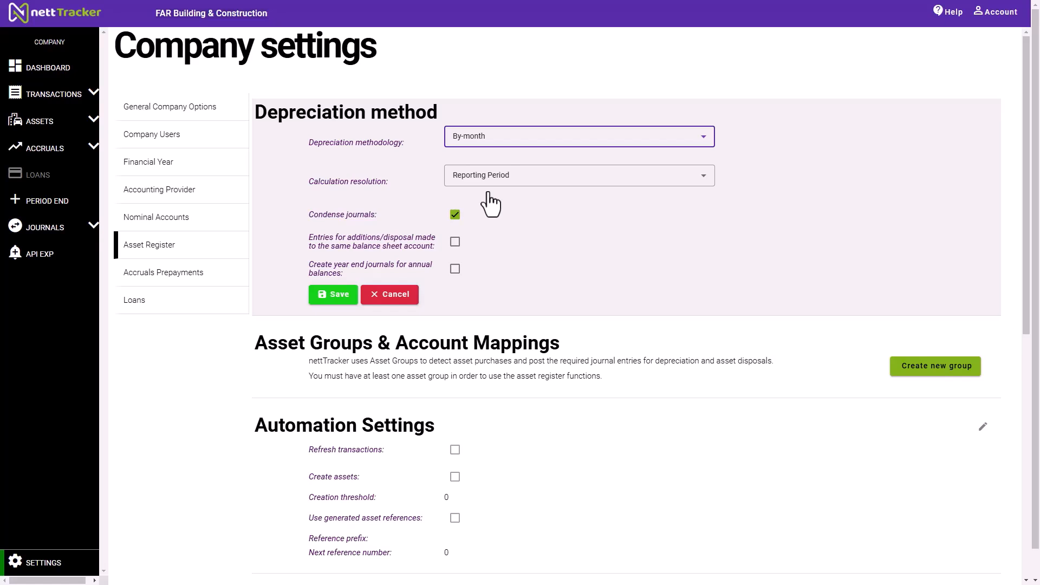
pyautogui.click(528, 177)
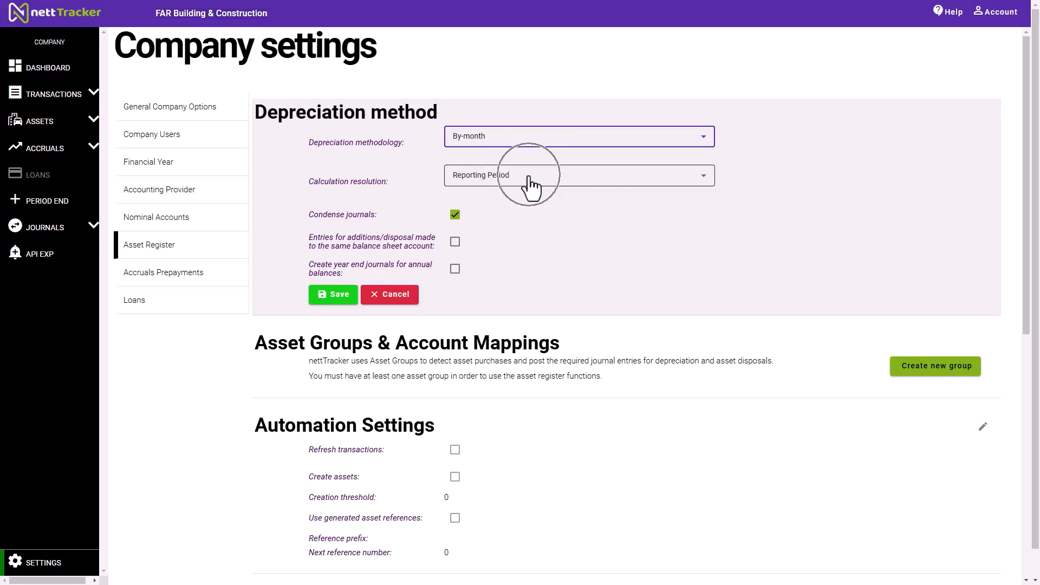
pyautogui.click(529, 176)
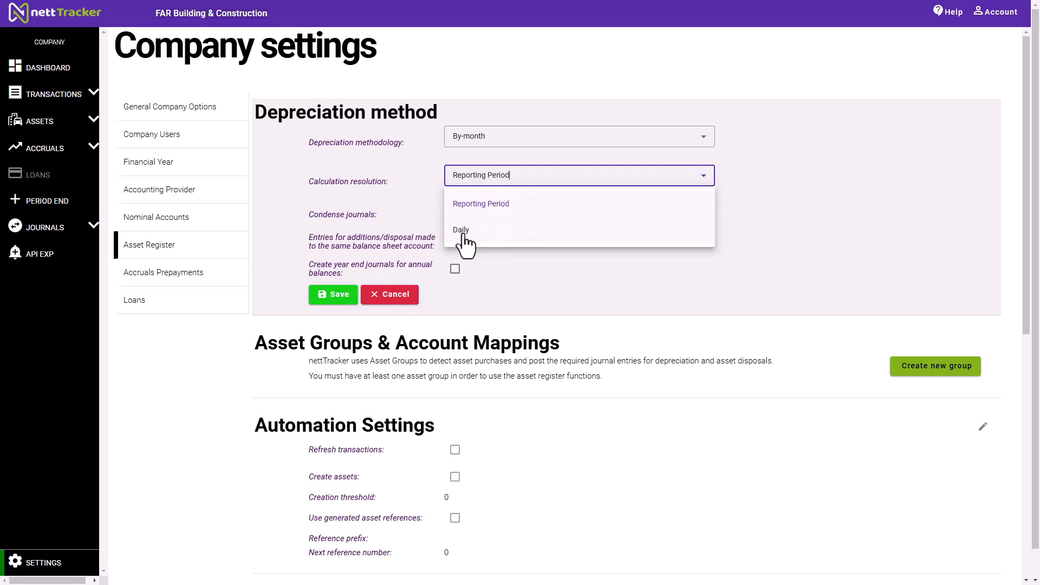
pyautogui.click(484, 205)
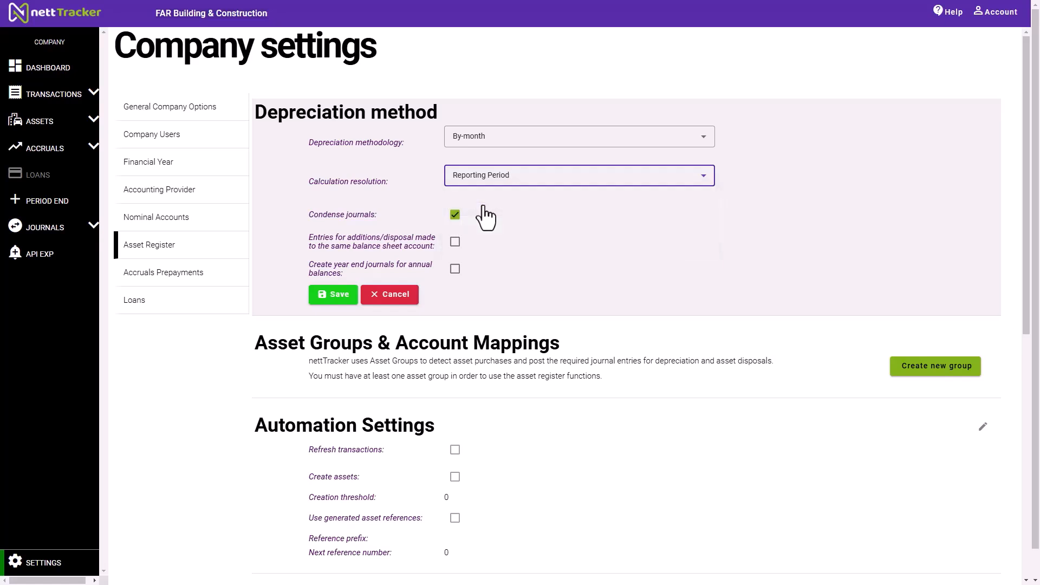
# Keep Condense journals on, enable addition/disposal entries to the same balance sheet account, and save the depreciation method.
pyautogui.click(471, 219)
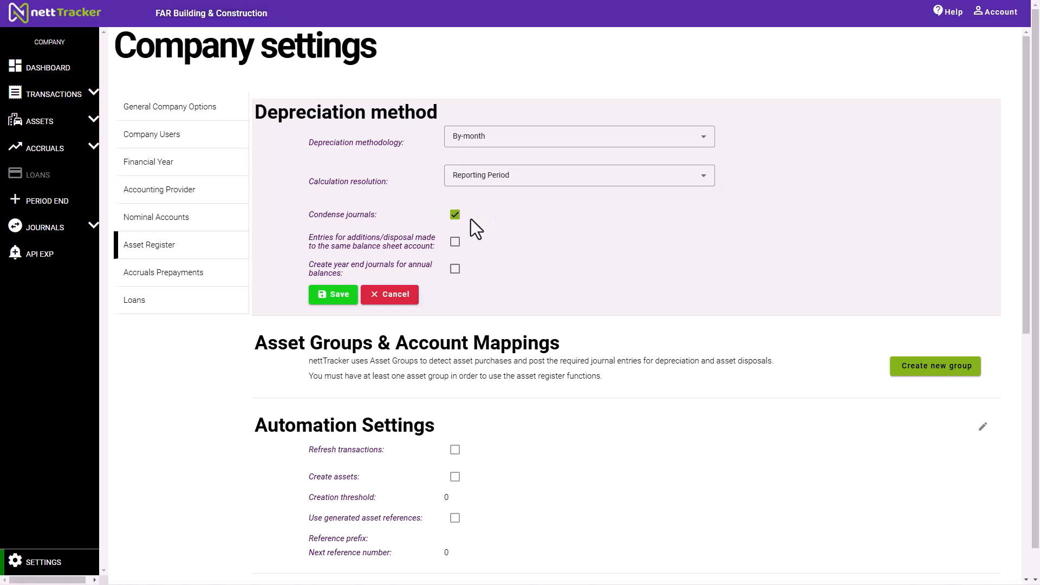
pyautogui.click(455, 217)
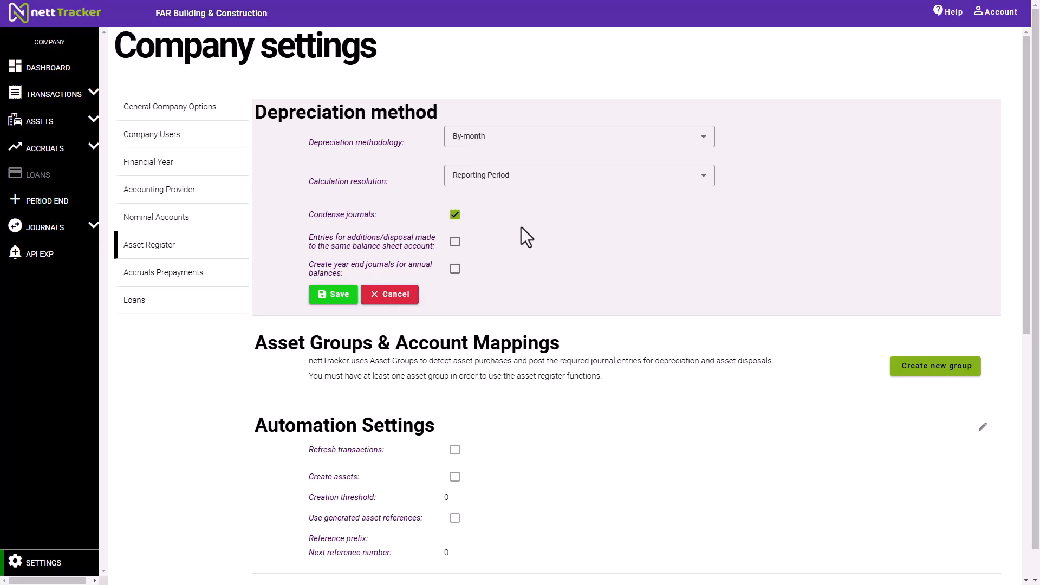
pyautogui.click(455, 242)
pyautogui.click(329, 302)
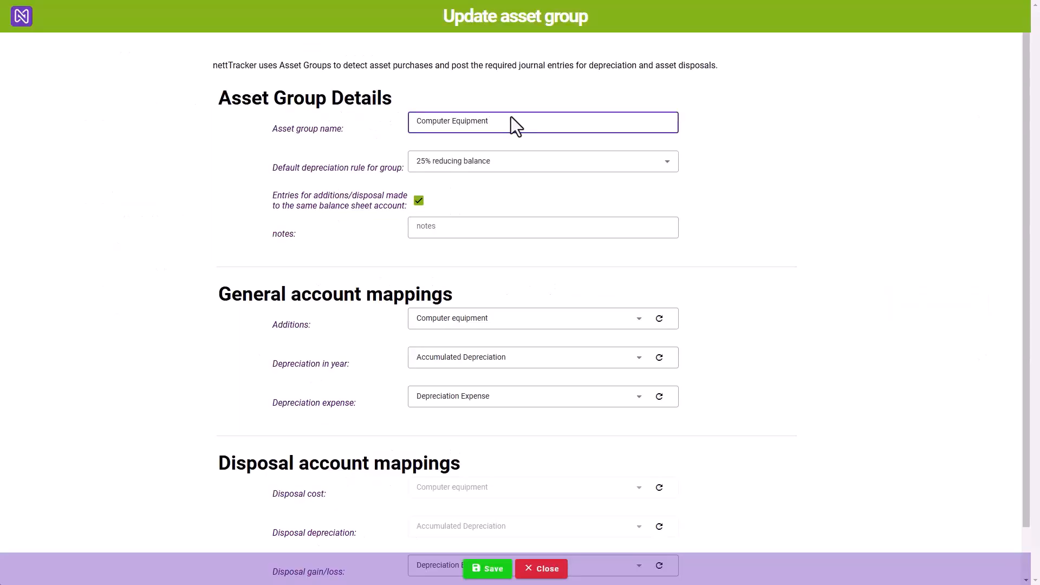
pyautogui.press('ctrl')
pyautogui.press('ctrl')
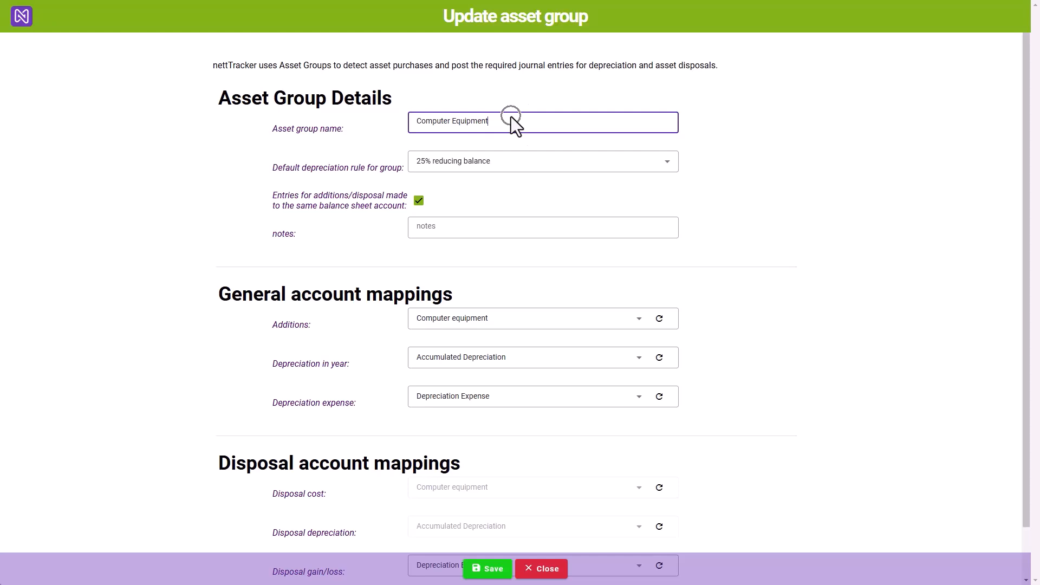
# Review the Computer Equipment group's default depreciation rule choices and its option for posting additions and disposals to the same balance sheet account.
pyautogui.click(501, 172)
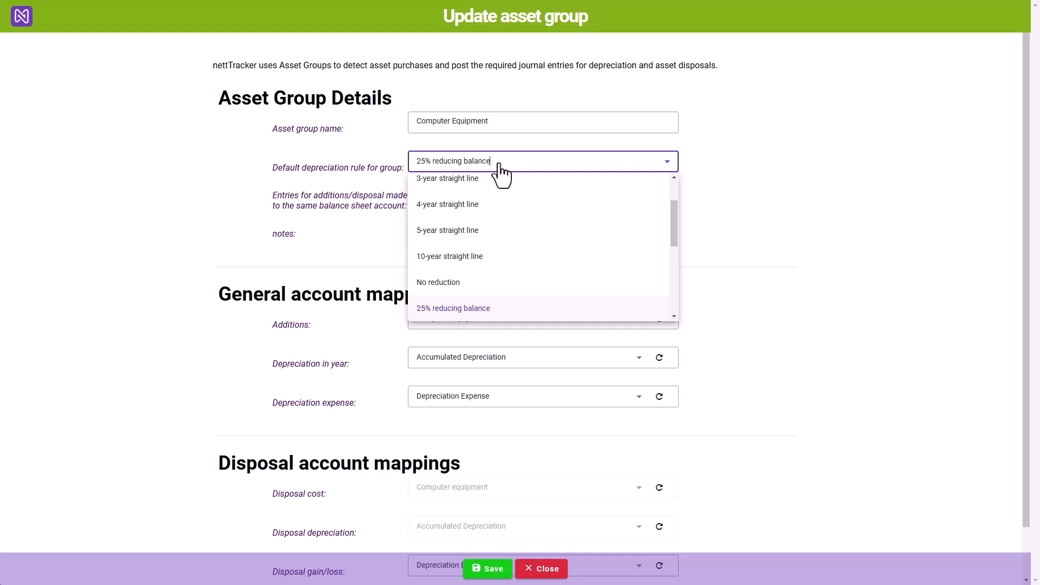
pyautogui.click(499, 163)
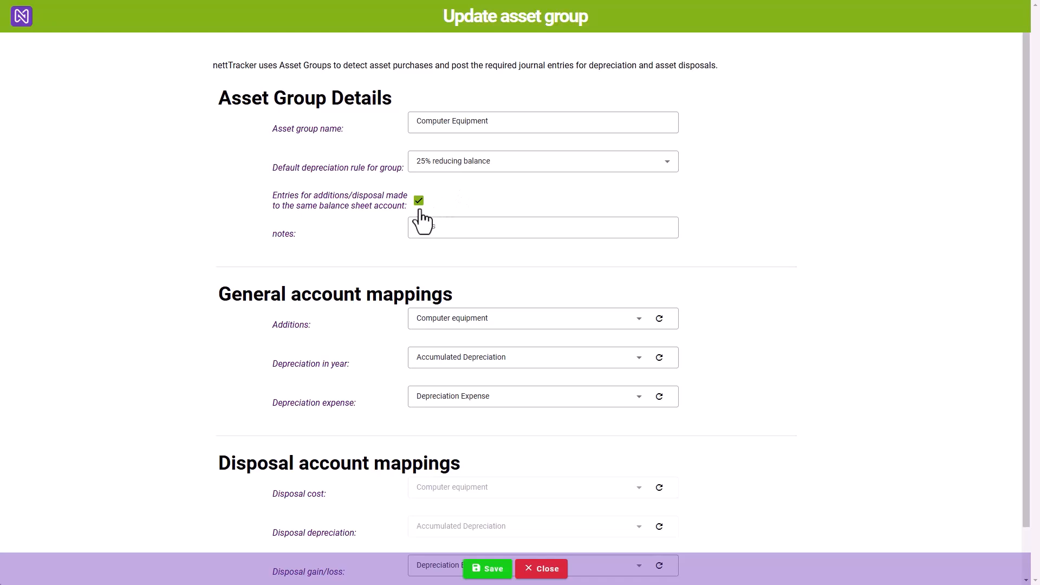
pyautogui.press('ctrl')
pyautogui.press('ctrl')
pyautogui.click(425, 222)
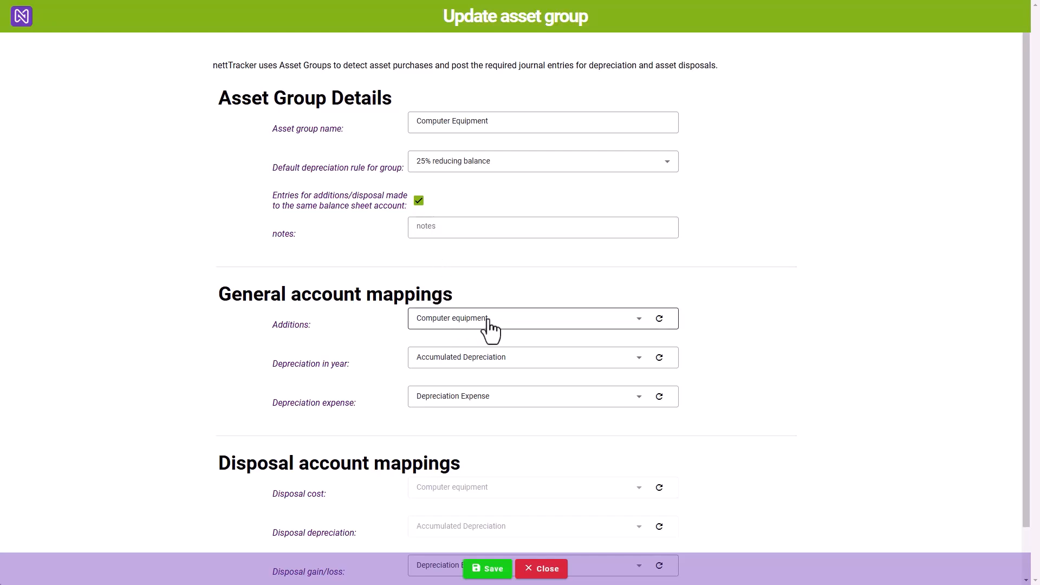
# Examine the Computer Equipment group's general account mappings for additions, depreciation in year and depreciation expense, including the available nominal accounts.
pyautogui.press('ctrl')
pyautogui.press('ctrl')
pyautogui.press('ctrl')
pyautogui.click(492, 330)
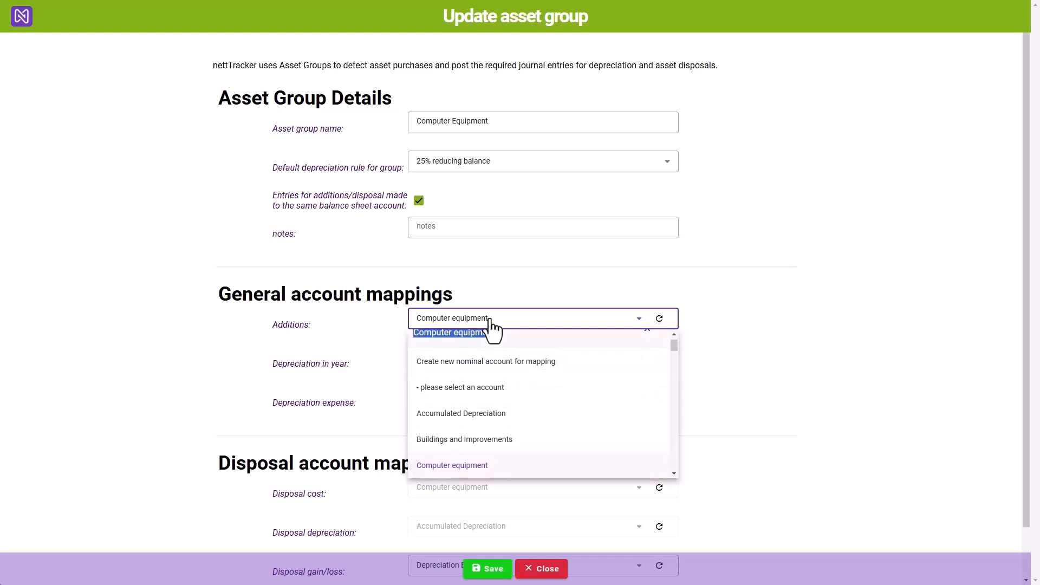
pyautogui.click(490, 320)
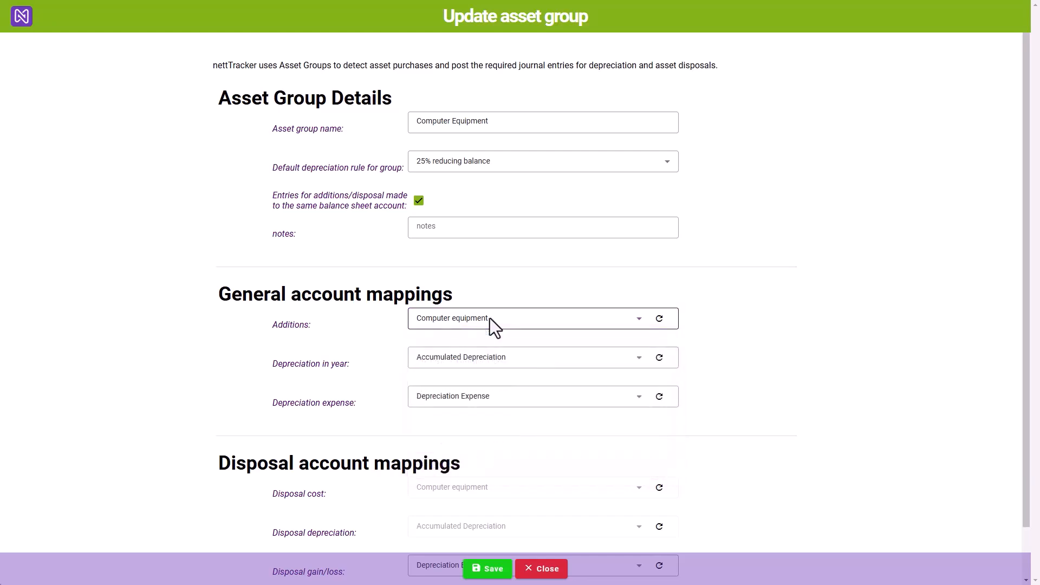
pyautogui.click(487, 358)
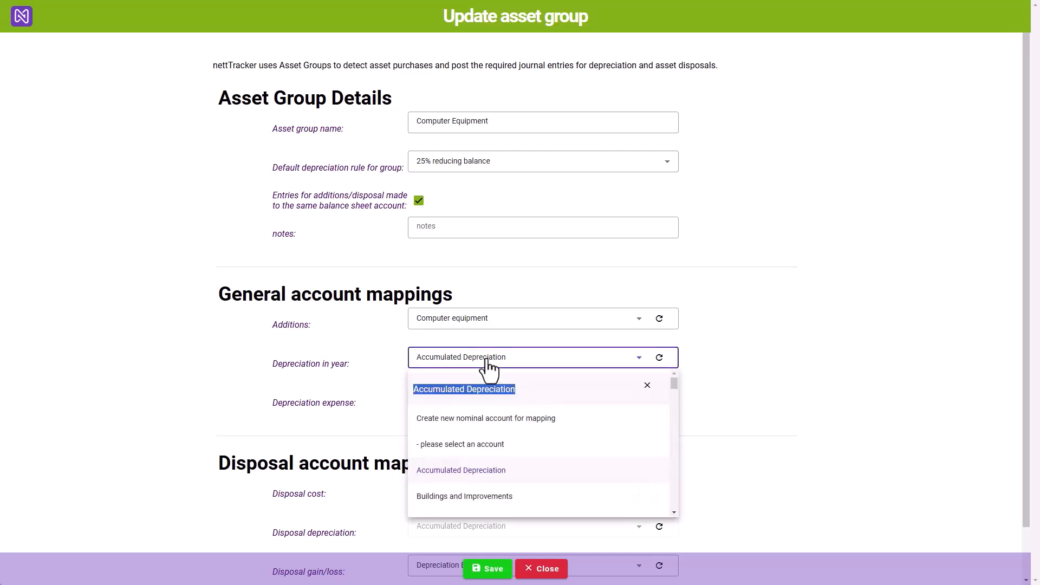
pyautogui.click(486, 360)
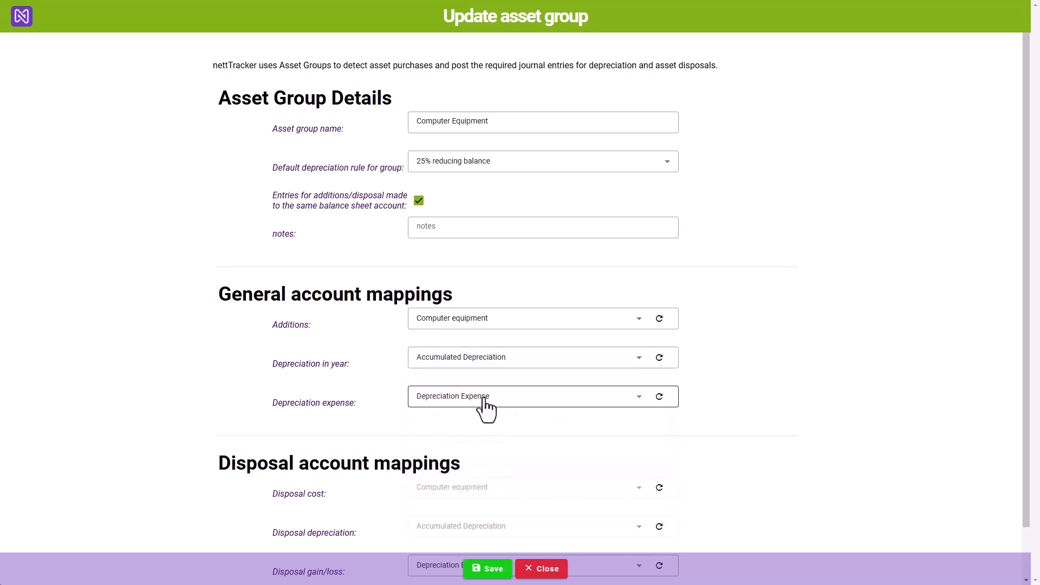
pyautogui.click(485, 401)
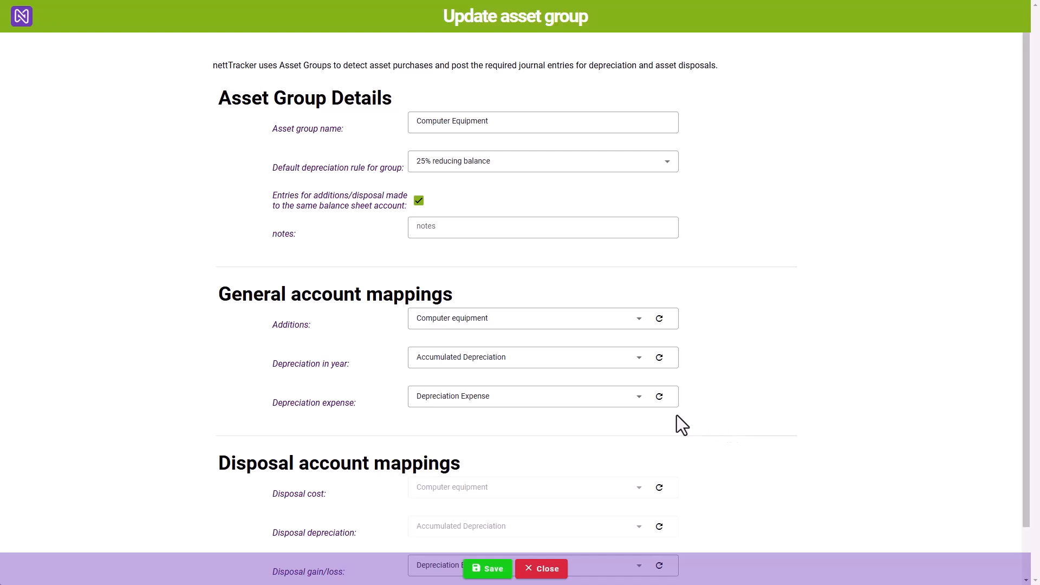
pyautogui.click(659, 398)
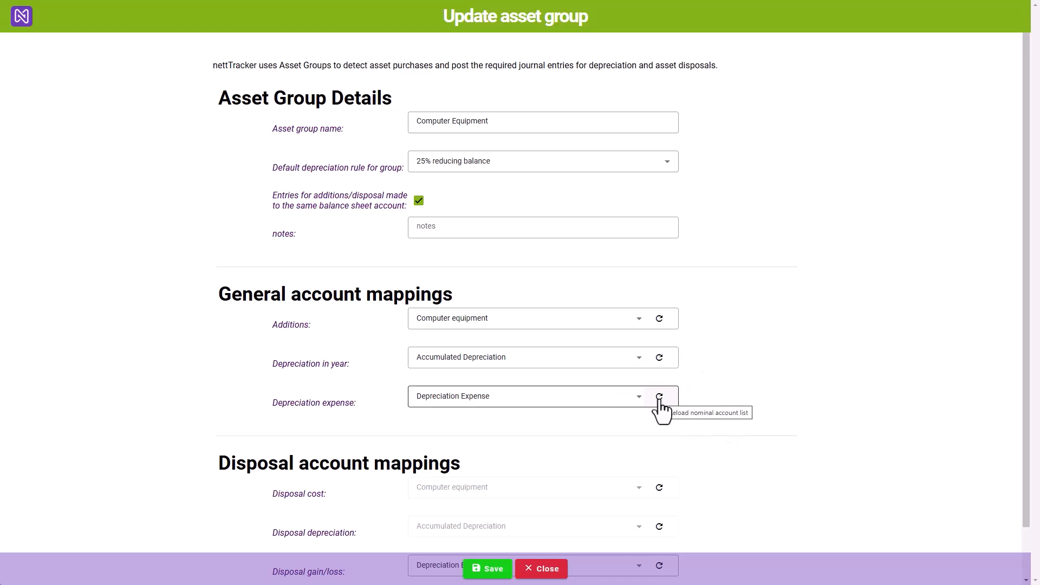
pyautogui.click(659, 397)
pyautogui.click(659, 397)
pyautogui.click(659, 397)
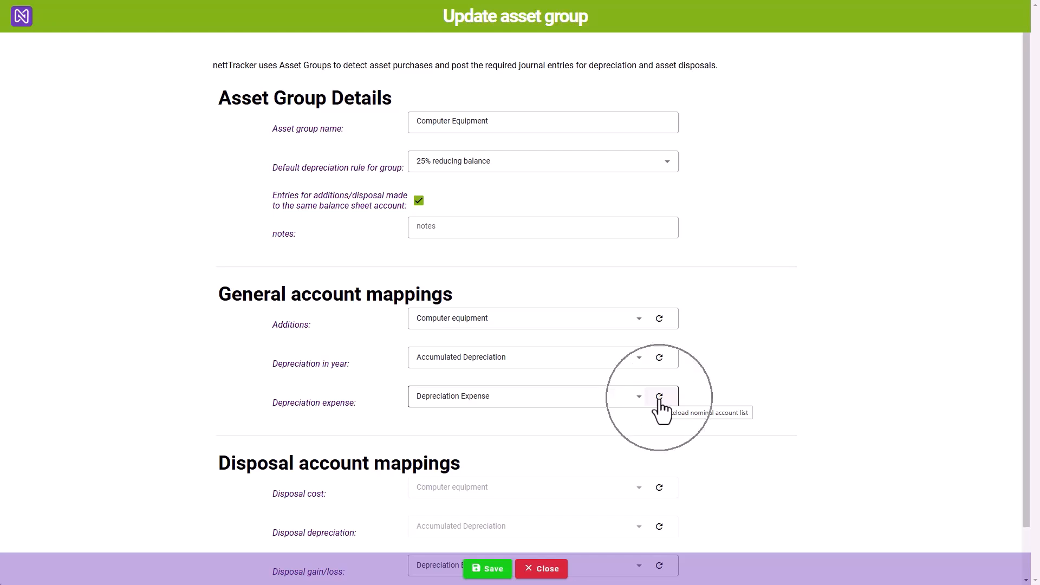
pyautogui.click(659, 398)
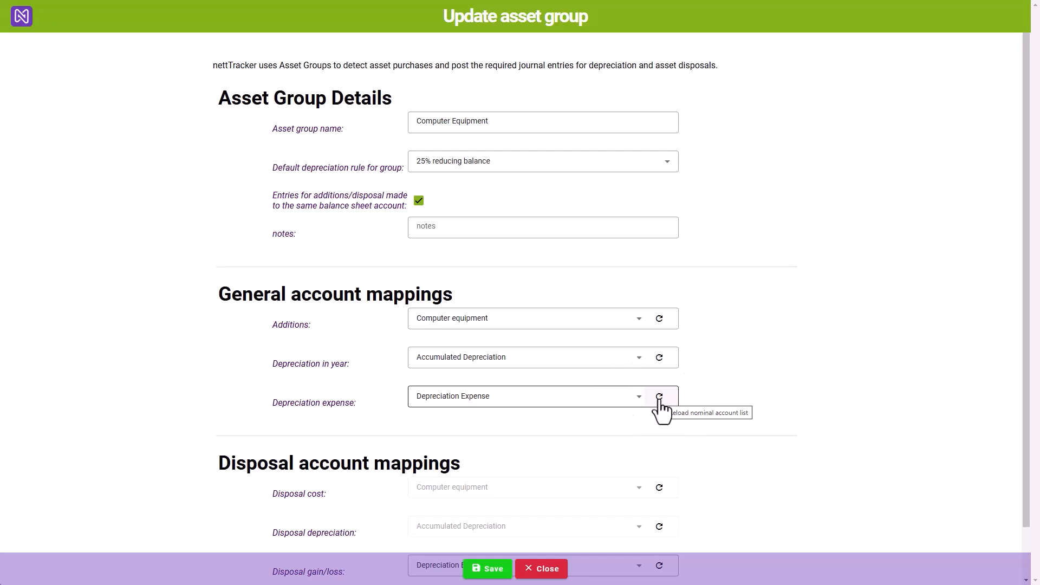
# Map the Computer Equipment group's disposal gain/loss to Proceeds from Sale of Assets and save the group.
pyautogui.scroll(-1, 525, 432)
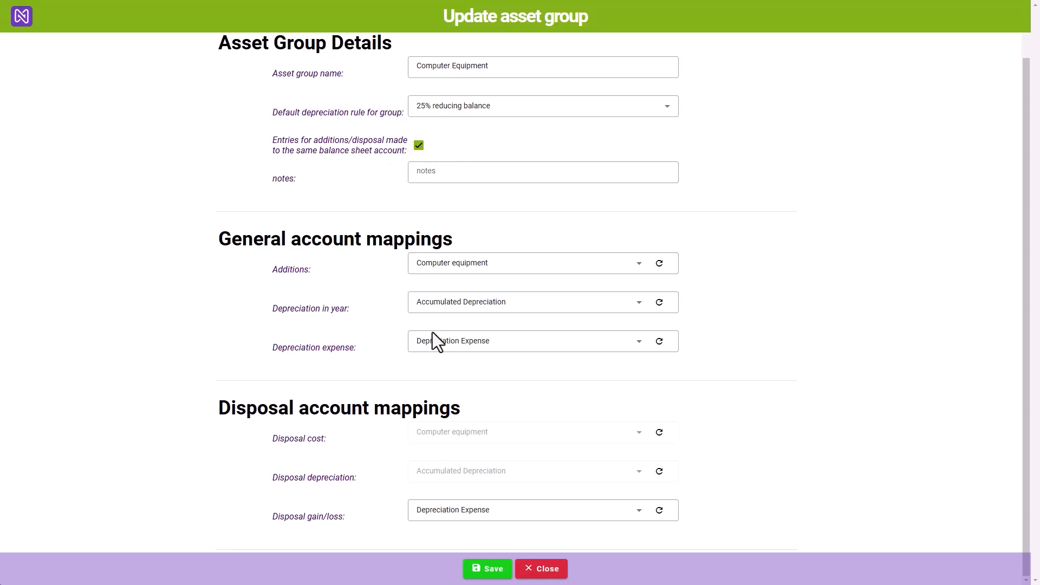
pyautogui.click(470, 519)
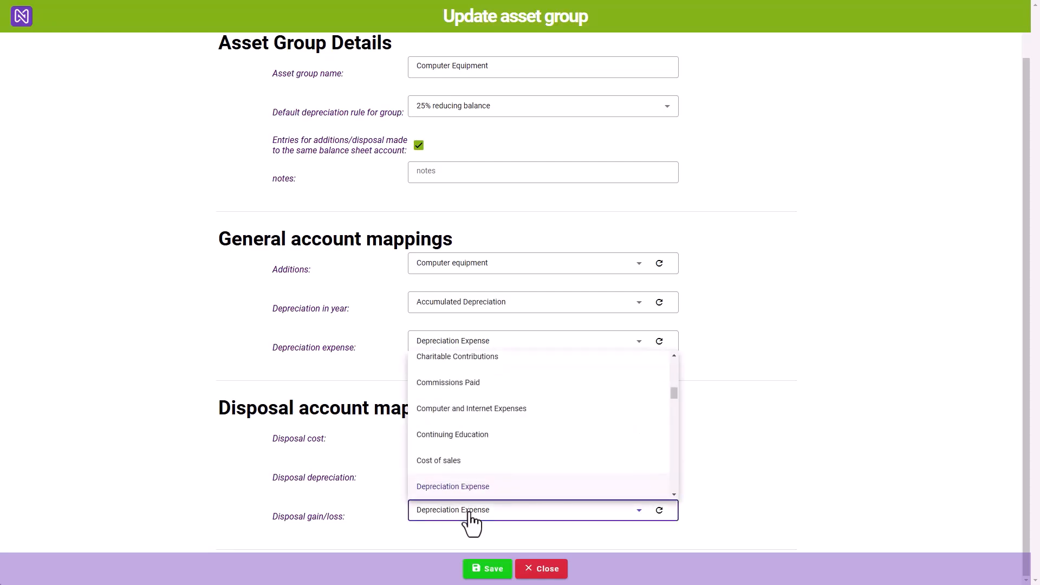
pyautogui.write('proce')
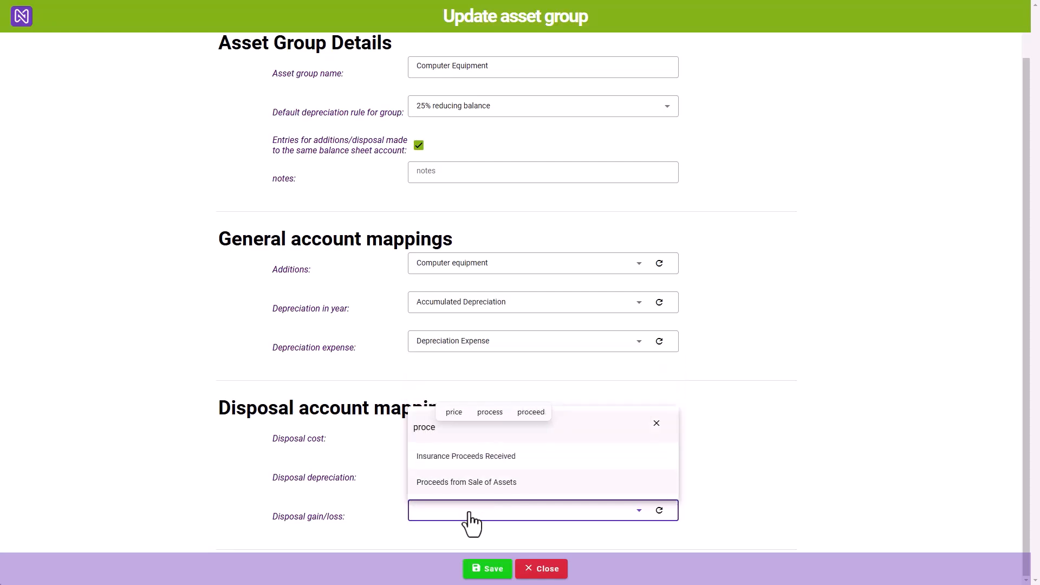
pyautogui.click(484, 487)
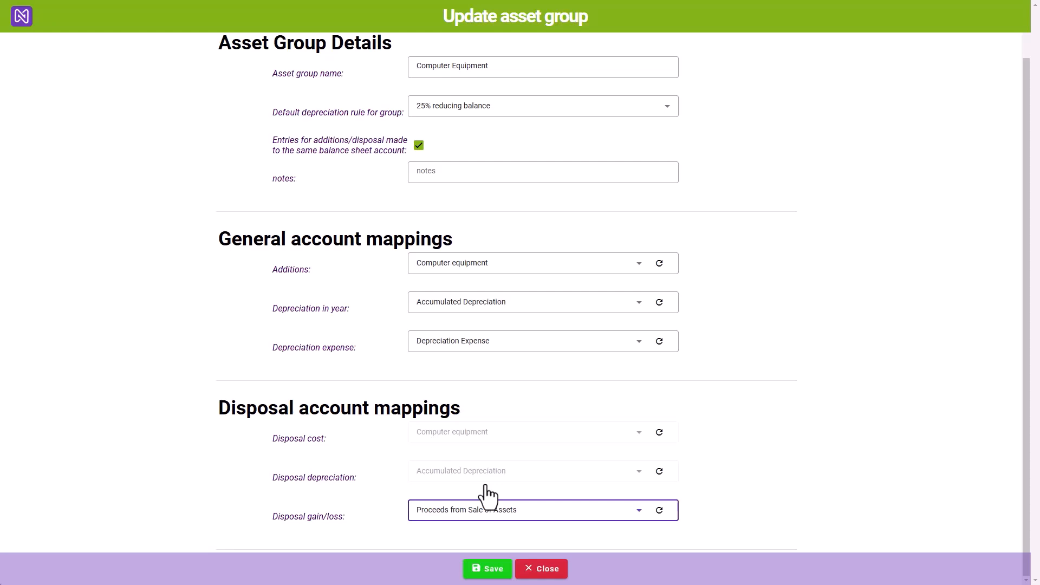
pyautogui.click(483, 566)
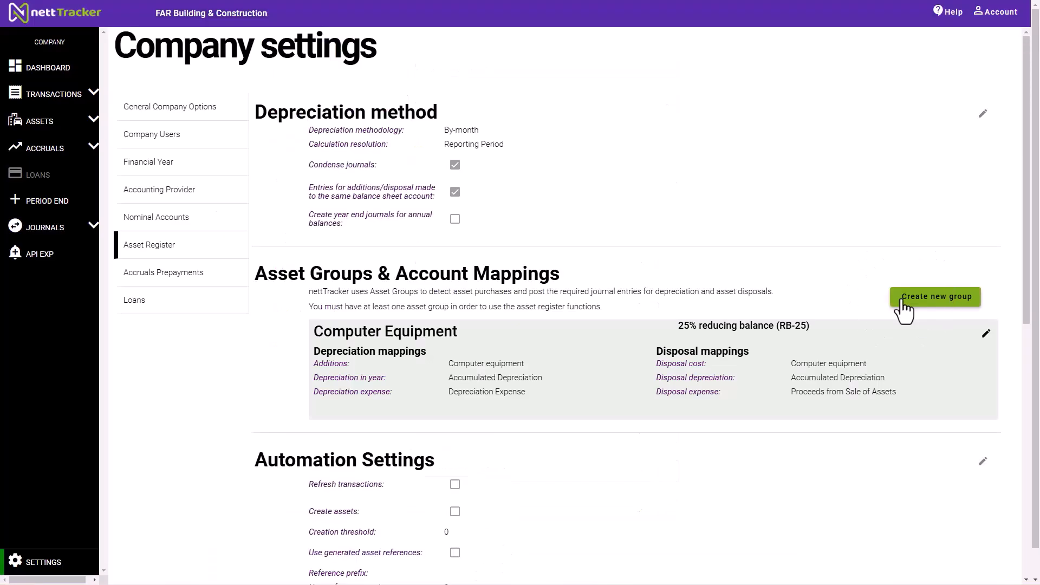
# Create a new asset group named Motor vehicles with 4-year straight line as its default depreciation rule.
pyautogui.click(903, 312)
pyautogui.write('Motor vehicl')
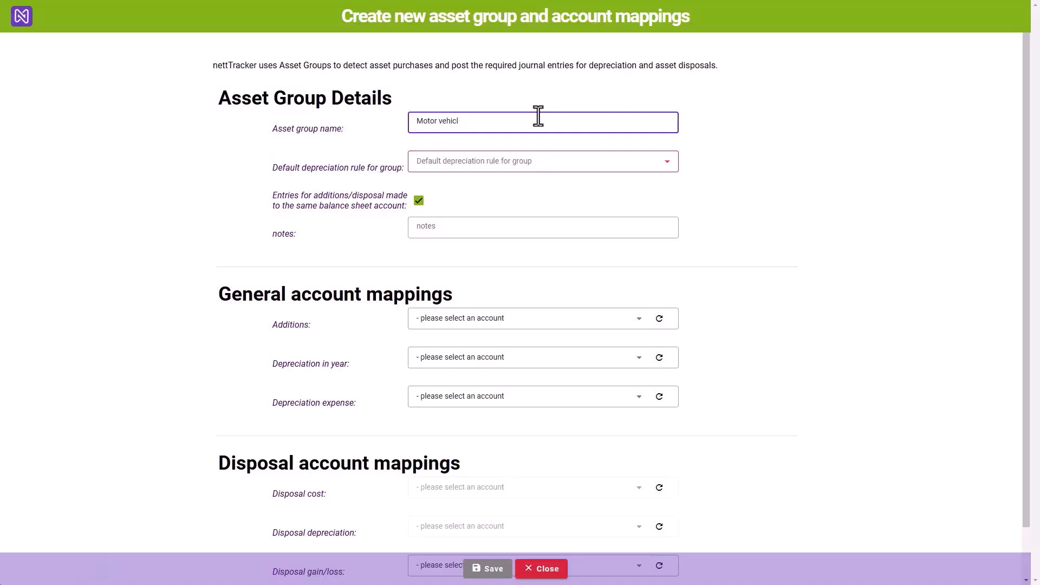
pyautogui.write('es')
pyautogui.press('Tab')
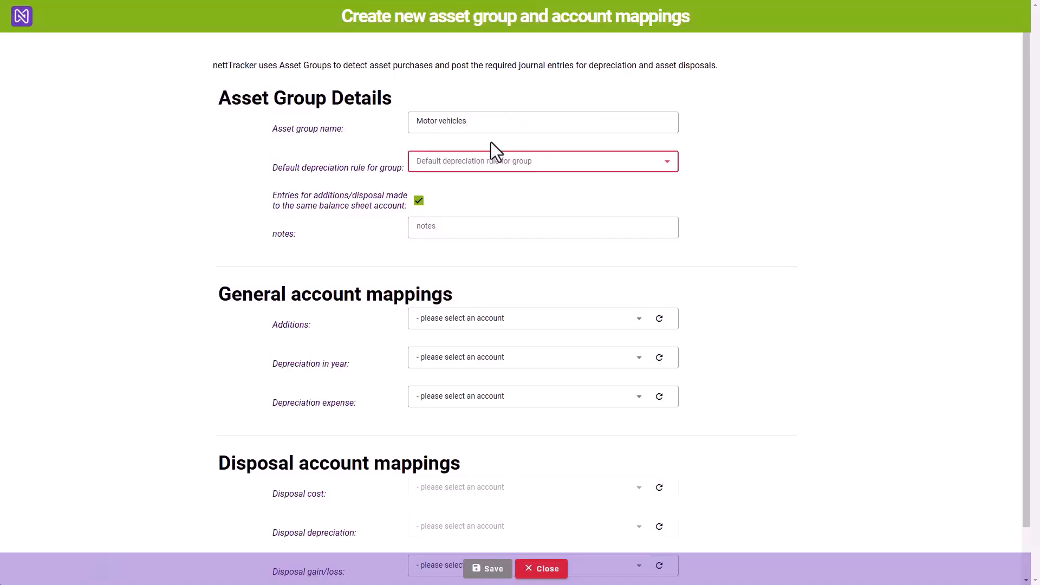
pyautogui.click(474, 163)
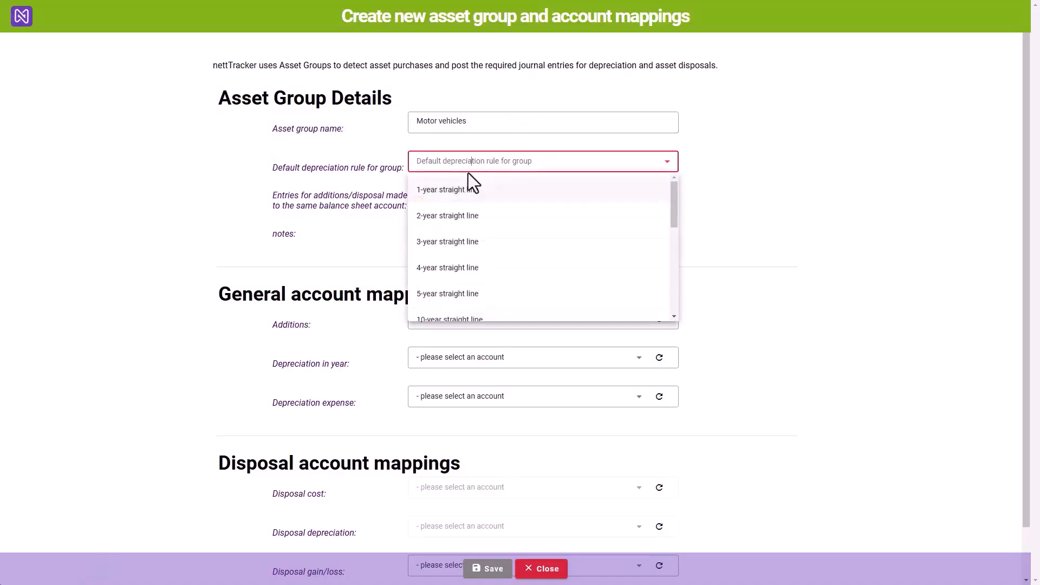
pyautogui.click(439, 268)
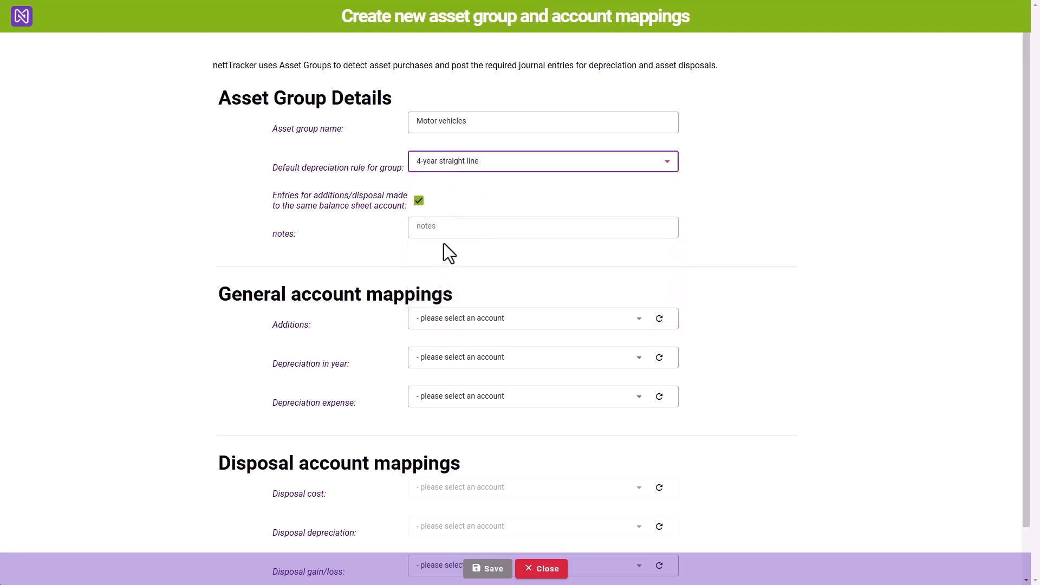
# Map the Motor vehicles group's additions to Vehicles and its depreciation in year to Accumulated Depreciation.
pyautogui.click(464, 322)
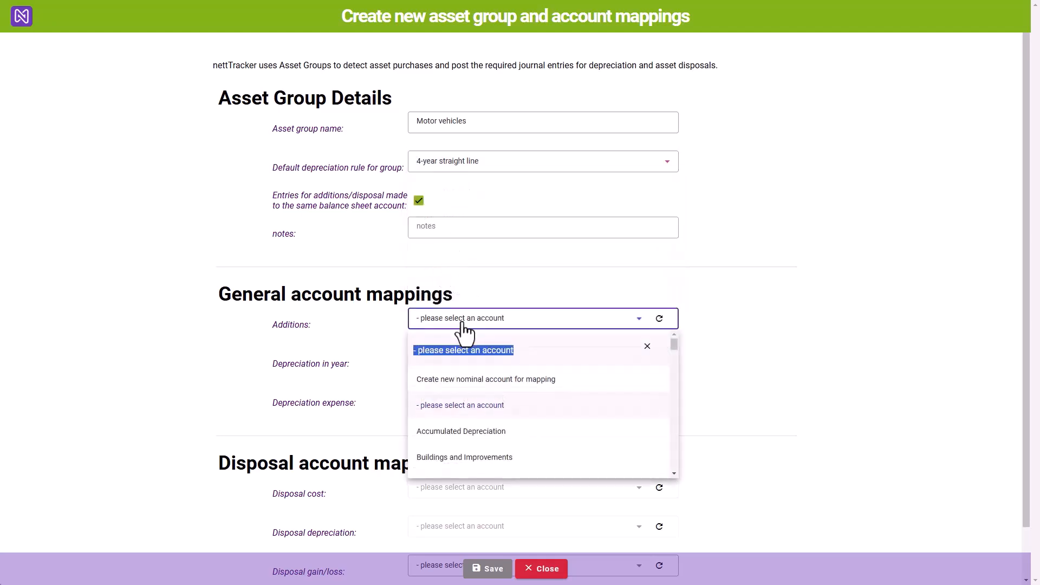
pyautogui.write('veh')
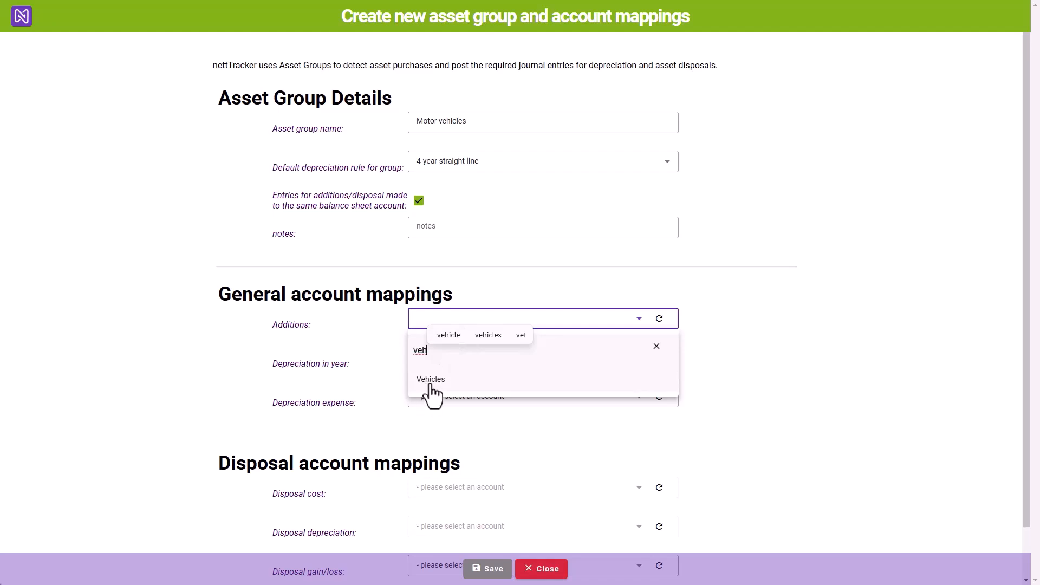
pyautogui.click(431, 381)
pyautogui.click(460, 358)
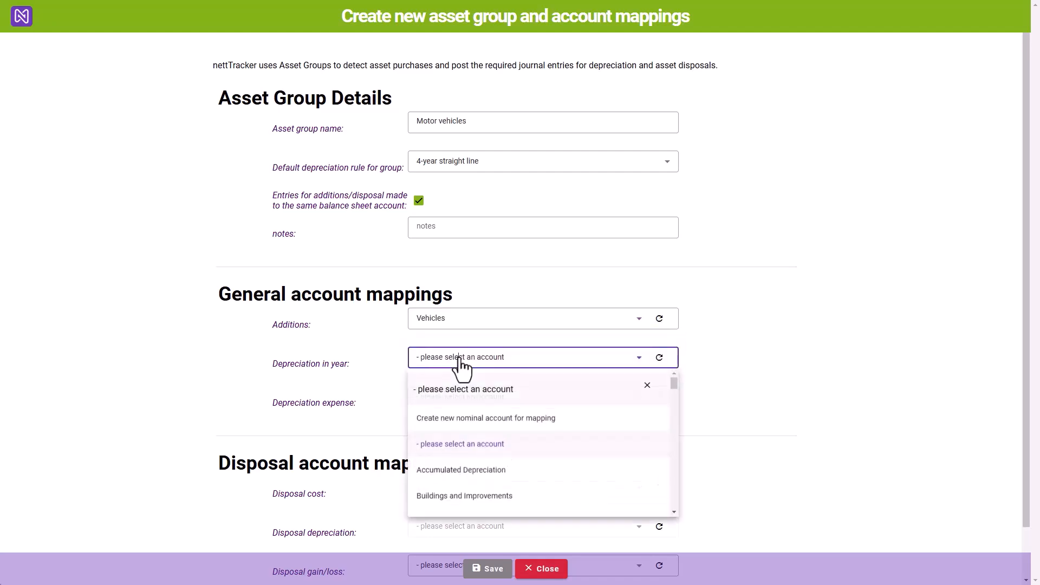
pyautogui.write('cc')
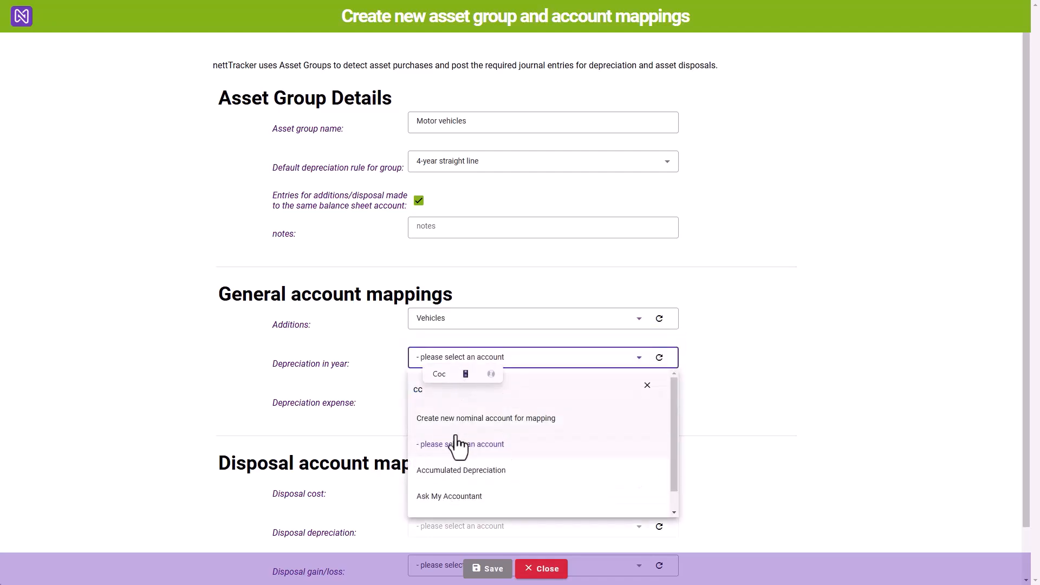
pyautogui.click(458, 471)
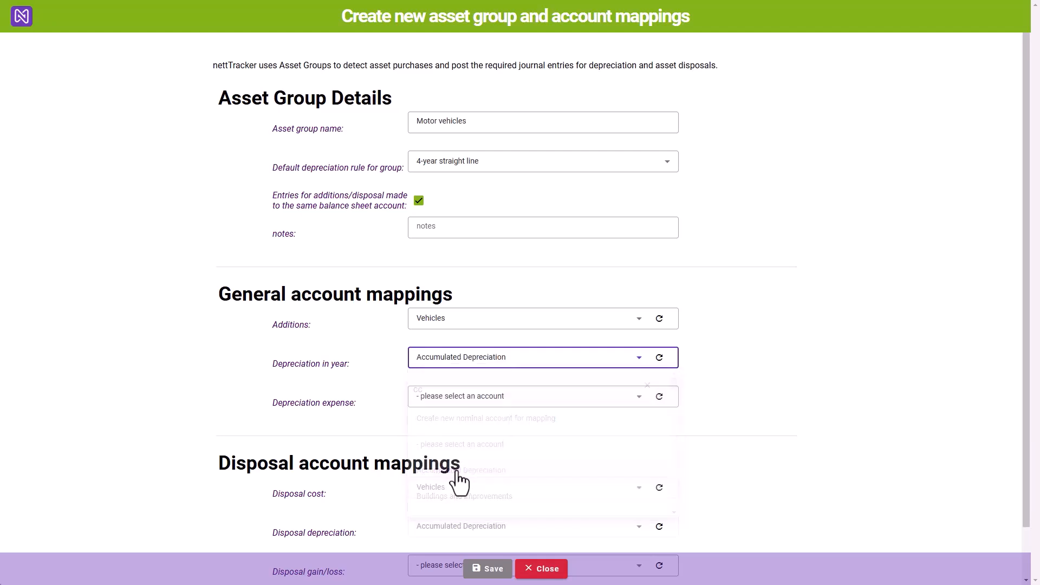
# Map the Motor vehicles group's depreciation expense to the Depreciation Expense account.
pyautogui.click(469, 400)
pyautogui.write('dep')
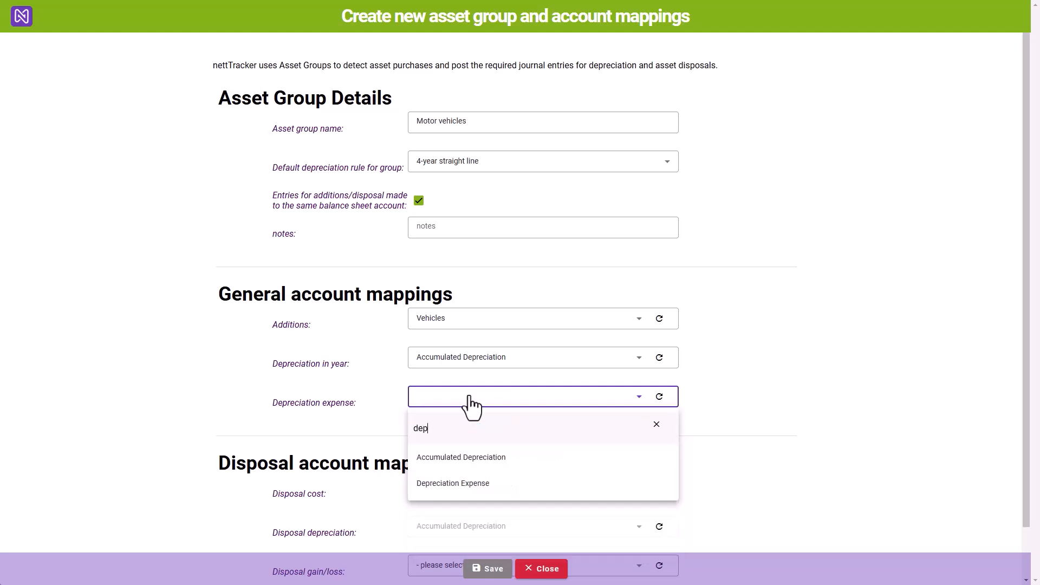
pyautogui.click(451, 484)
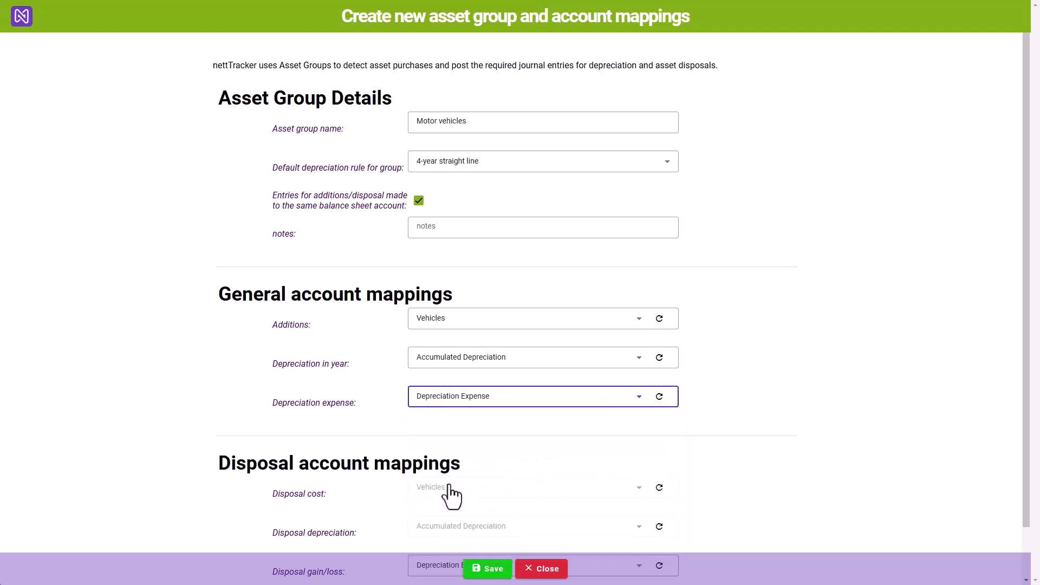
# Map the Motor vehicles group's disposal gain/loss to Proceeds from Sale of Assets and save the new group.
pyautogui.scroll(-1, 451, 494)
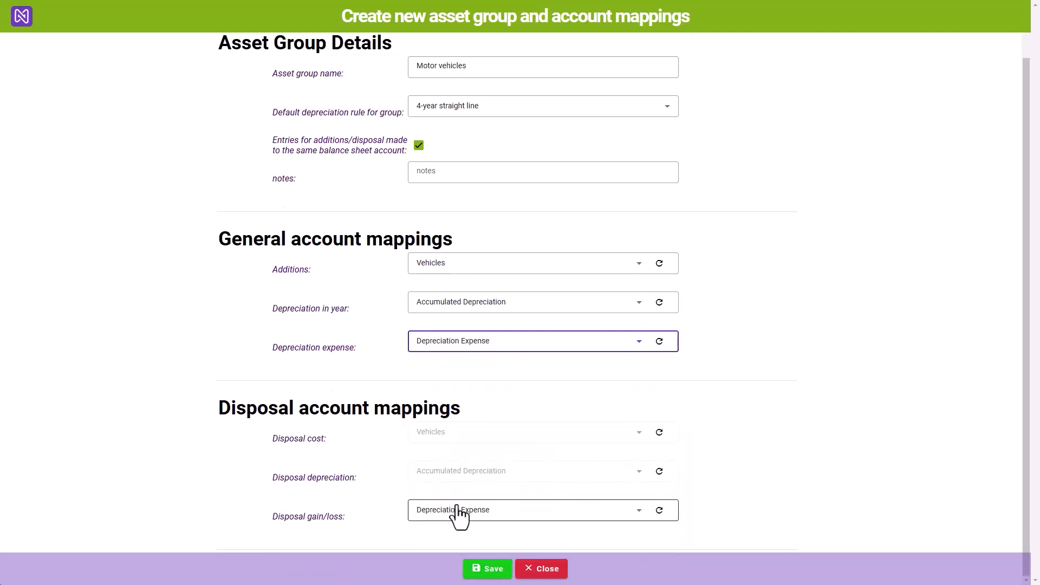
pyautogui.click(458, 516)
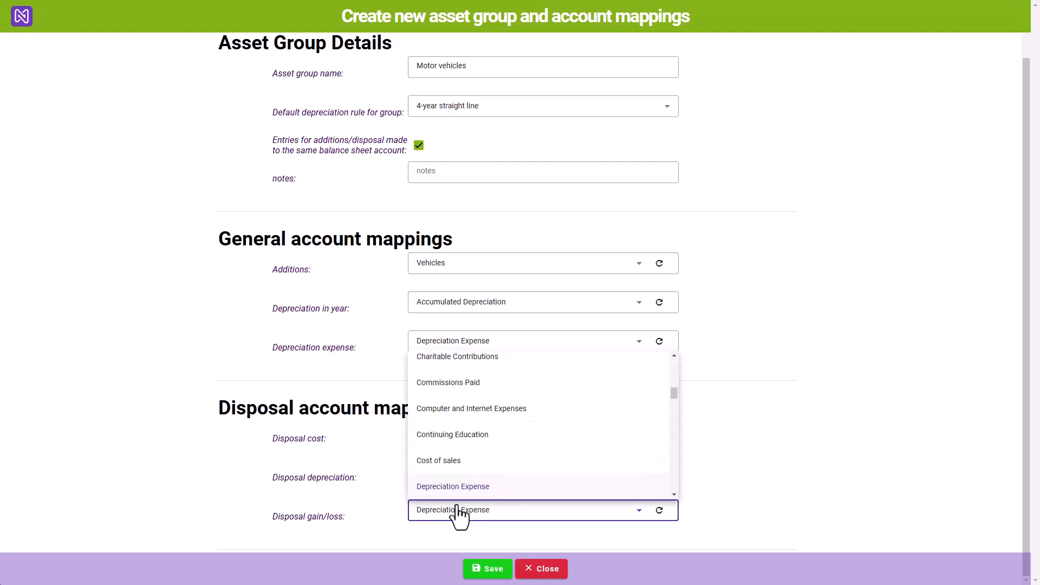
pyautogui.write('proc')
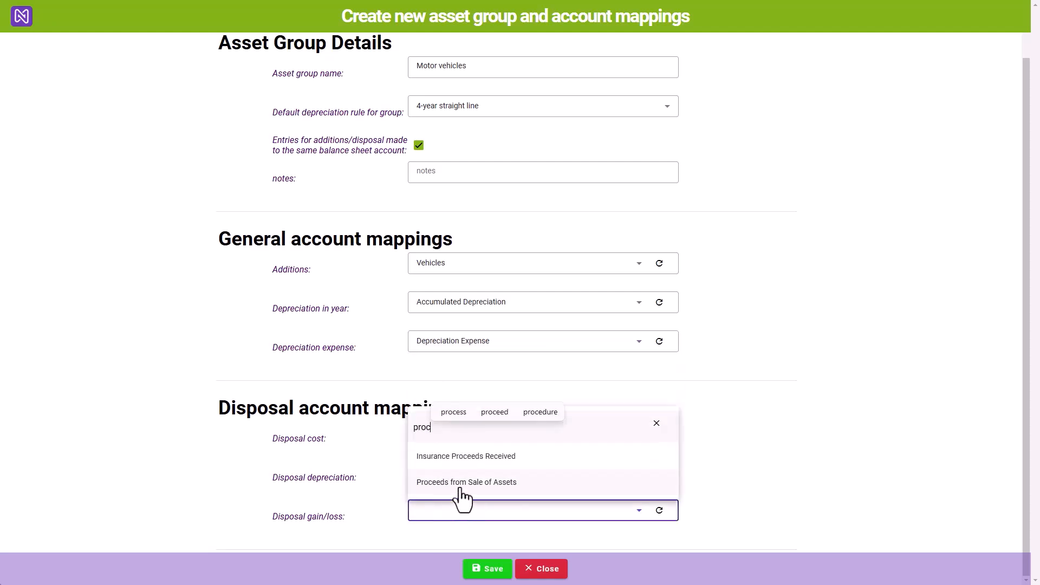
pyautogui.click(464, 486)
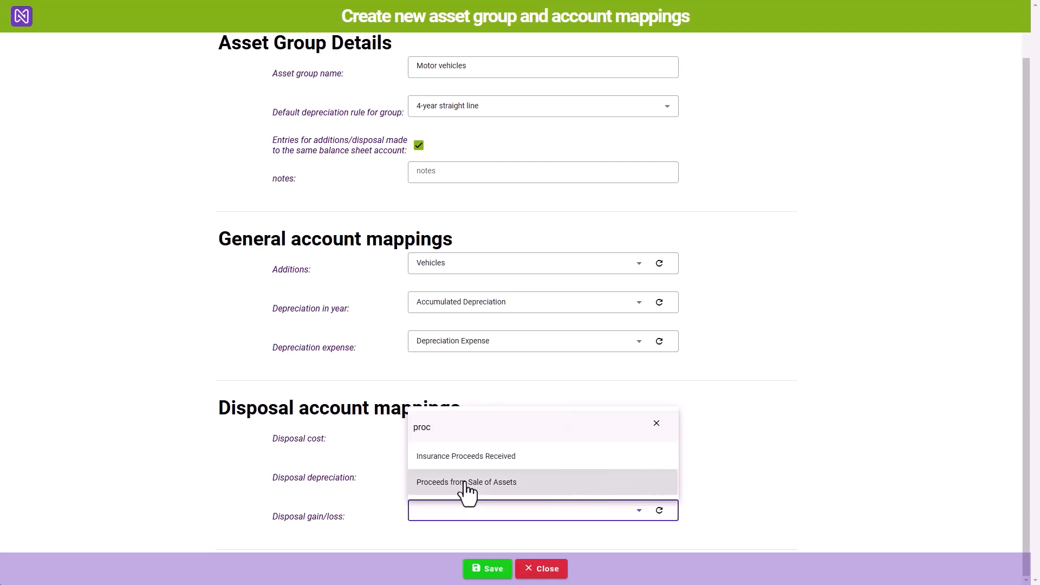
pyautogui.click(492, 570)
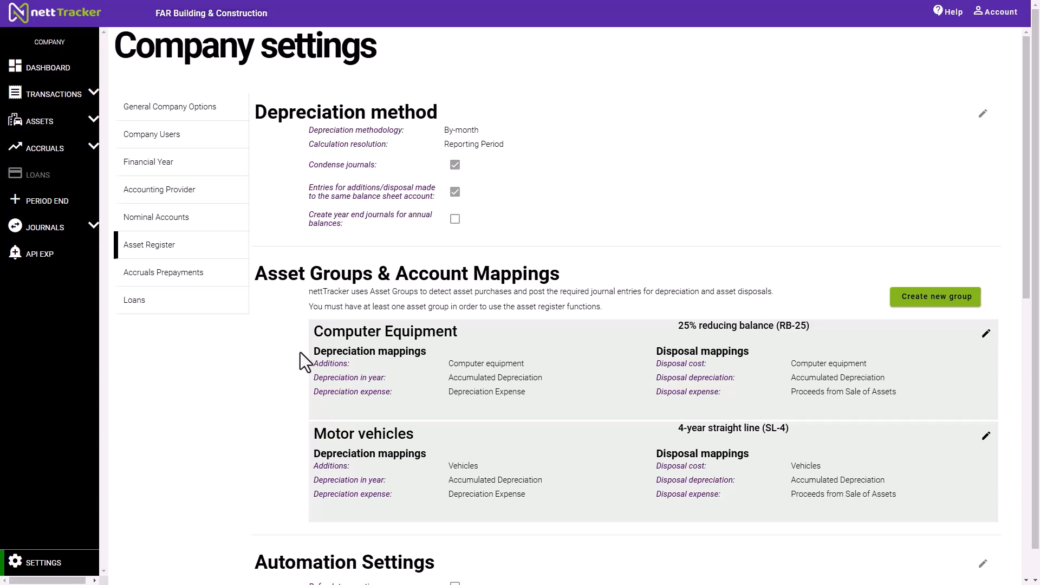
# Review the depreciation and disposal mappings listed for the asset groups in the Asset Register settings.
pyautogui.click(335, 338)
pyautogui.click(334, 349)
pyautogui.click(332, 348)
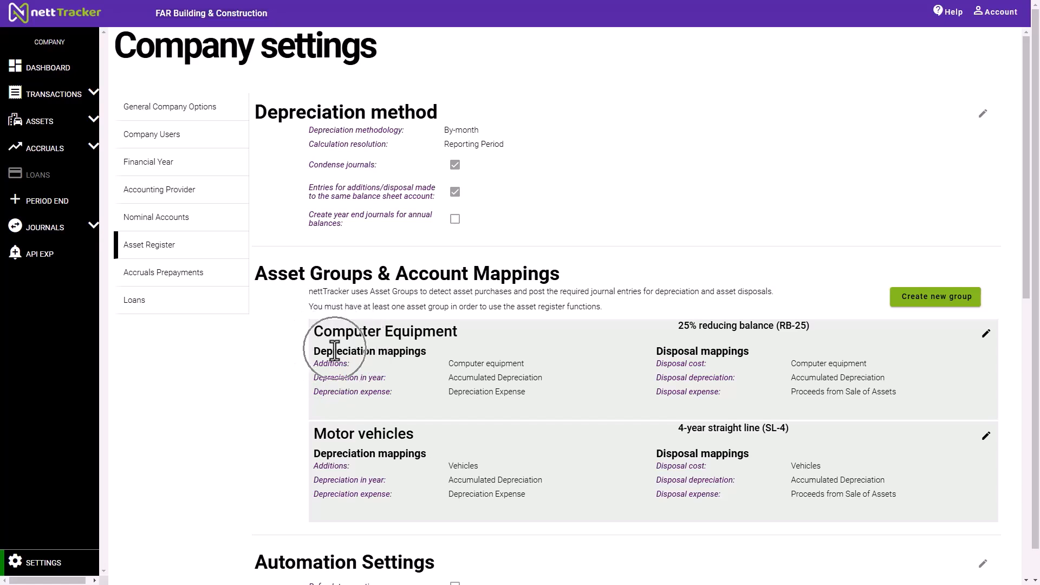
pyautogui.click(332, 396)
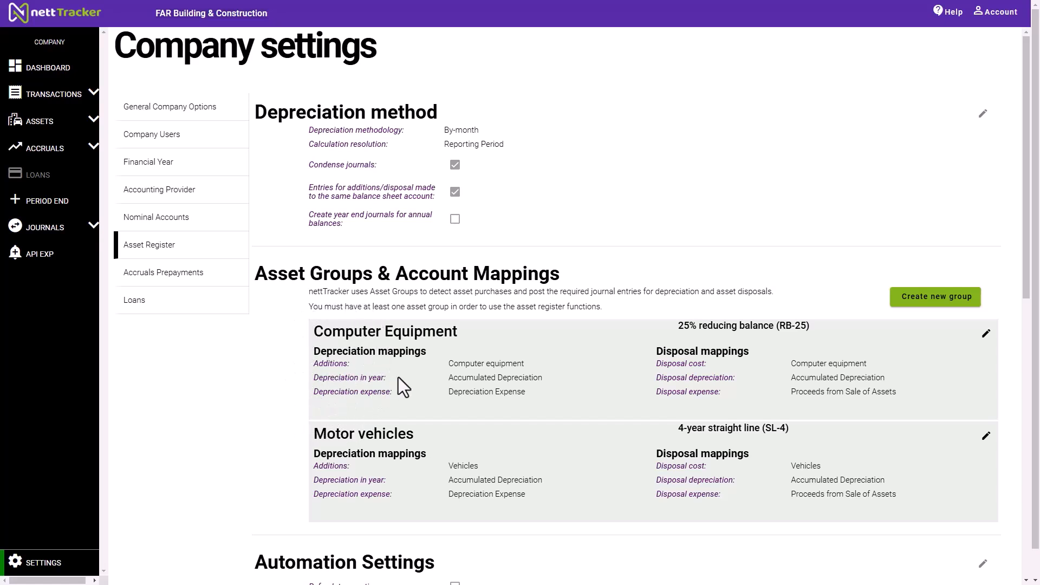
pyautogui.click(459, 361)
pyautogui.click(458, 394)
pyautogui.click(667, 356)
pyautogui.click(667, 361)
pyautogui.press('ctrl')
pyautogui.press('ctrl')
pyautogui.press('ctrl')
pyautogui.press('ctrl')
# Edit the Computer Equipment asset group and save it with Depreciation Expense as its disposal gain/loss account.
pyautogui.click(987, 340)
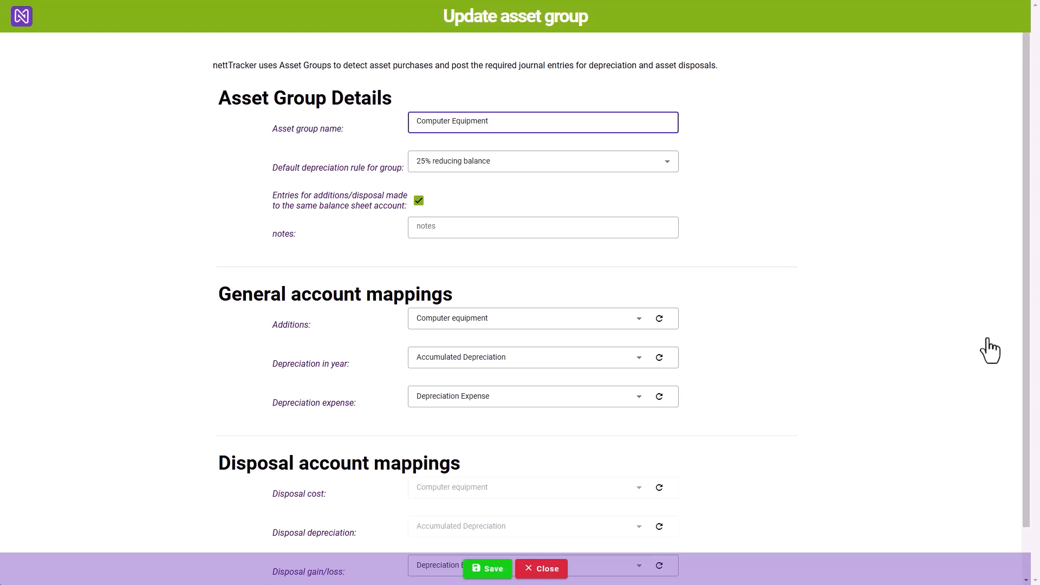
pyautogui.click(499, 574)
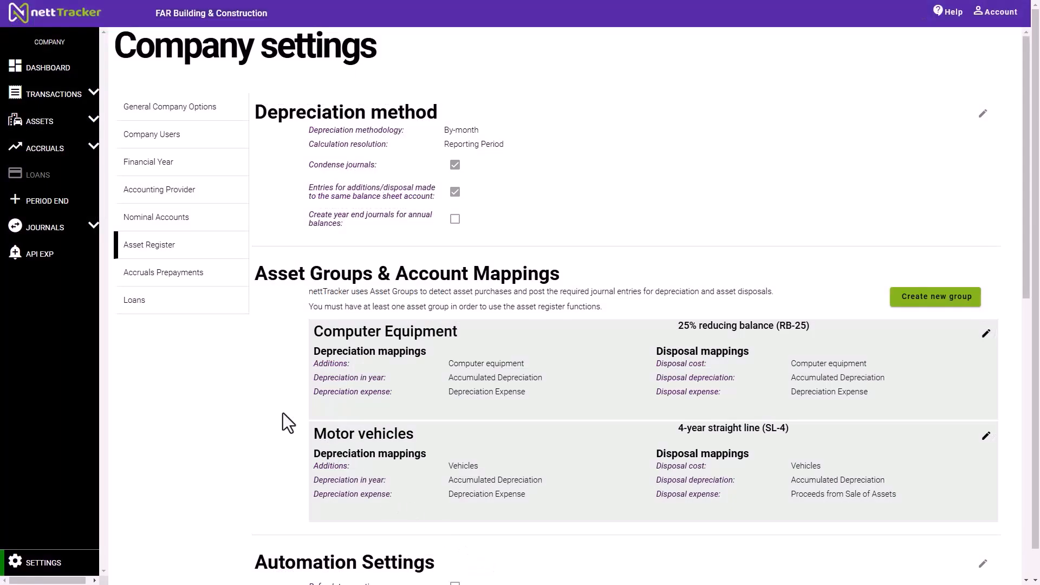
# In the Automation Settings, enable Refresh transactions and Create assets, and set the creation threshold to 500.
pyautogui.scroll(-2, 283, 413)
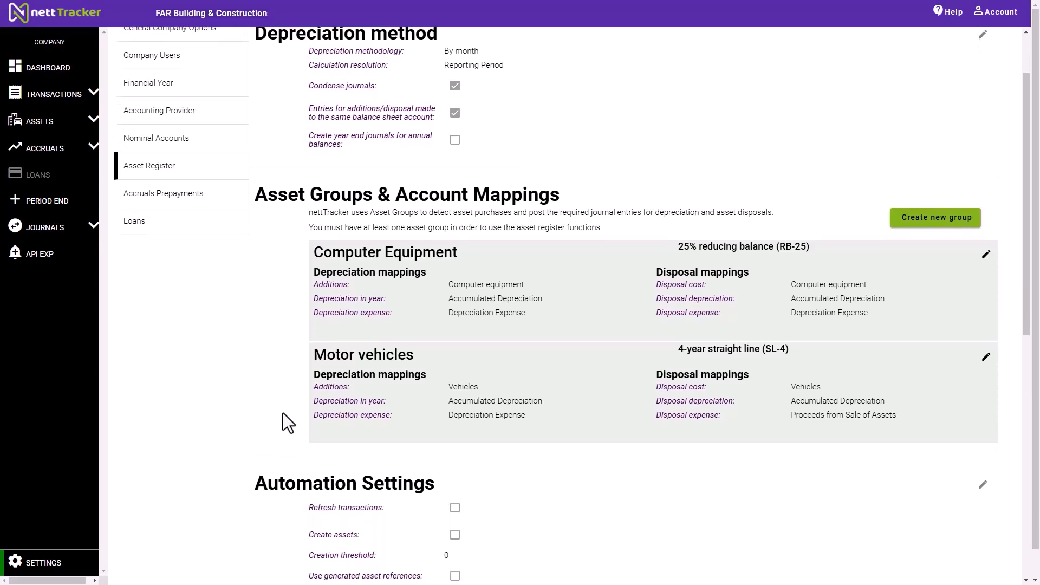
pyautogui.scroll(-3, 283, 413)
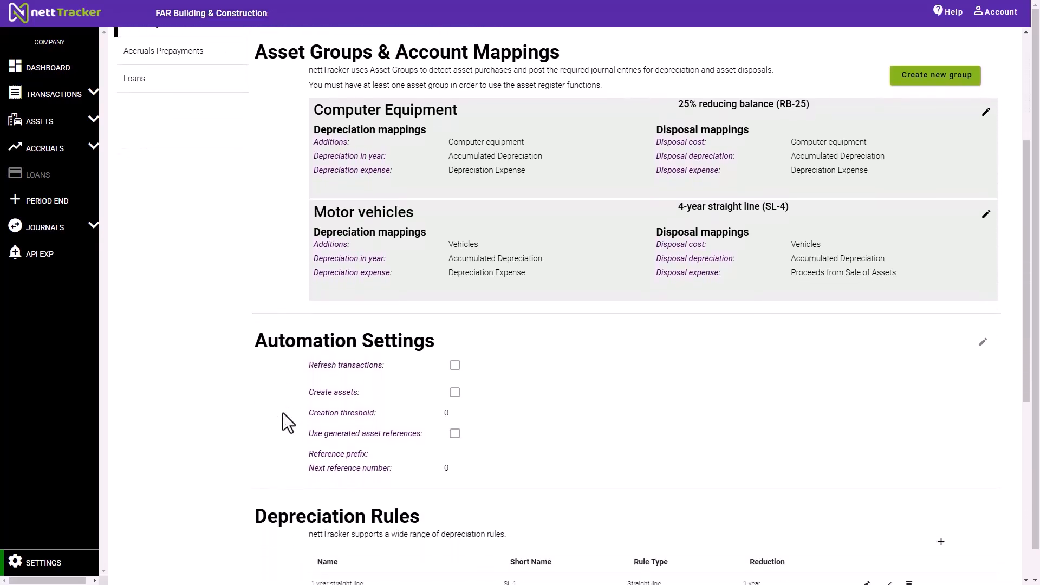
pyautogui.scroll(-1, 283, 413)
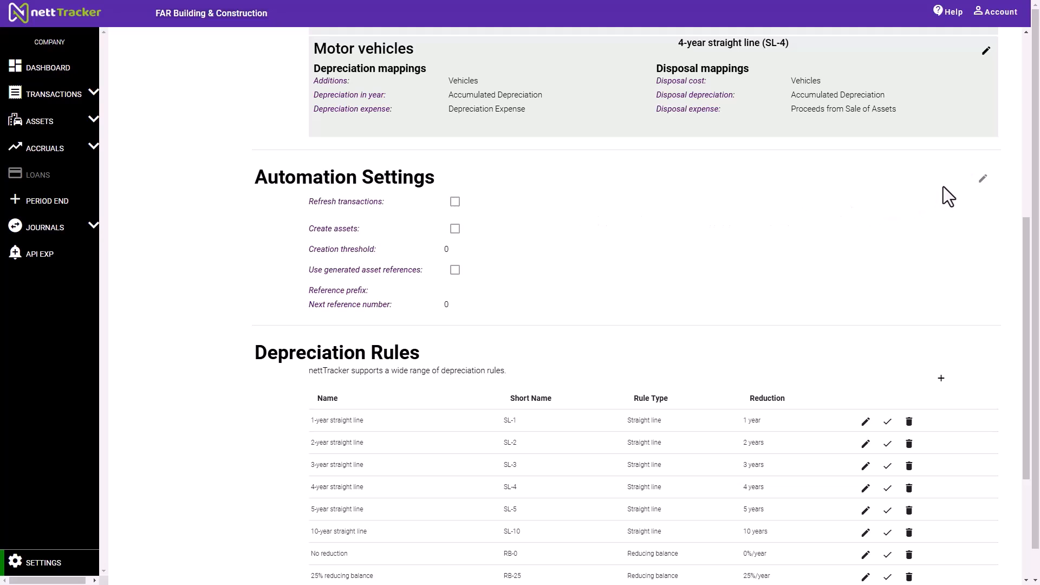
pyautogui.click(977, 182)
pyautogui.click(979, 185)
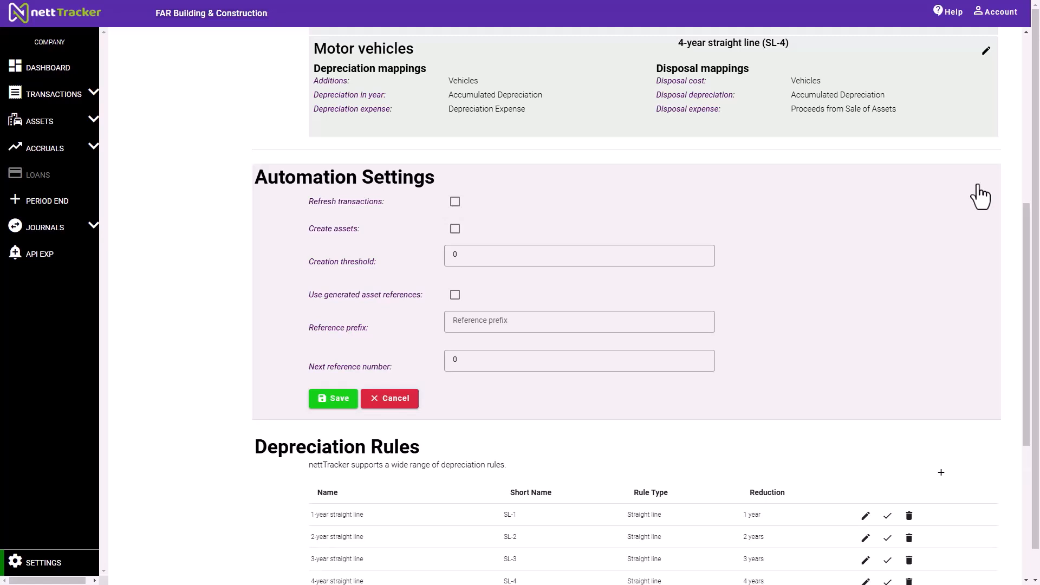
pyautogui.click(455, 202)
pyautogui.click(454, 230)
pyautogui.click(469, 255)
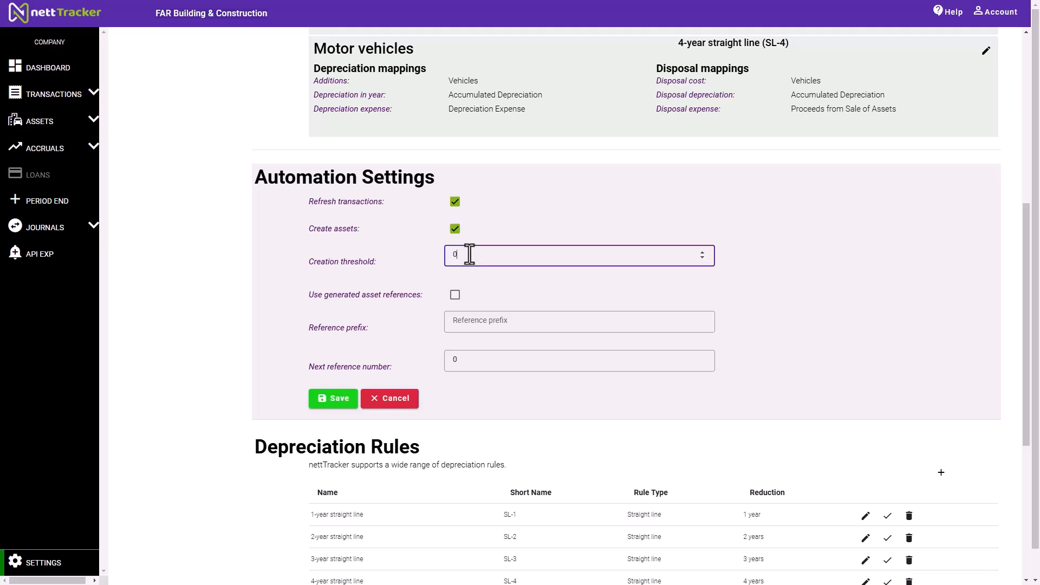
pyautogui.press('BackSpace')
pyautogui.write('500.0')
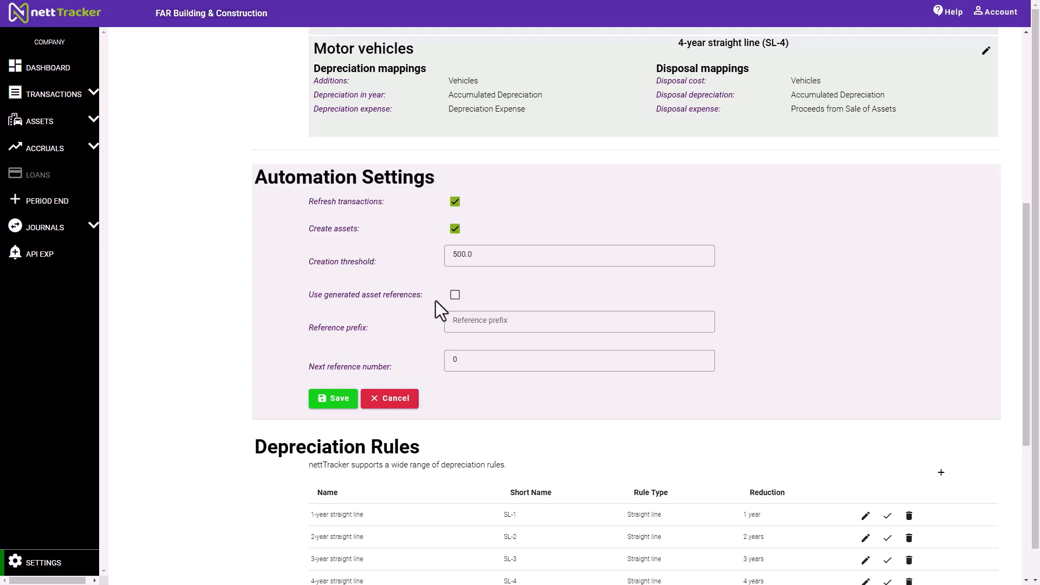
# Enable generated asset references with the prefix NT-Asset and next reference number 400, and save the Automation Settings.
pyautogui.click(455, 295)
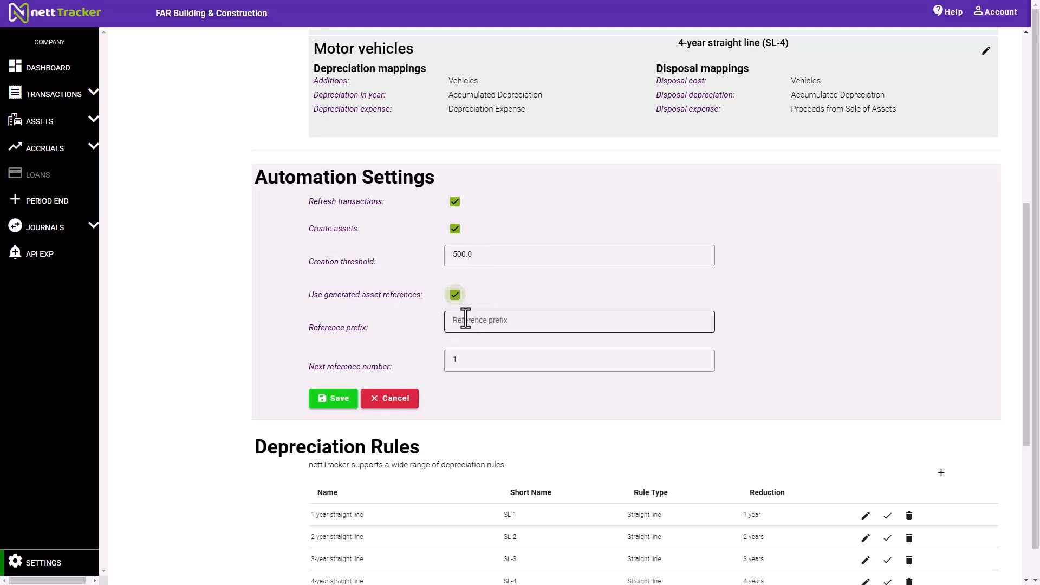
pyautogui.click(466, 320)
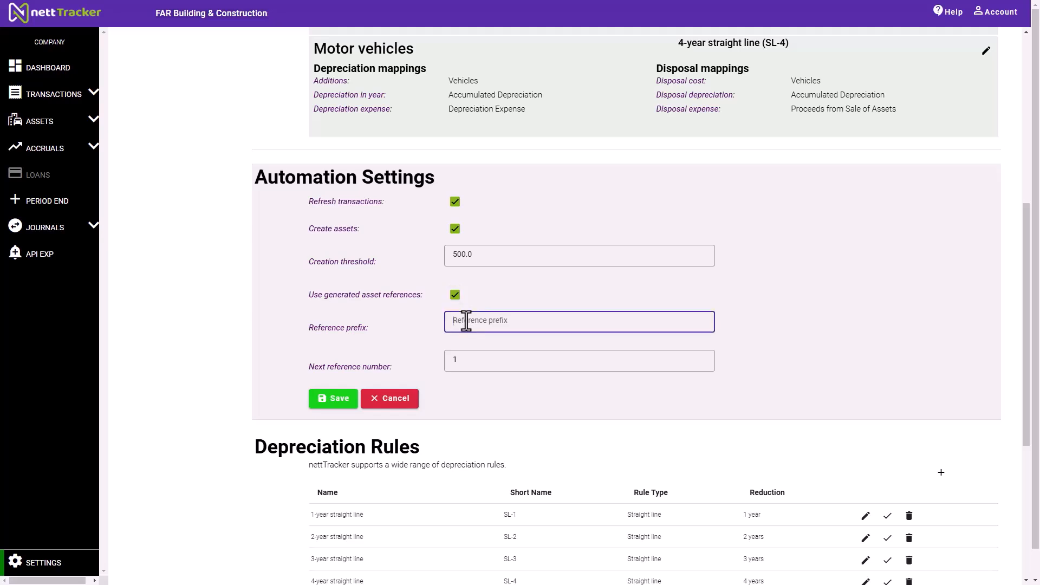
pyautogui.write('NT-Asset')
pyautogui.click(459, 360)
pyautogui.press('BackSpace')
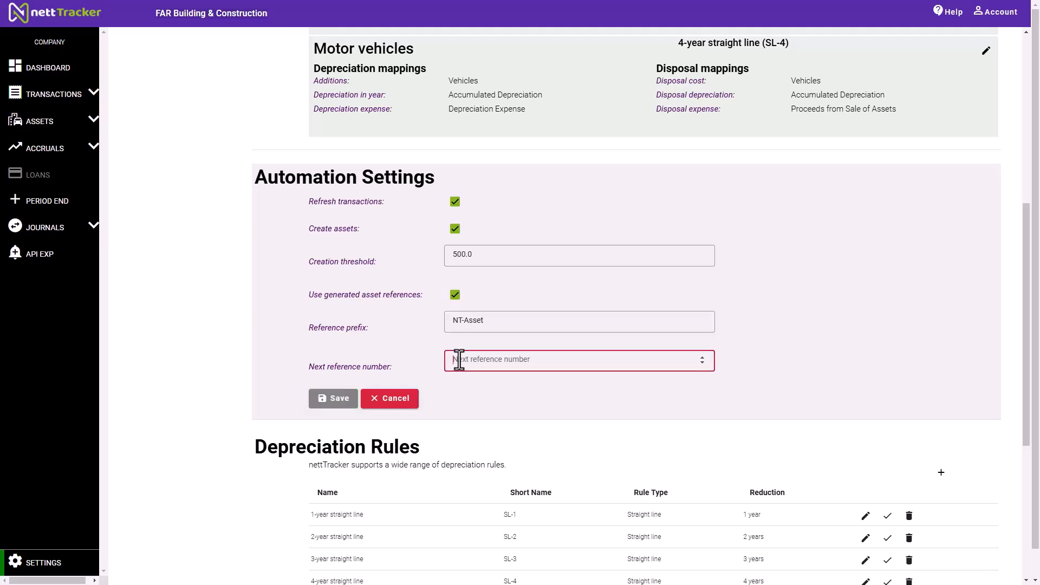
pyautogui.write('400')
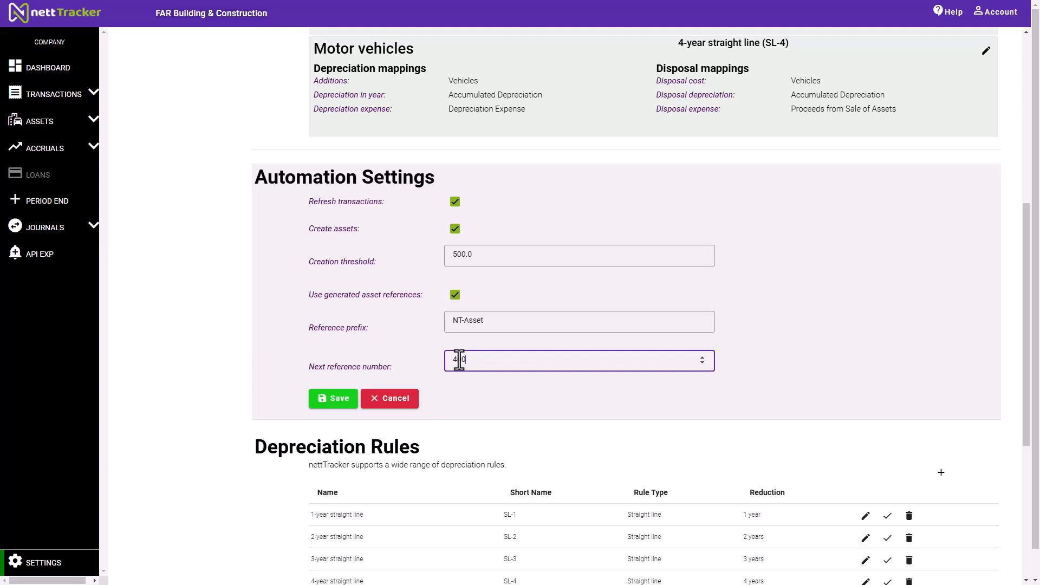
pyautogui.click(337, 401)
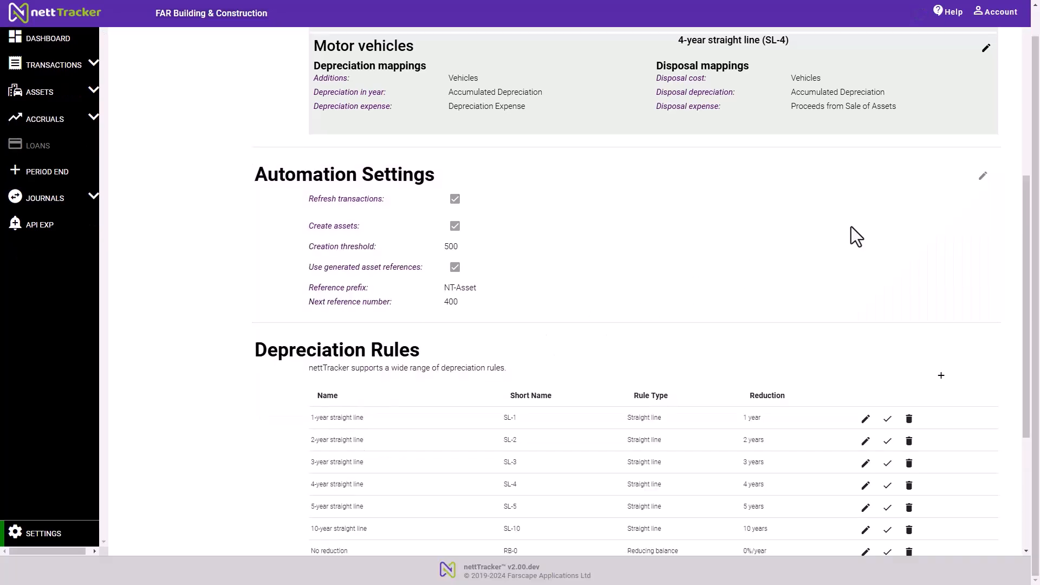
# Add a depreciation rule named "27 months" with the depreciation type Straight Line (Months).
pyautogui.scroll(-2, 851, 226)
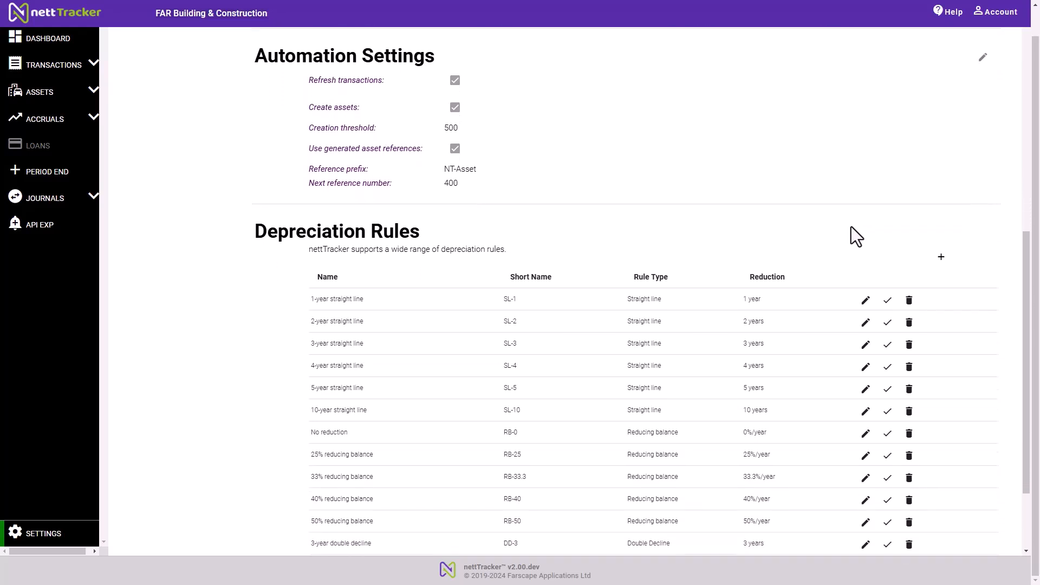
pyautogui.scroll(-2, 850, 226)
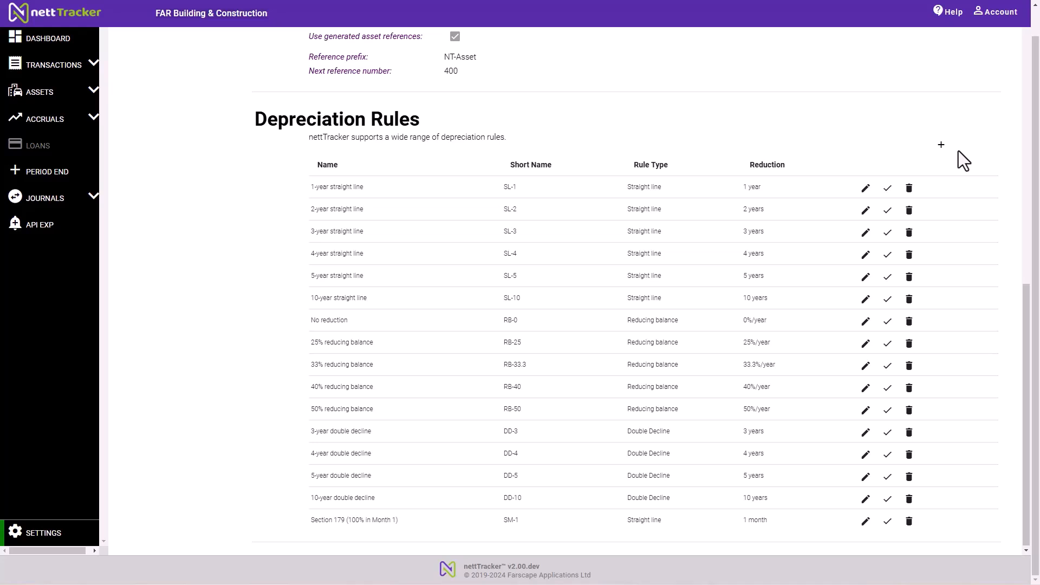
pyautogui.click(942, 147)
pyautogui.press('ctrl')
pyautogui.press('ctrl')
pyautogui.press('ctrl')
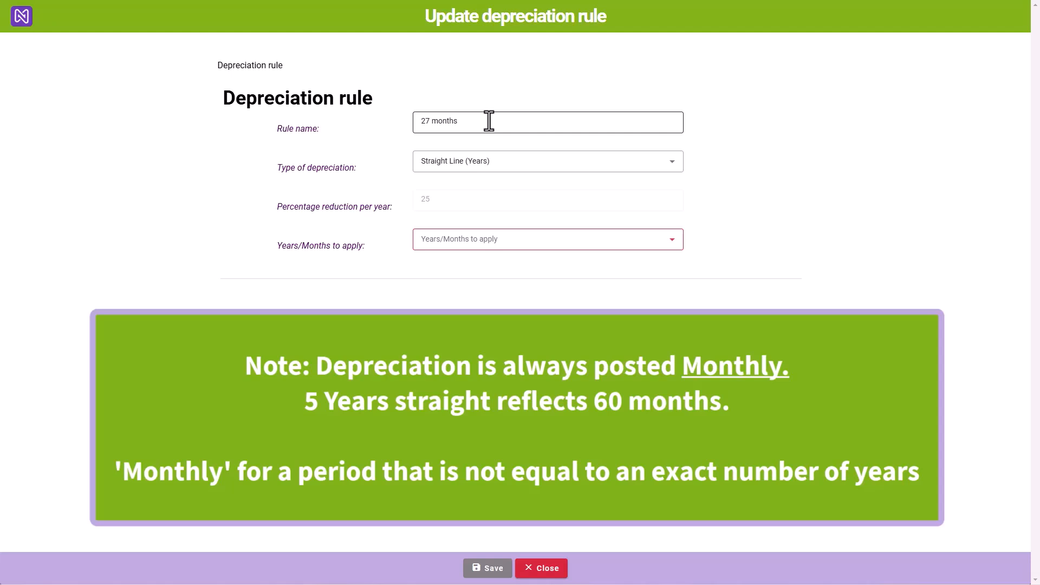
pyautogui.click(522, 175)
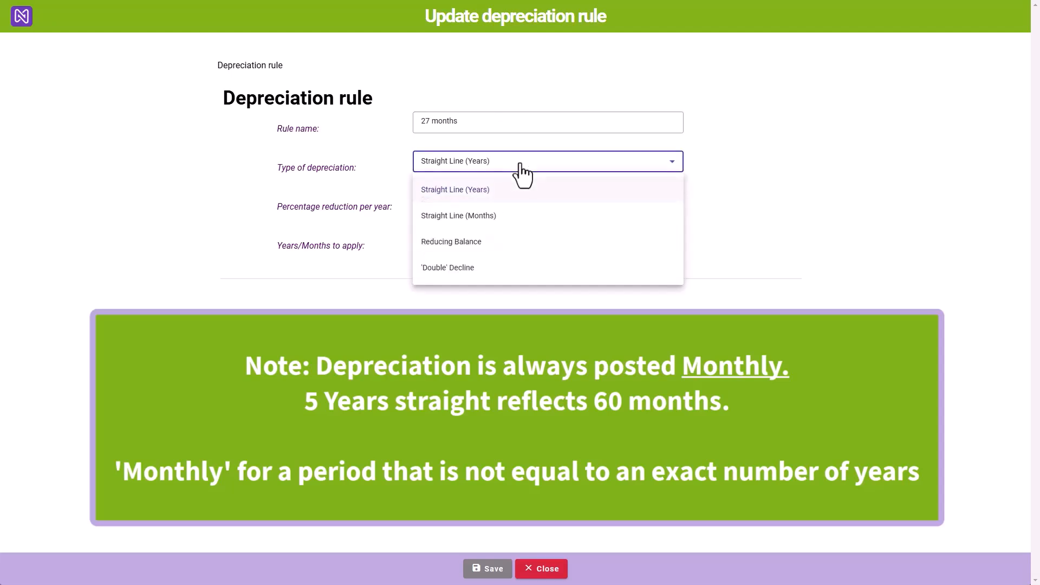
pyautogui.click(484, 199)
pyautogui.click(469, 242)
pyautogui.click(484, 217)
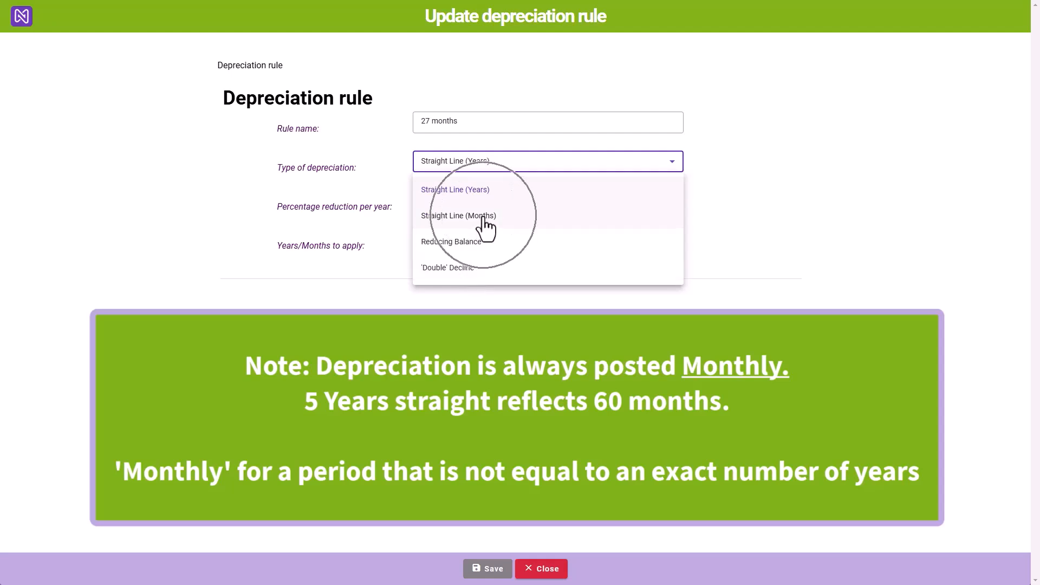
pyautogui.click(484, 218)
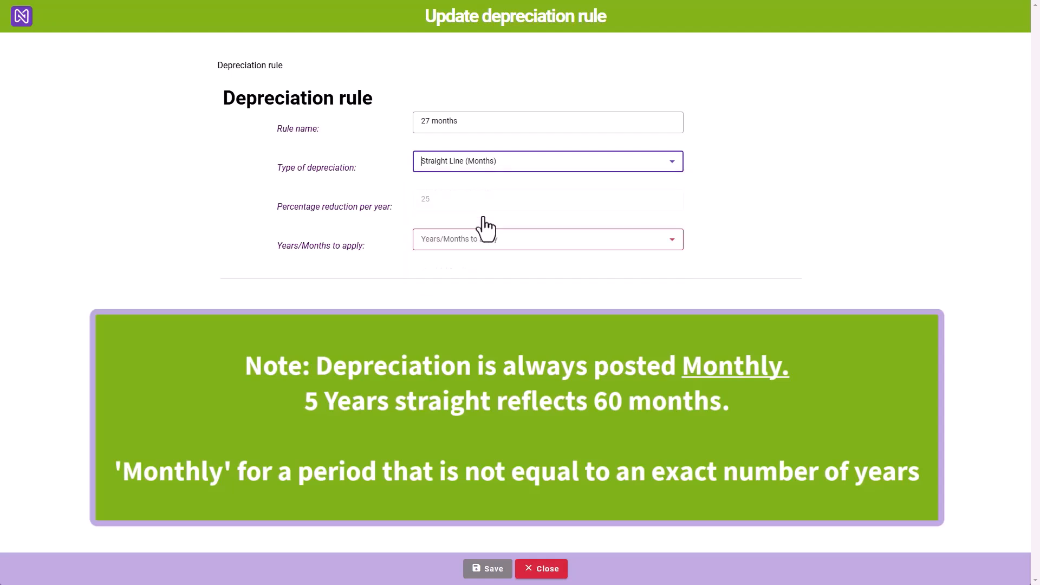
# Set the new depreciation rule to apply over 27 months and save it.
pyautogui.click(623, 241)
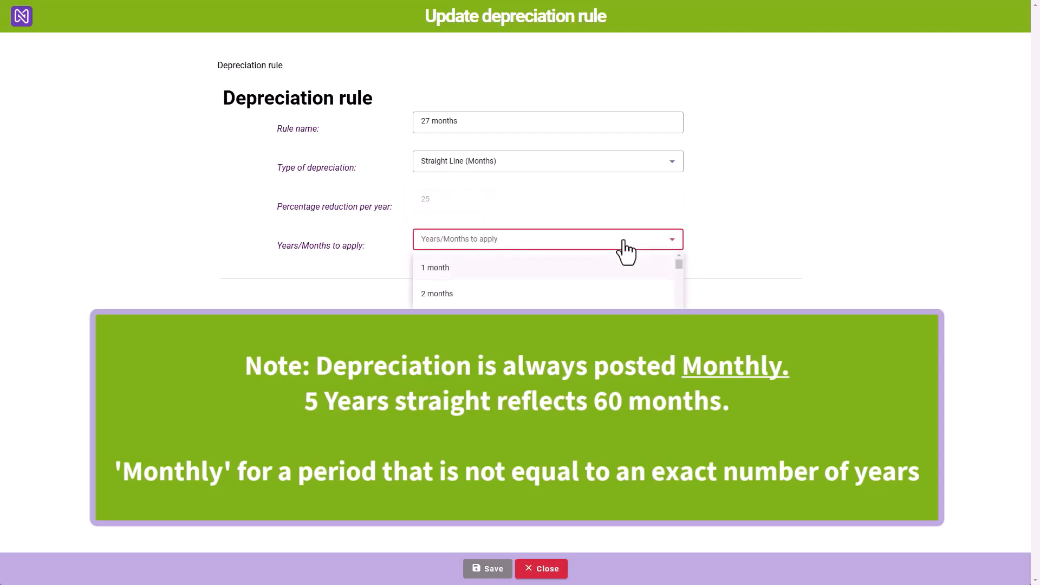
pyautogui.scroll(-1, 590, 298)
pyautogui.scroll(-8, 589, 302)
pyautogui.scroll(-2, 590, 302)
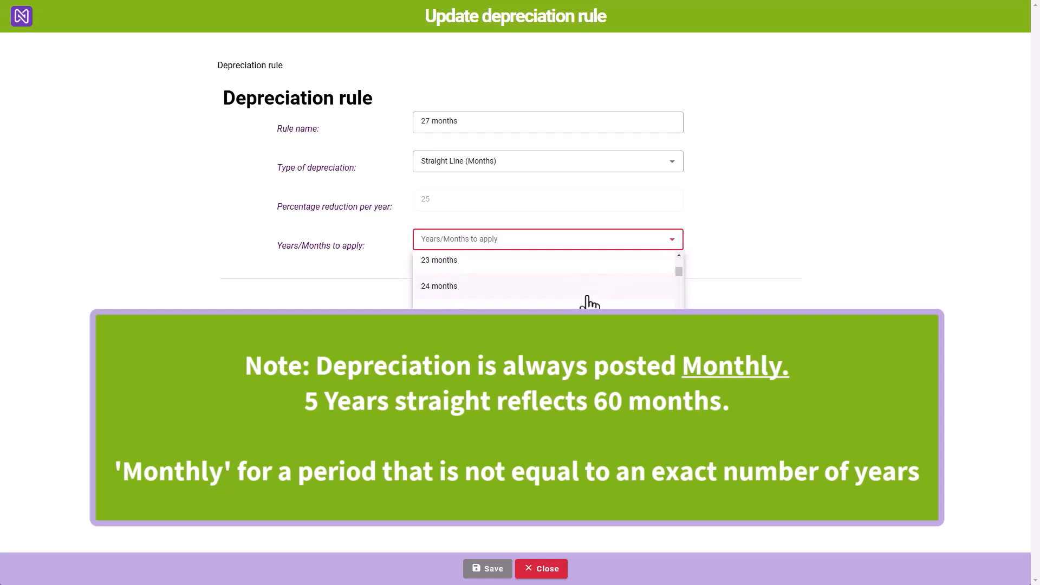
pyautogui.click(586, 362)
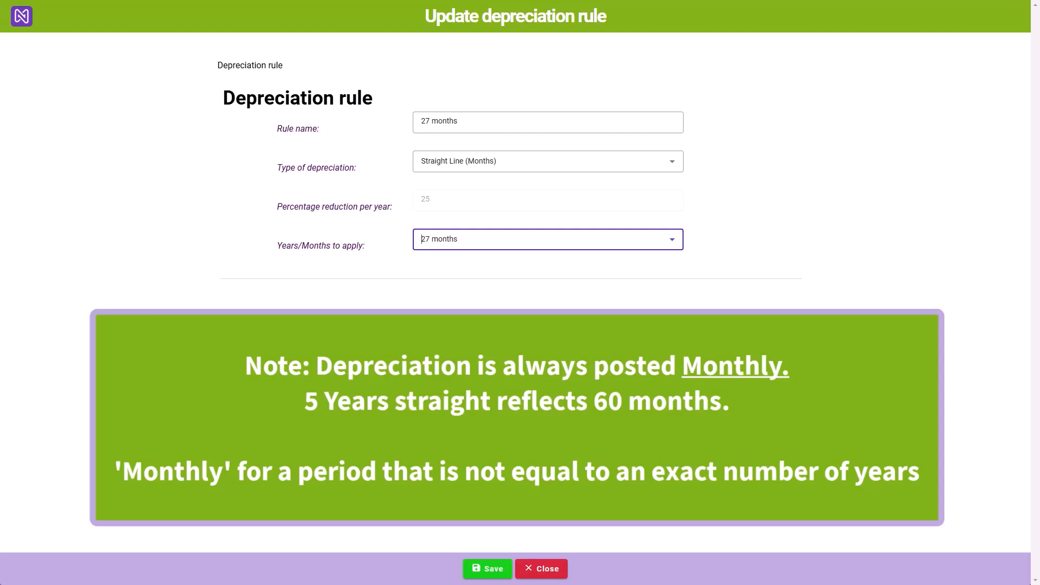
pyautogui.click(489, 569)
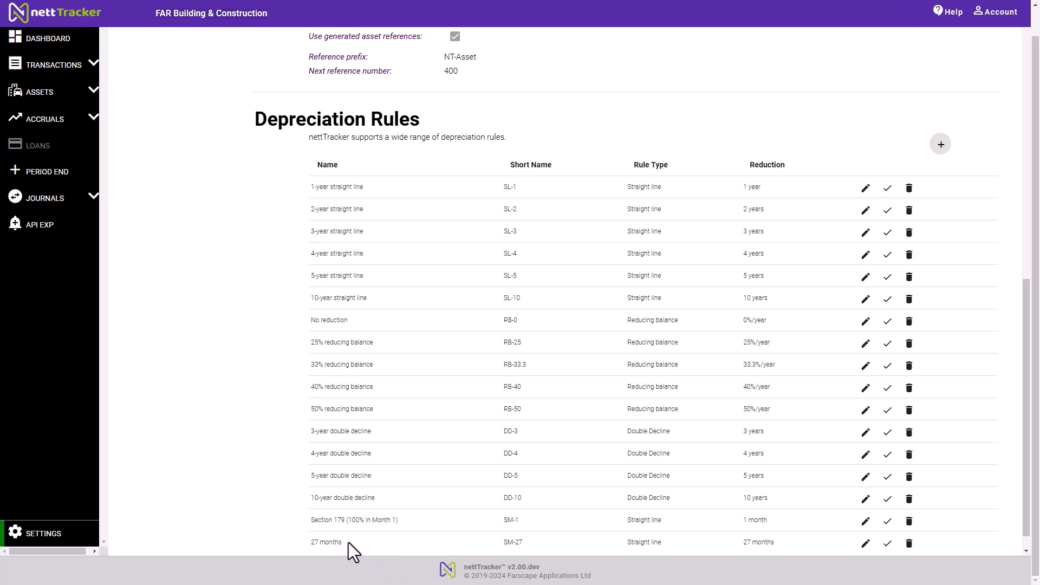
# Review the depreciation rules, asset groups and automation settings of the asset register.
pyautogui.press('ctrl')
pyautogui.press('ctrl')
pyautogui.press('ctrl')
pyautogui.press('ctrl')
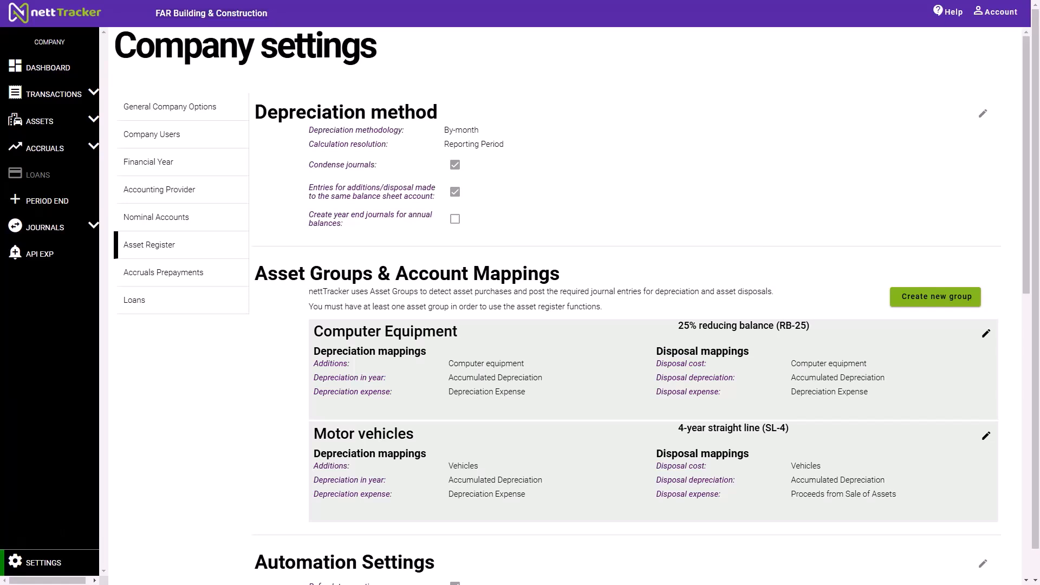
pyautogui.press('ctrl')
pyautogui.press('ctrl')
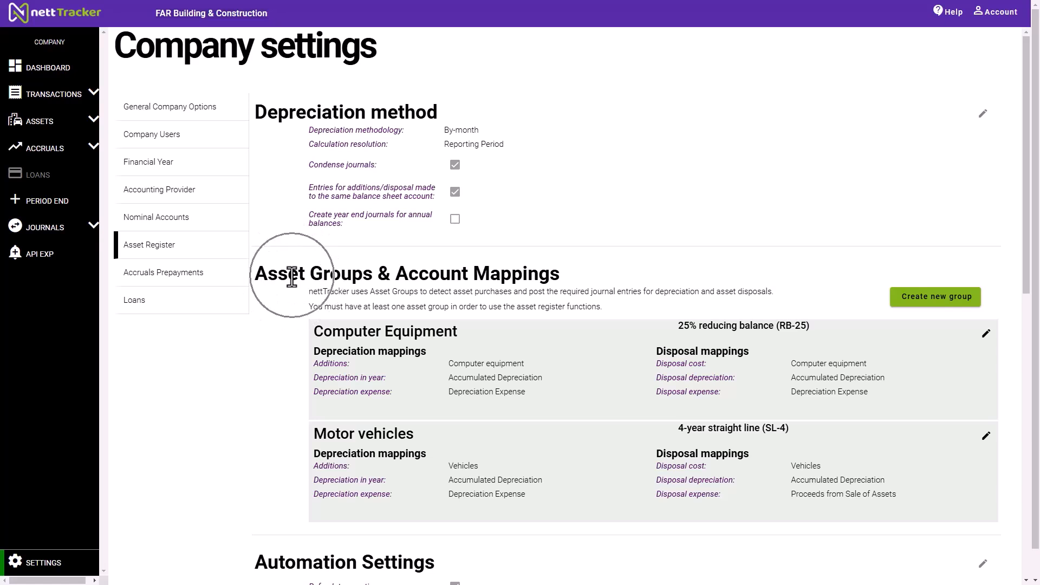
pyautogui.scroll(-4, 292, 277)
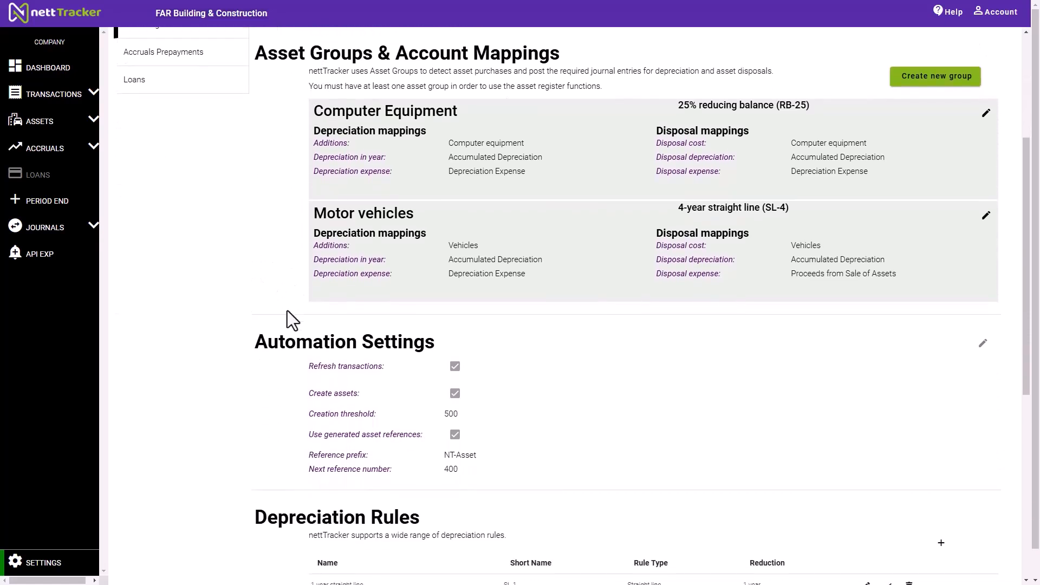
pyautogui.press('ctrl')
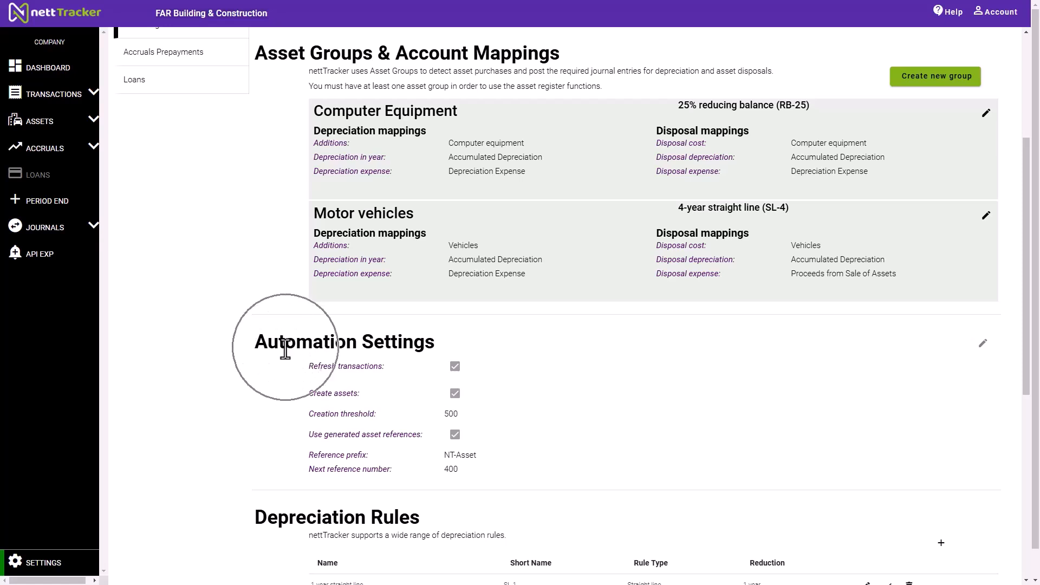
pyautogui.scroll(-5, 286, 349)
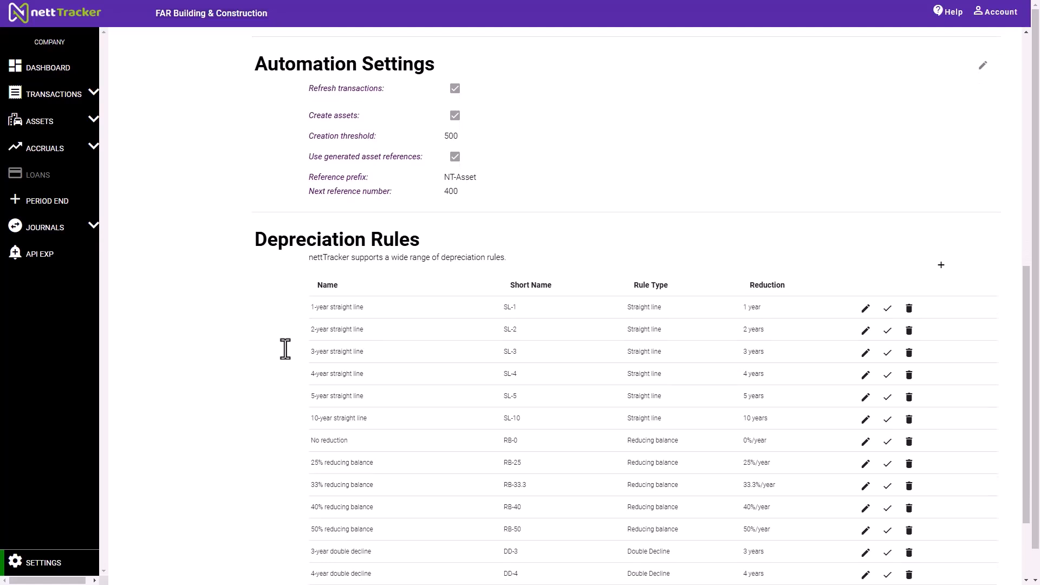
pyautogui.scroll(-2, 285, 350)
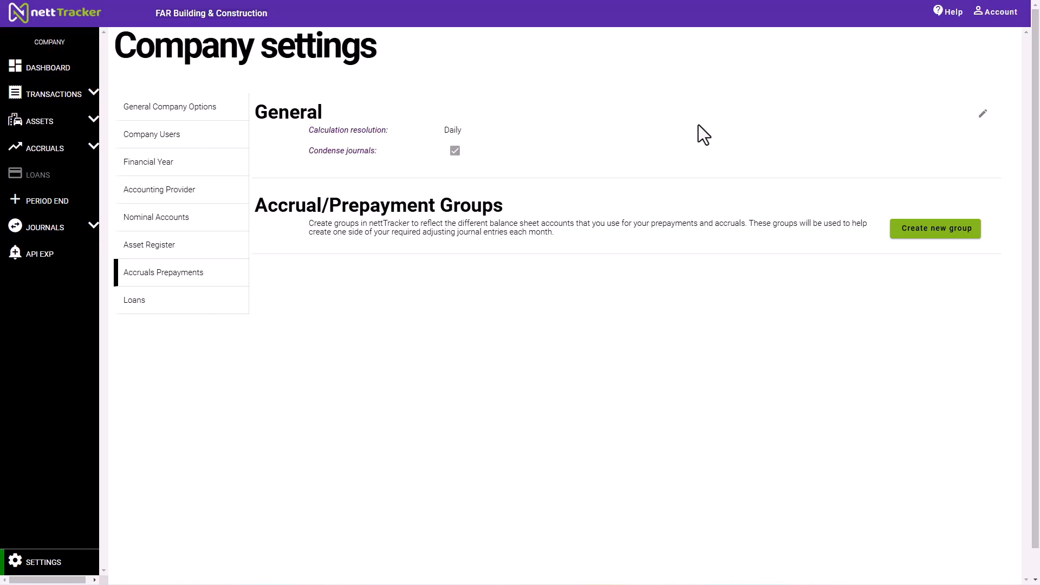
# In the Accruals Prepayments settings, set the calculation resolution to Reporting Period, turn off Condense journals, and save.
pyautogui.click(982, 121)
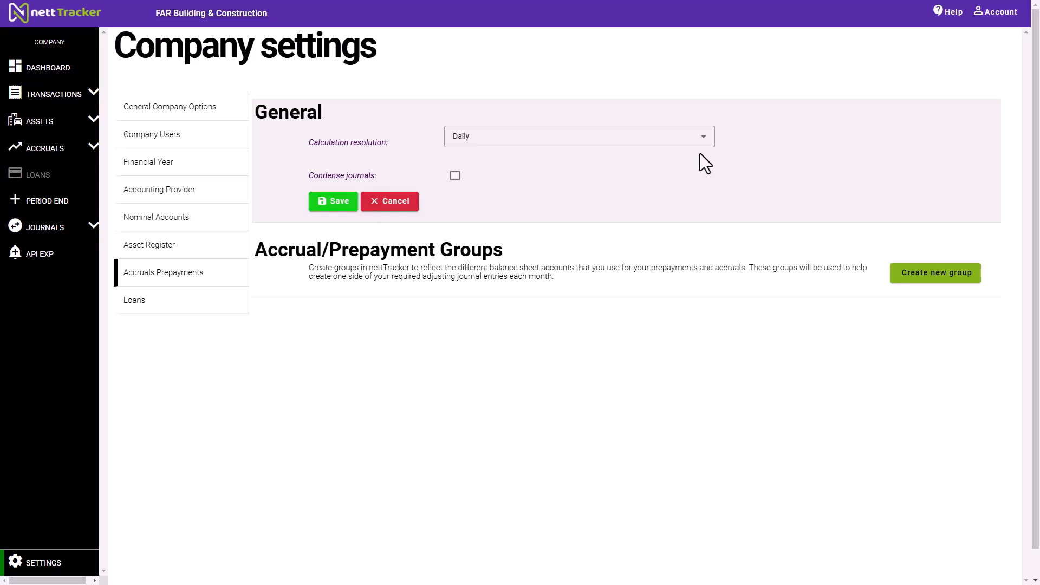
pyautogui.click(672, 140)
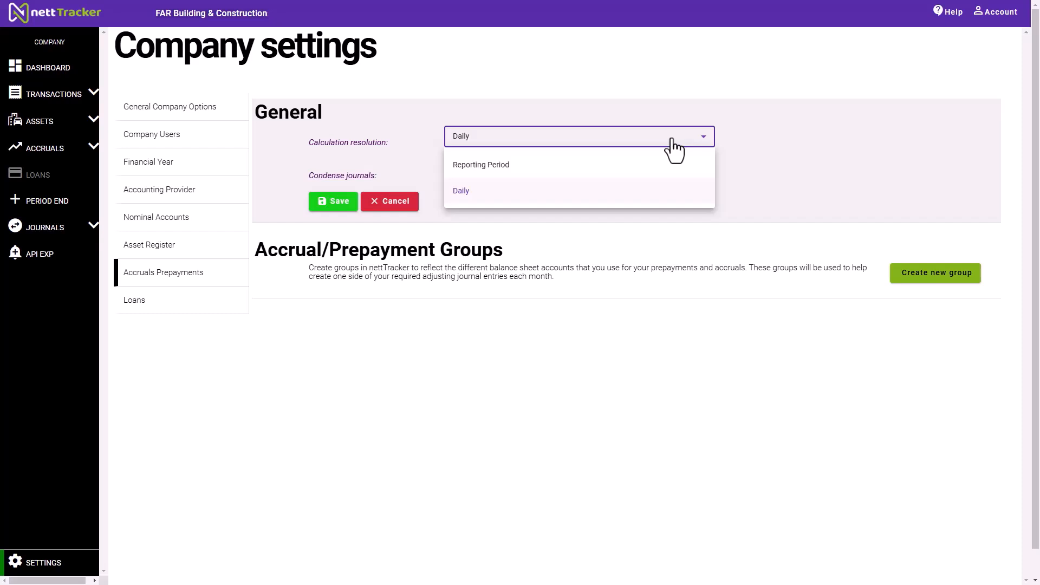
pyautogui.click(563, 165)
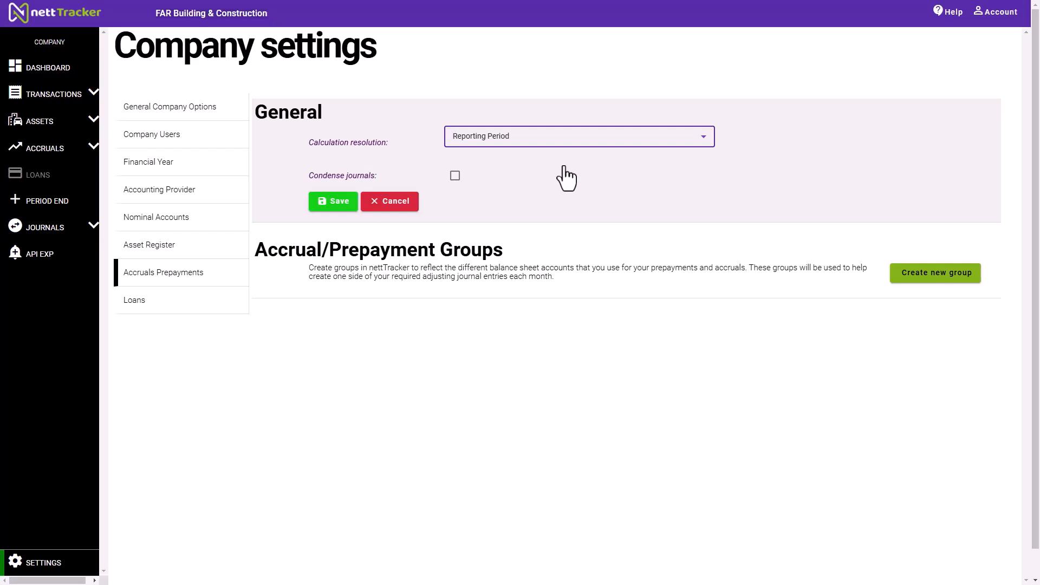
pyautogui.click(455, 177)
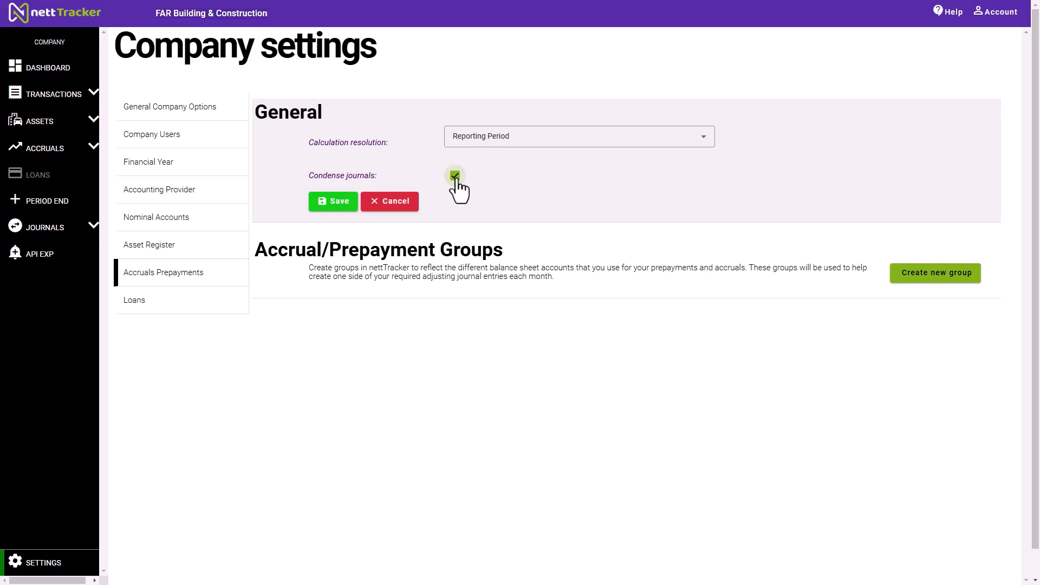
pyautogui.click(455, 176)
pyautogui.click(343, 208)
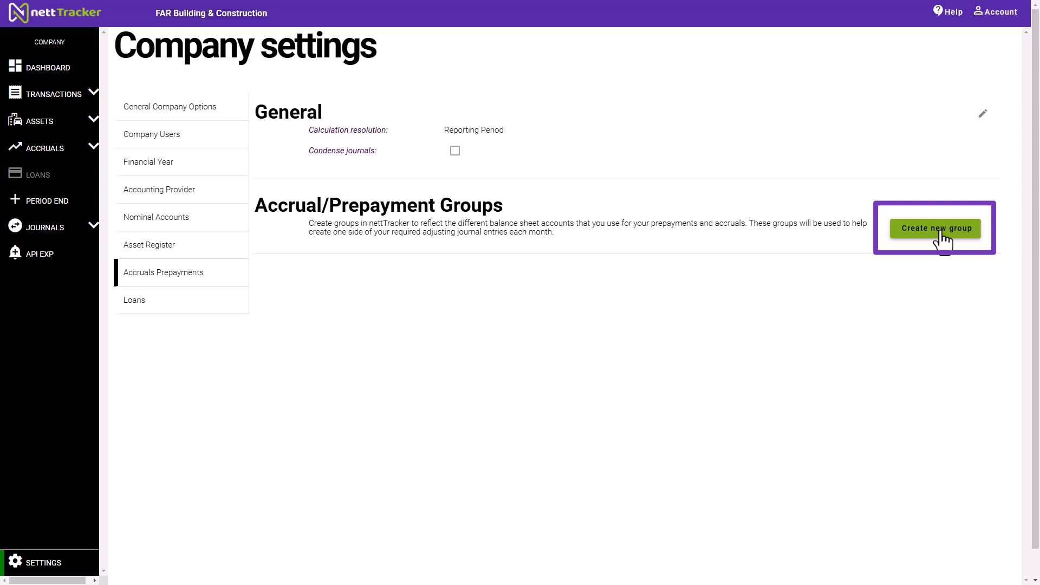
# Create and save an accrual/prepayment group "Accrued expenses" of type Accrued expense, mapped to the Accrued Expenses balance sheet account.
pyautogui.click(941, 233)
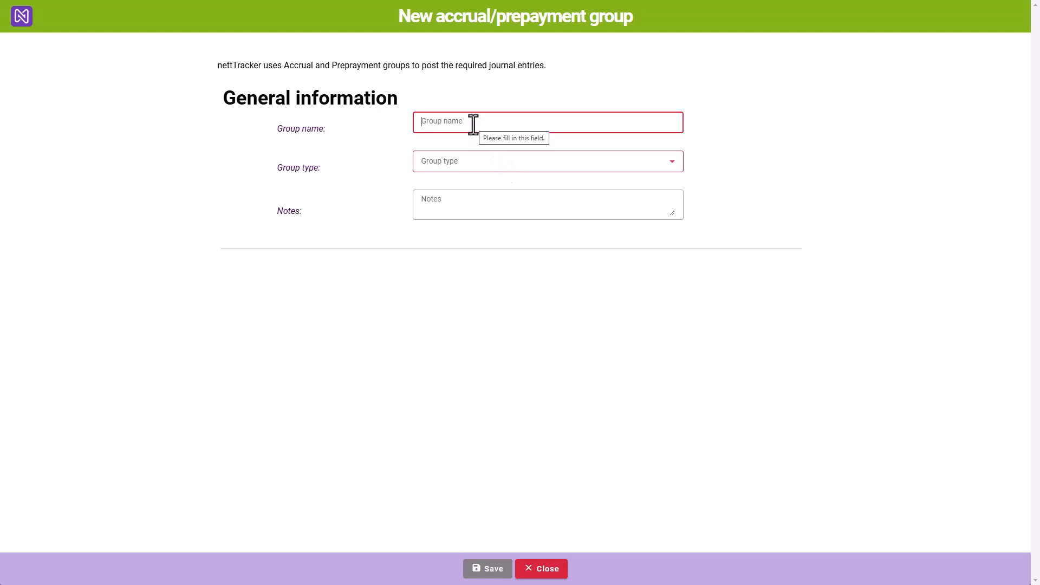
pyautogui.write('Accrued expenses')
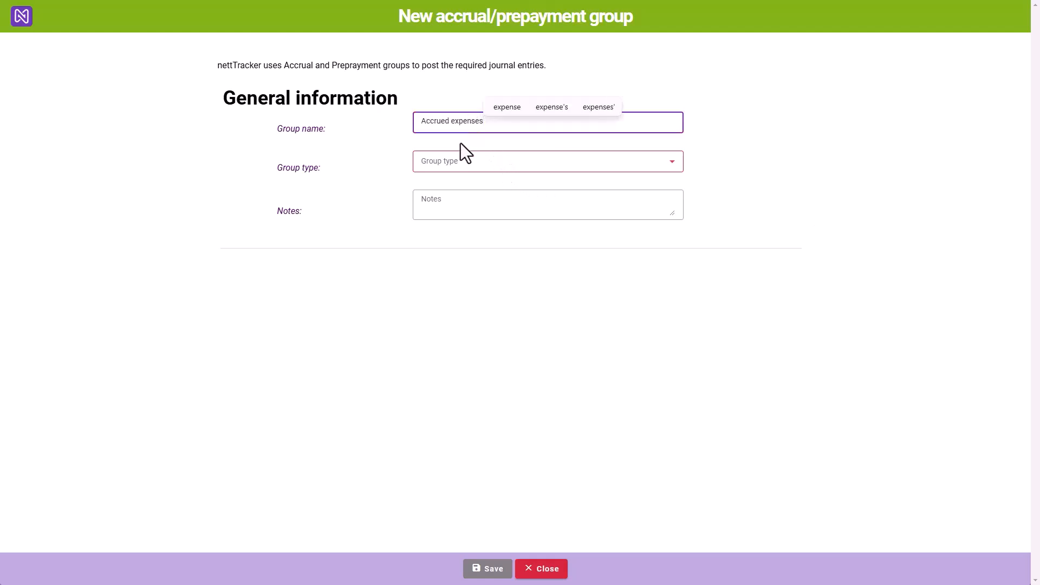
pyautogui.click(440, 161)
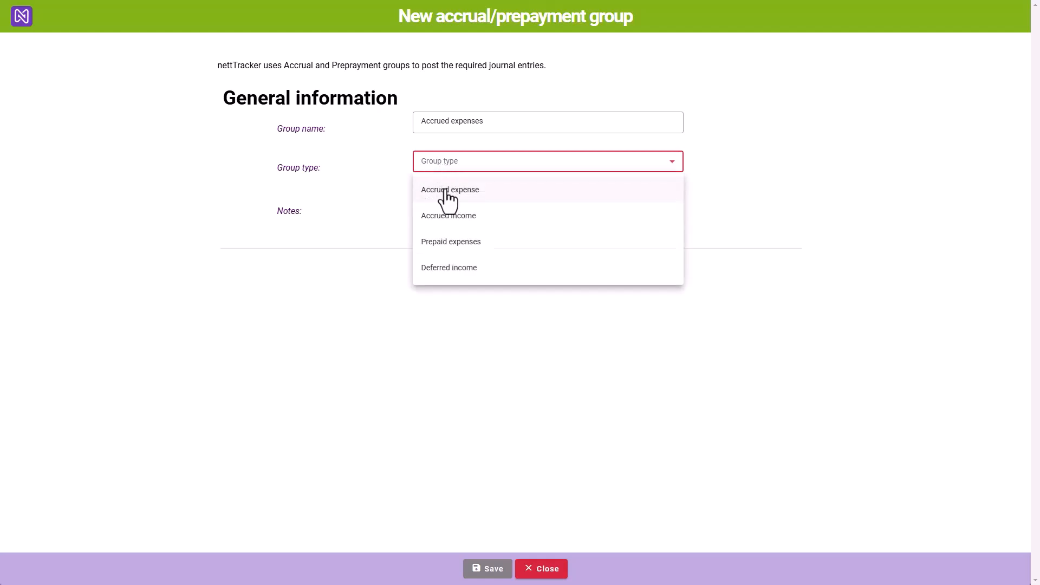
pyautogui.click(449, 190)
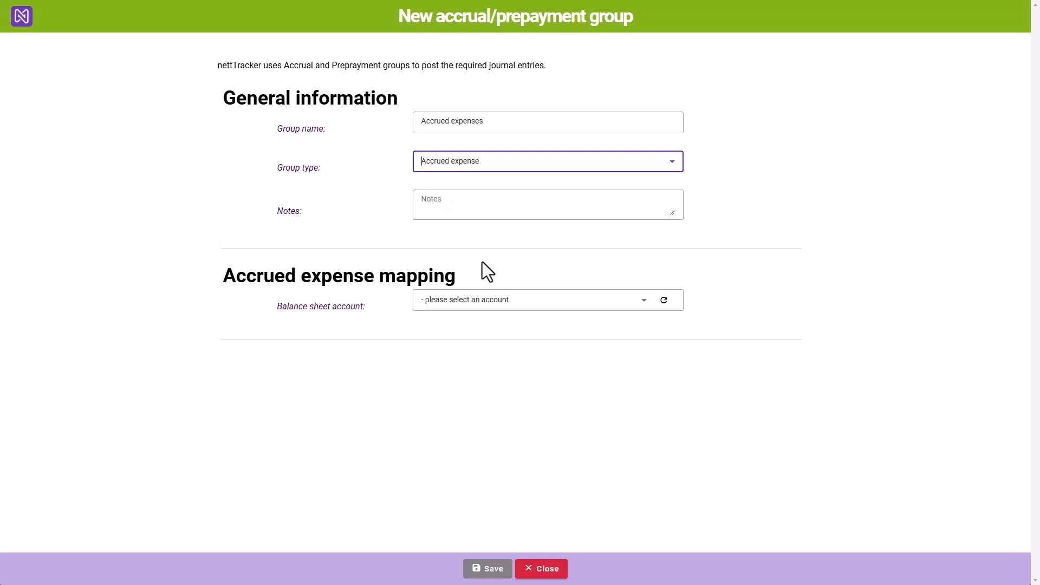
pyautogui.click(492, 302)
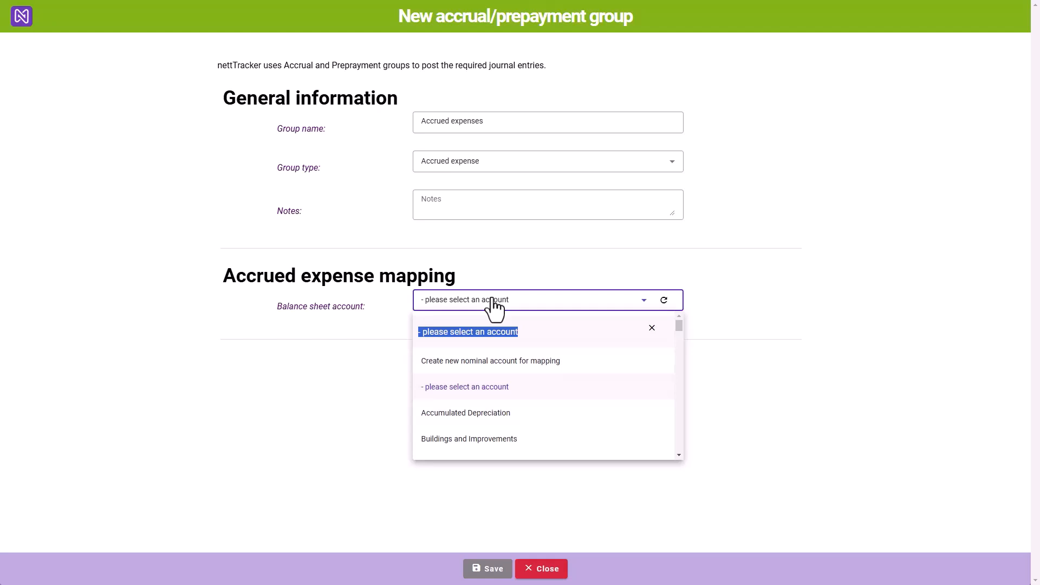
pyautogui.click(457, 387)
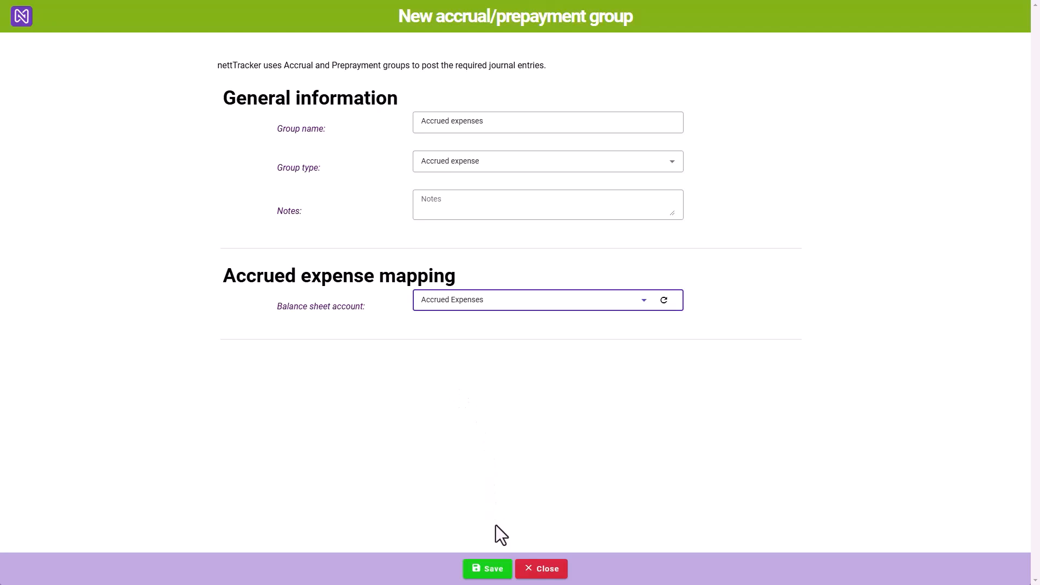
pyautogui.click(495, 573)
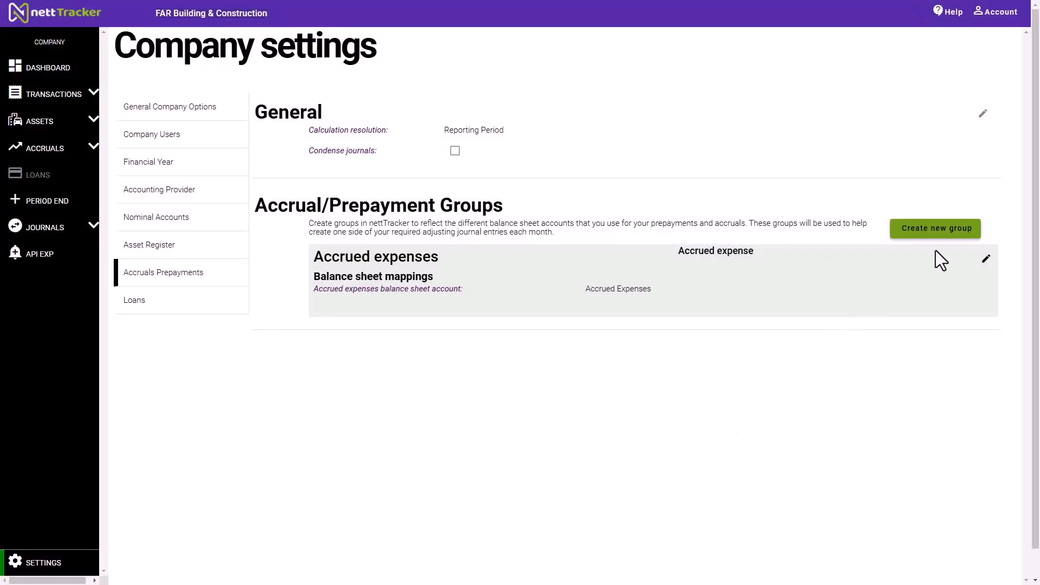
# Create and save a group "Prepaid insurance" of type Prepaid expenses, mapped to the Prepaid Insurance balance sheet account.
pyautogui.click(936, 229)
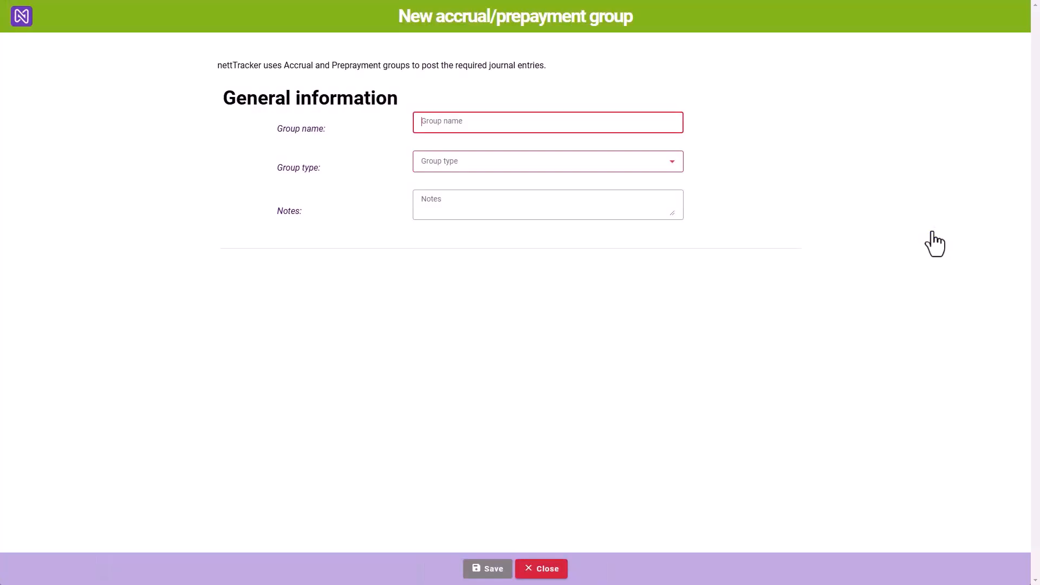
pyautogui.click(494, 121)
pyautogui.write('Prepaid insurance')
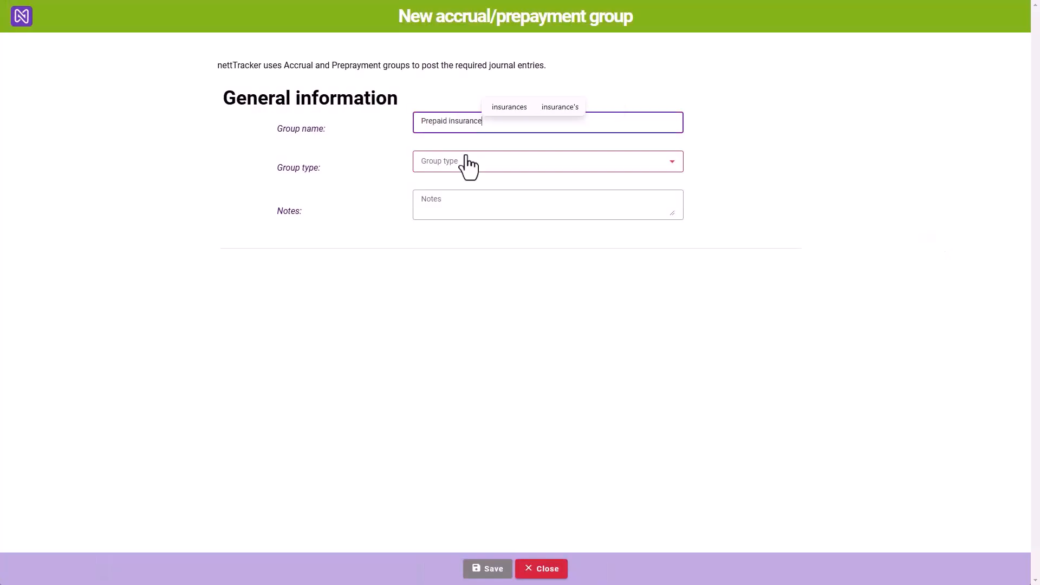
pyautogui.click(466, 160)
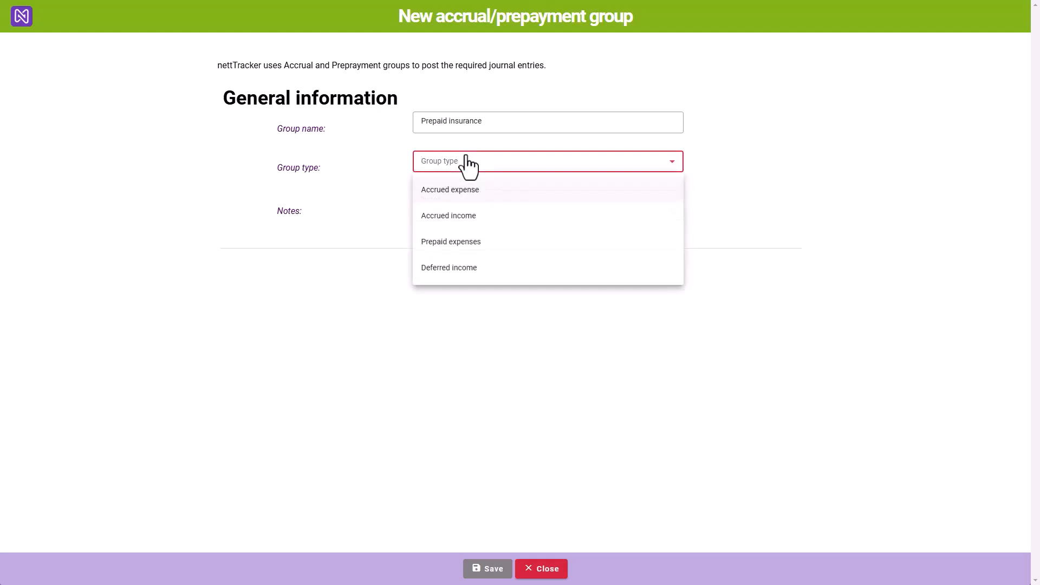
pyautogui.click(453, 243)
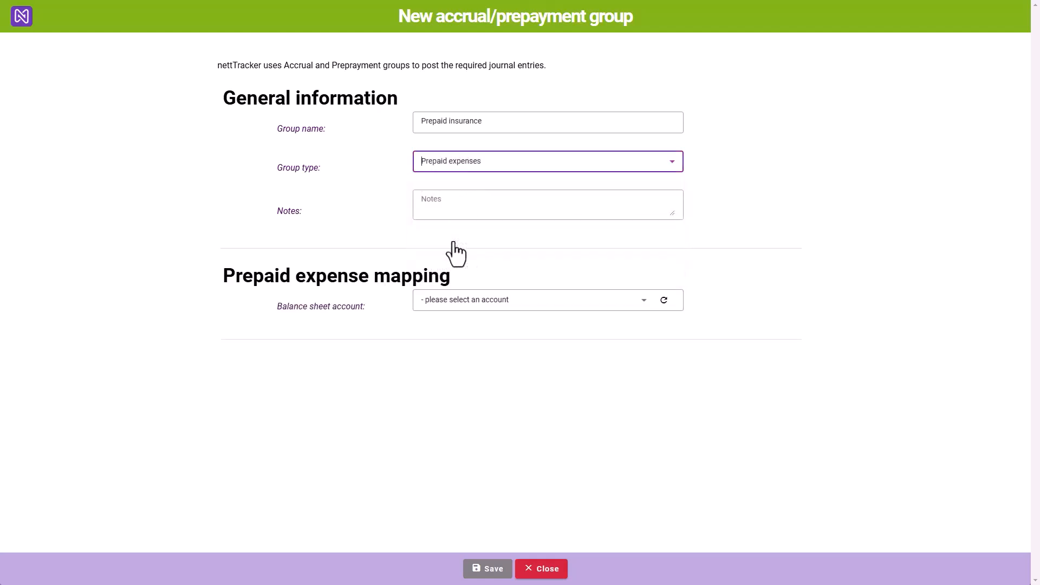
pyautogui.click(465, 300)
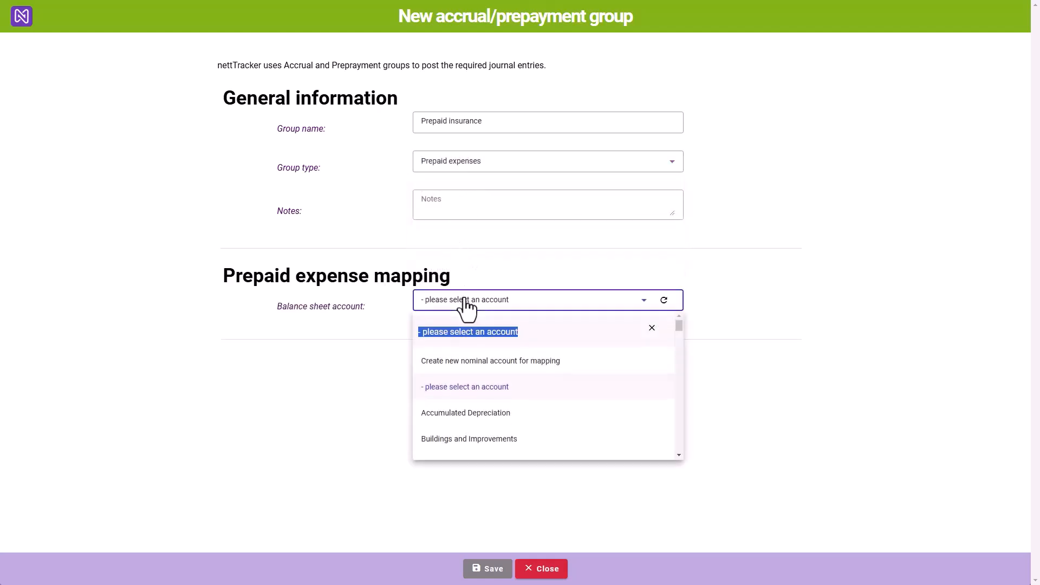
pyautogui.write('paid Insurance')
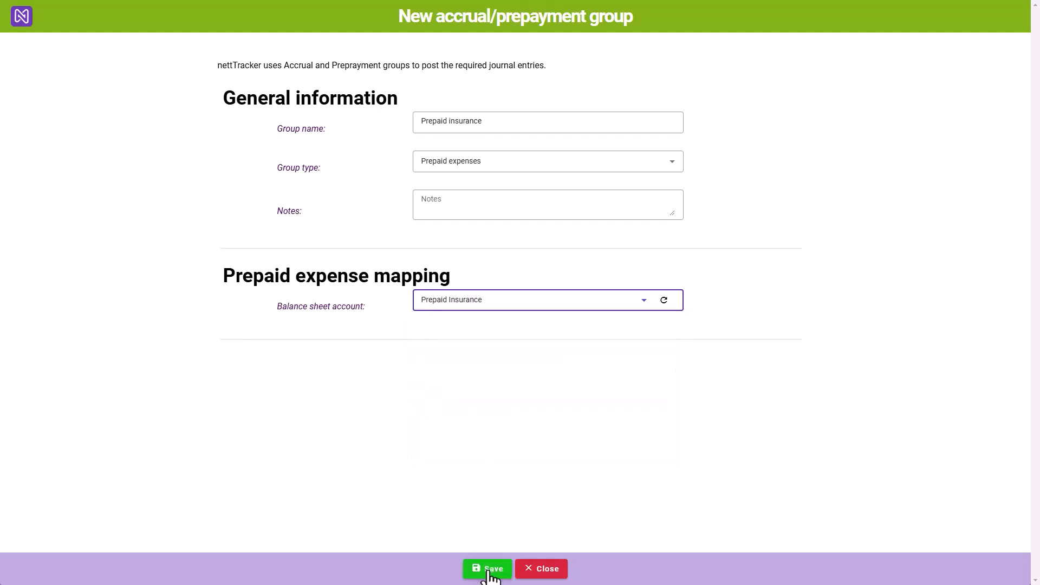
pyautogui.click(488, 571)
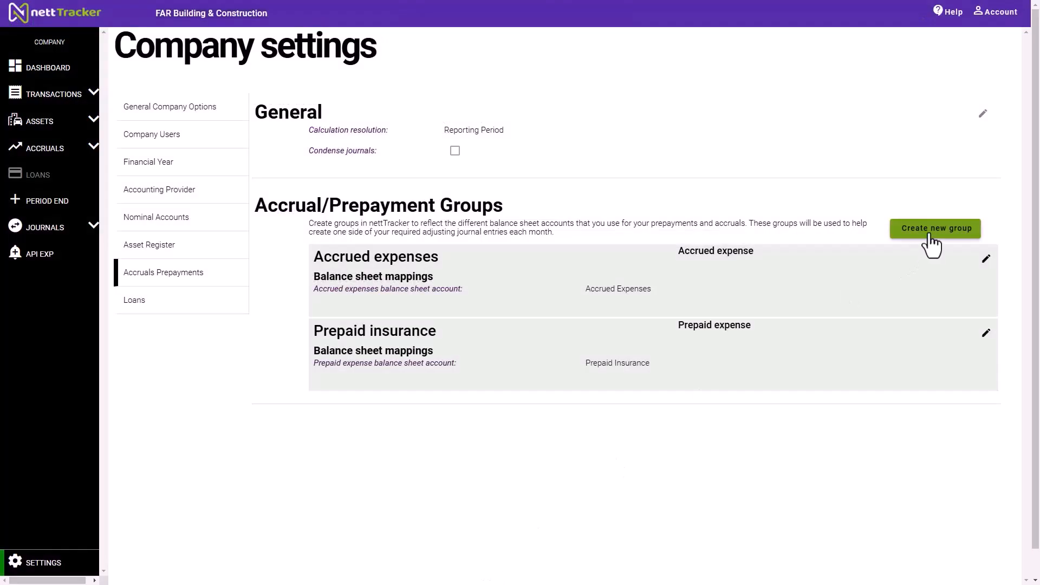
# Create and save a group "Prepaid subs" of type Prepaid expenses, mapped to the Prepaid subscriptions balance sheet account.
pyautogui.click(929, 236)
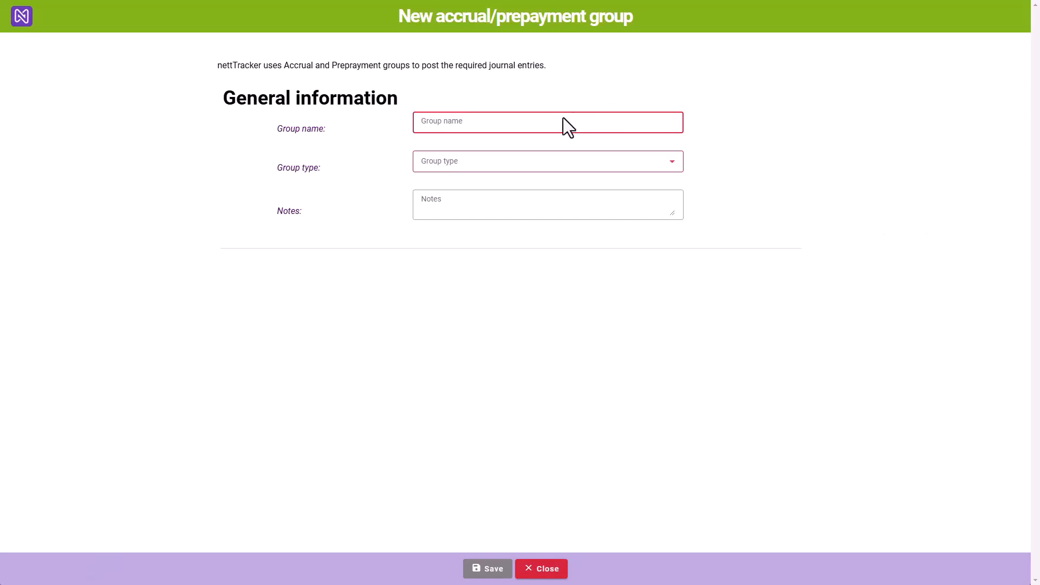
pyautogui.click(561, 122)
pyautogui.write('Prepaid subs')
pyautogui.click(515, 168)
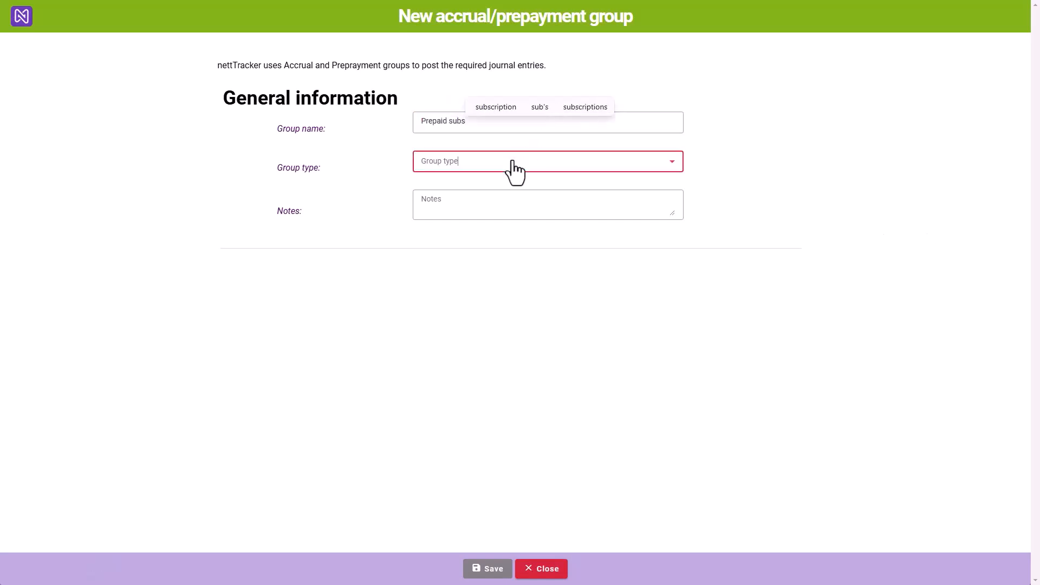
pyautogui.click(468, 247)
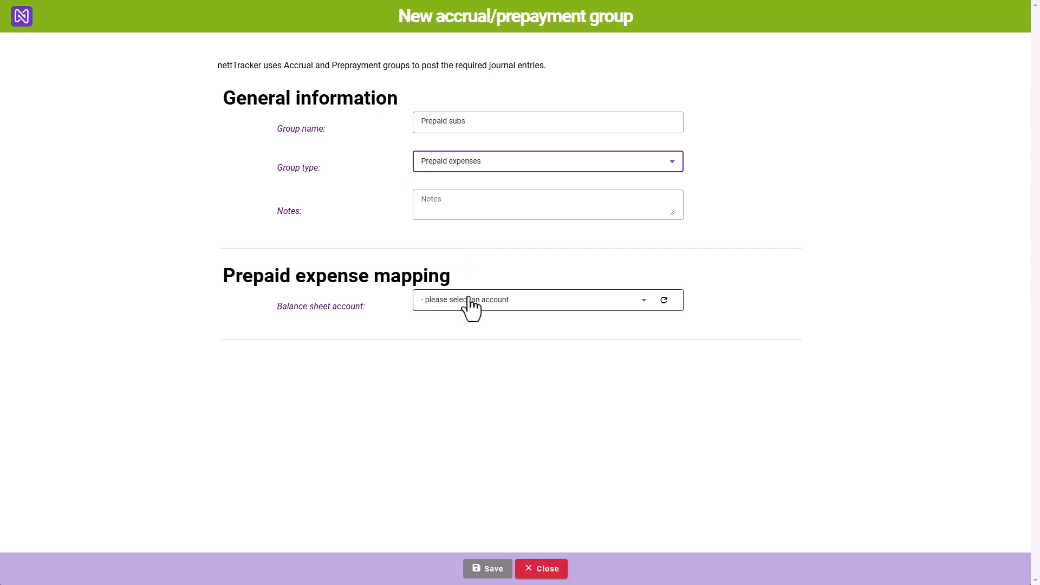
pyautogui.click(469, 305)
pyautogui.write('prep')
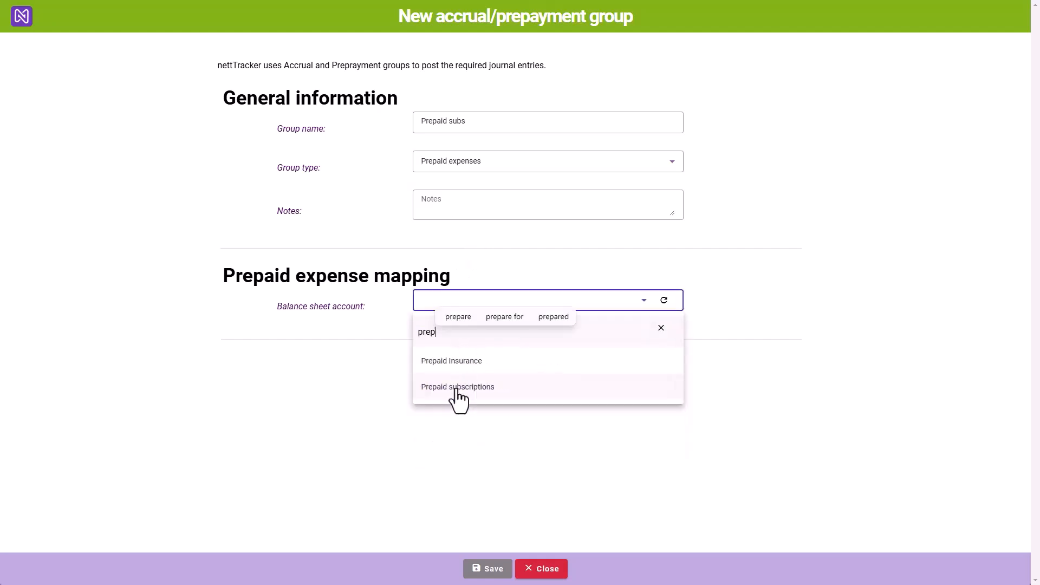
pyautogui.click(458, 388)
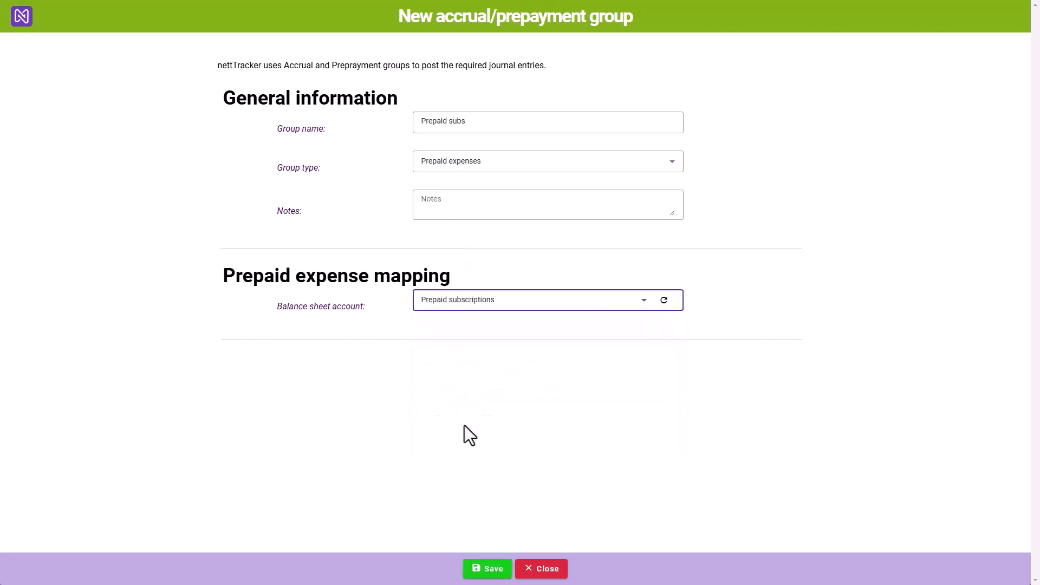
pyautogui.click(490, 575)
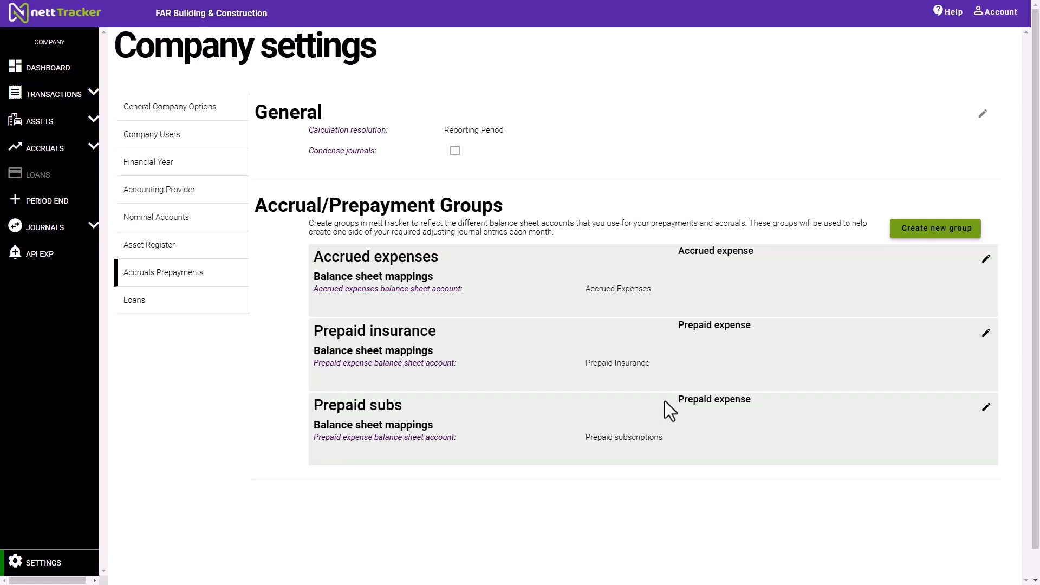
# Create and save a group "Accrued income" of type Accrued income, mapped to the Accrued income balance sheet account.
pyautogui.click(923, 233)
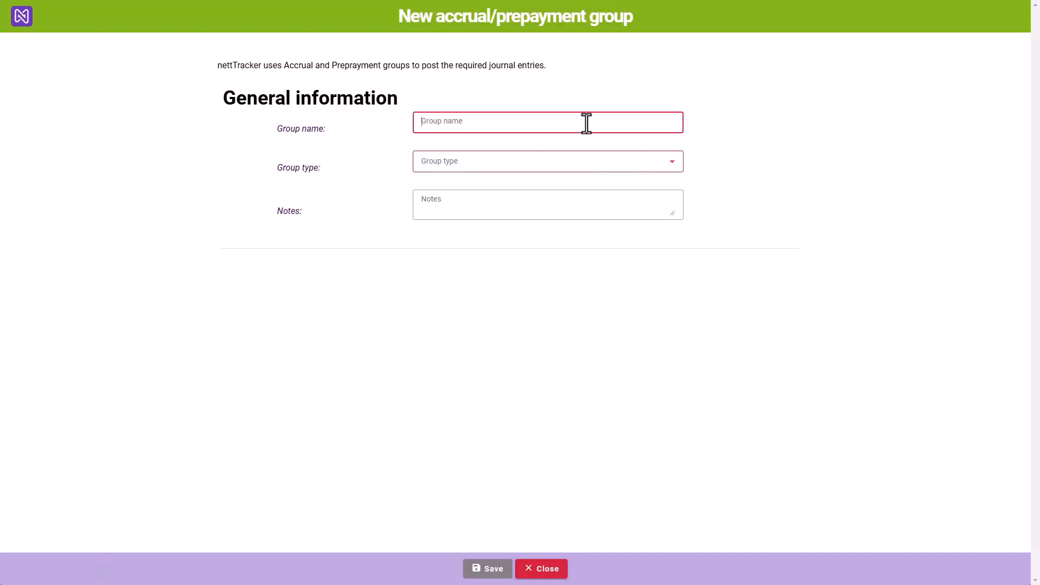
pyautogui.write('Accrued income')
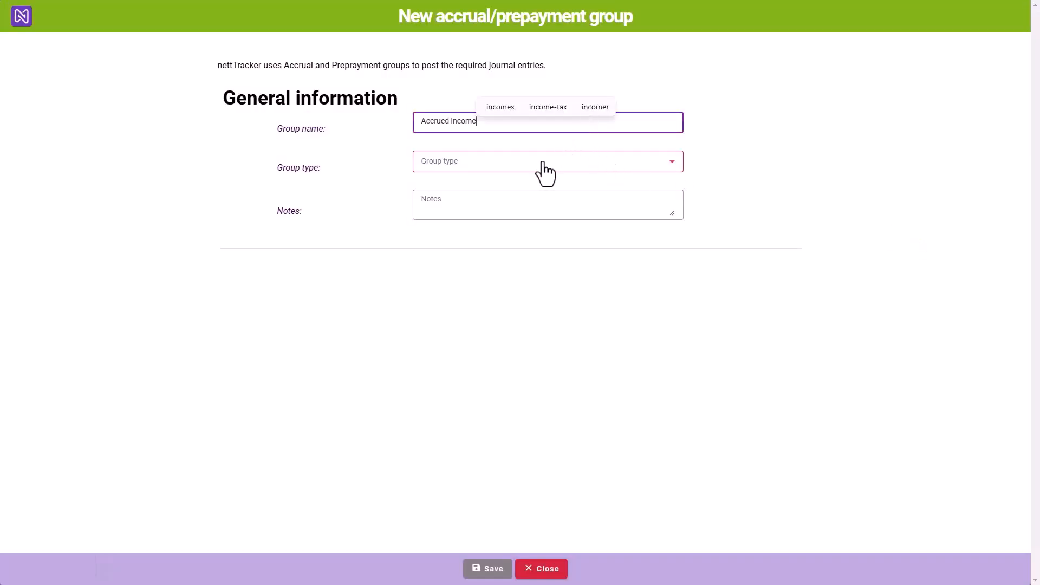
pyautogui.click(546, 169)
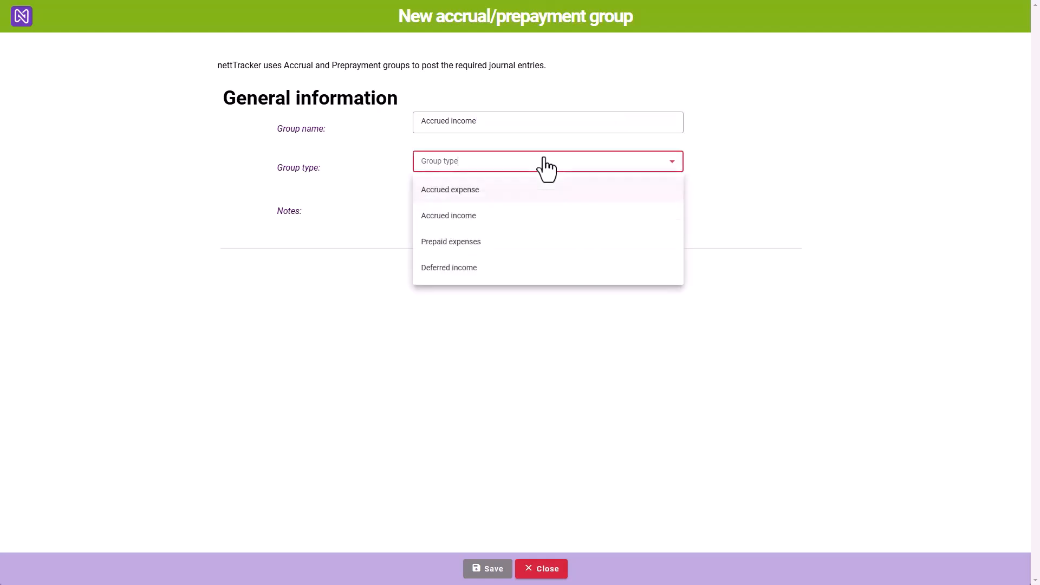
pyautogui.click(491, 222)
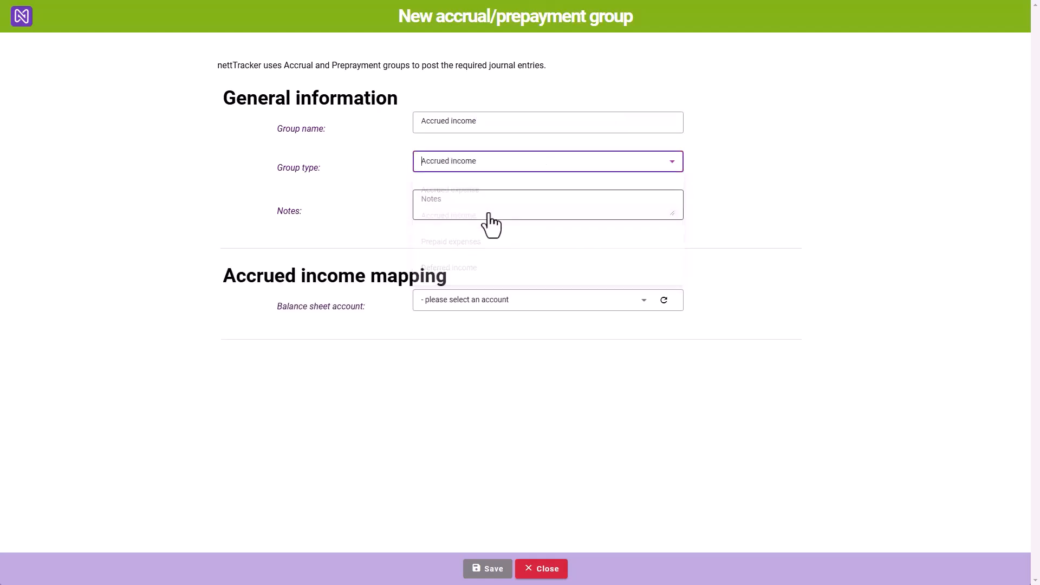
pyautogui.click(467, 306)
pyautogui.write('accr')
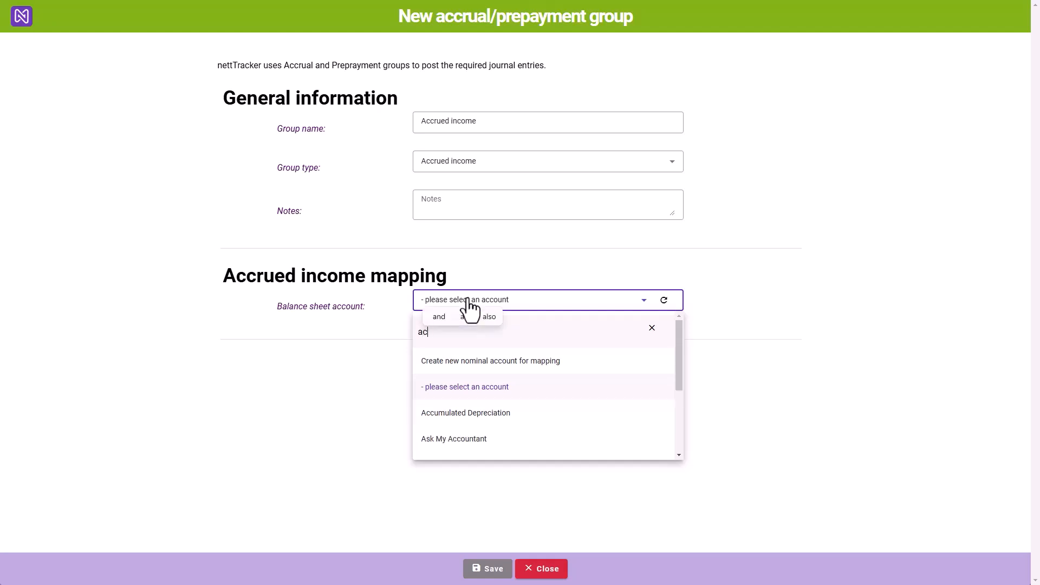
pyautogui.click(469, 356)
pyautogui.click(487, 575)
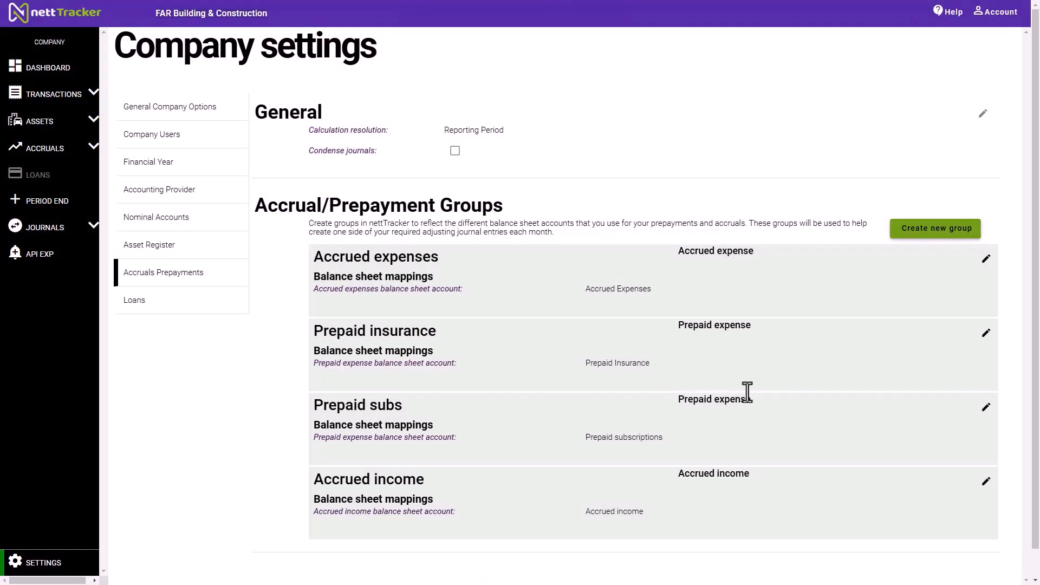
# Create and save a group "Deferred income - annual subs" of type Deferred income, mapped to the Deferred income - Annual subs balance sheet account.
pyautogui.click(928, 238)
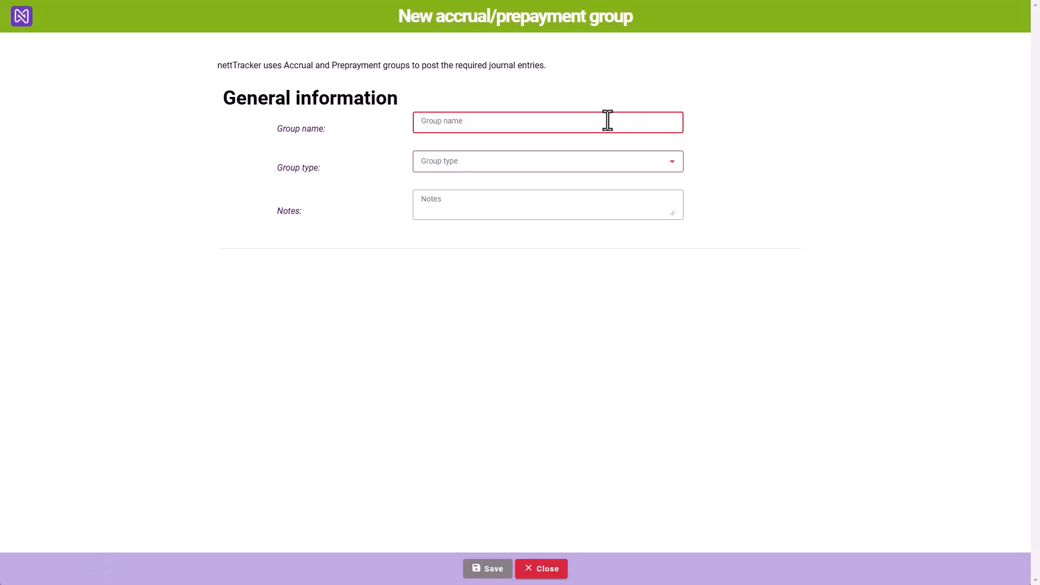
pyautogui.write('Deferred income - annual subs')
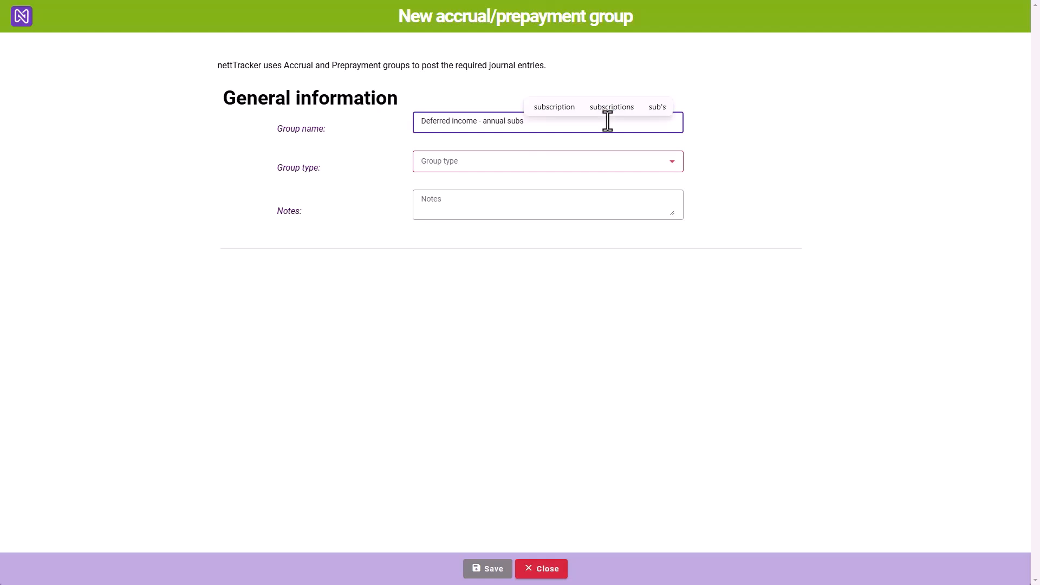
pyautogui.click(550, 167)
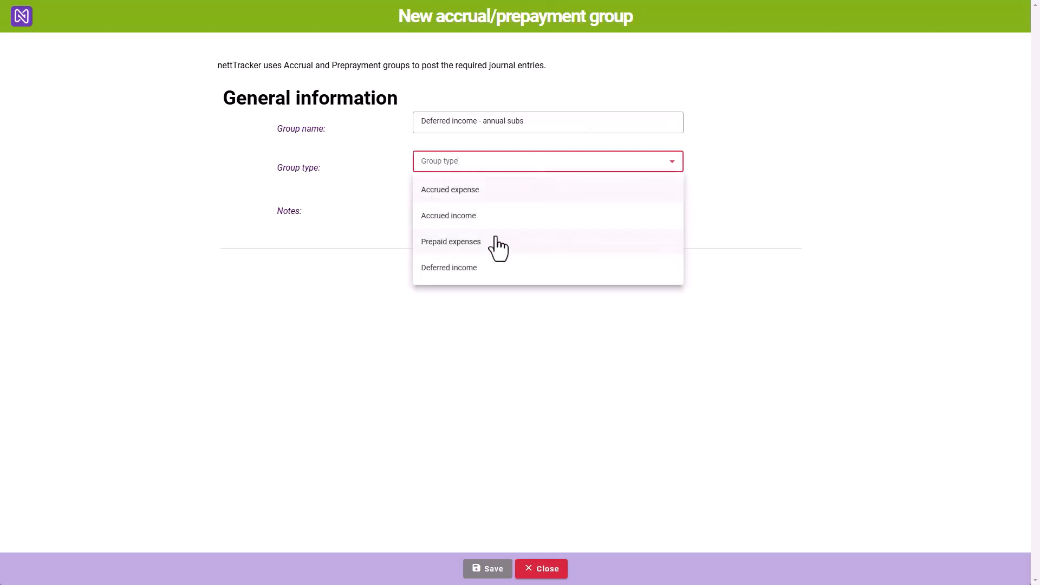
pyautogui.click(480, 274)
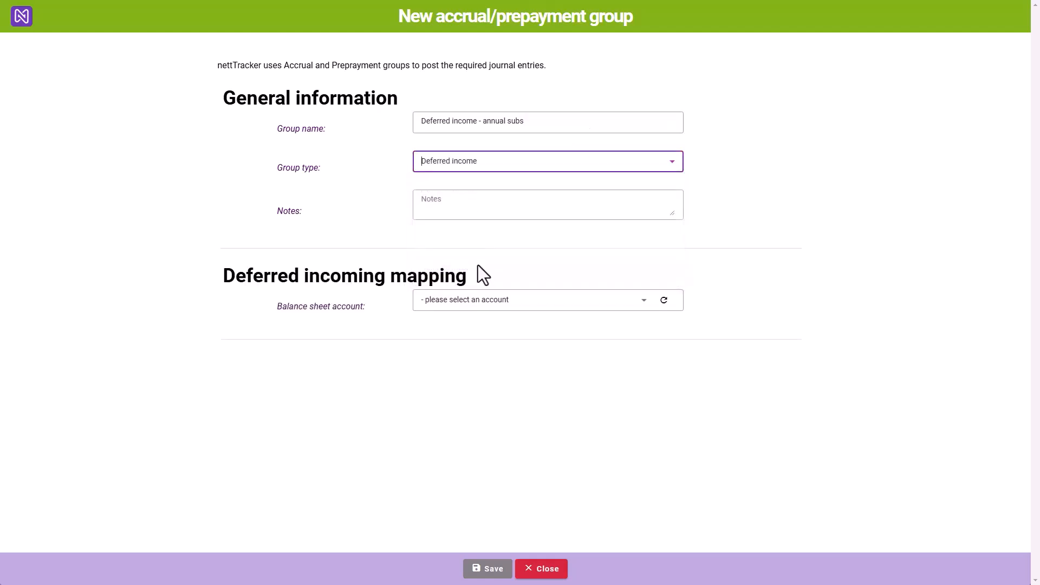
pyautogui.click(464, 302)
pyautogui.write('def')
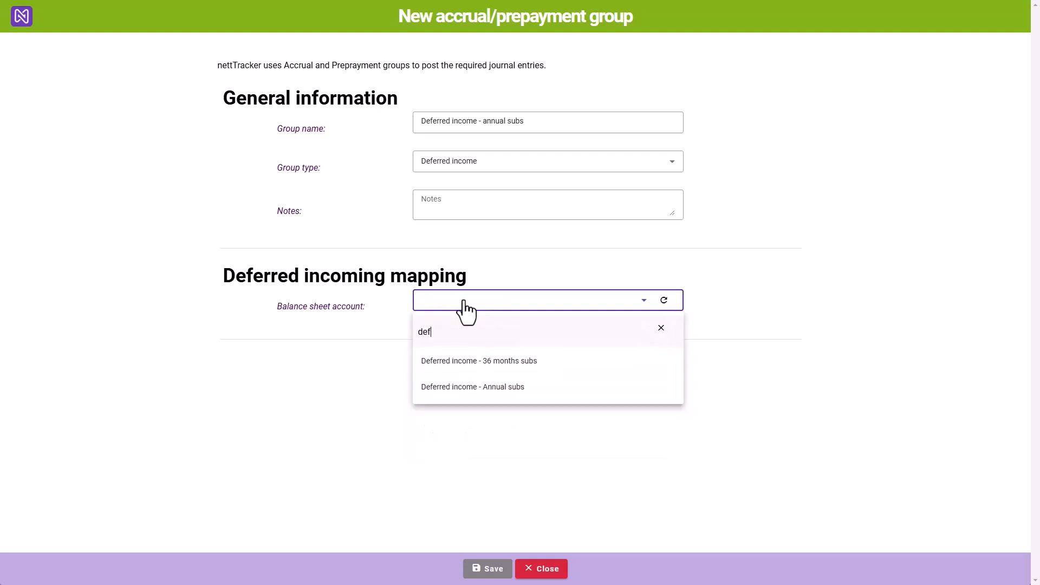
pyautogui.click(467, 388)
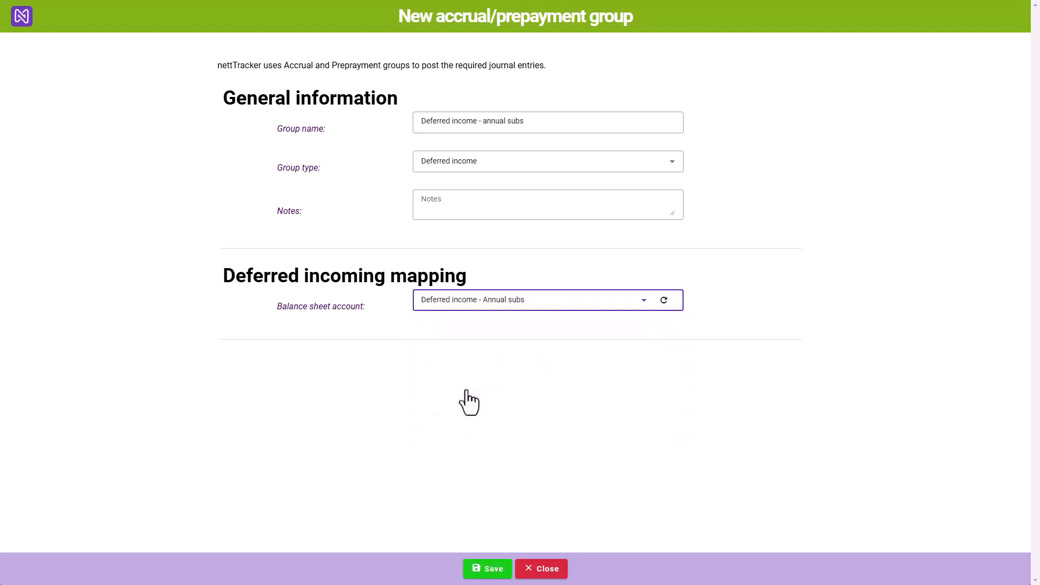
pyautogui.click(486, 572)
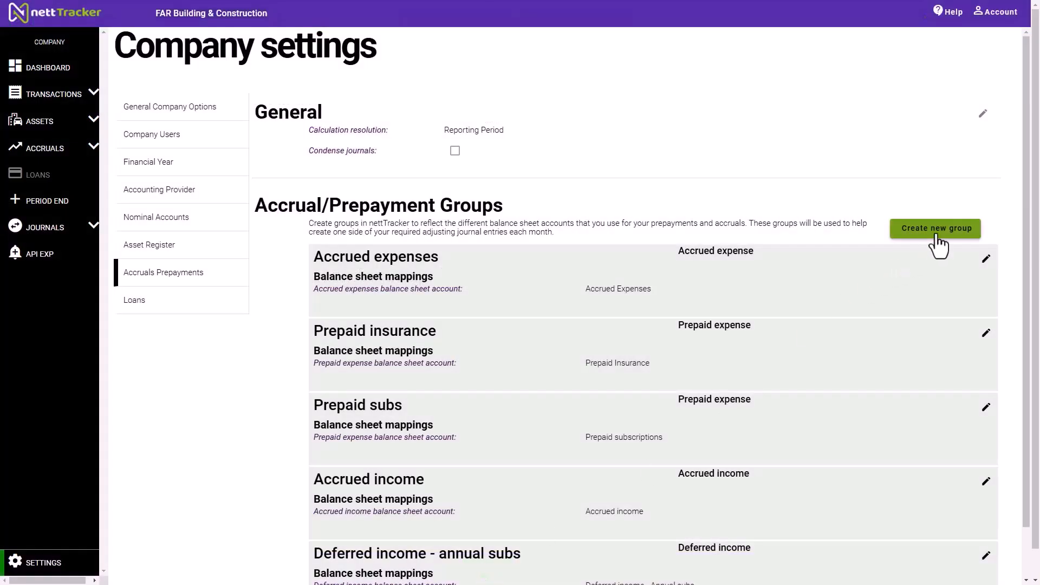
# Create and save a group "Deferred income - 36 months subs" of type Deferred income, mapped to the Deferred income - 36 months subs balance sheet account.
pyautogui.click(936, 229)
pyautogui.write('Deferred income')
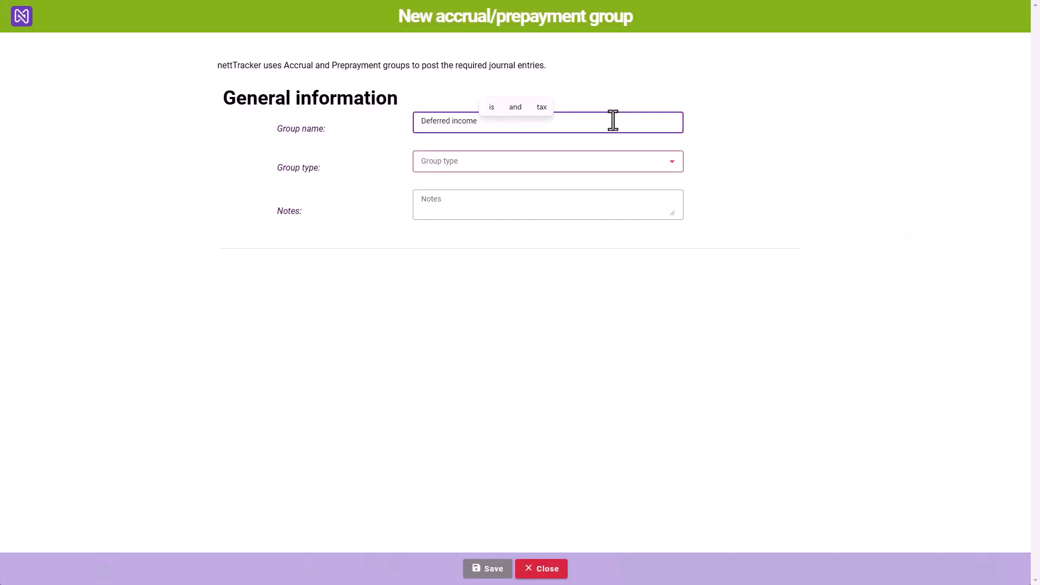
pyautogui.write(' - 36 months subs')
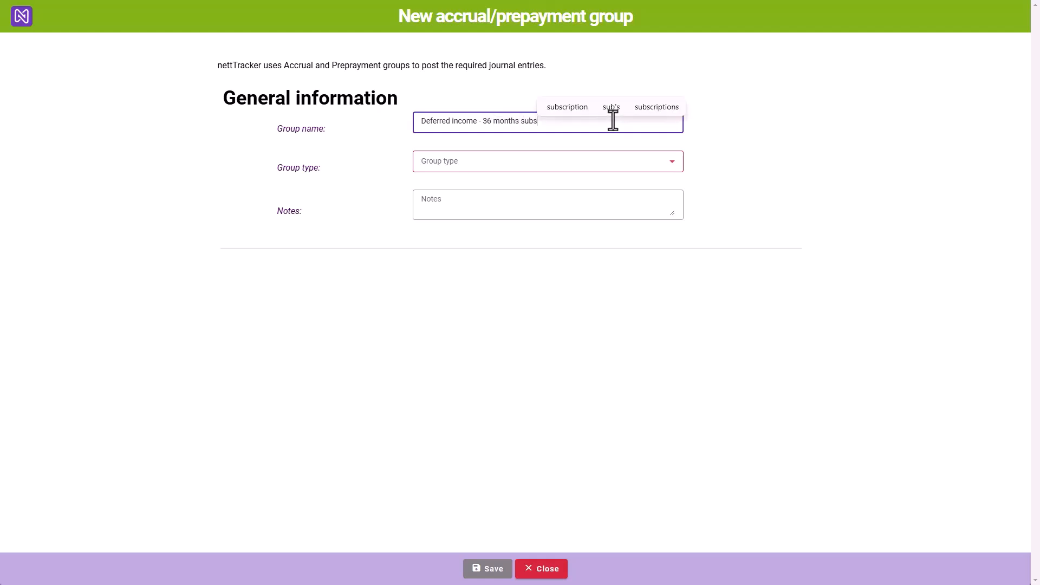
pyautogui.press('Tab')
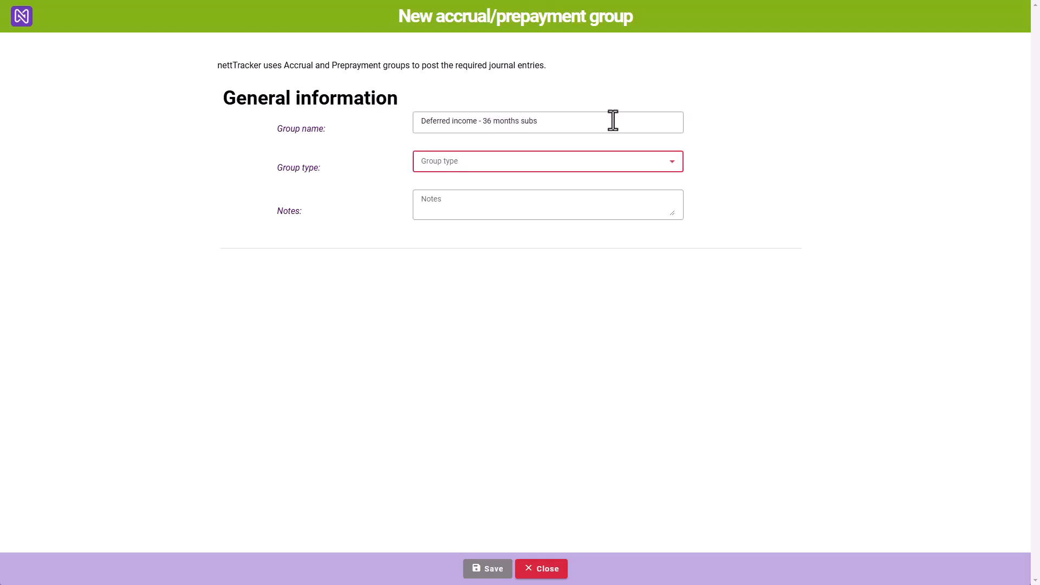
pyautogui.click(563, 163)
pyautogui.click(451, 271)
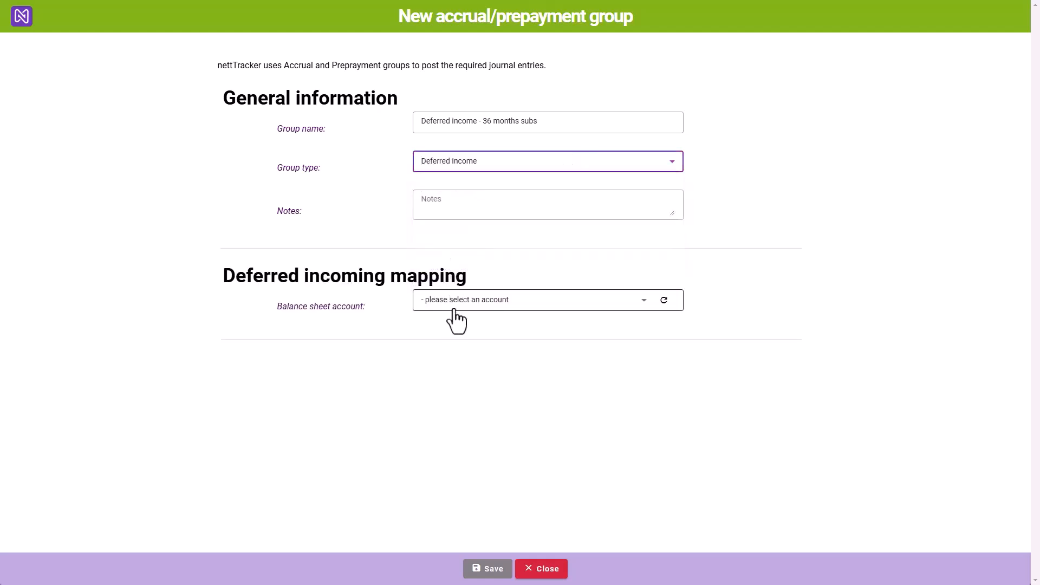
pyautogui.click(453, 309)
pyautogui.write('def')
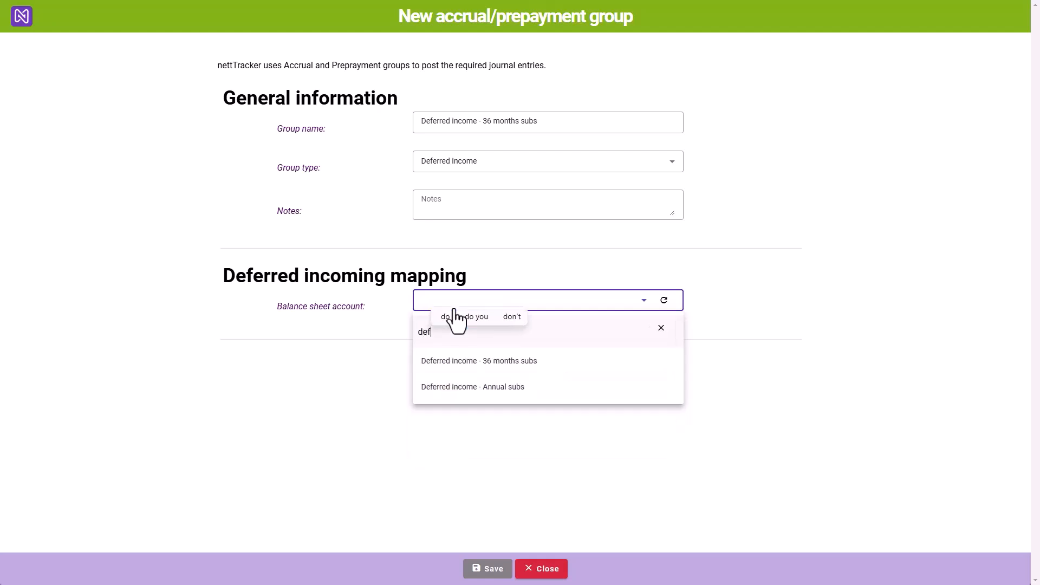
pyautogui.click(473, 368)
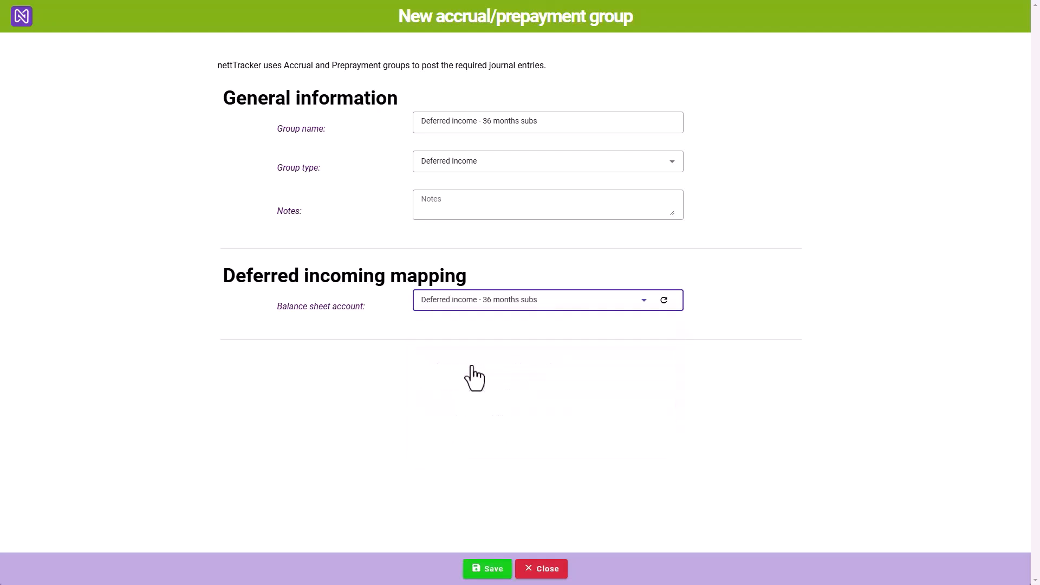
pyautogui.click(486, 570)
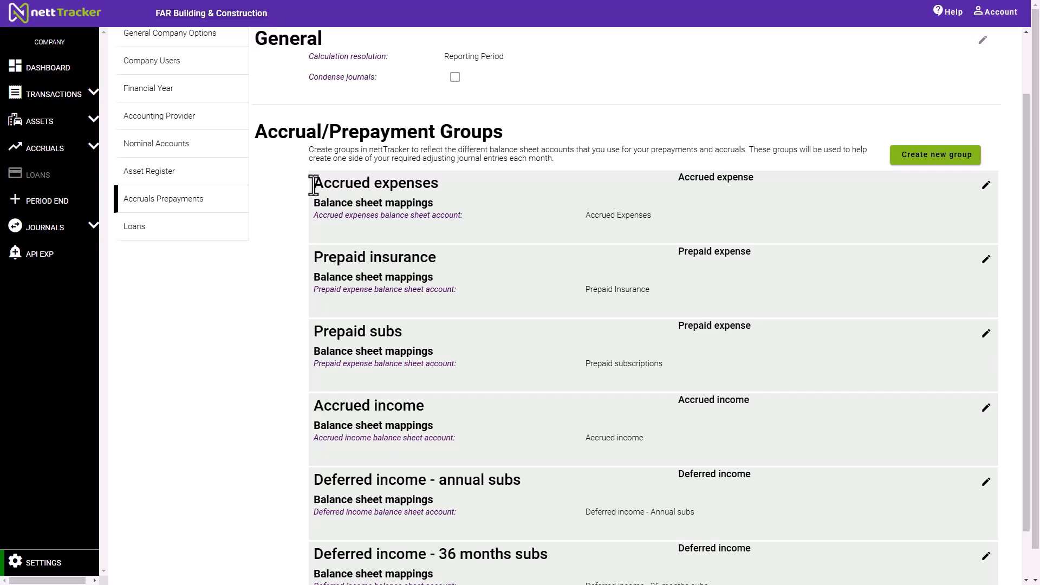
# Review the names, types and balance sheet accounts of the Accrued expenses and Prepaid insurance groups.
pyautogui.moveTo(314, 185); pyautogui.dragTo(437, 183)
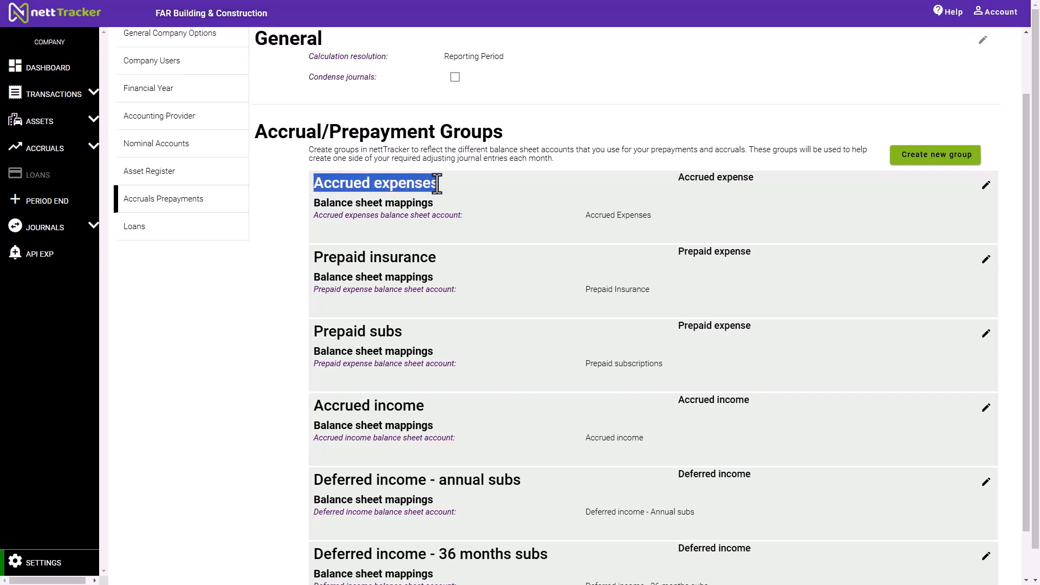
pyautogui.click(679, 175)
pyautogui.moveTo(679, 176); pyautogui.dragTo(752, 177)
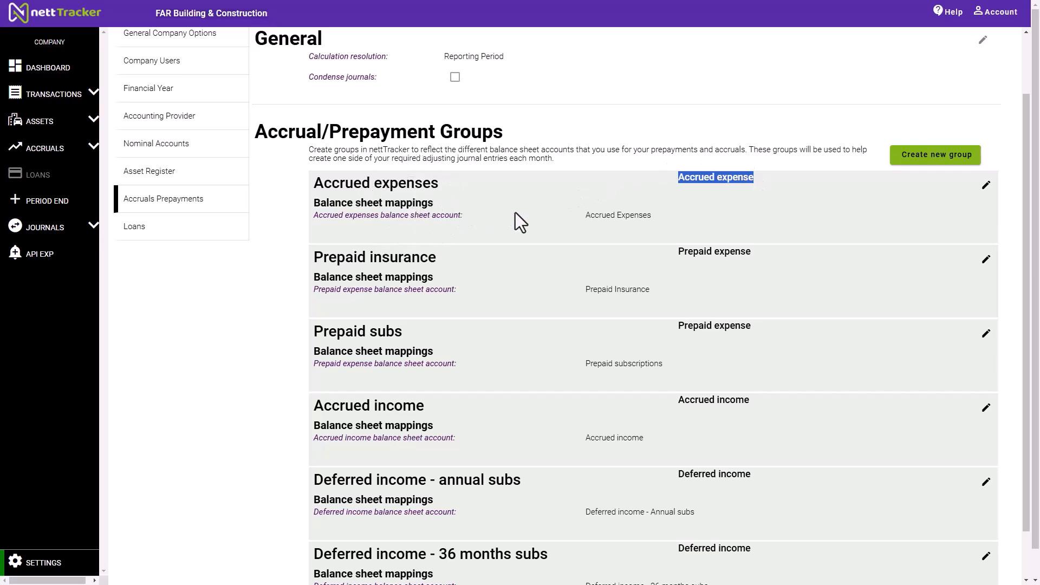
pyautogui.moveTo(585, 216); pyautogui.dragTo(652, 214)
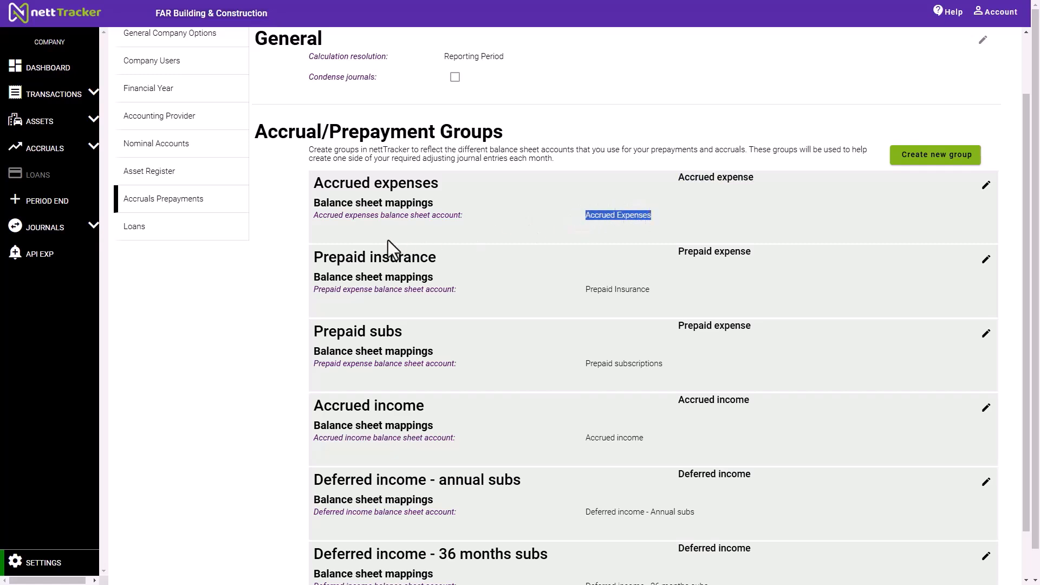
pyautogui.click(316, 258)
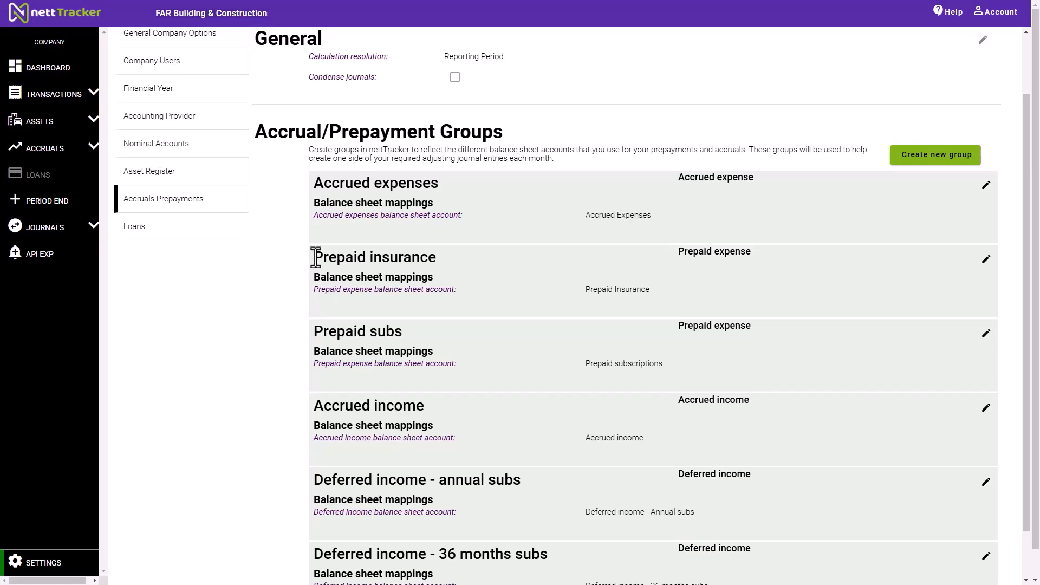
pyautogui.moveTo(316, 258); pyautogui.dragTo(436, 255)
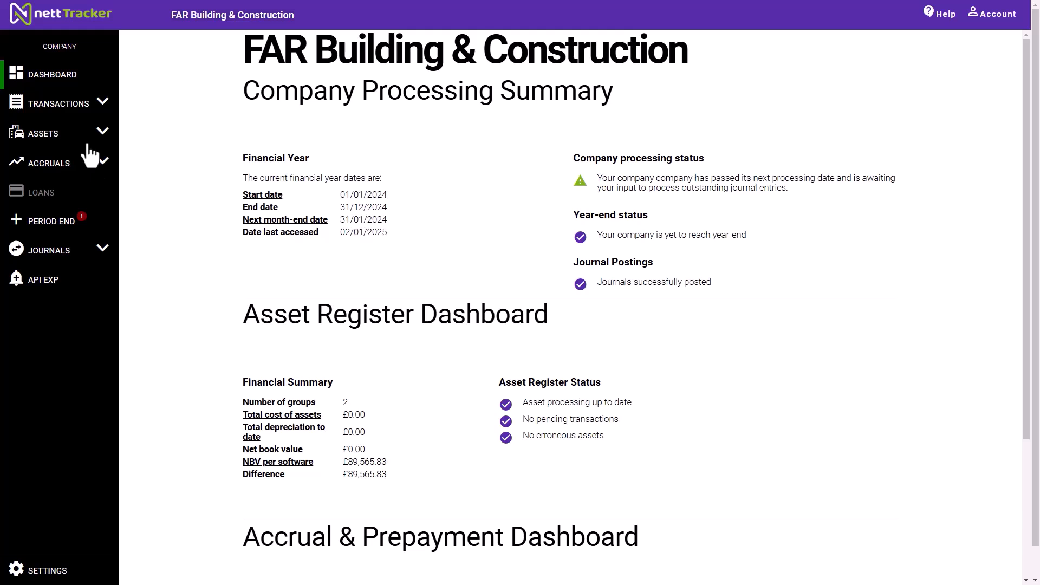
# Open the page for importing assets and locate the import template download.
pyautogui.click(102, 136)
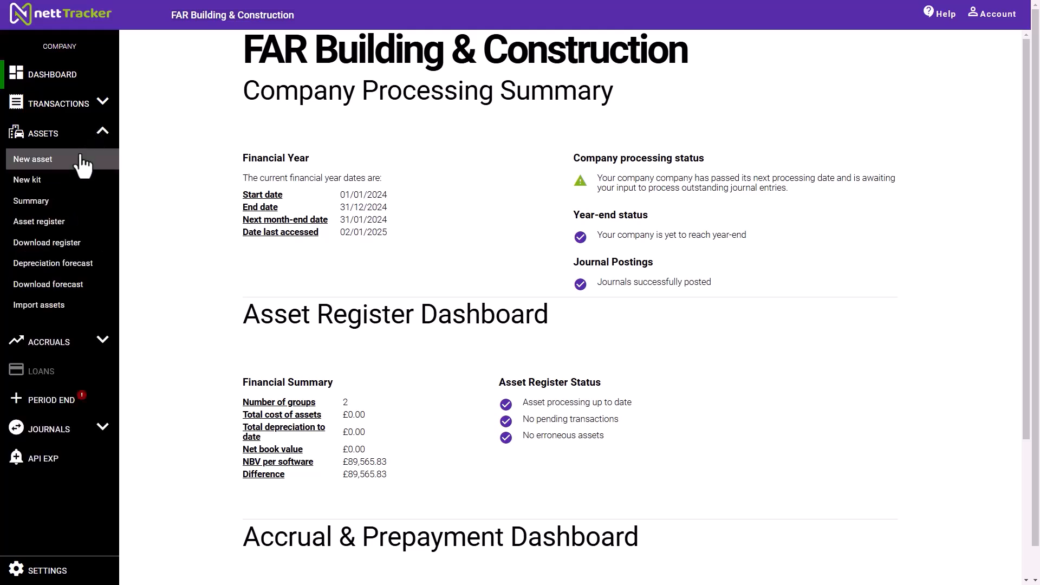
pyautogui.click(43, 305)
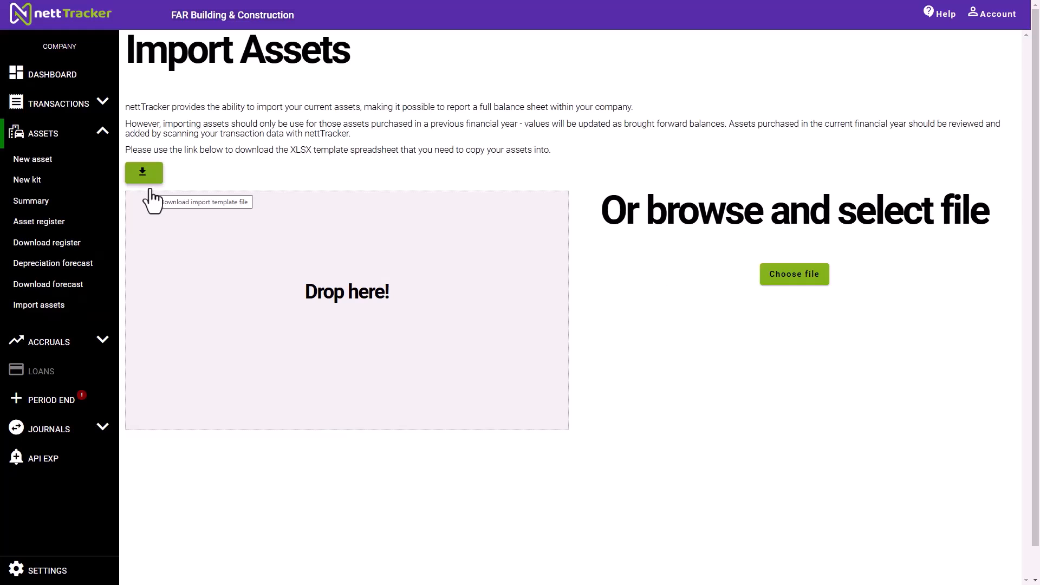
pyautogui.press('ctrl')
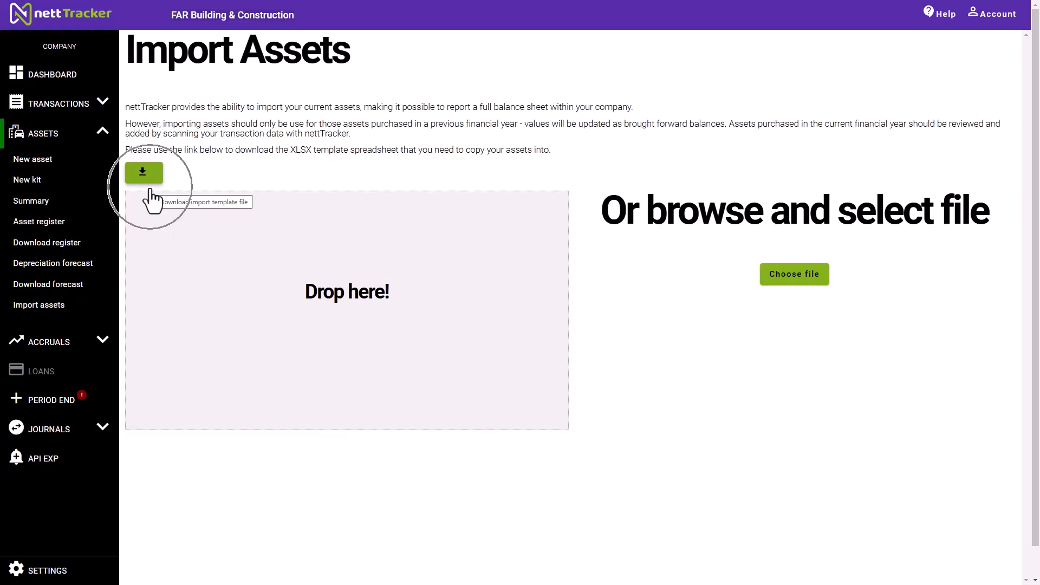
pyautogui.press('ctrl')
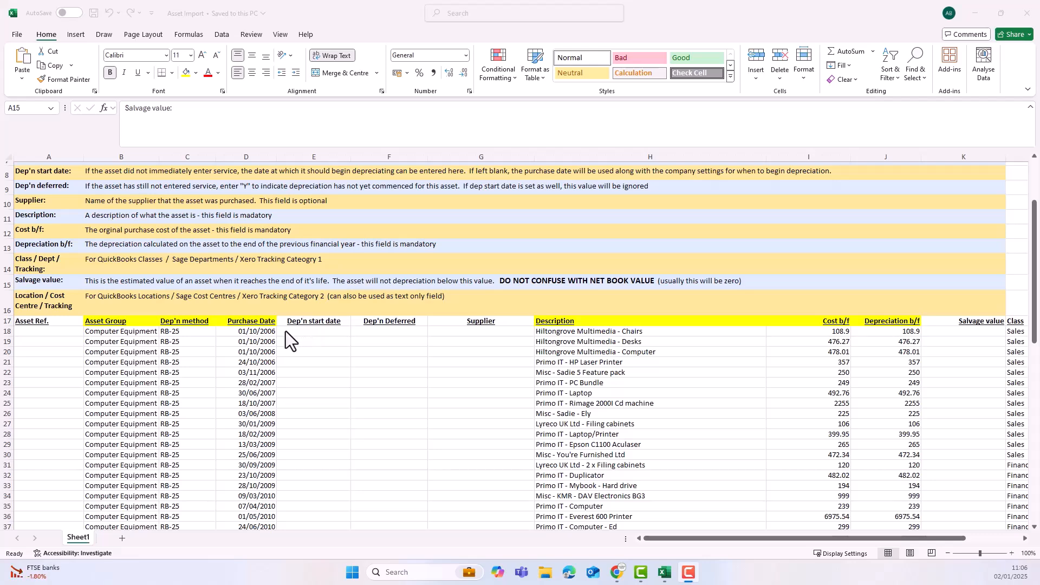
# Switch to the Asset Import workbook in Excel and examine its asset rows, including the purchase date, salvage value, class and location columns.
pyautogui.click(266, 331)
pyautogui.click(307, 333)
pyautogui.click(970, 334)
pyautogui.click(895, 539)
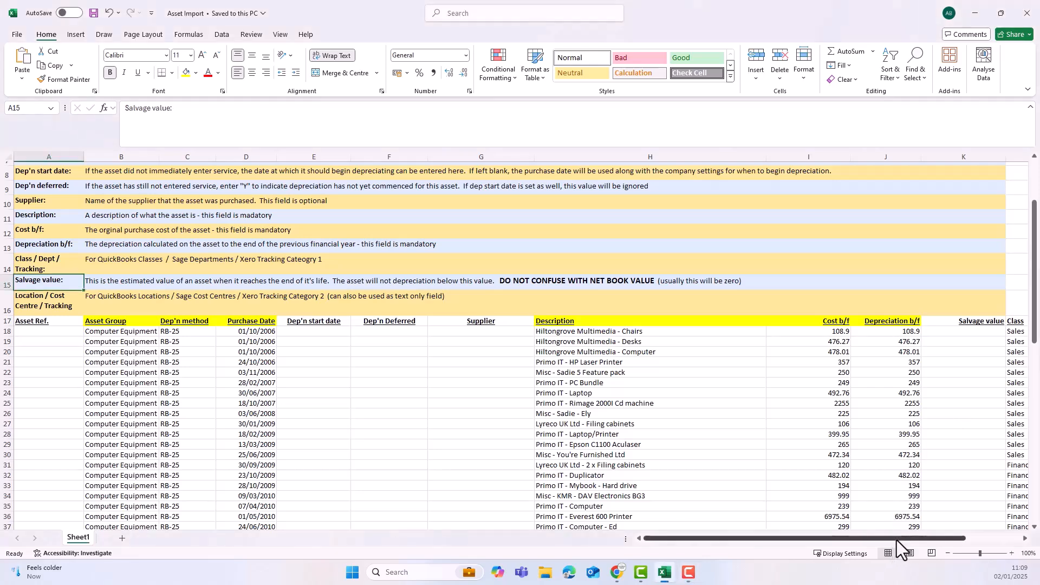
pyautogui.moveTo(931, 541); pyautogui.dragTo(993, 522)
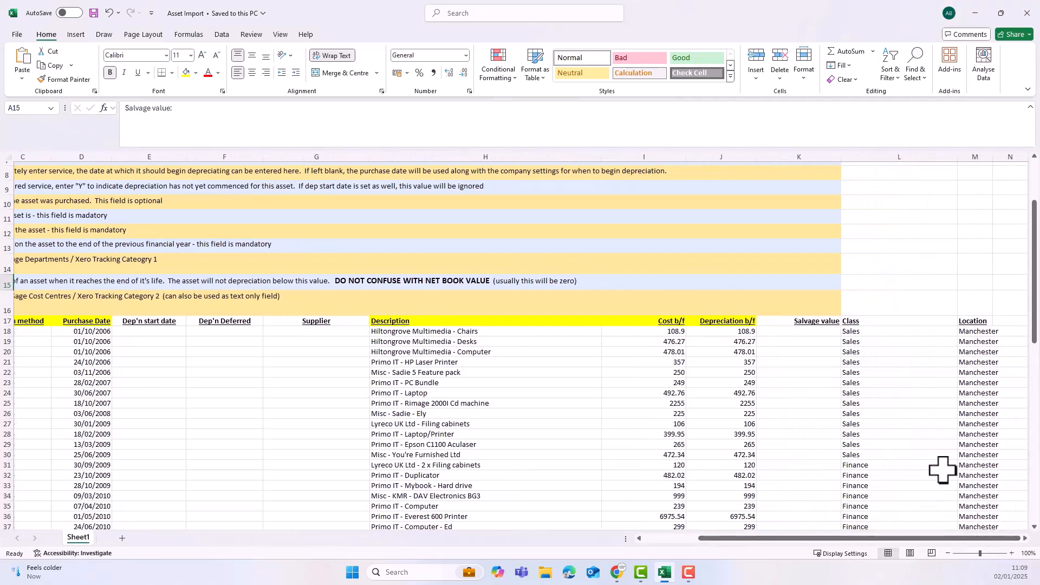
pyautogui.click(869, 373)
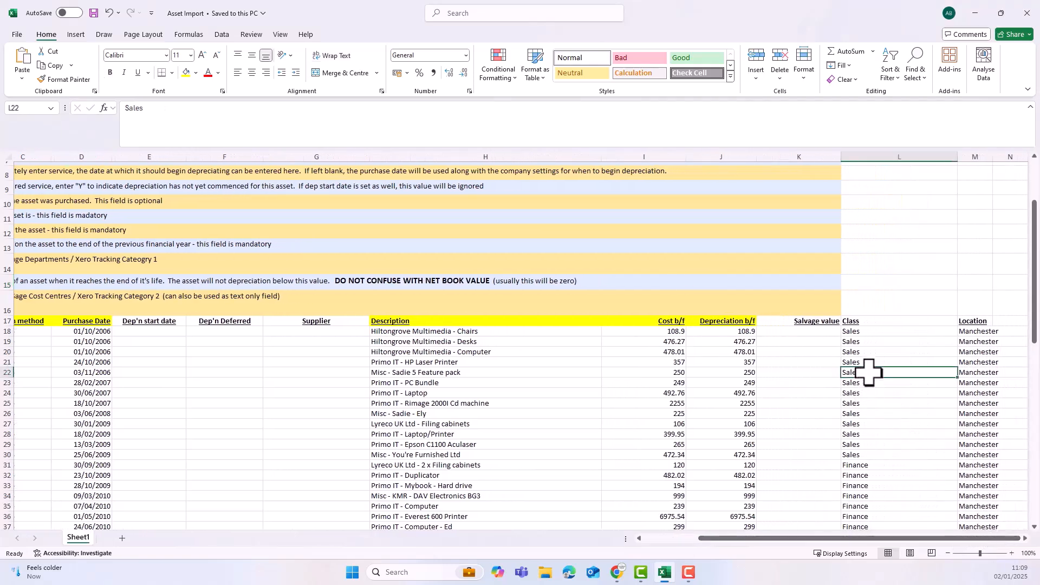
pyautogui.click(976, 352)
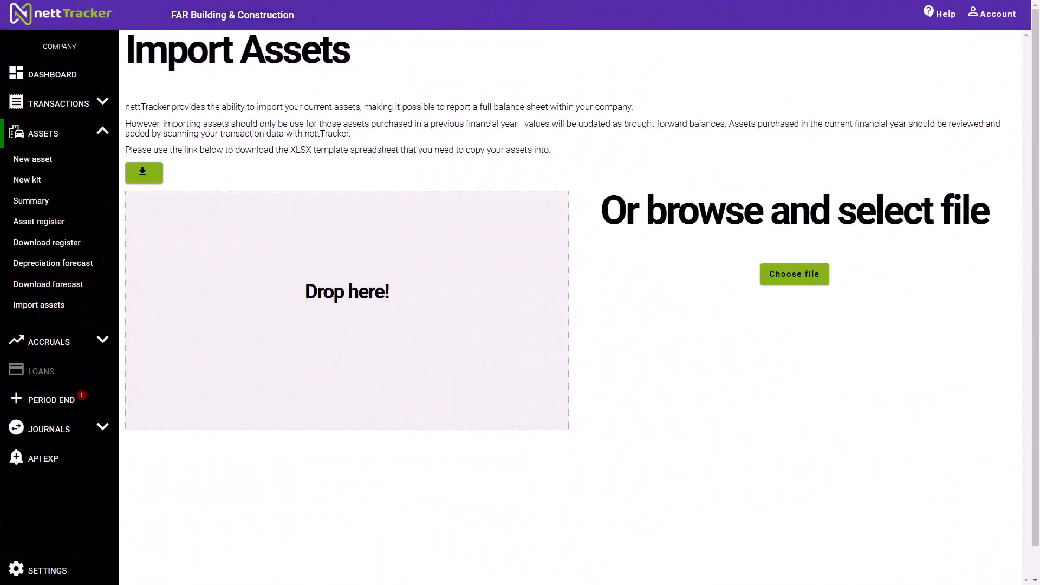
# Upload the completed Asset Import spreadsheet to nettTracker's asset import page.
pyautogui.click(786, 292)
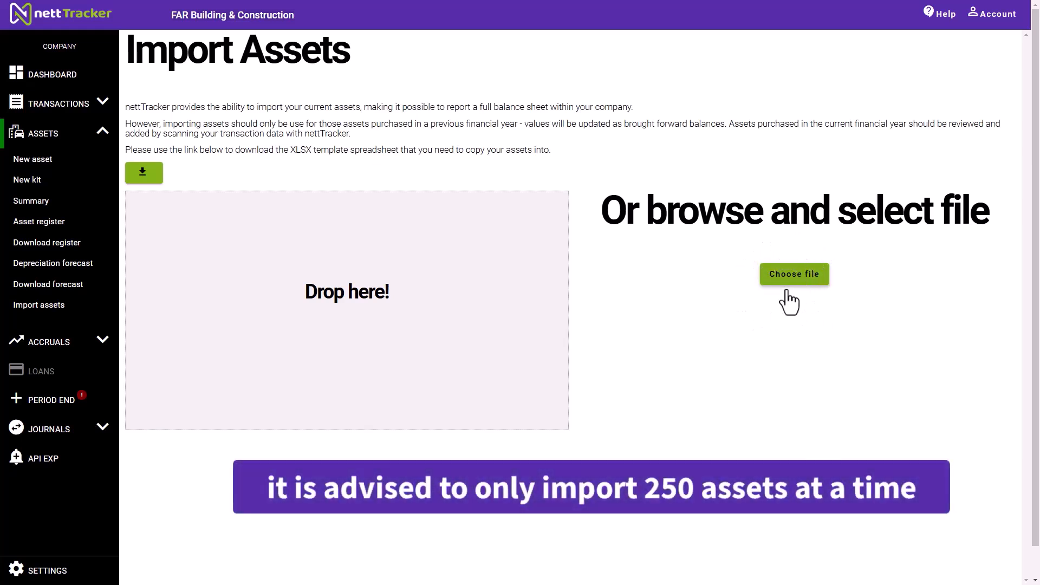
pyautogui.moveTo(121, 198); pyautogui.dragTo(249, 310)
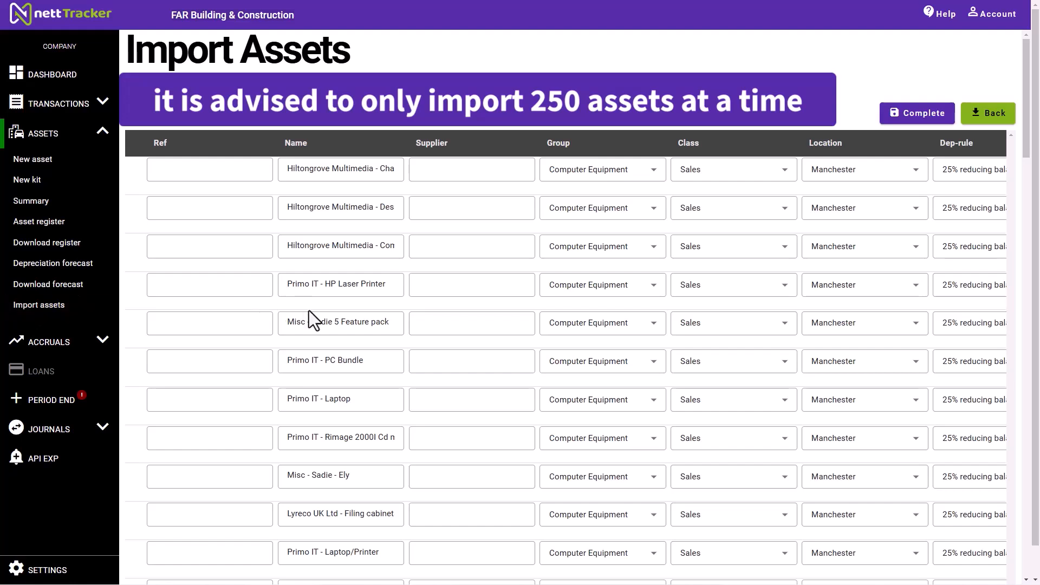
# Examine the imported asset rows down to the end of the list for their group, class, location, depreciation rule and any errors.
pyautogui.click(630, 189)
pyautogui.click(629, 177)
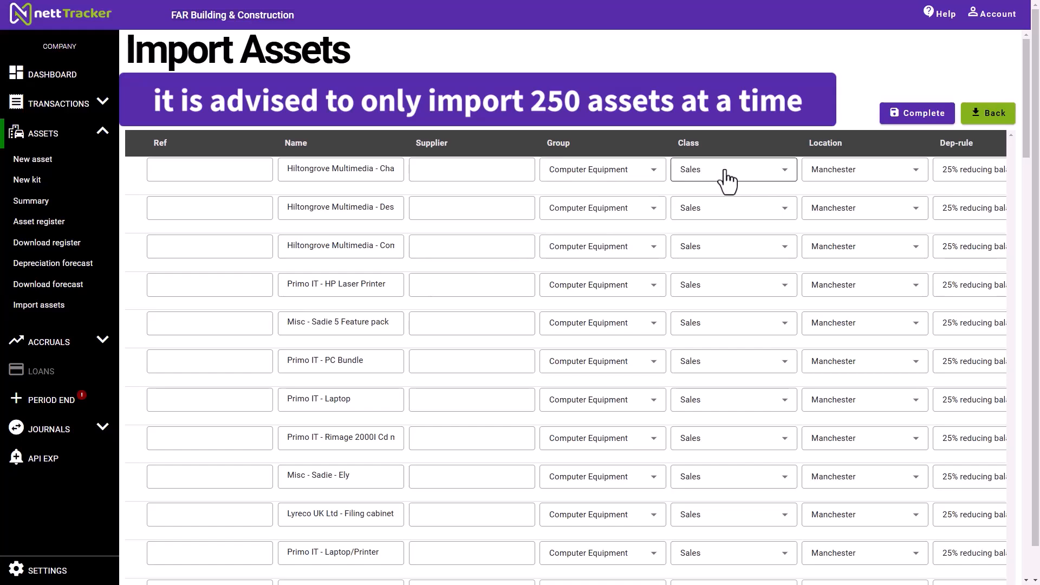
pyautogui.hscroll(3, 818, 182)
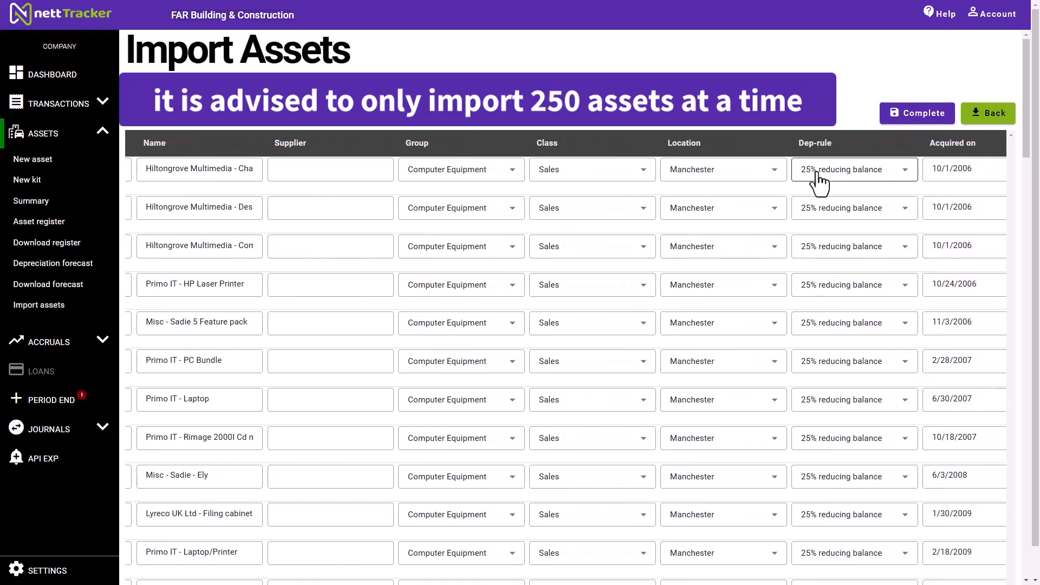
pyautogui.scroll(-2, 316, 425)
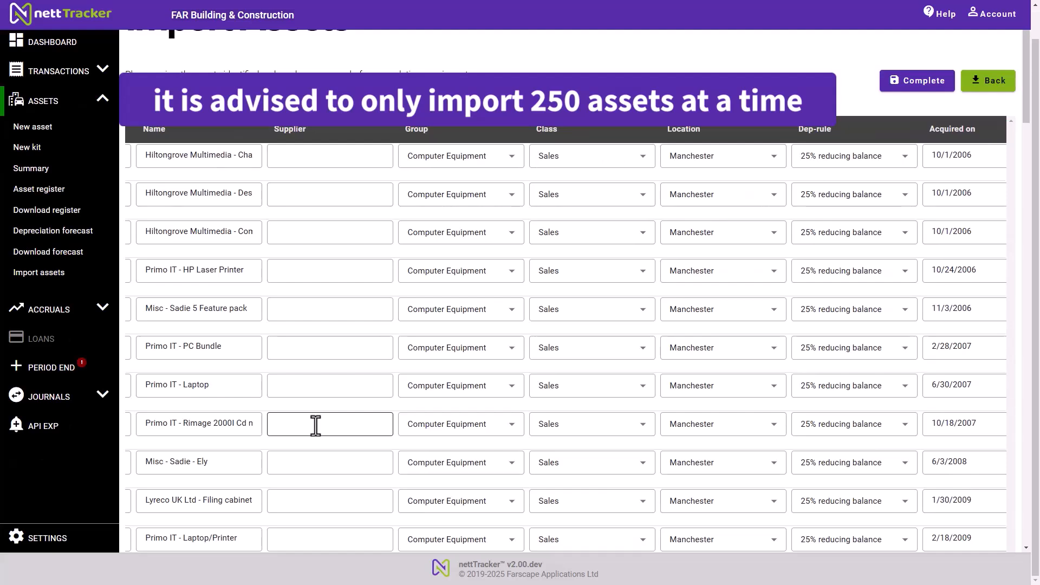
pyautogui.scroll(-20, 315, 425)
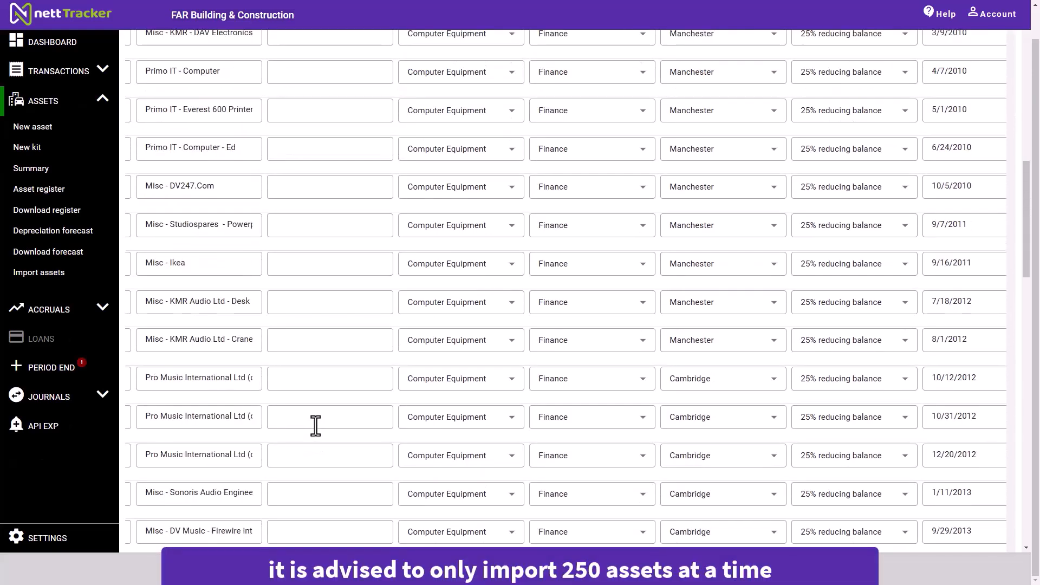
pyautogui.scroll(-1, 315, 425)
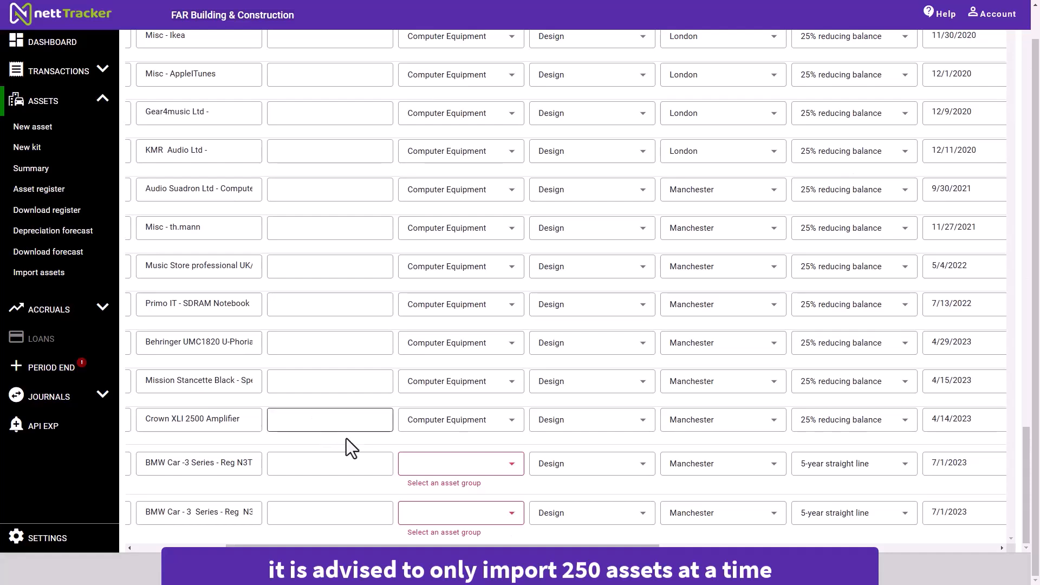
pyautogui.press('ctrl')
pyautogui.press('ctrl')
pyautogui.press('ctrl')
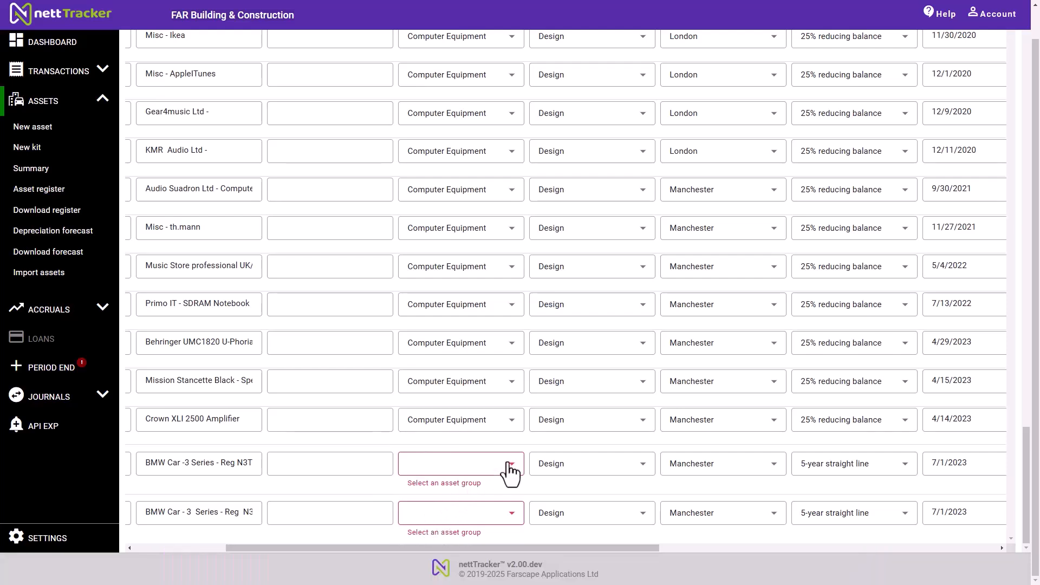
# Assign both BMW Car 3 Series assets at the end of the import list to the Motor vehicles group.
pyautogui.click(510, 466)
pyautogui.click(434, 523)
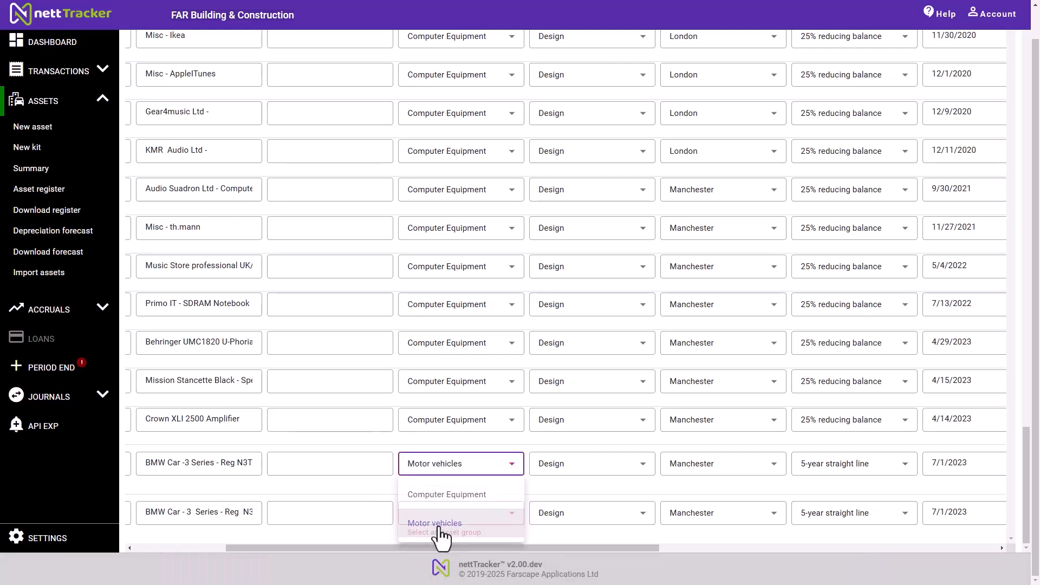
pyautogui.click(459, 520)
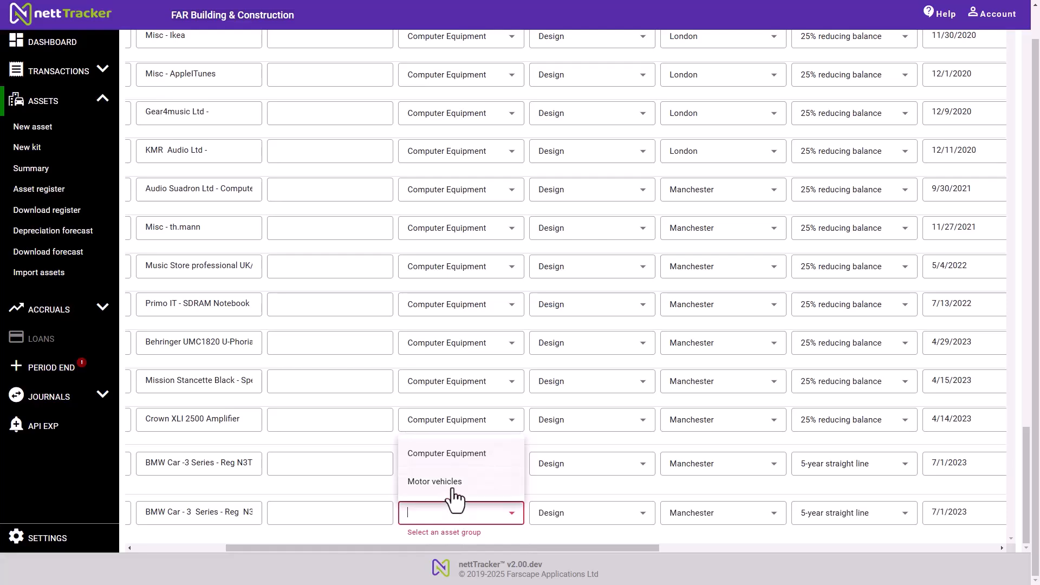
pyautogui.click(456, 483)
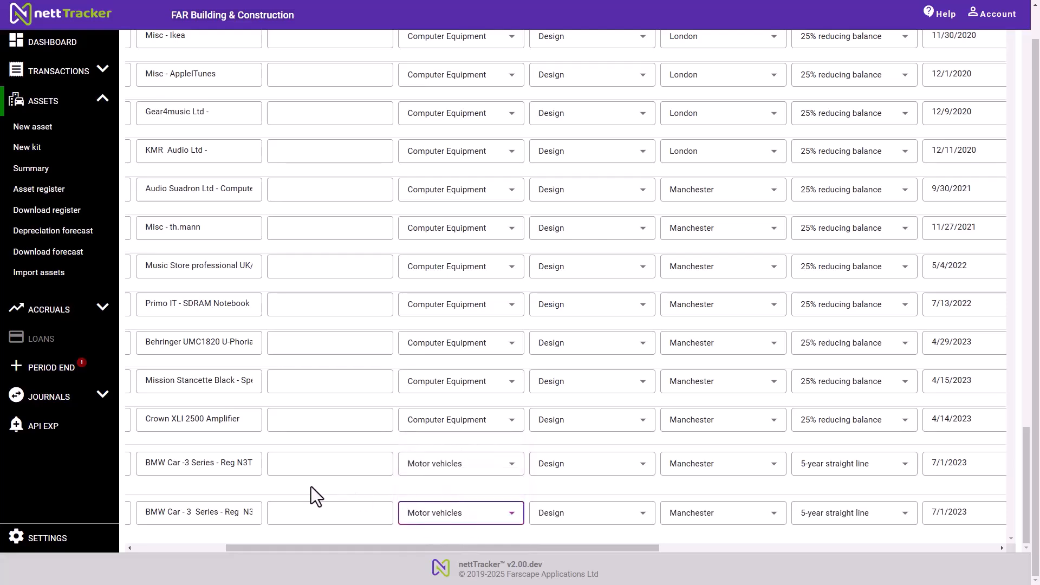
# Clear the unmatched asset group warnings on both BMW car rows and return to the start of the import list.
pyautogui.hscroll(-4, 311, 486)
pyautogui.hscroll(-3, 311, 487)
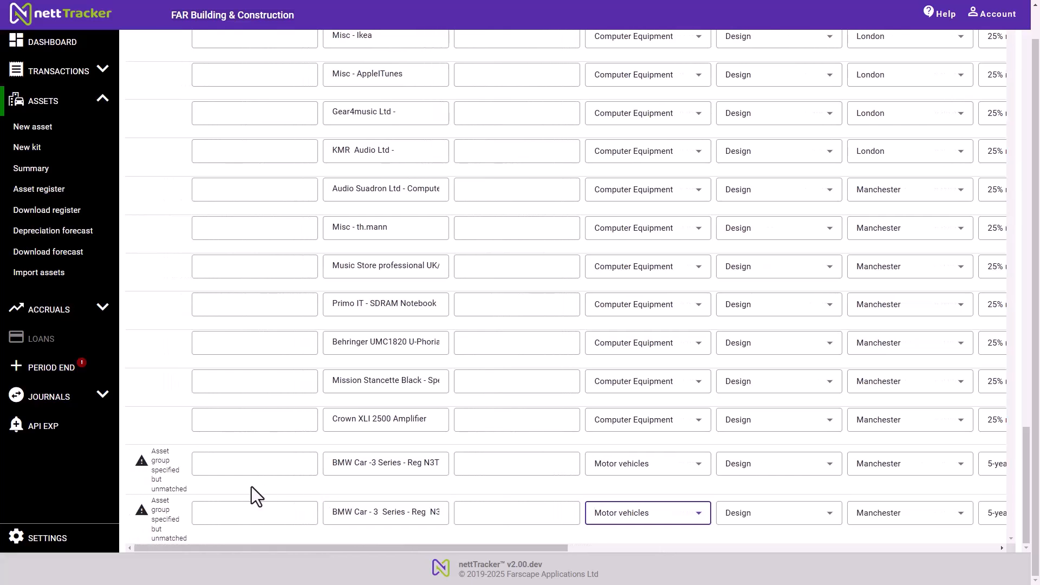
pyautogui.click(141, 461)
pyautogui.click(143, 512)
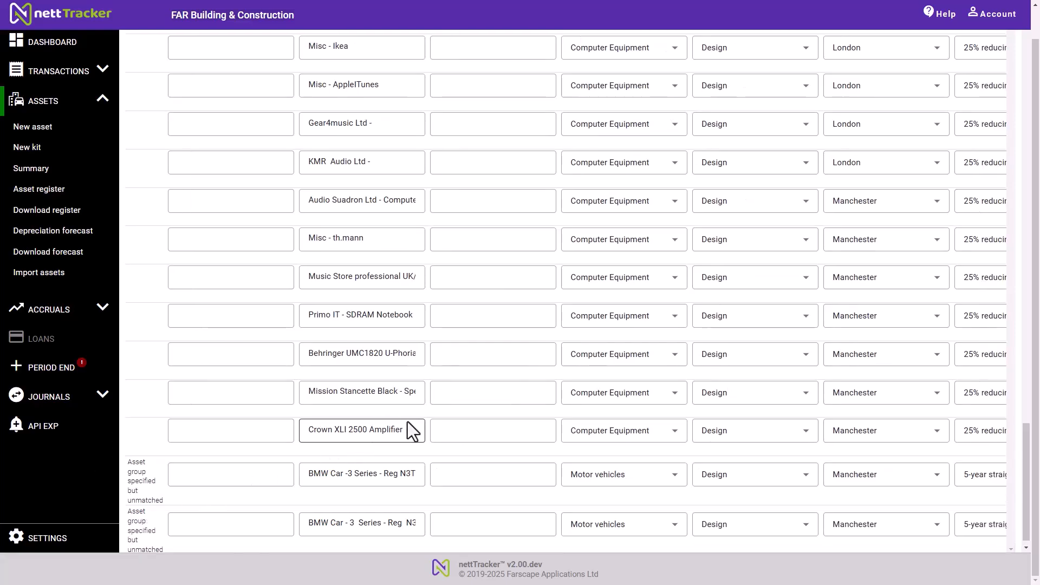
pyautogui.scroll(20, 407, 422)
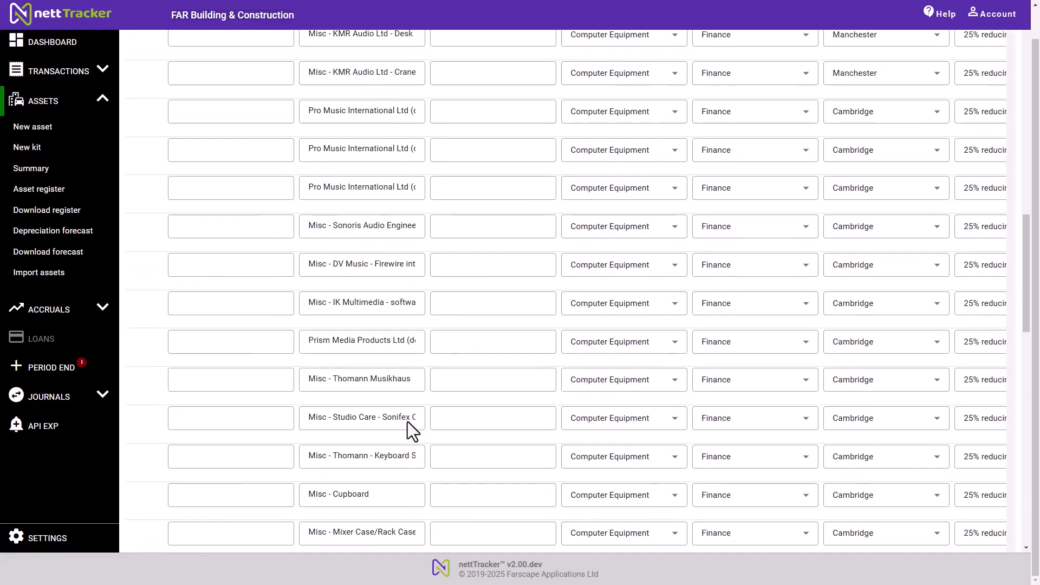
pyautogui.scroll(10, 407, 421)
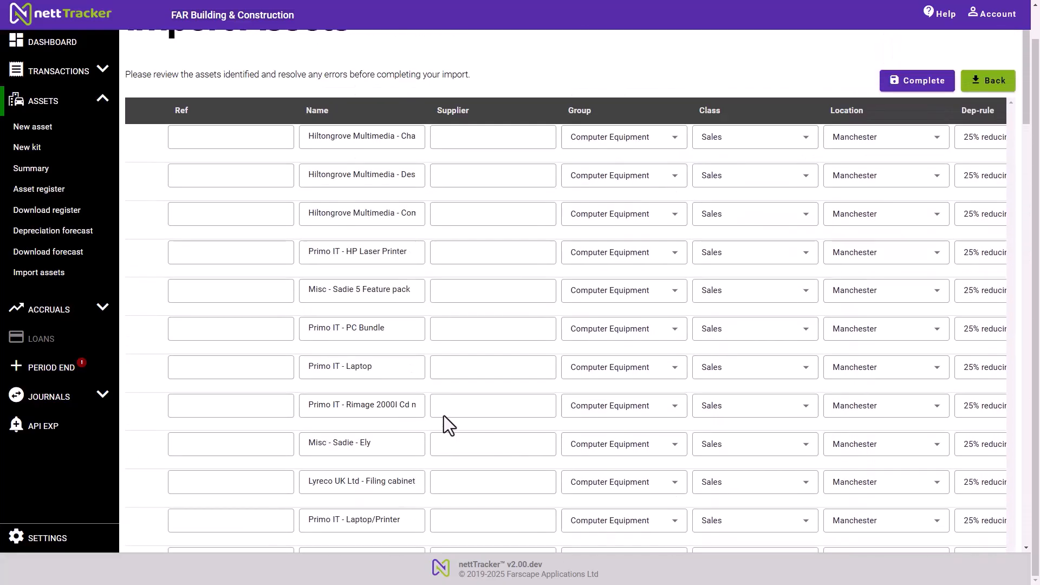
# Complete the asset import and confirm processing it into the asset register.
pyautogui.click(909, 82)
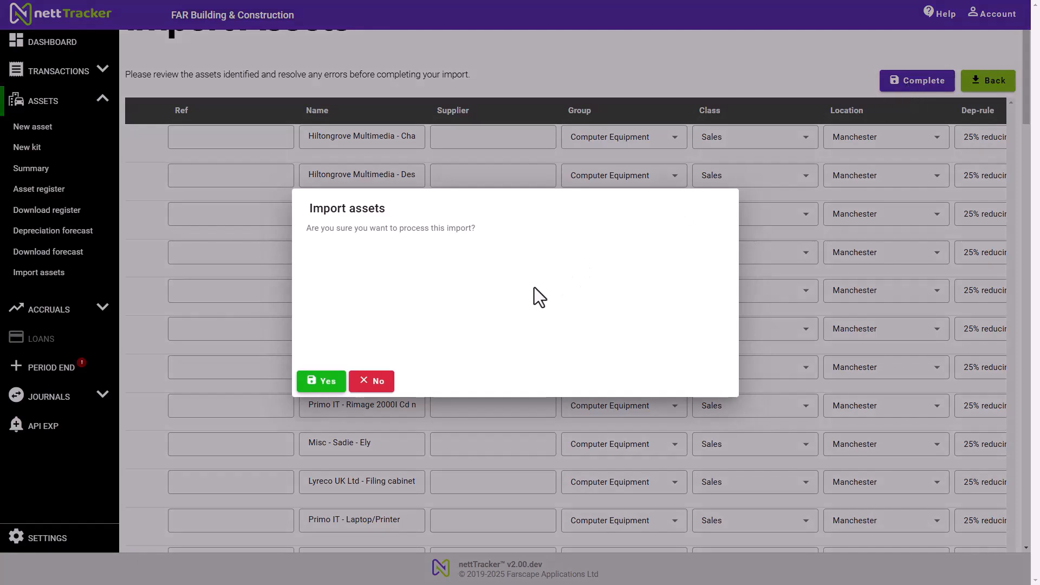
pyautogui.click(324, 383)
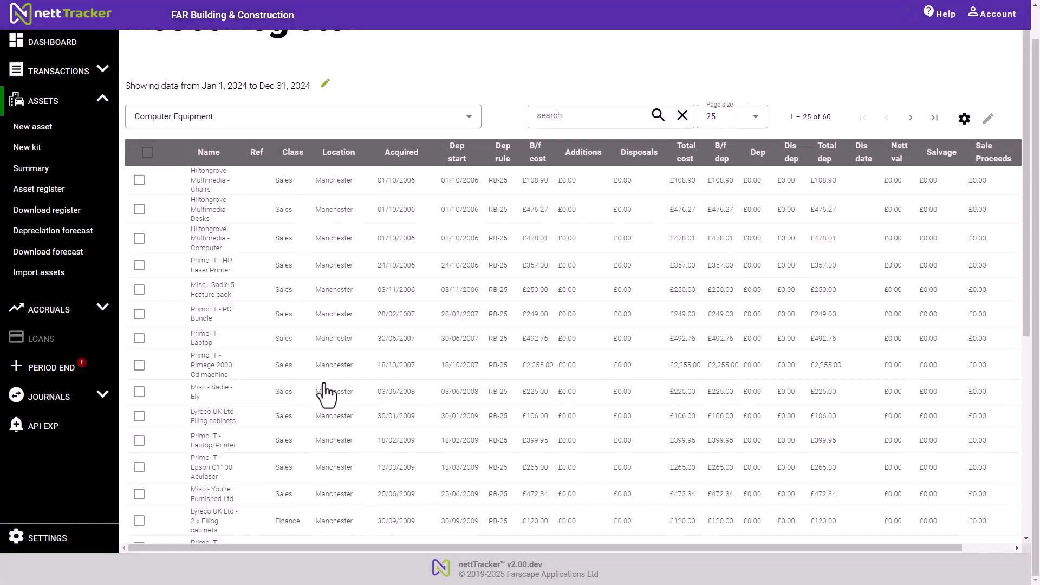
pyautogui.scroll(1, 327, 395)
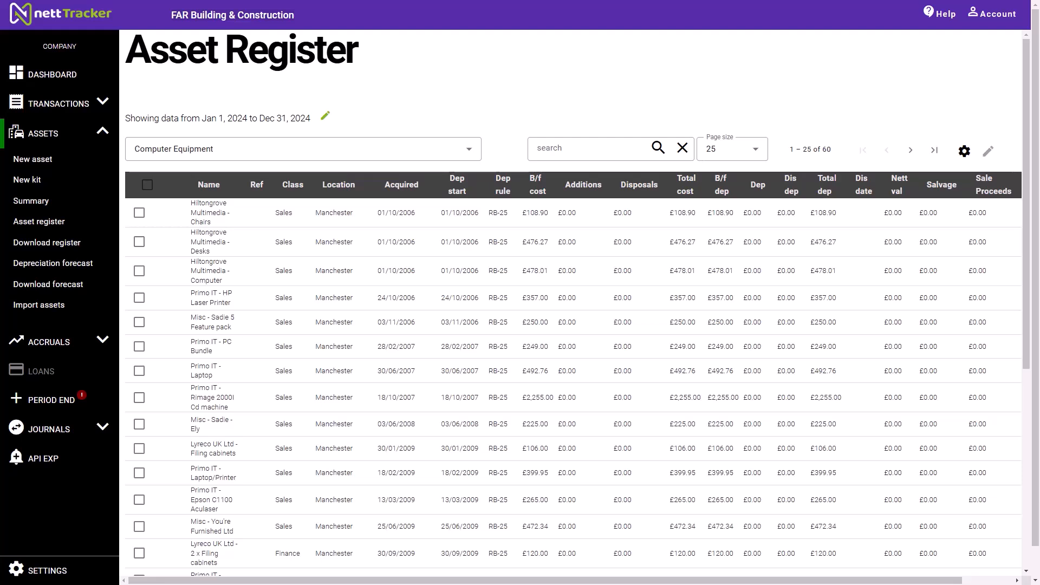
# Check brought-forward cost and depreciation in the asset register summary and the dashboard's asset cost, depreciation, net book values and group chart.
pyautogui.click(34, 201)
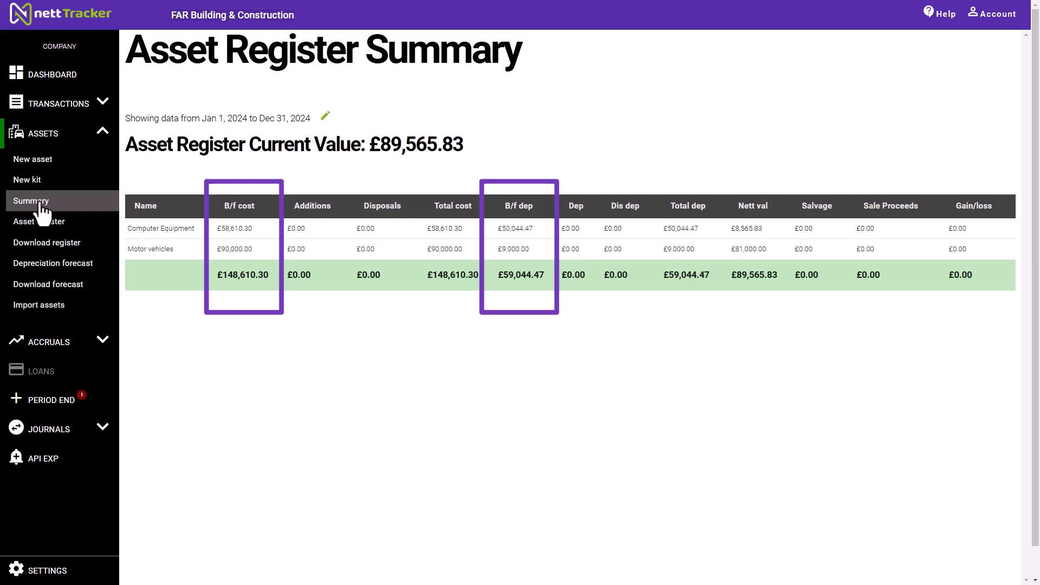
pyautogui.click(54, 76)
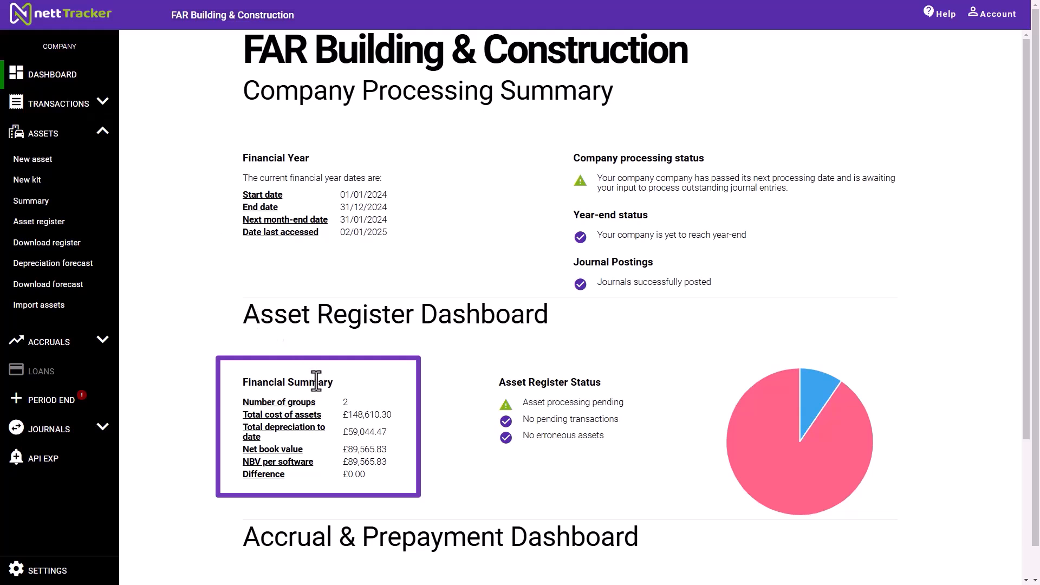
pyautogui.click(355, 415)
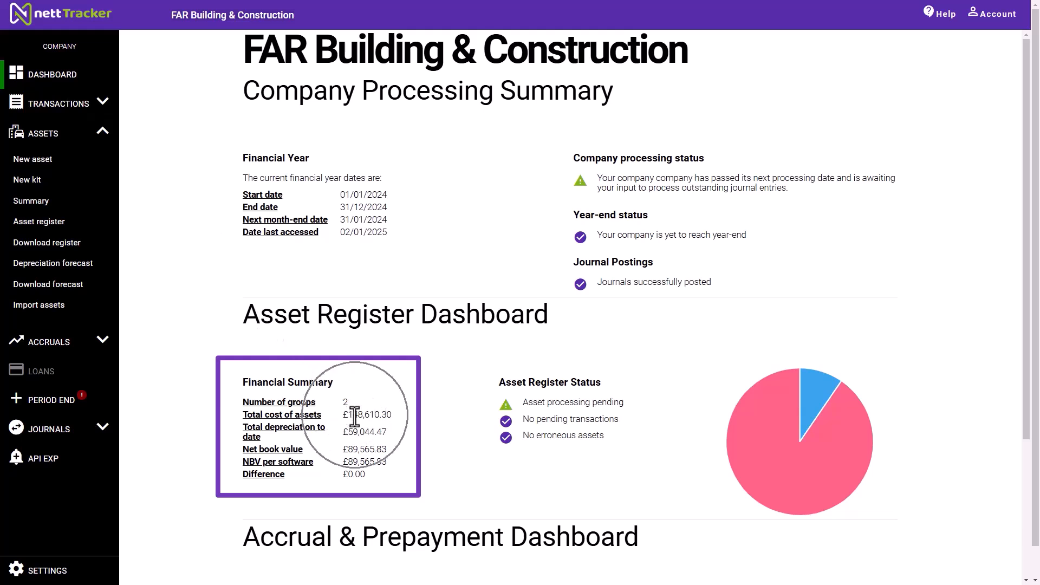
pyautogui.click(356, 432)
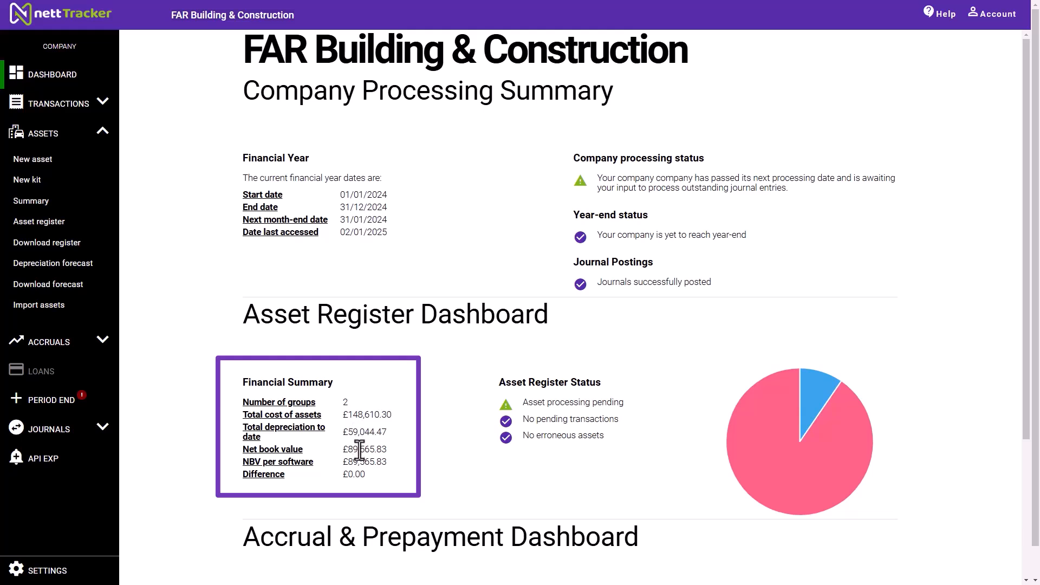
pyautogui.click(359, 450)
pyautogui.moveTo(346, 464); pyautogui.dragTo(383, 466)
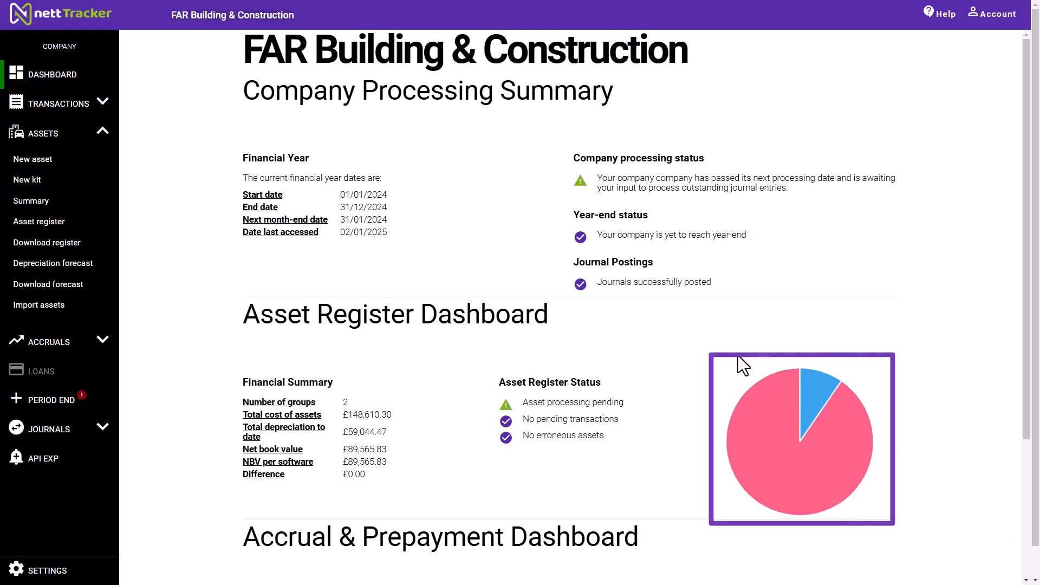
pyautogui.moveTo(743, 418)
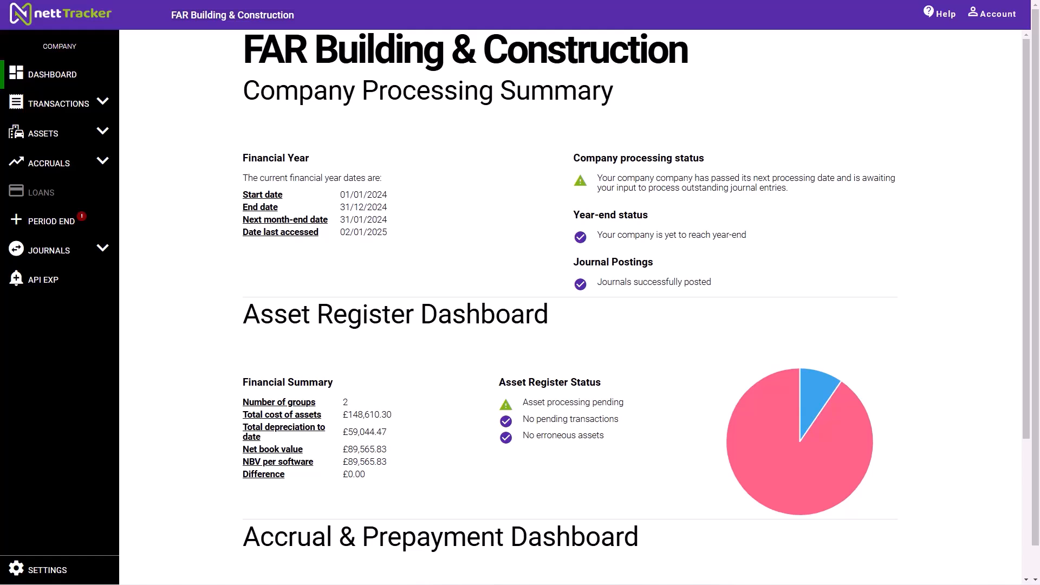
# Download the import template spreadsheet for prepaid expenses.
pyautogui.click(102, 165)
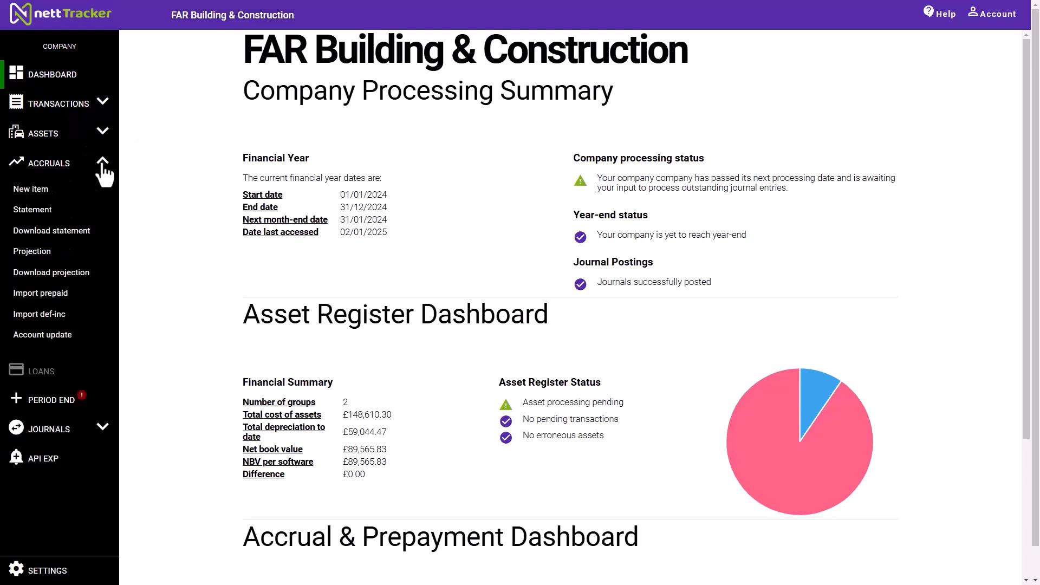
pyautogui.click(48, 297)
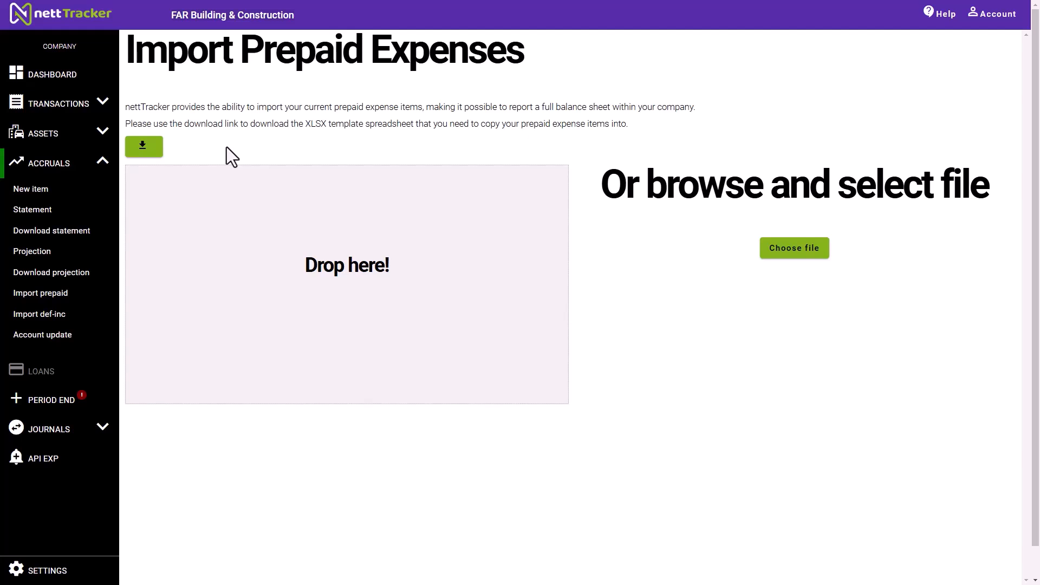
pyautogui.click(146, 159)
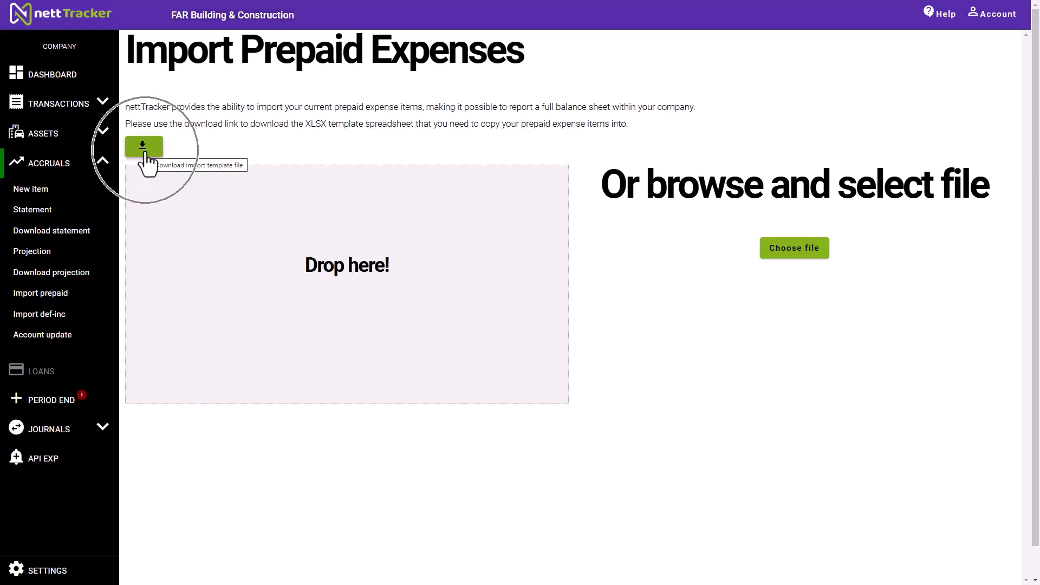
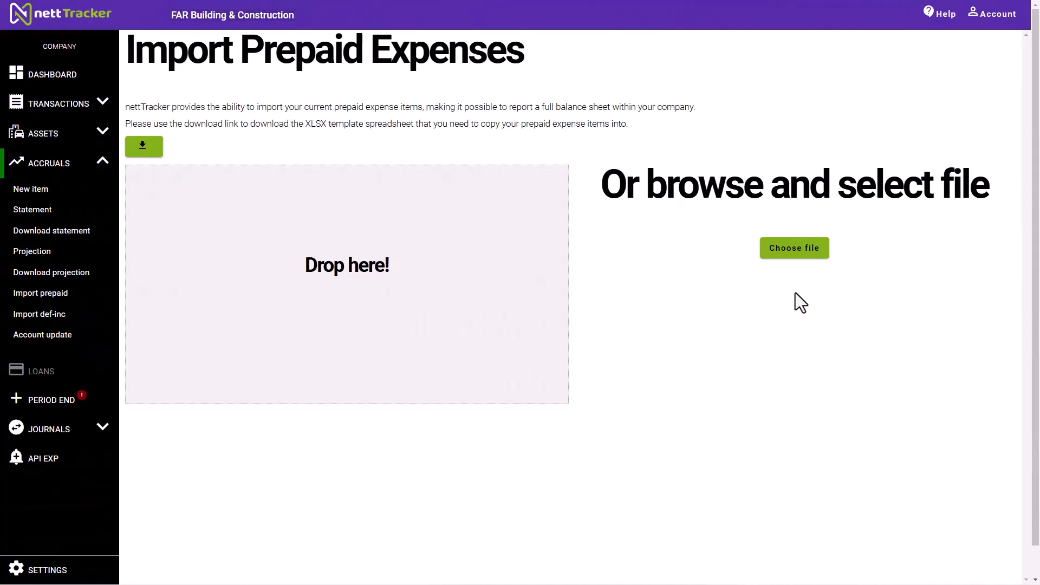
# Upload the completed prepaid expenses spreadsheet and set the missing class of the 30/04/2024 item for 7130.56 to Finance.
pyautogui.click(799, 250)
pyautogui.moveTo(109, 283); pyautogui.dragTo(202, 293)
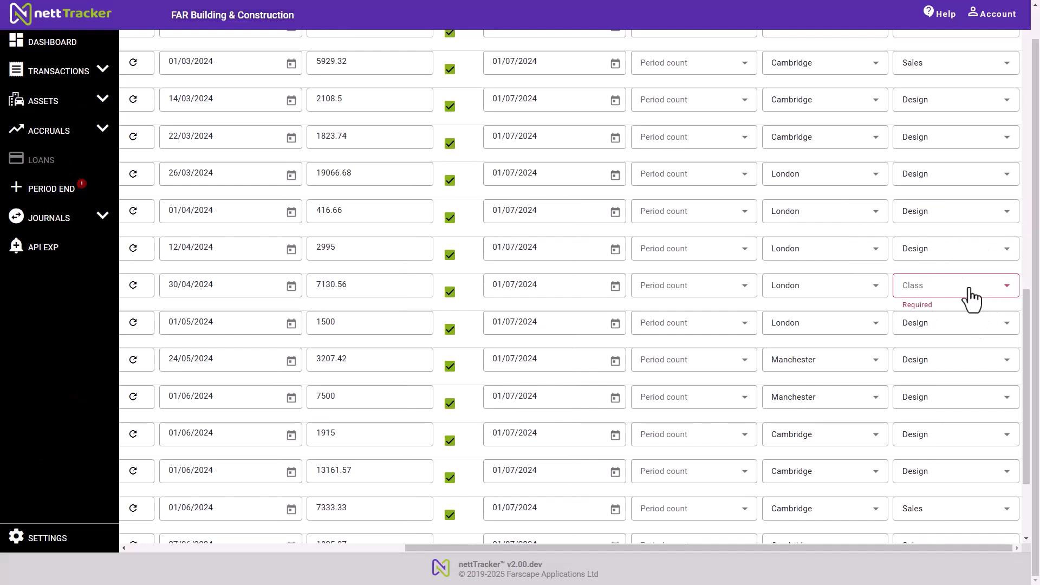
pyautogui.click(972, 299)
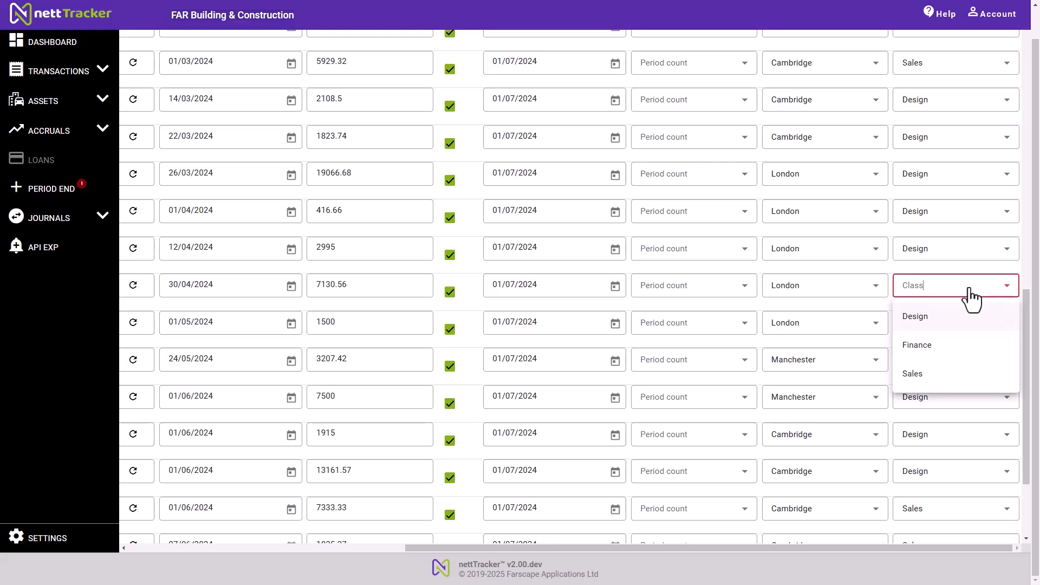
pyautogui.click(921, 347)
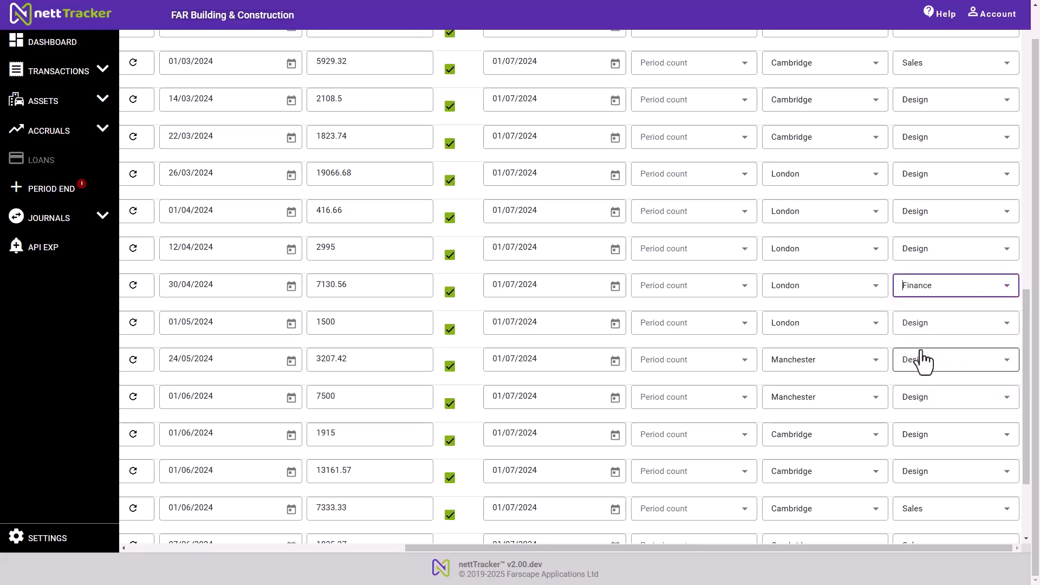
# Complete the prepaid expenses import and confirm processing it.
pyautogui.scroll(10, 922, 362)
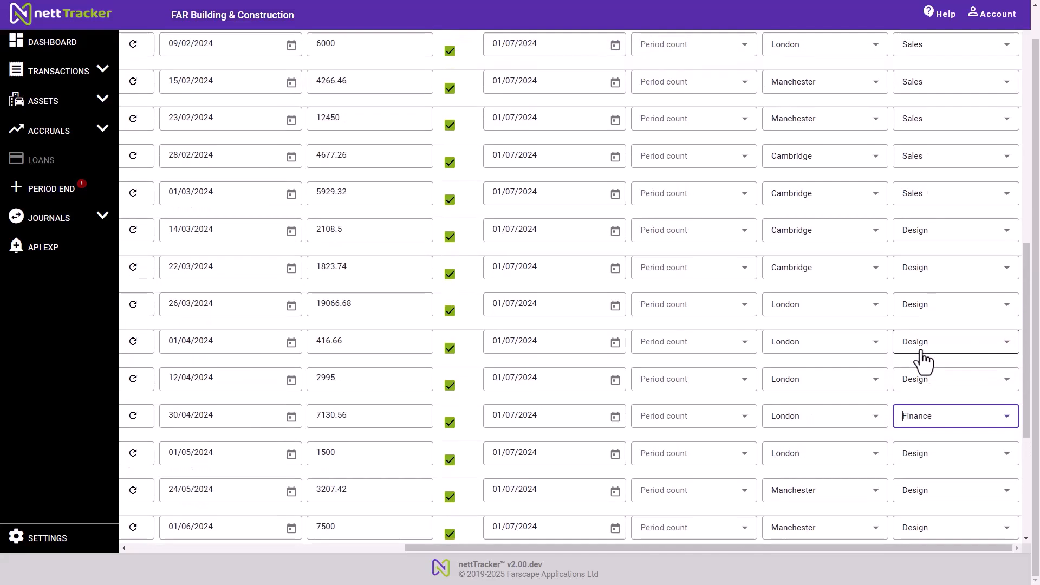
pyautogui.scroll(5, 923, 362)
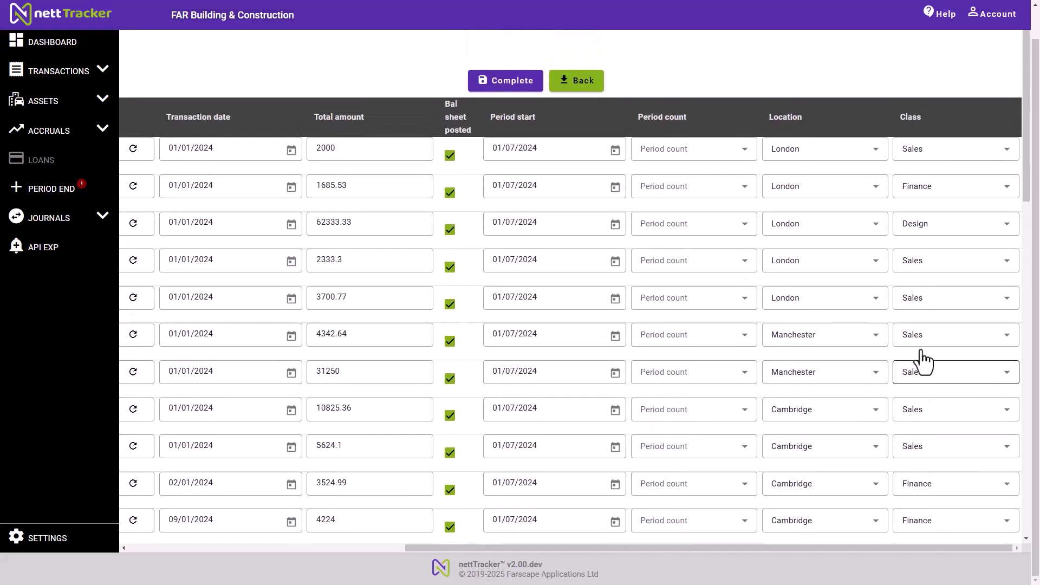
pyautogui.click(506, 82)
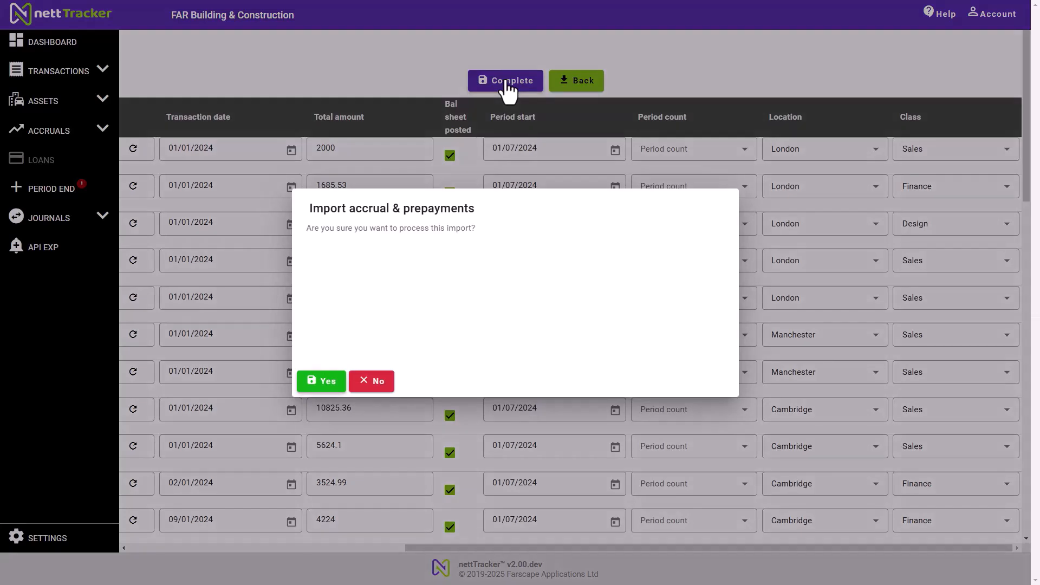
pyautogui.click(326, 385)
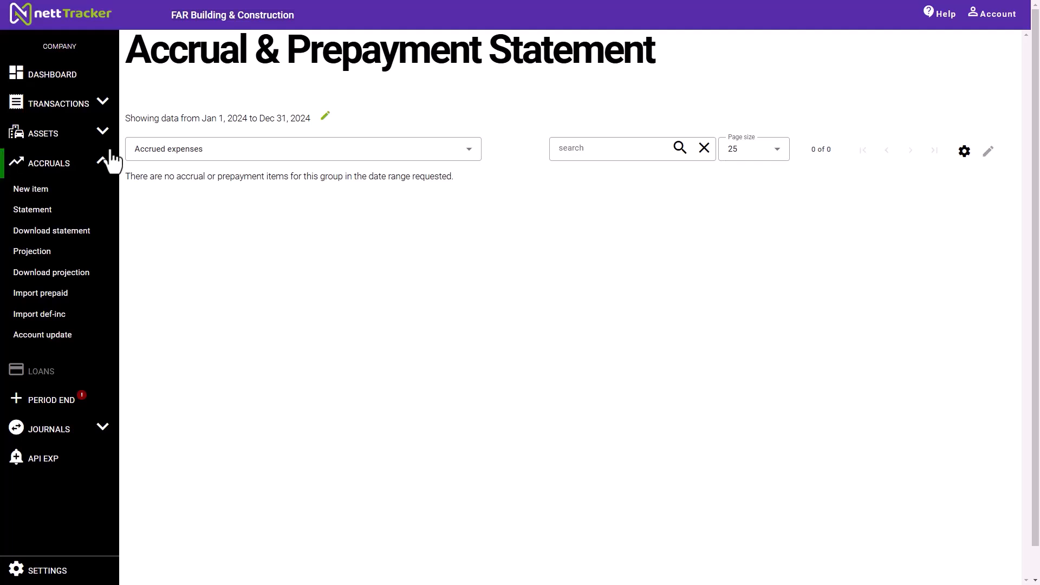
# Show the Prepaid Expenses group in the accrual and prepayment statement and check its items and group totals.
pyautogui.click(283, 157)
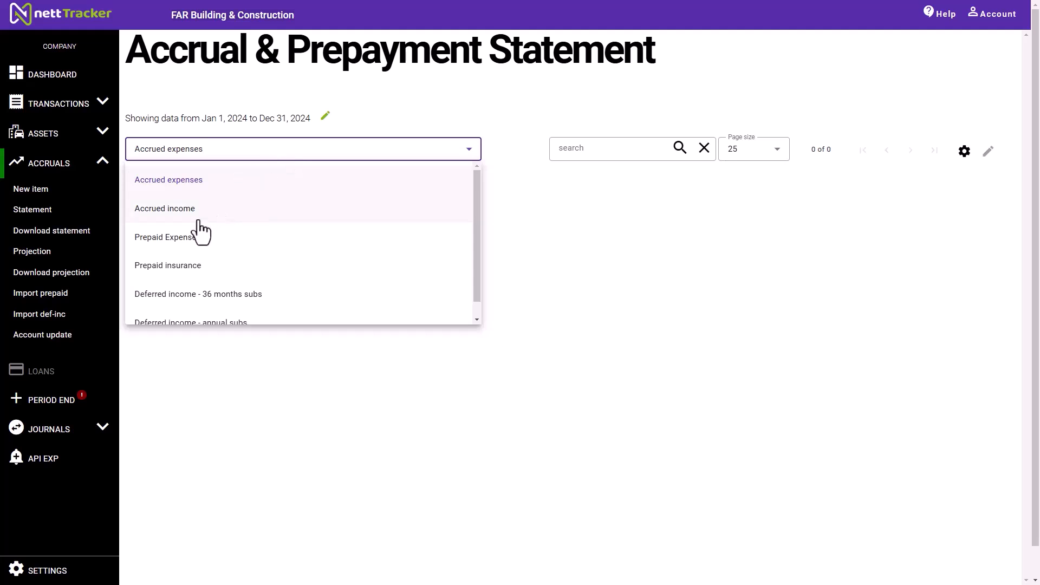
pyautogui.click(187, 241)
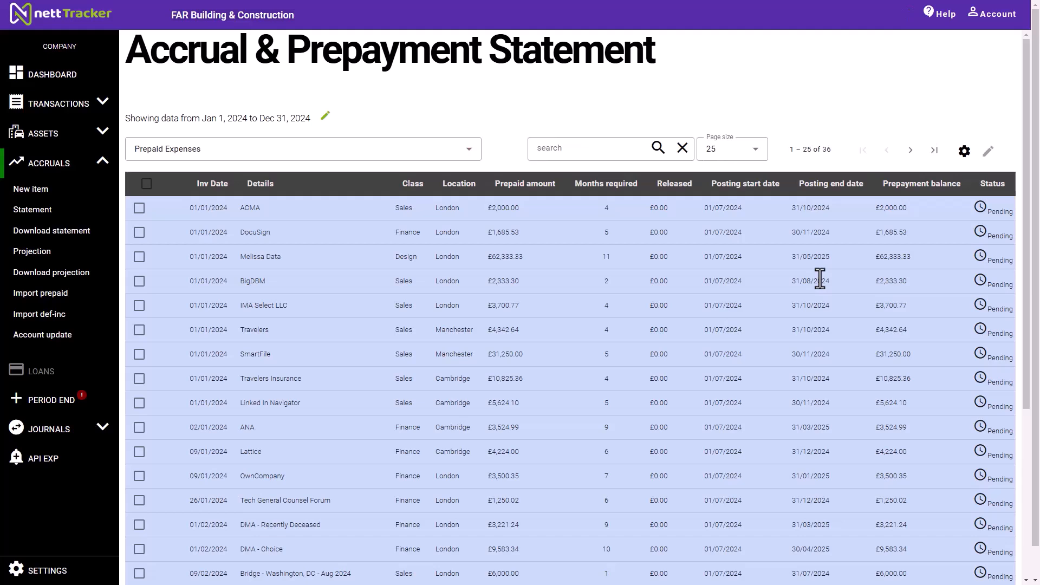
pyautogui.scroll(-5, 820, 278)
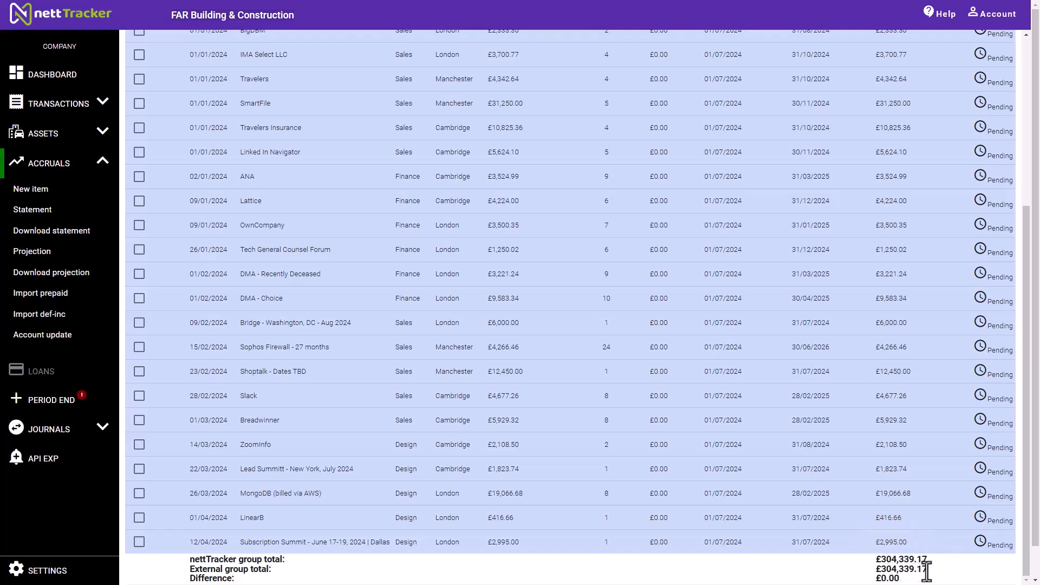
# Show projections for the Prepaid Expenses group and examine the ACMA item's monthly releases from July to October 2024.
pyautogui.click(93, 250)
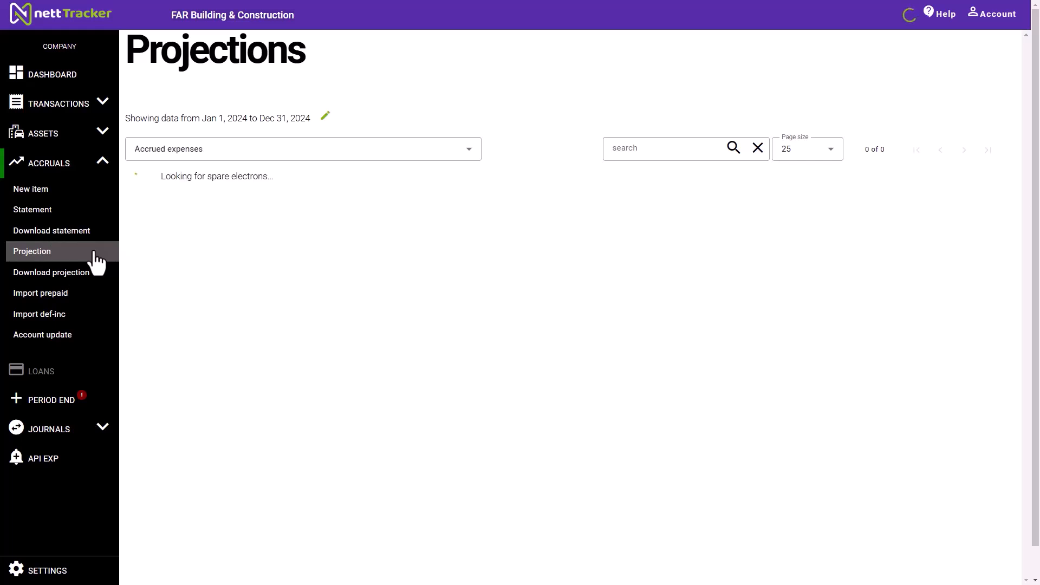
pyautogui.click(239, 156)
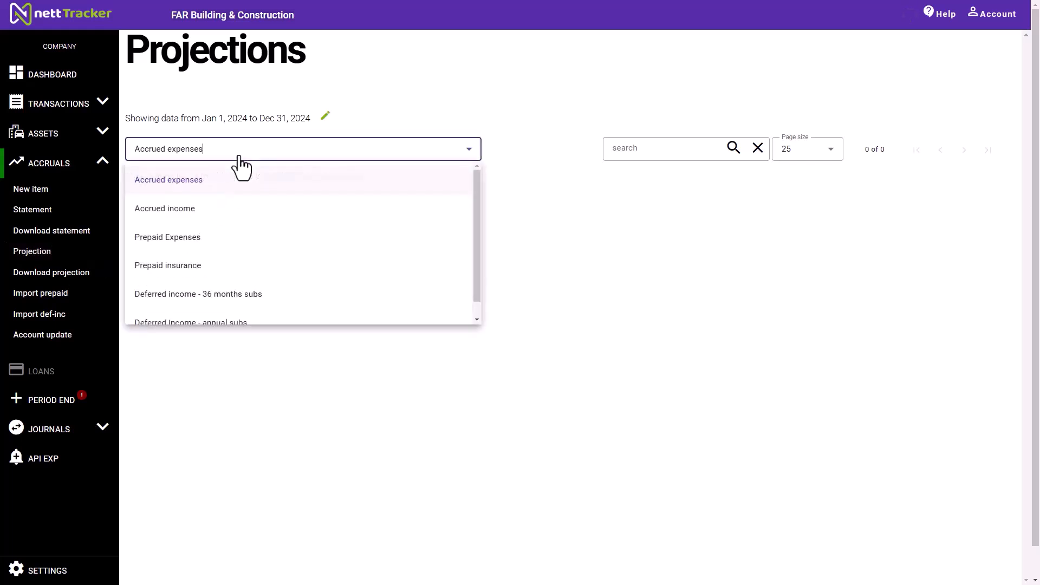
pyautogui.click(175, 243)
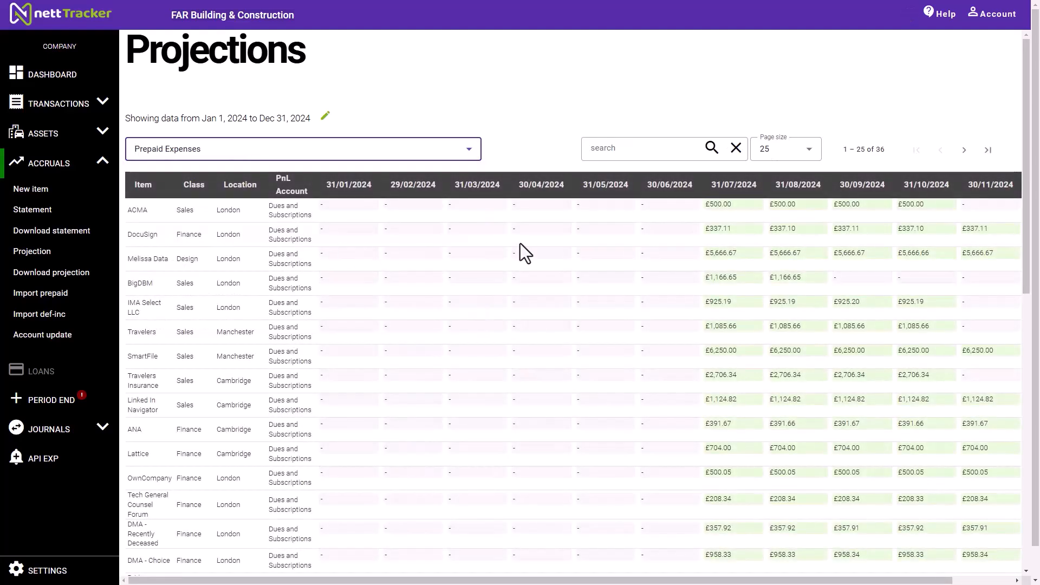
pyautogui.click(727, 206)
pyautogui.click(781, 204)
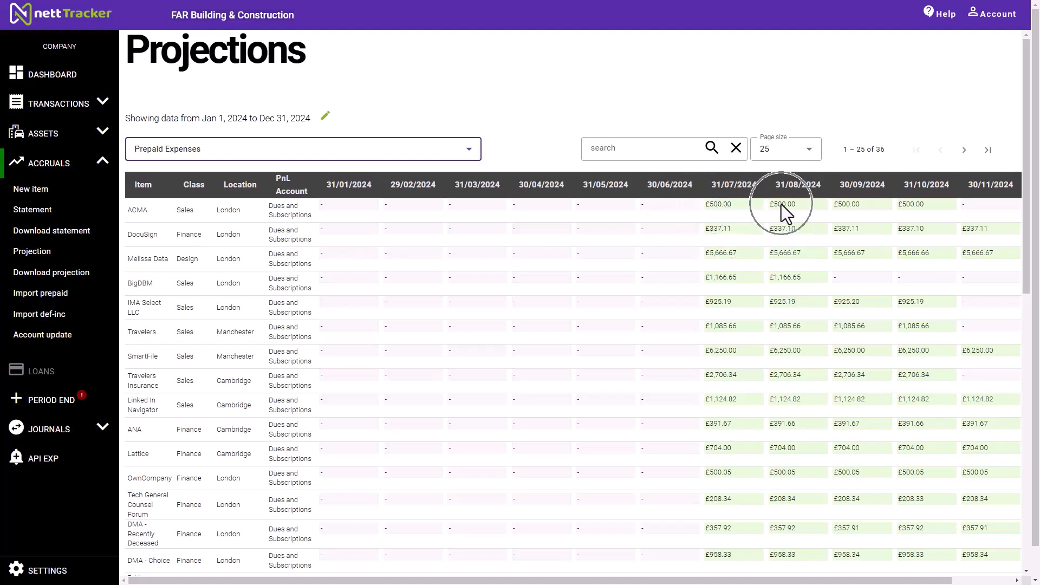
pyautogui.click(844, 208)
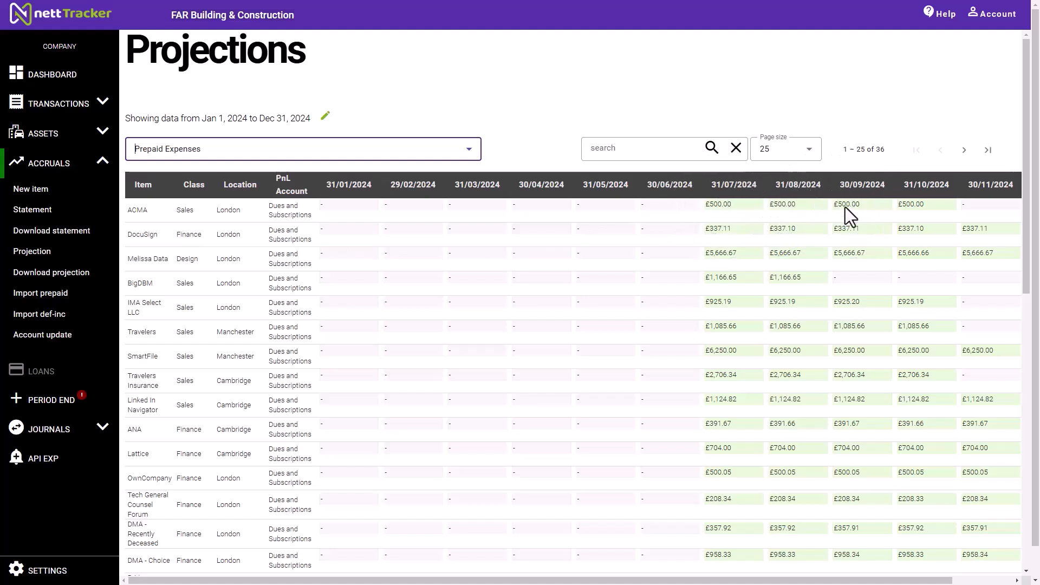
pyautogui.click(917, 210)
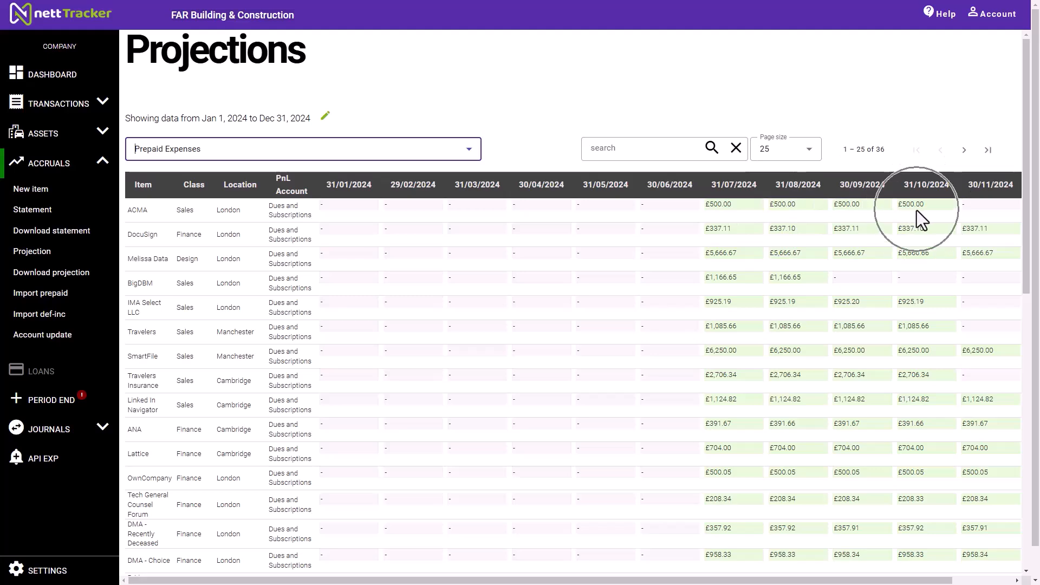
# Compare the Prepaid Expenses total value with its balance sheet value in the dashboard's accrual and prepayment summary.
pyautogui.click(72, 76)
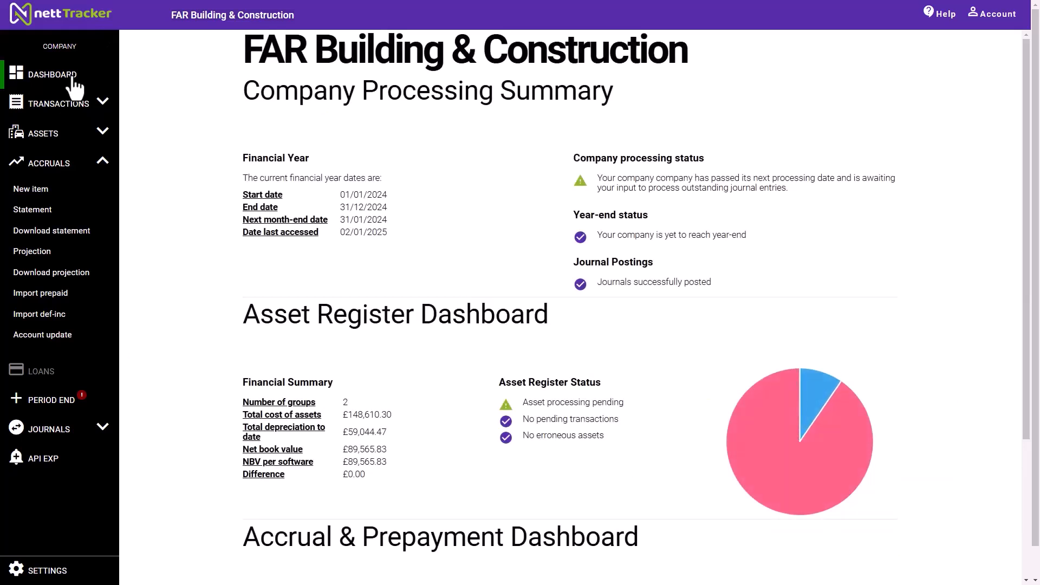
pyautogui.scroll(-3, 240, 269)
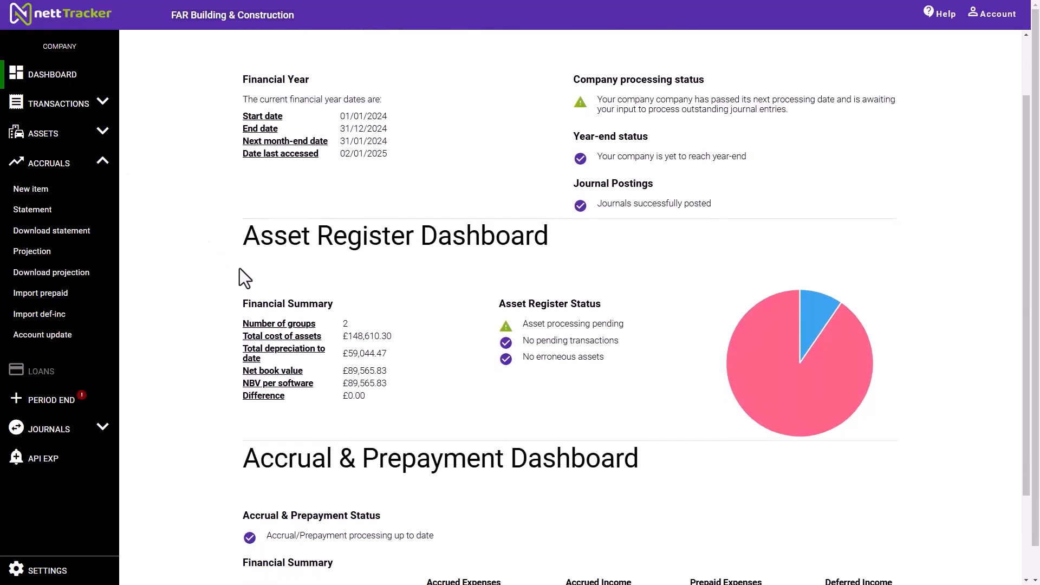
pyautogui.scroll(-2, 240, 268)
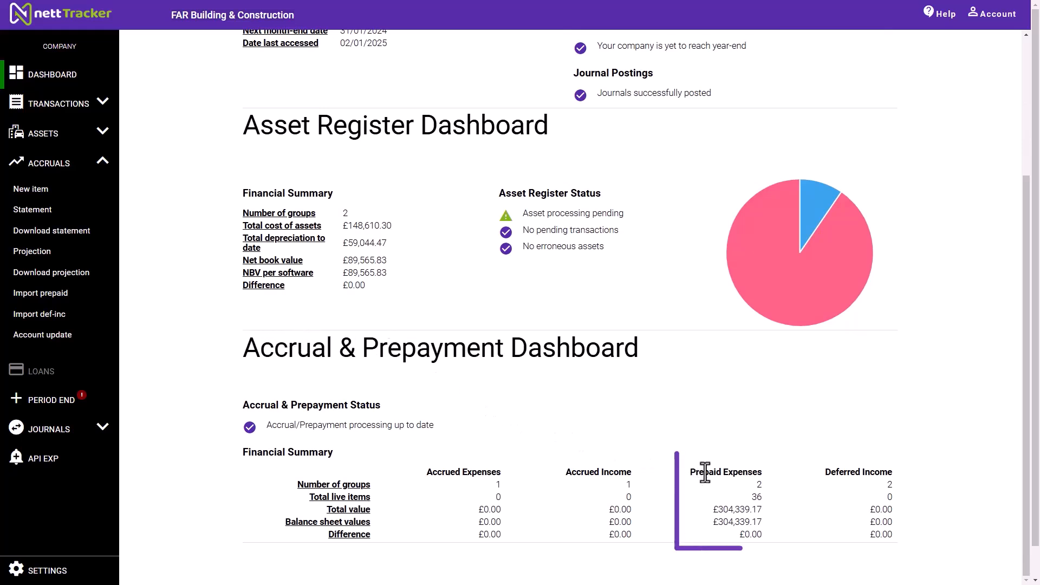
pyautogui.click(749, 483)
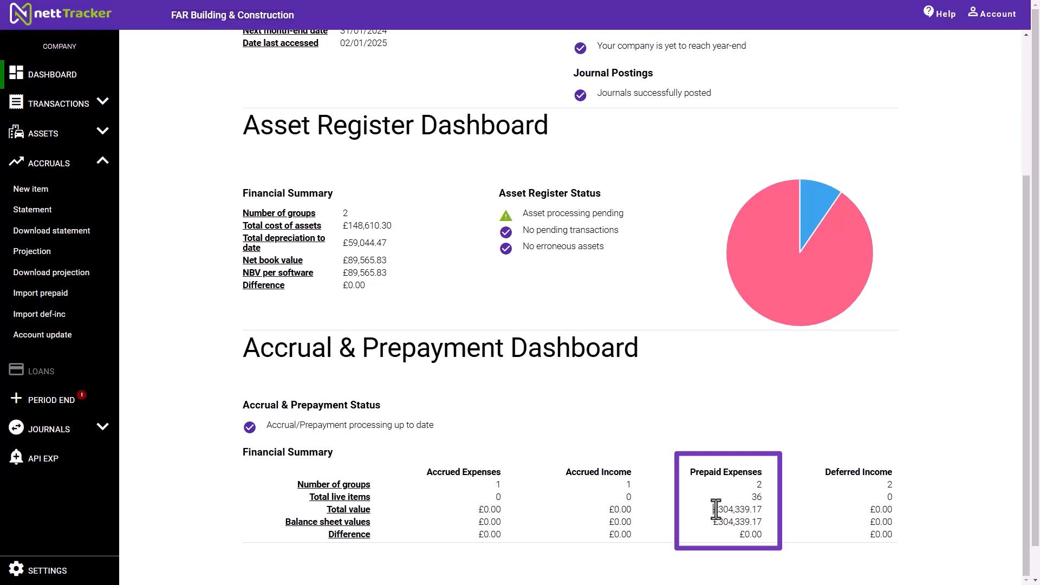
pyautogui.moveTo(716, 509); pyautogui.dragTo(766, 510)
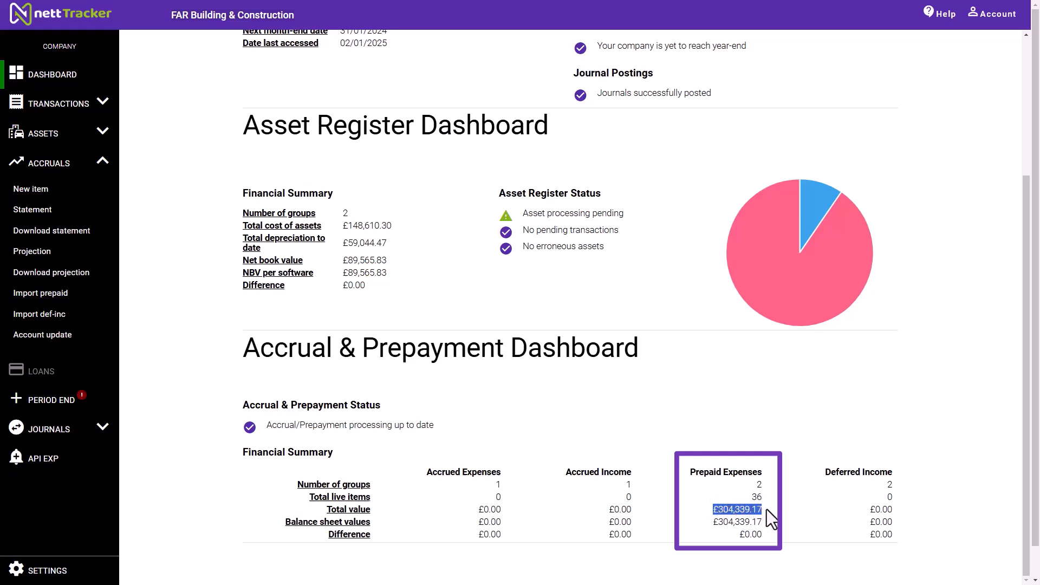
pyautogui.click(716, 521)
pyautogui.moveTo(716, 522); pyautogui.dragTo(763, 520)
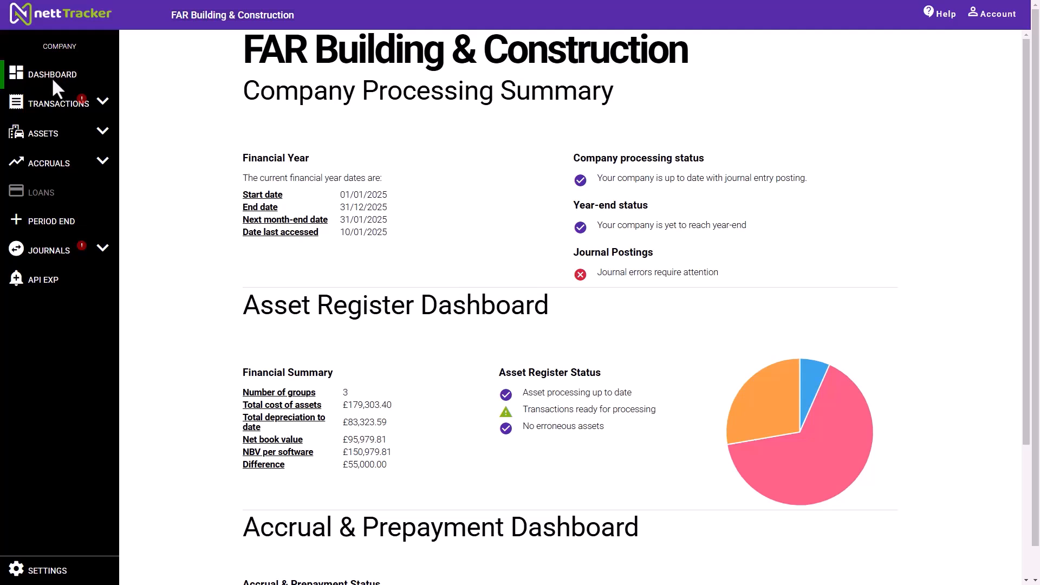
# Show the pending asset transactions detected for the current financial year.
pyautogui.click(103, 103)
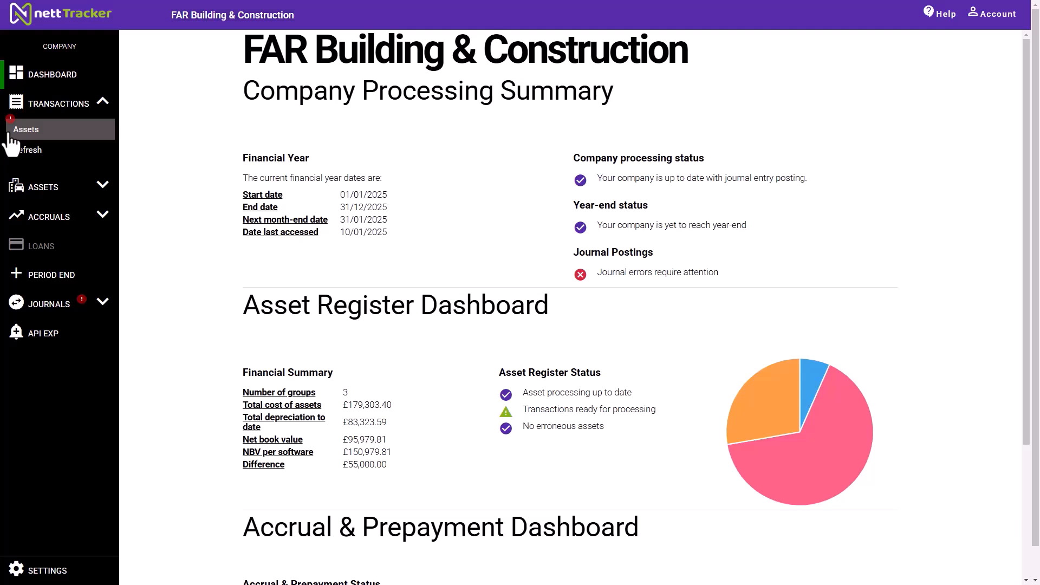
pyautogui.click(43, 136)
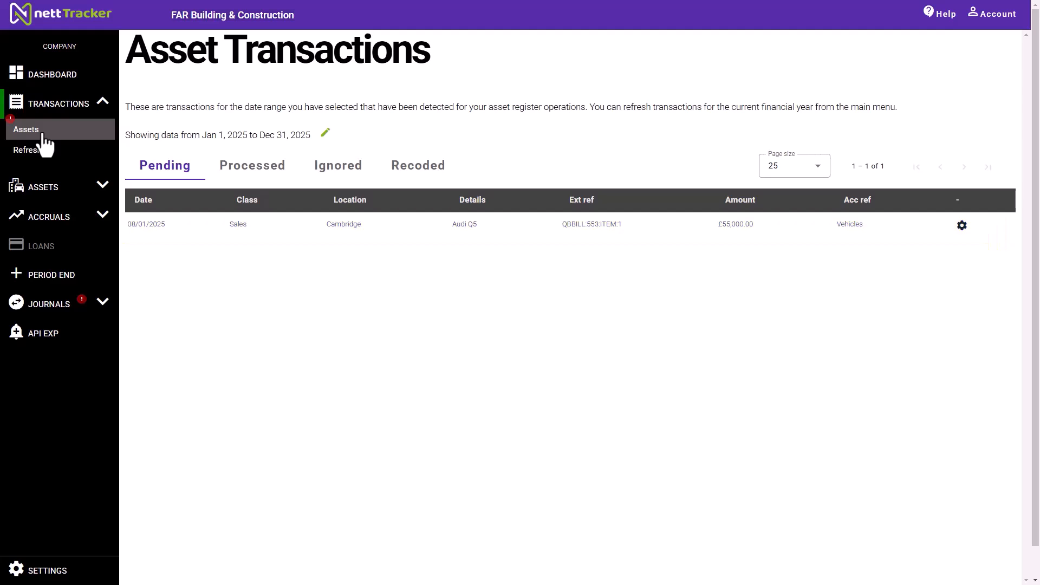
pyautogui.click(102, 105)
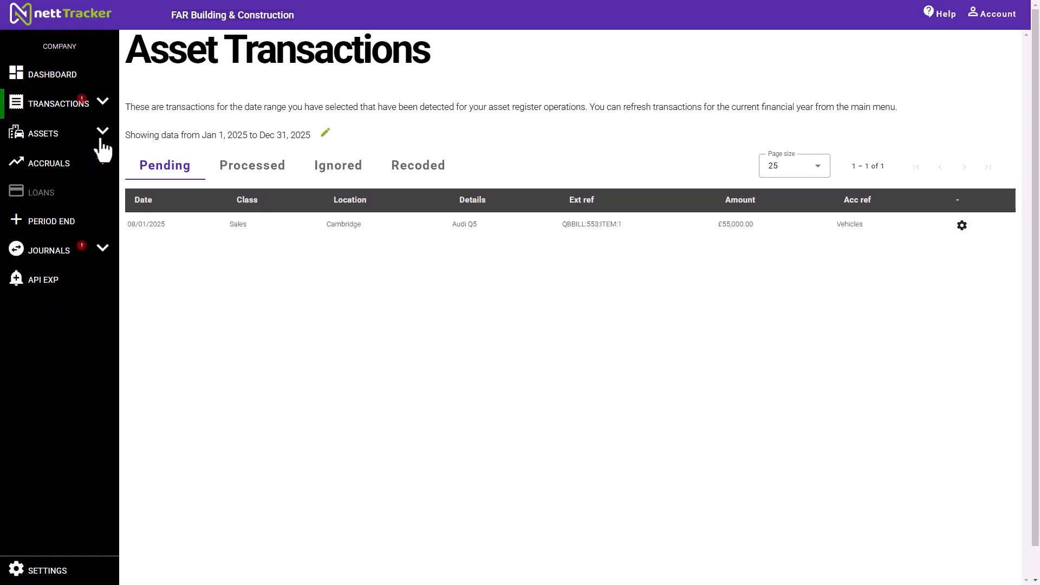
# View the asset register summary by group and open the page for importing assets.
pyautogui.click(103, 133)
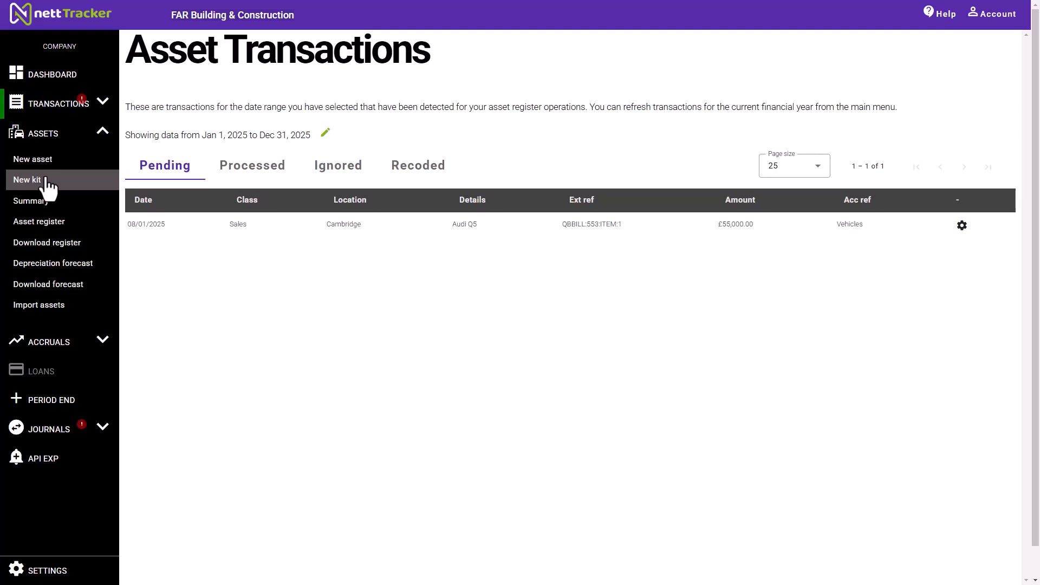
pyautogui.click(46, 203)
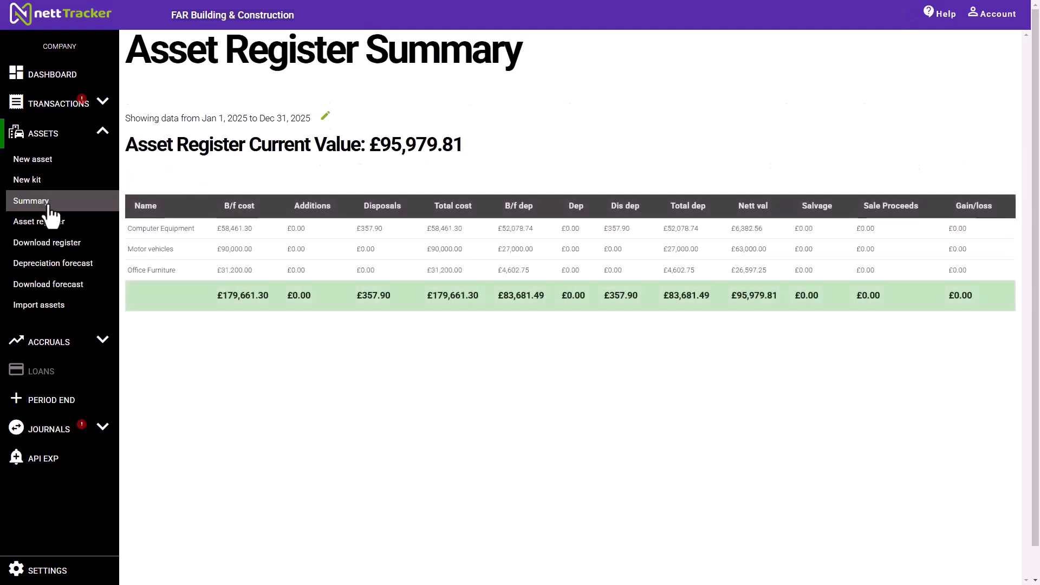
pyautogui.click(35, 306)
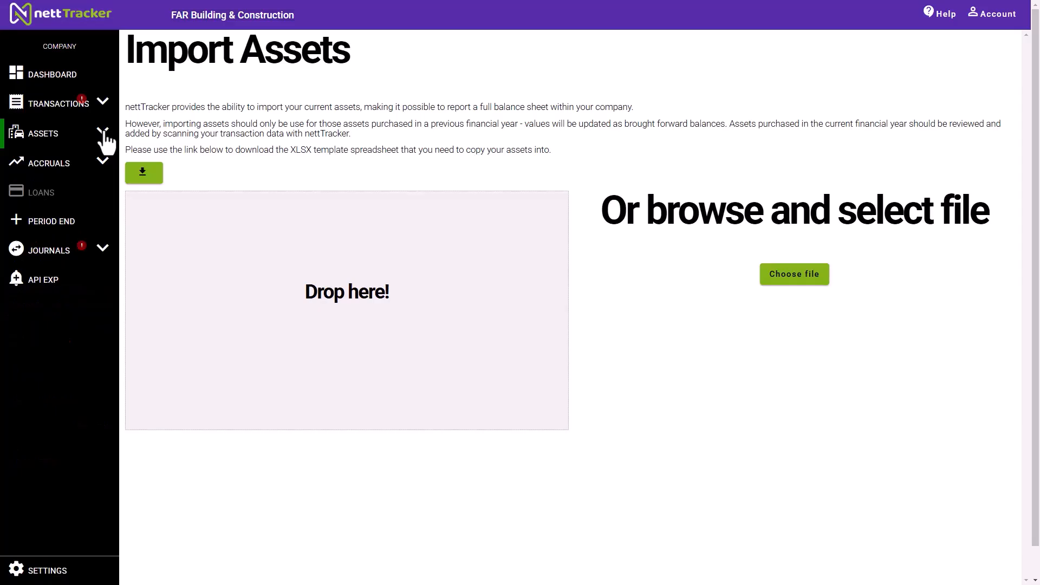
# Show the Prepaid Expenses group in the accrual and prepayment statement.
pyautogui.click(102, 160)
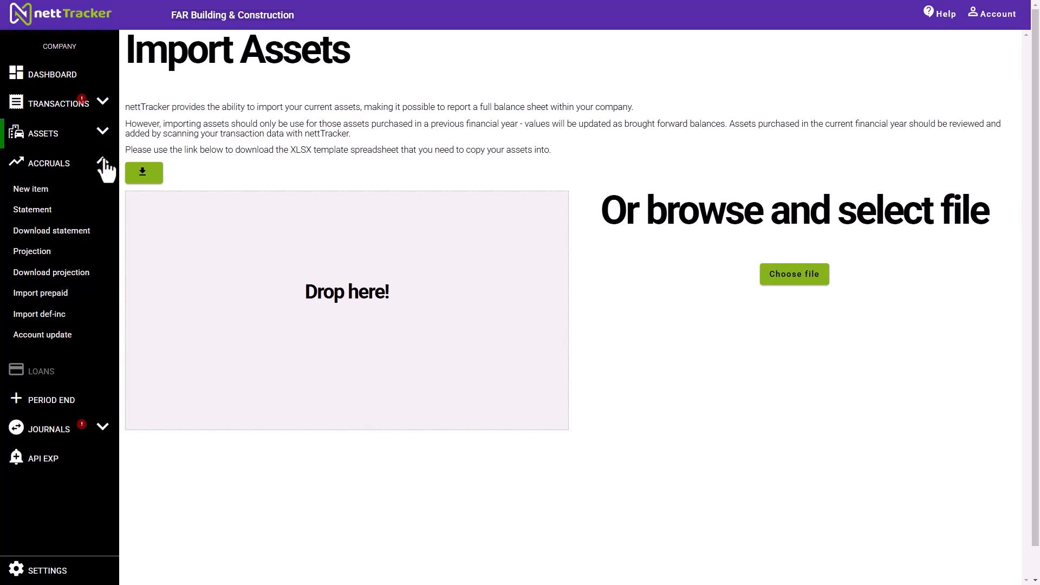
pyautogui.click(53, 211)
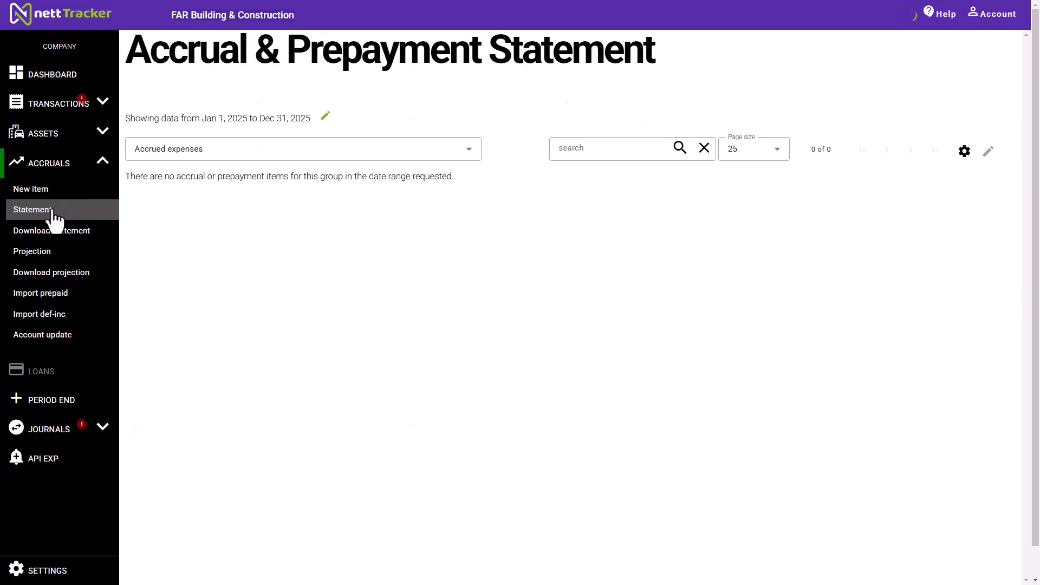
pyautogui.click(206, 154)
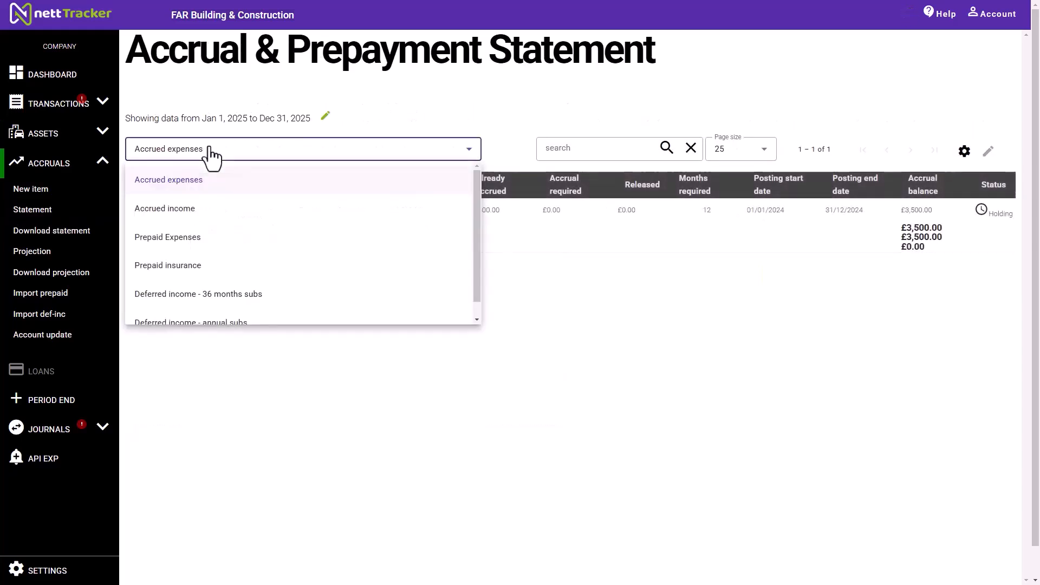
pyautogui.click(134, 237)
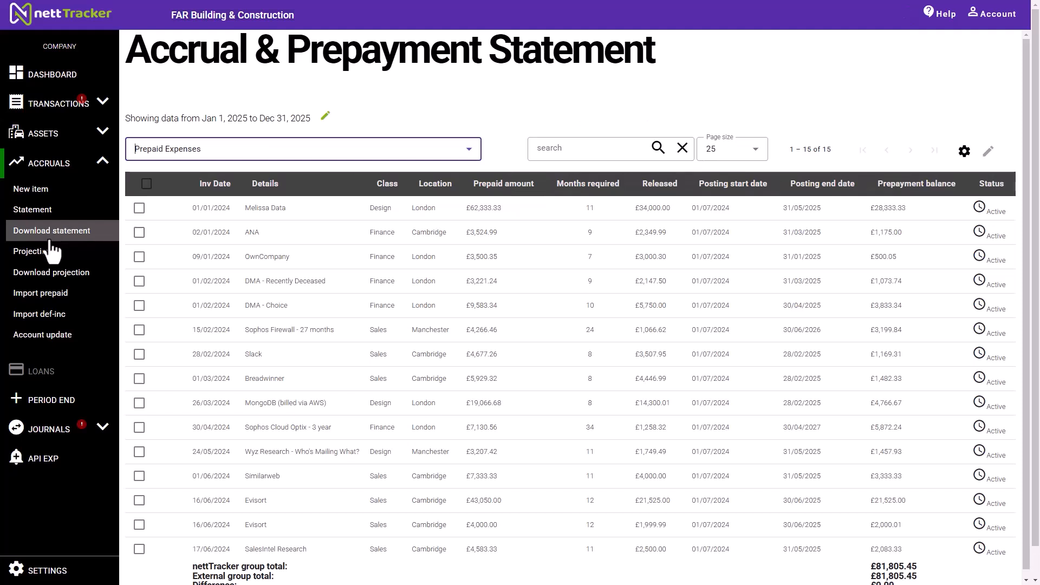
# View the accrual projections and open the import pages for prepaid expenses and deferred income.
pyautogui.click(49, 257)
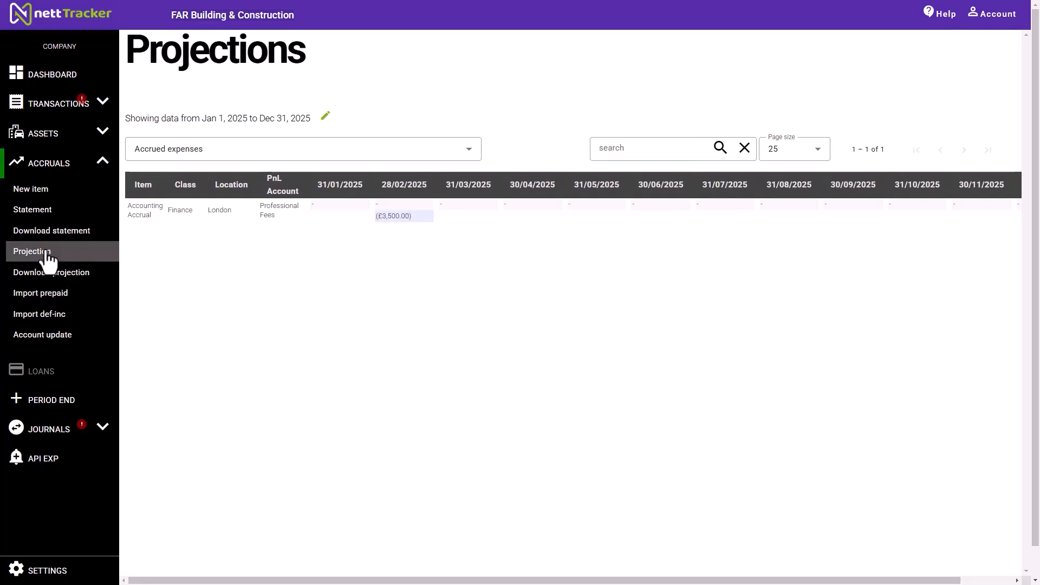
pyautogui.click(38, 301)
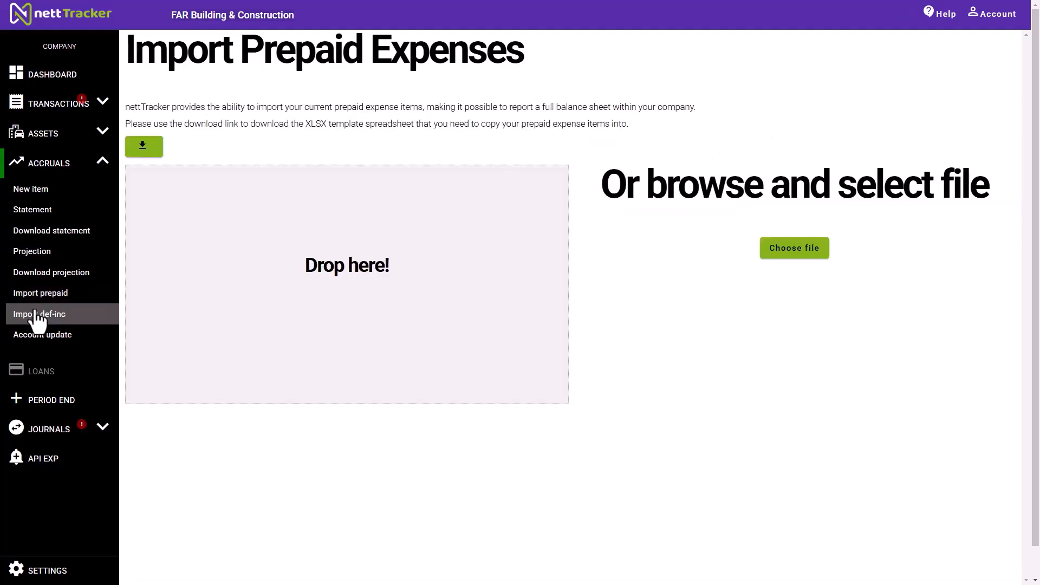
pyautogui.click(38, 320)
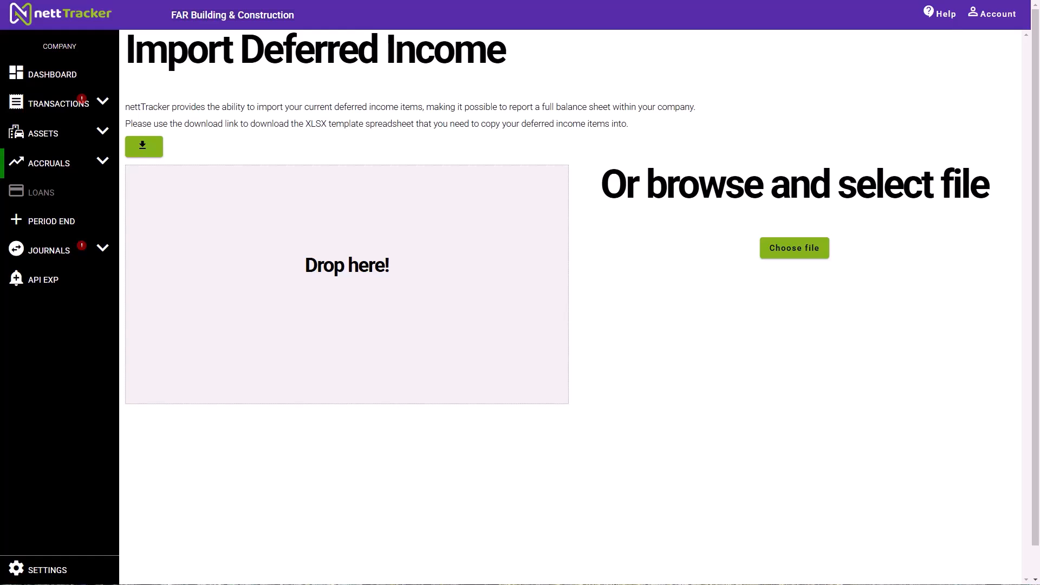
# Run period end processing for the company with the period end date 31/01/2025.
pyautogui.click(46, 223)
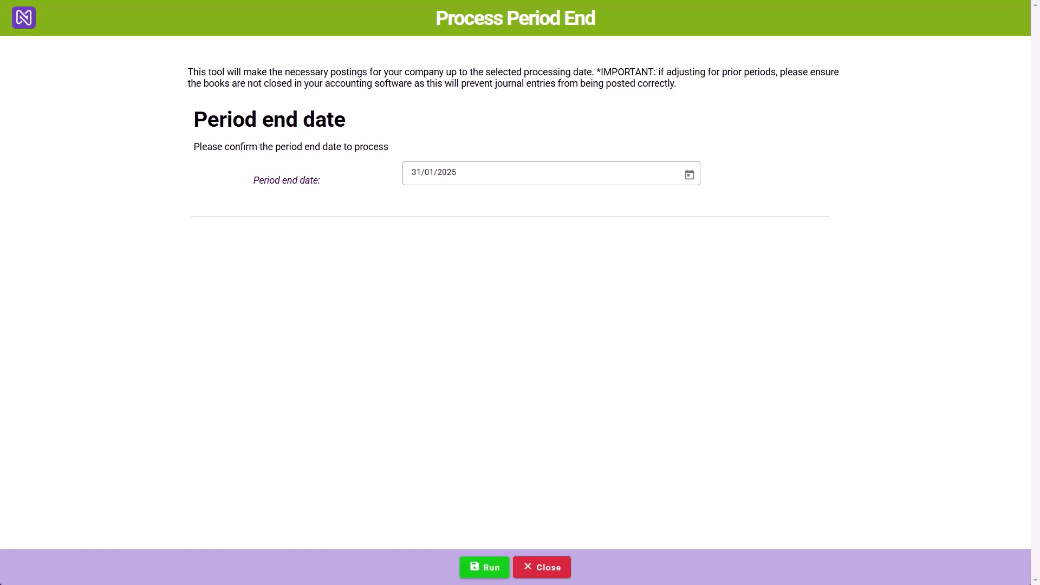
pyautogui.click(484, 567)
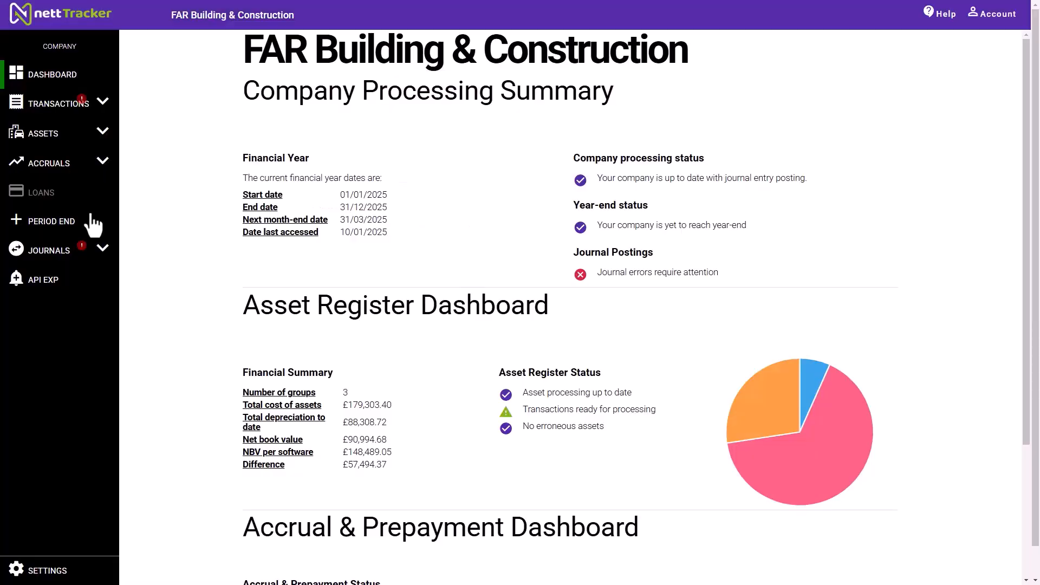
# Review the journal entries posted by nettTracker and open the details of the periodic entry dated 28/02/2025.
pyautogui.click(103, 252)
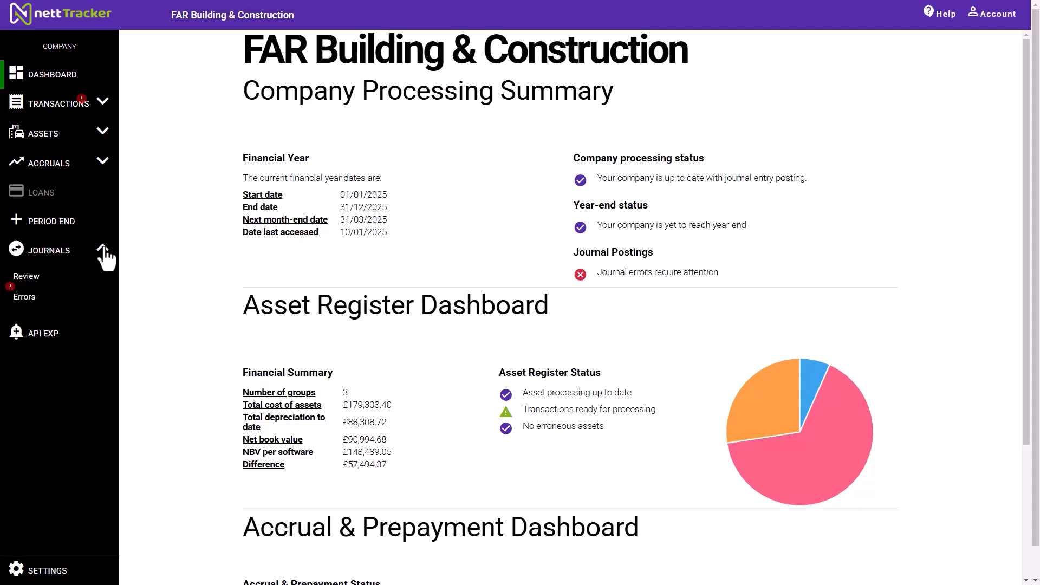
pyautogui.click(36, 282)
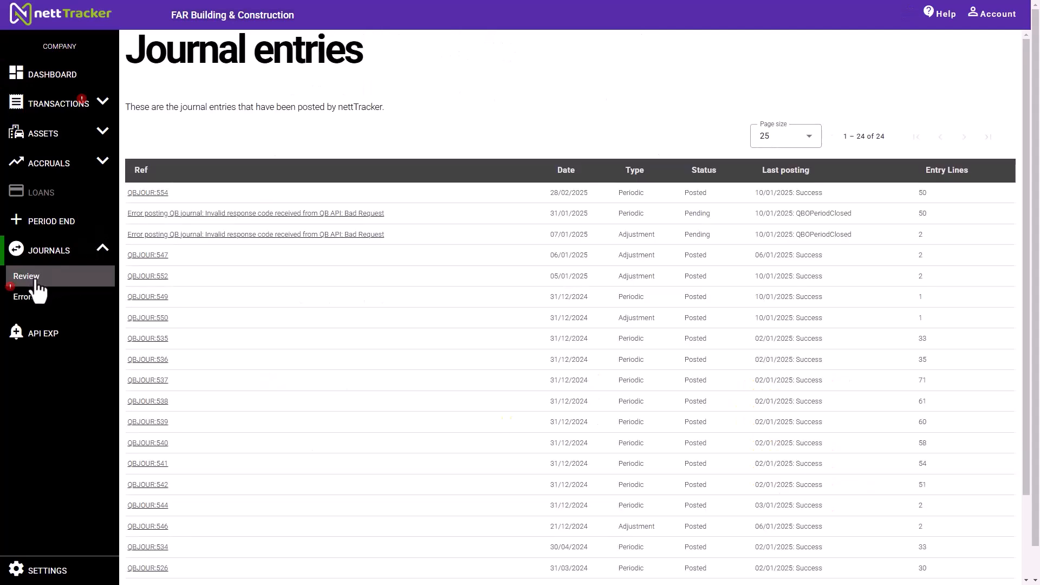
pyautogui.click(142, 194)
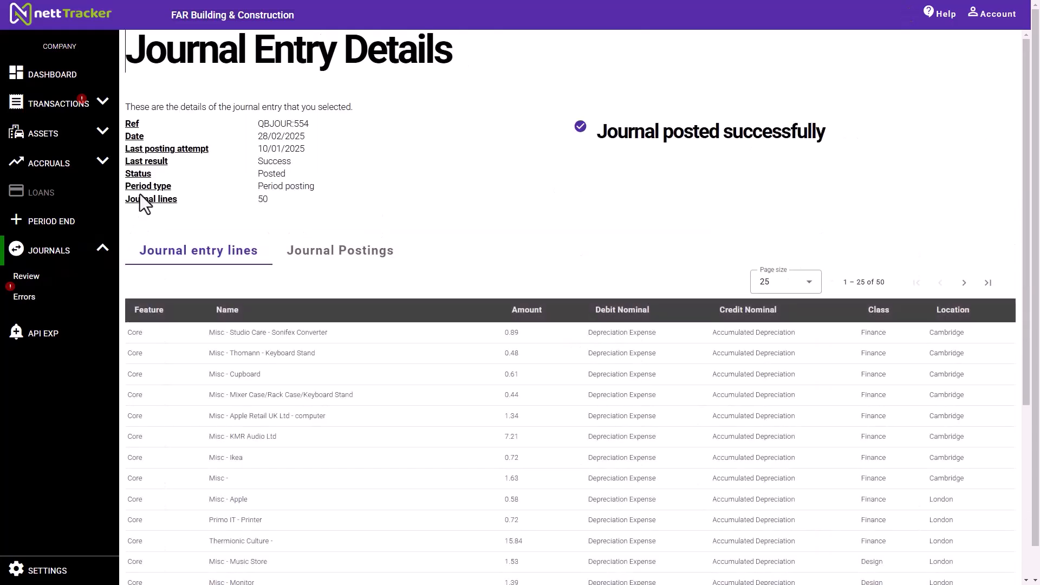
pyautogui.click(31, 308)
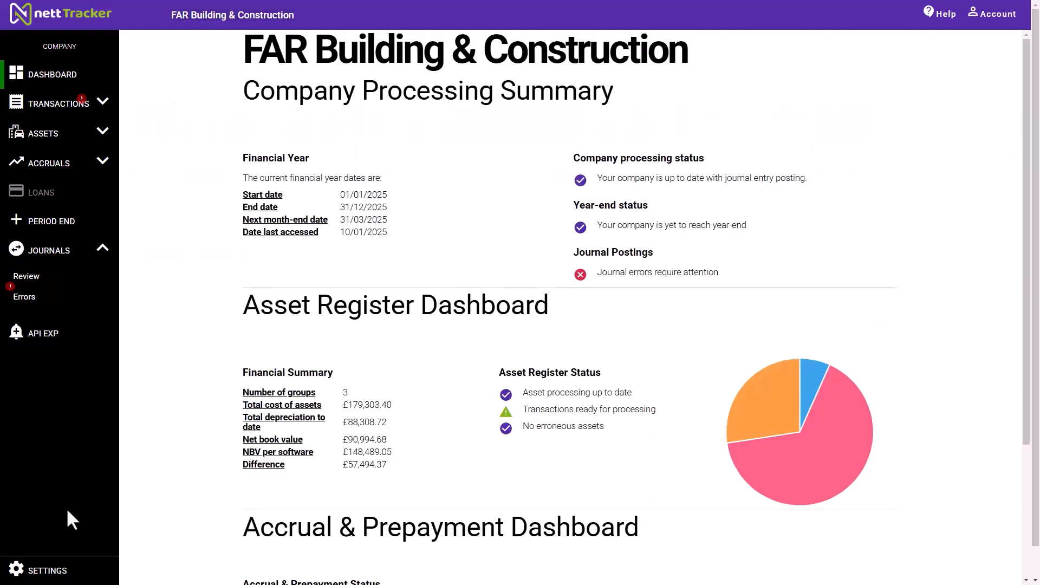
# View the general company settings and look at the account options and the help.
pyautogui.click(39, 572)
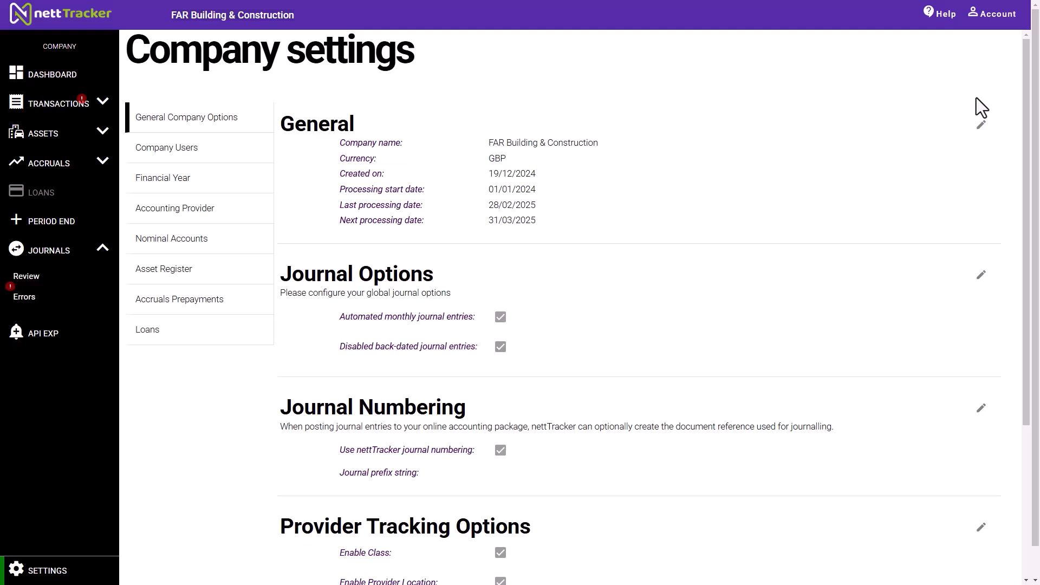
pyautogui.click(995, 16)
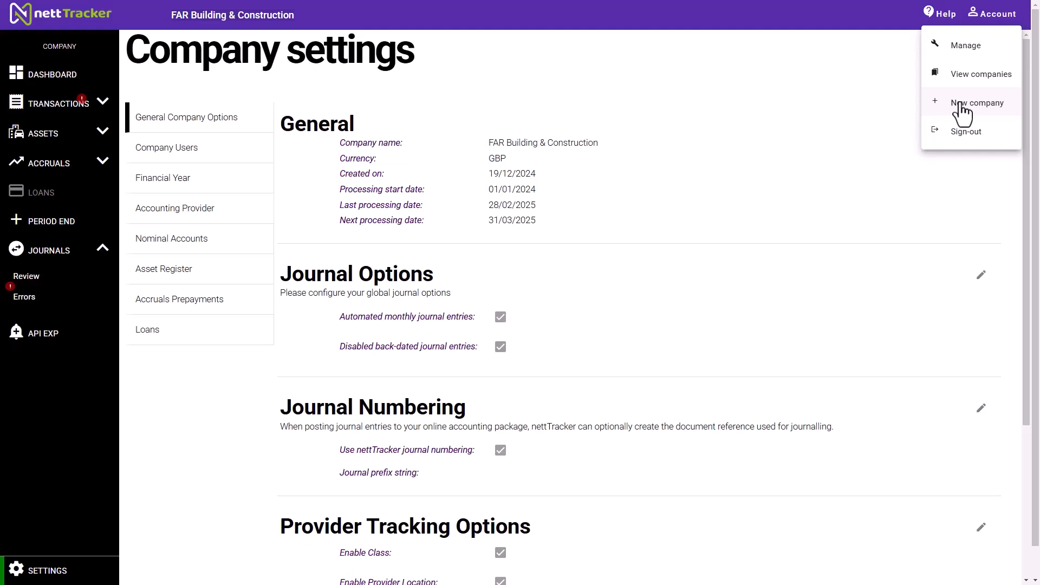
pyautogui.click(956, 142)
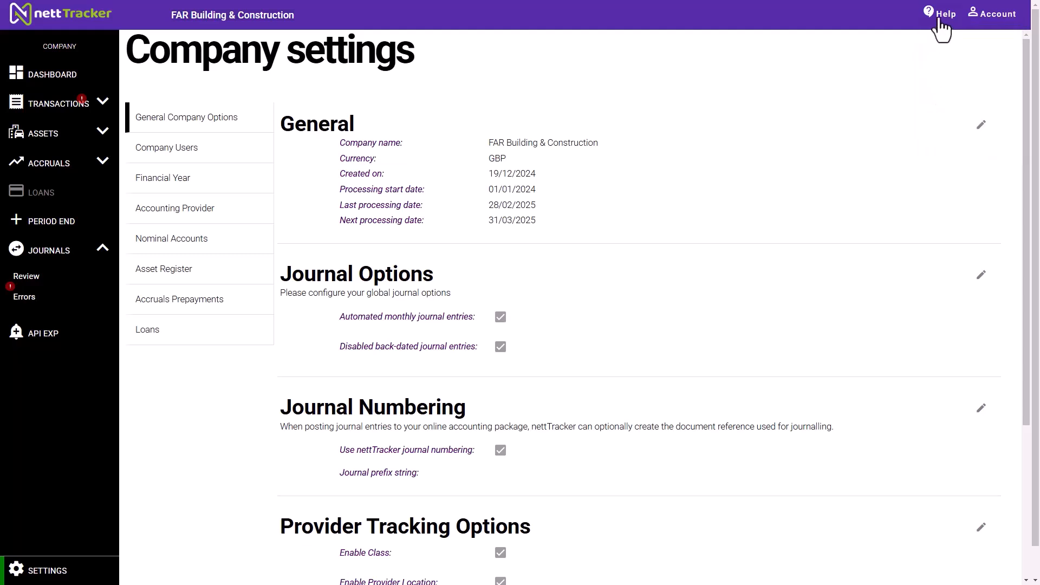
pyautogui.click(941, 27)
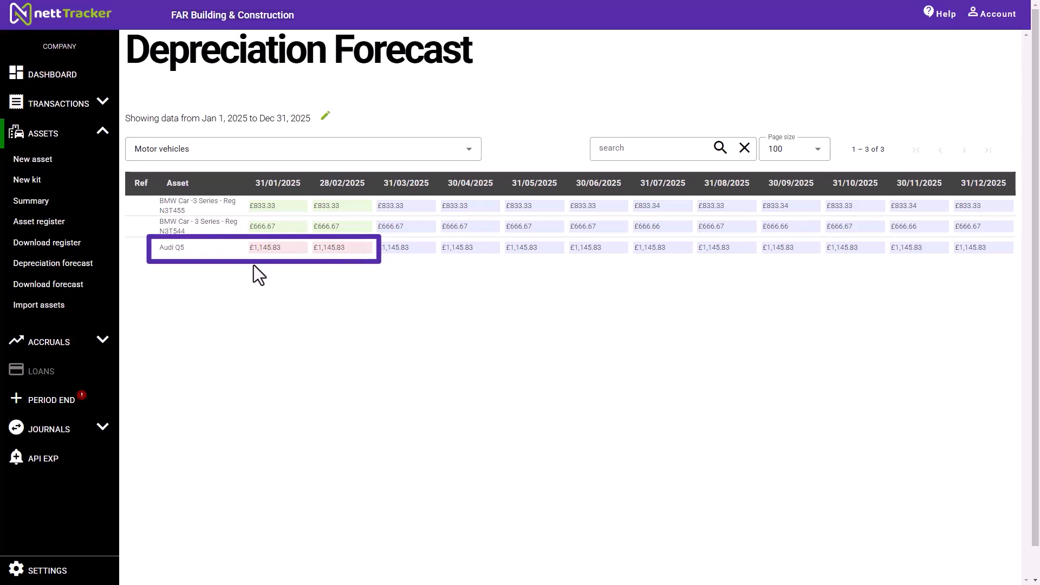
# Run period end processing again with the period end date set to 28/02/2025.
pyautogui.click(59, 405)
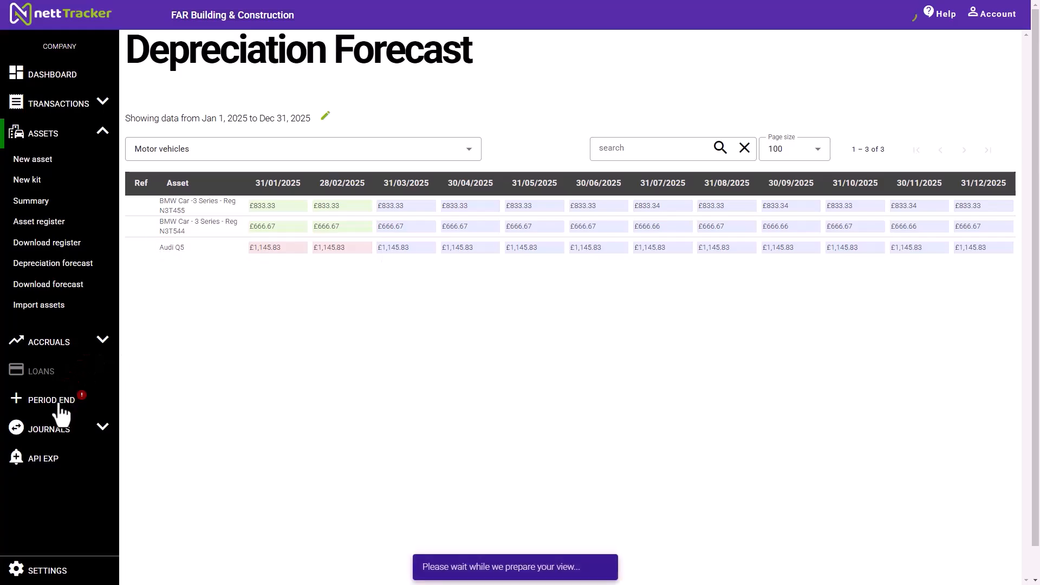
pyautogui.click(689, 174)
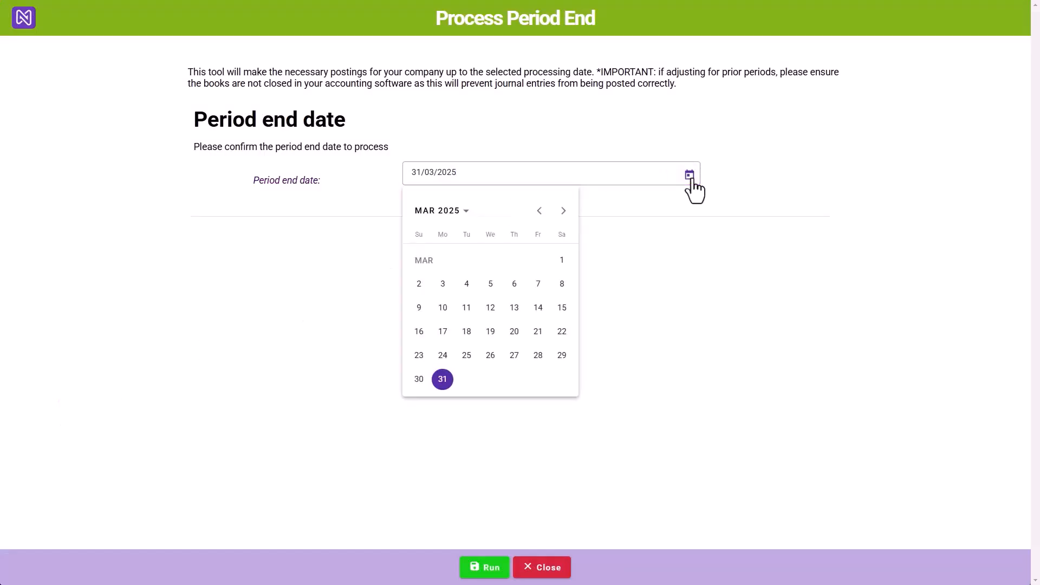
pyautogui.click(538, 211)
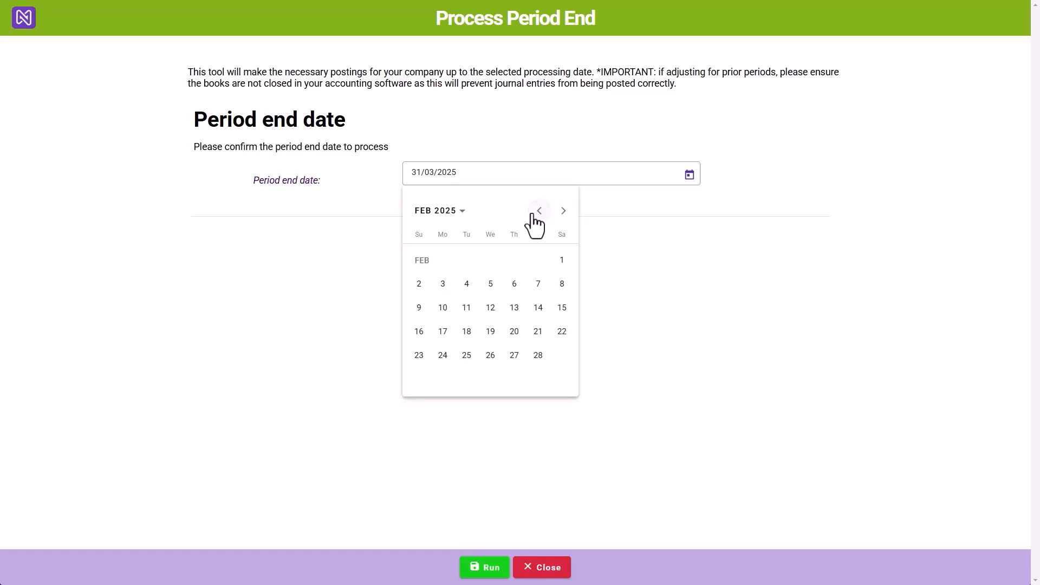
pyautogui.click(538, 355)
pyautogui.click(490, 569)
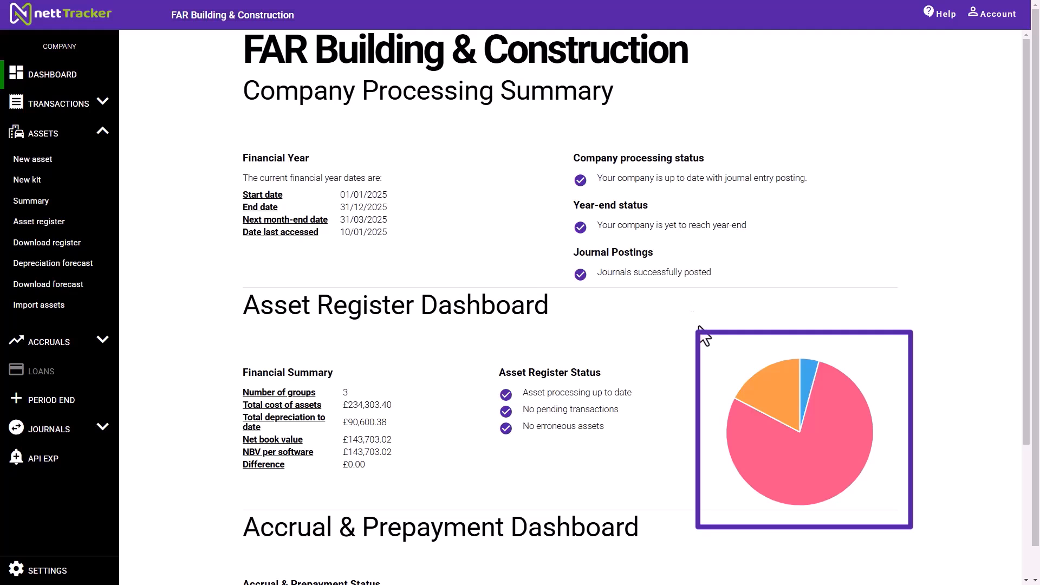
# Examine the dashboard chart values for Office Furniture and Motor vehicles and the accrual and prepayment financial summary.
pyautogui.moveTo(758, 376)
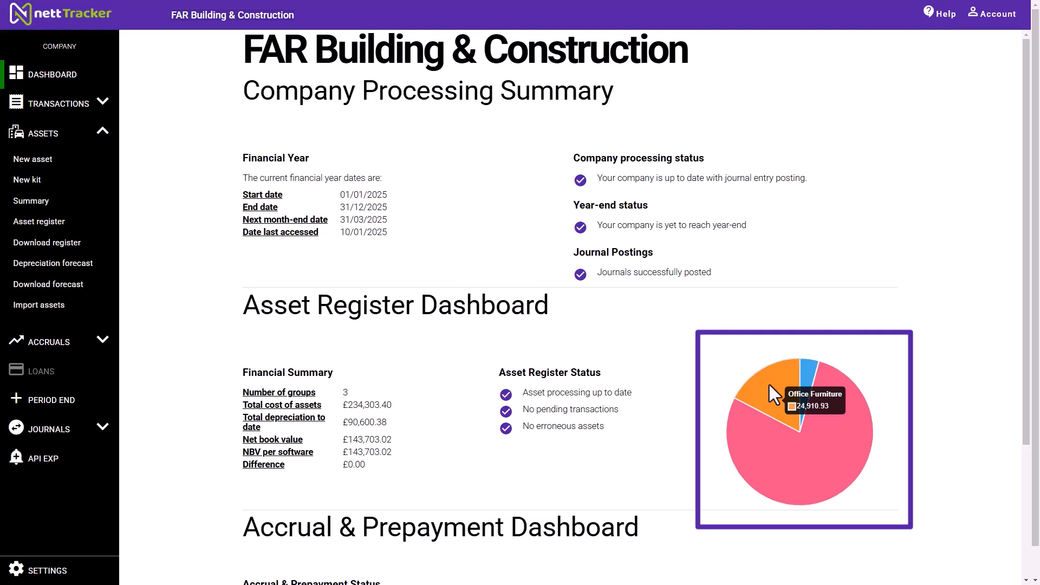
pyautogui.moveTo(831, 402)
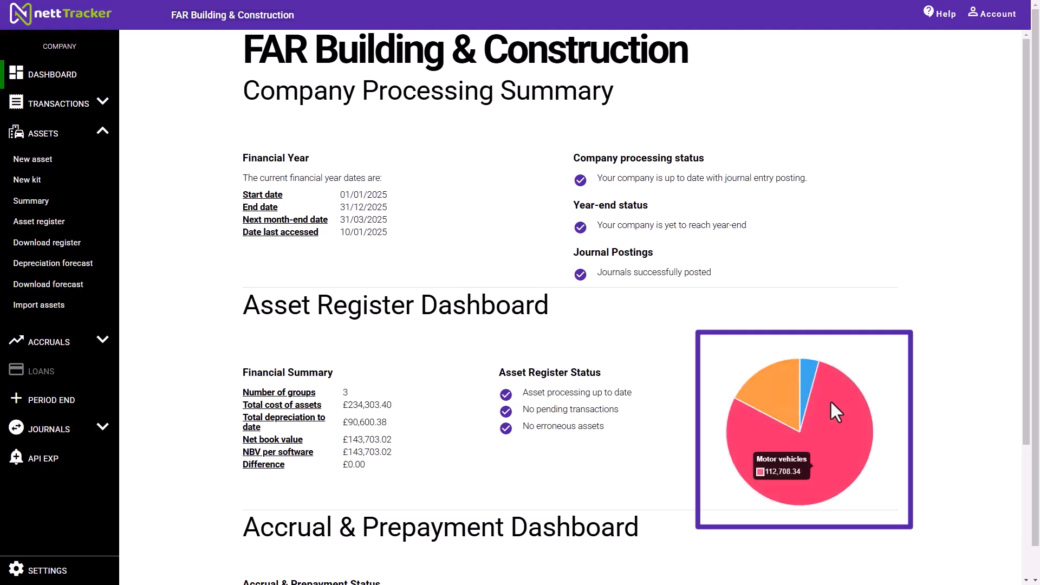
pyautogui.scroll(-3, 350, 332)
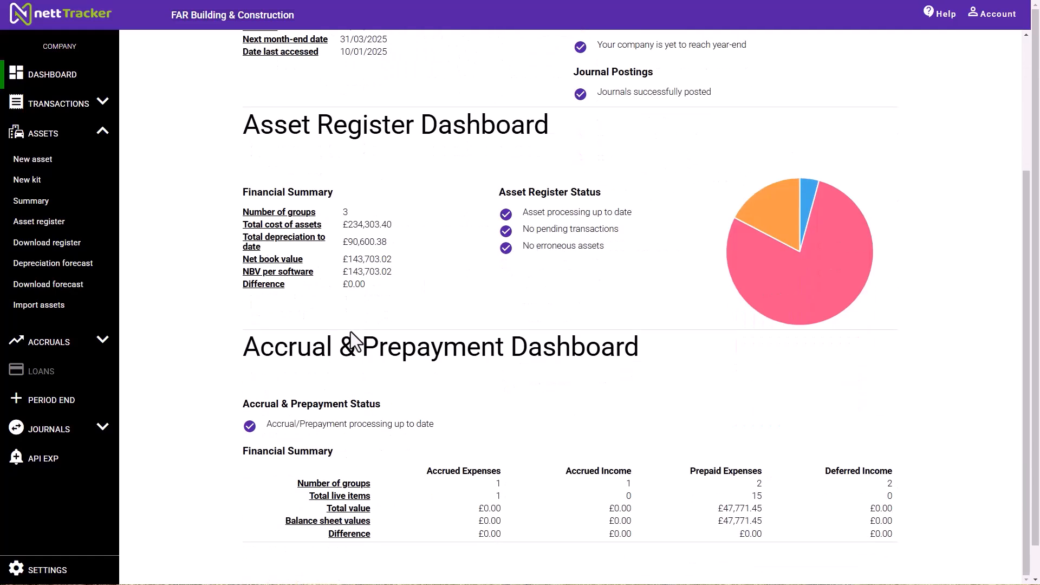
pyautogui.click(48, 342)
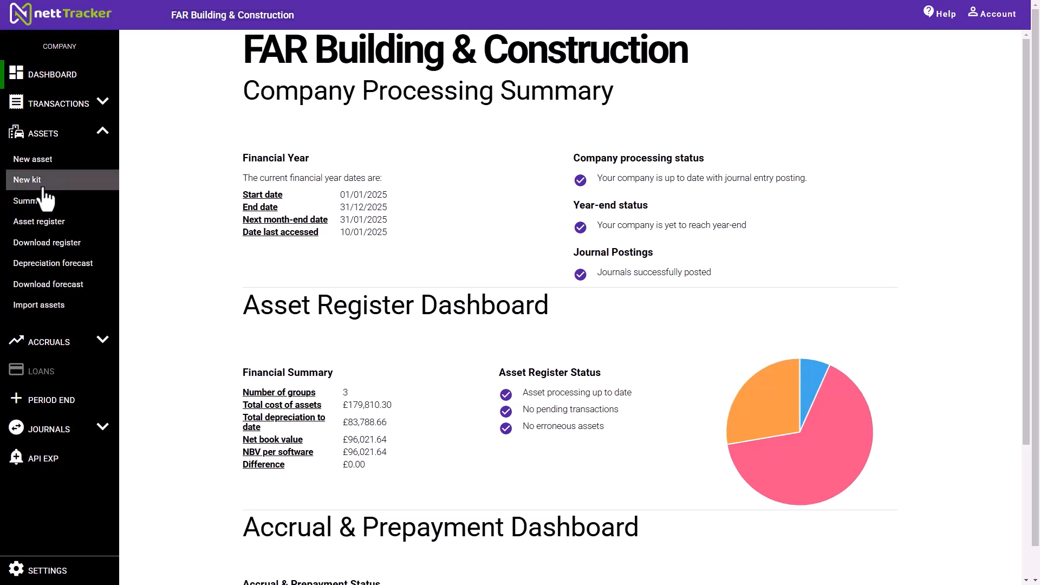
# Run the asset register report for the financial year Jan 1, 2025 - Dec 31, 2025.
pyautogui.click(43, 231)
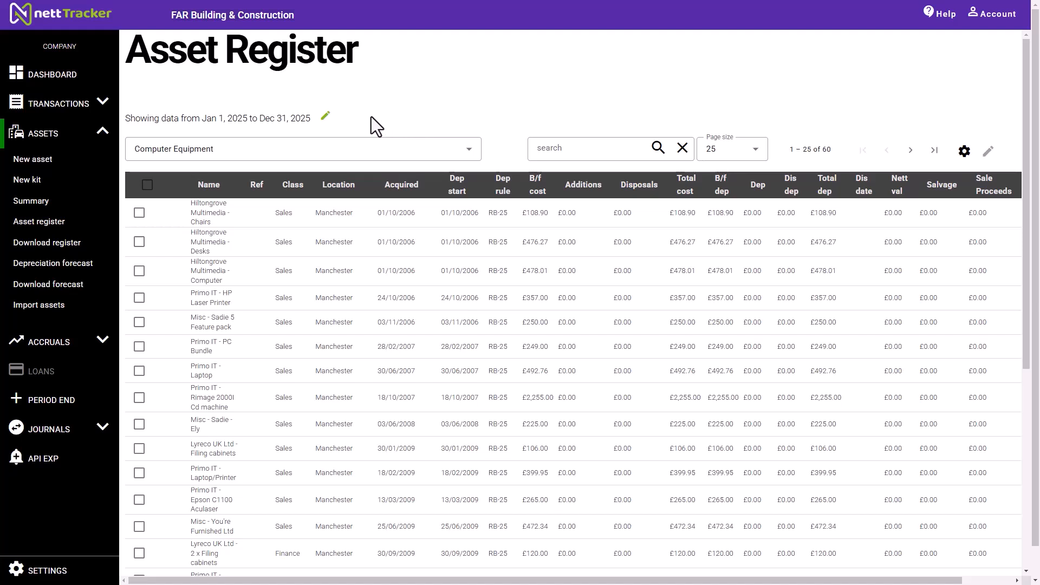
pyautogui.click(327, 121)
pyautogui.click(319, 180)
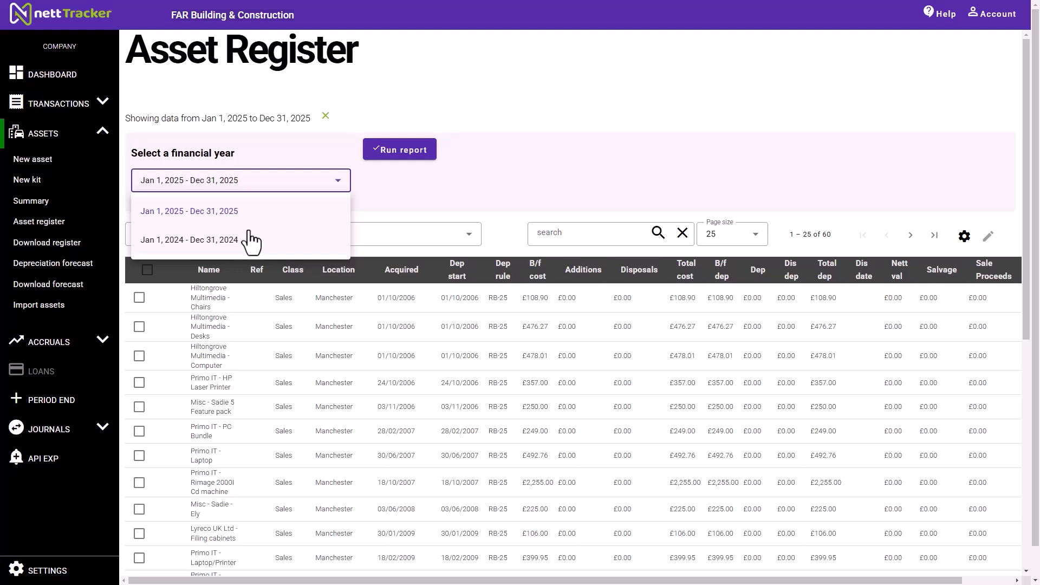
pyautogui.click(248, 211)
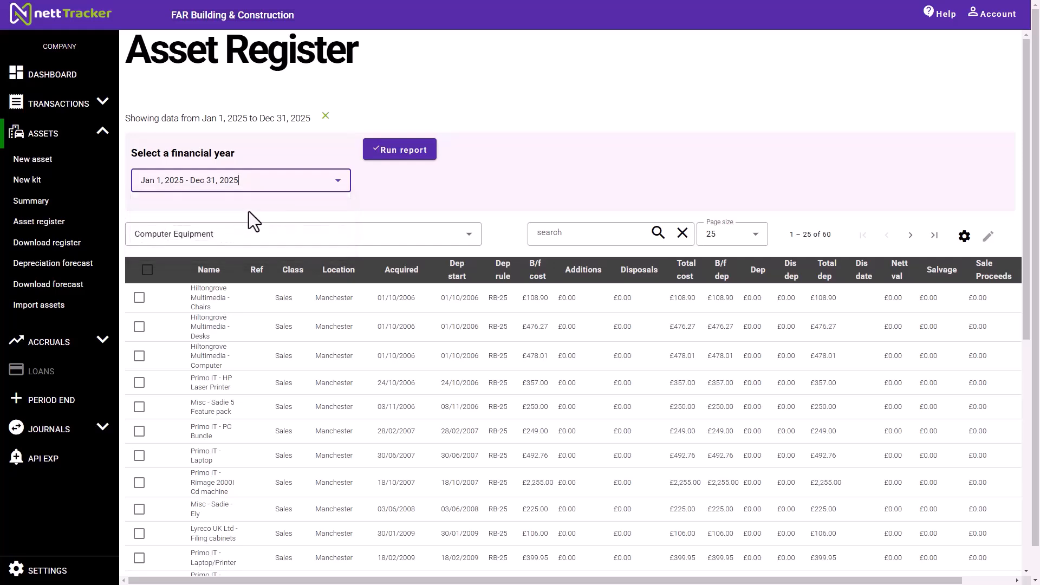
pyautogui.click(374, 155)
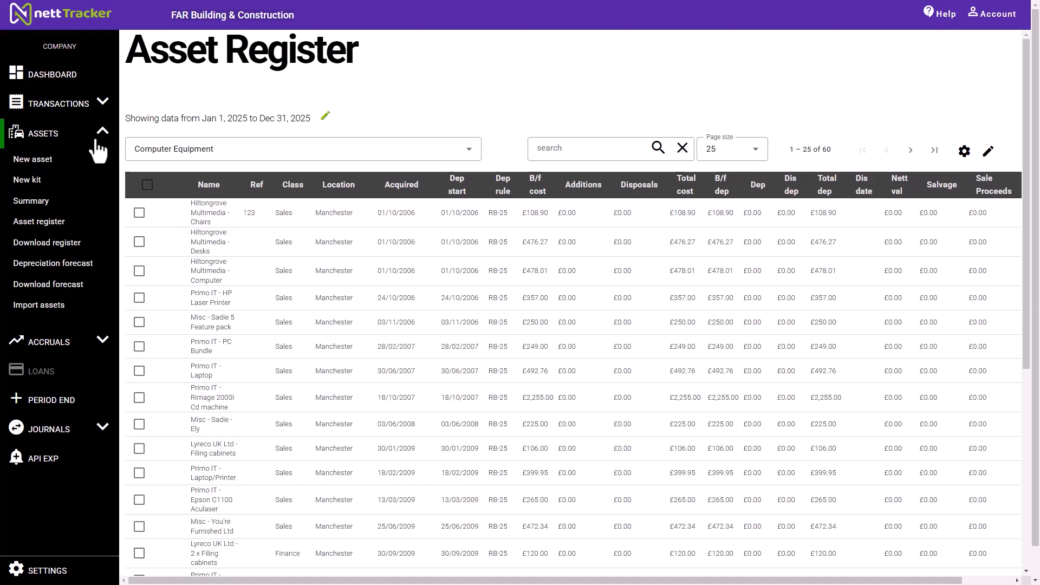
# View the asset register for Motor vehicles and Office Furniture, and return to the Computer Equipment group.
pyautogui.click(328, 154)
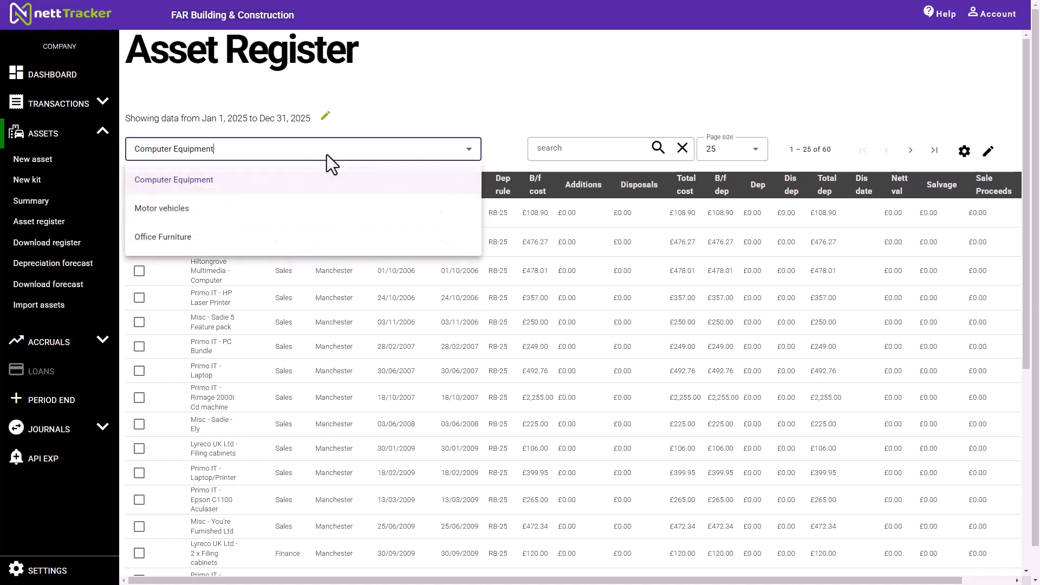
pyautogui.click(183, 208)
pyautogui.click(200, 161)
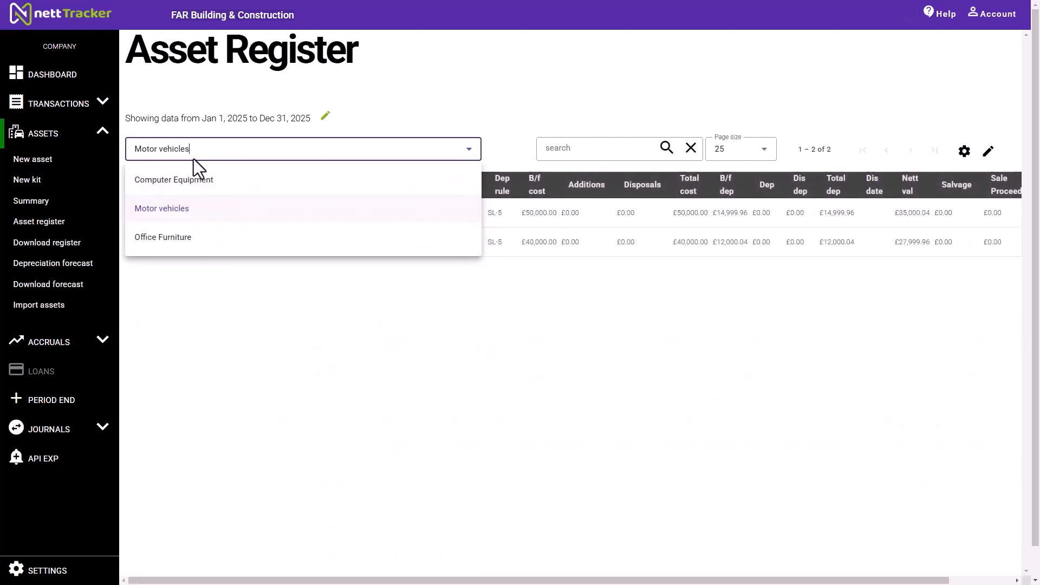
pyautogui.click(171, 247)
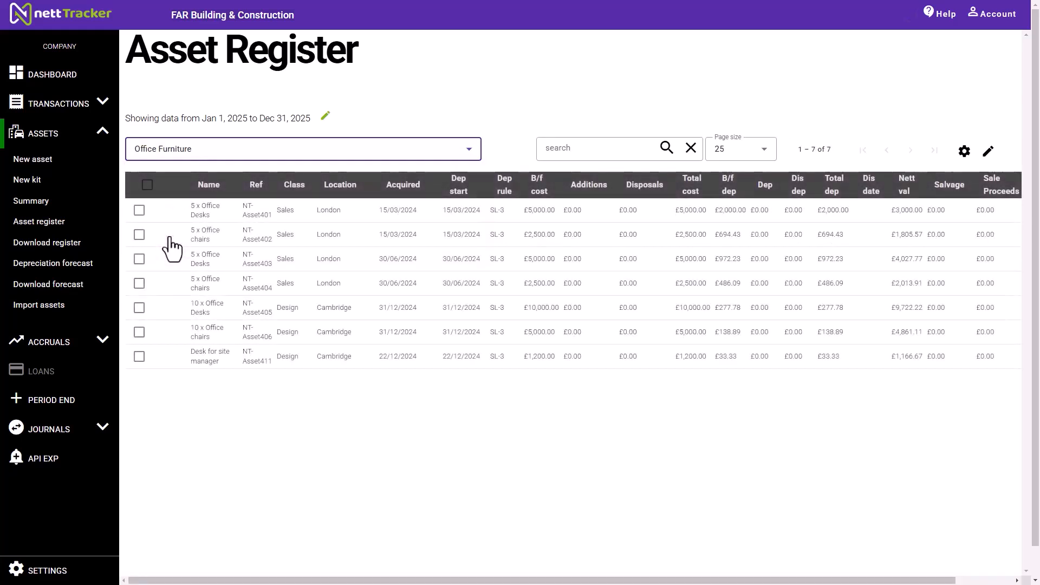
pyautogui.click(209, 162)
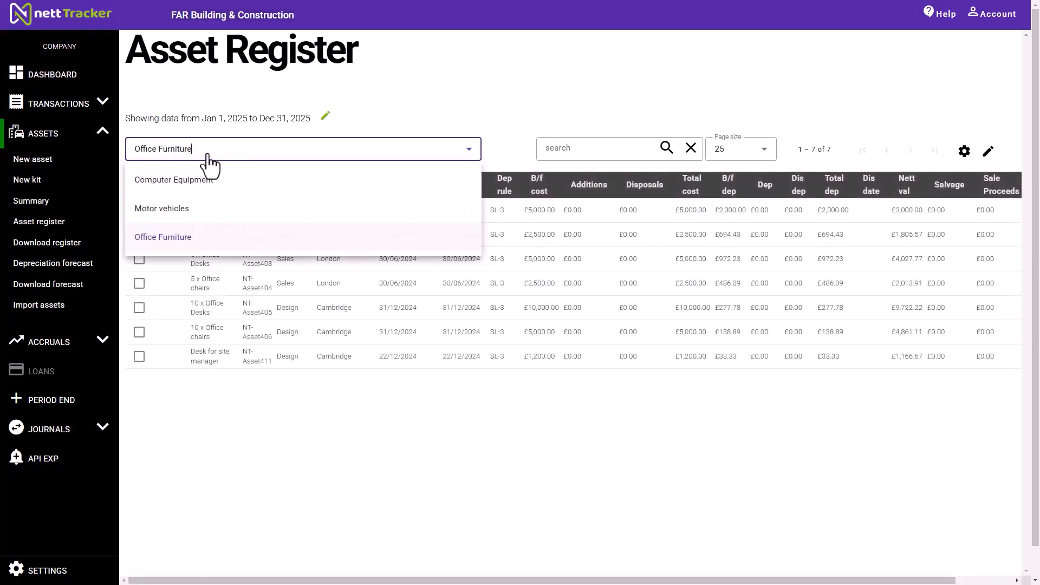
pyautogui.click(185, 183)
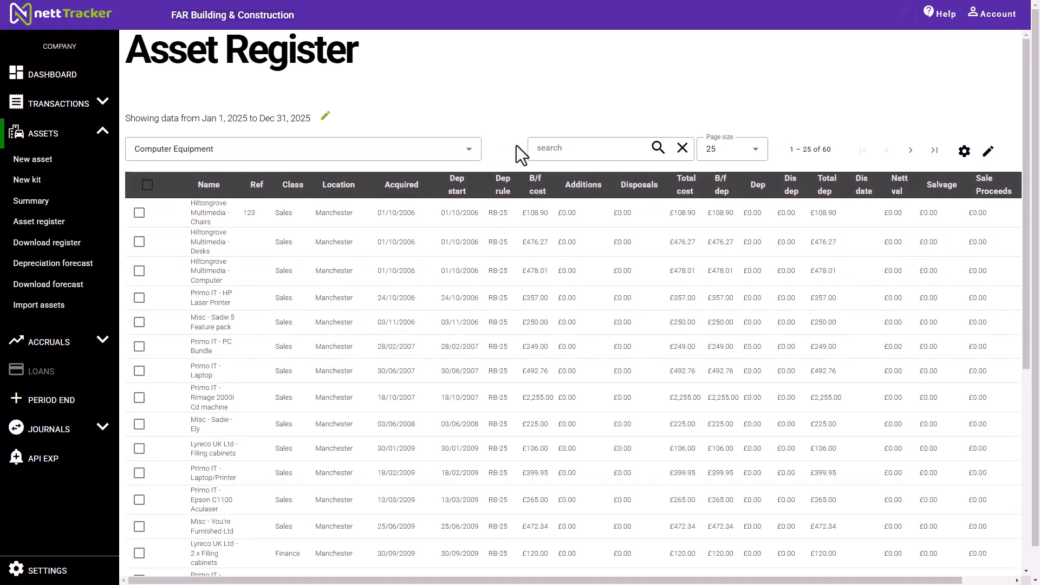
# Search the Computer Equipment register for the asset reference 123.
pyautogui.click(554, 148)
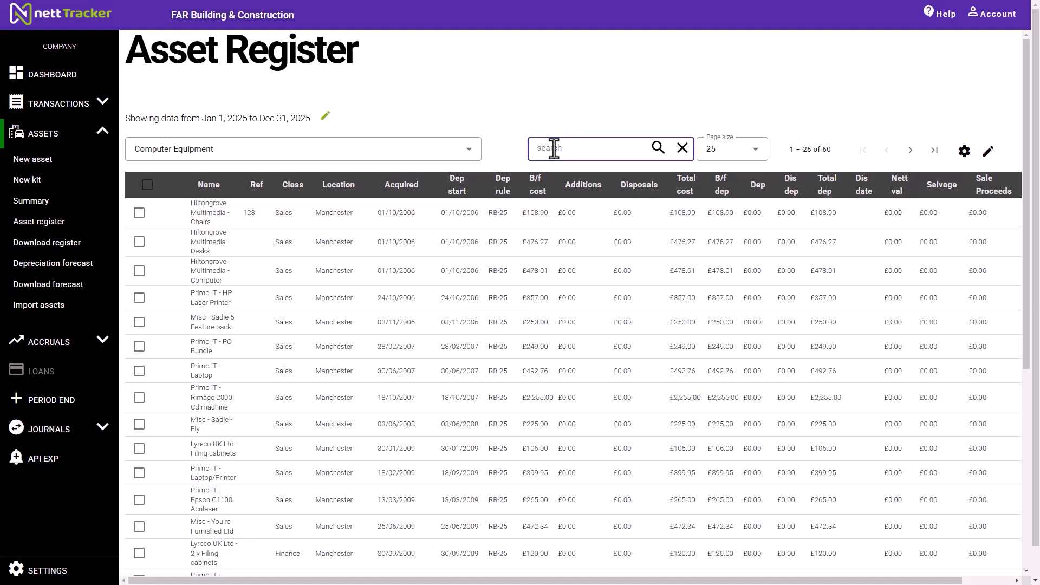
pyautogui.write('123')
pyautogui.click(657, 147)
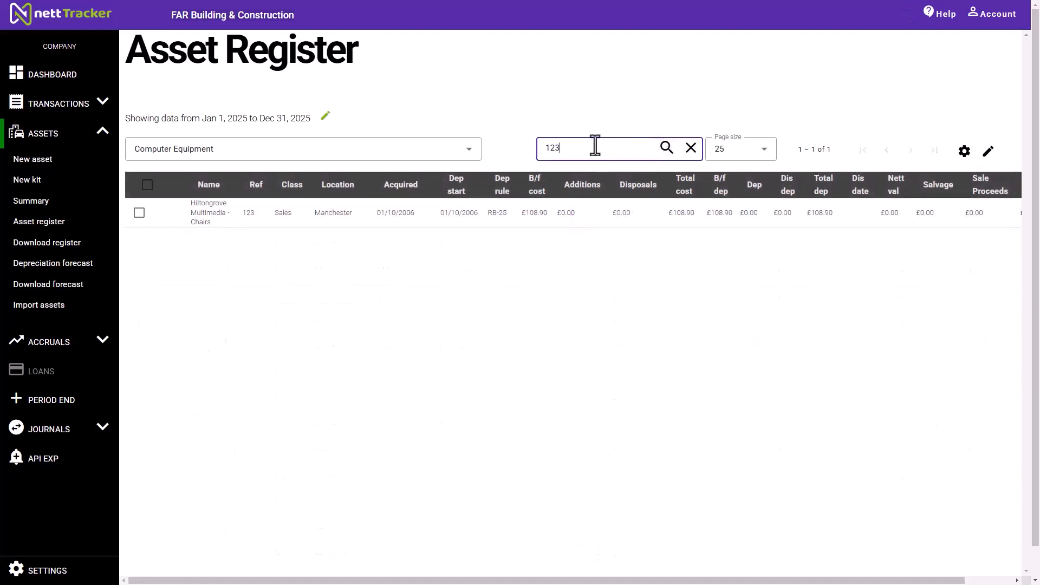
# Search the register for "amp" instead, and clear the search to list all computer equipment.
pyautogui.press('BackSpace')
pyautogui.press('BackSpace')
pyautogui.press('BackSpace')
pyautogui.write('amp')
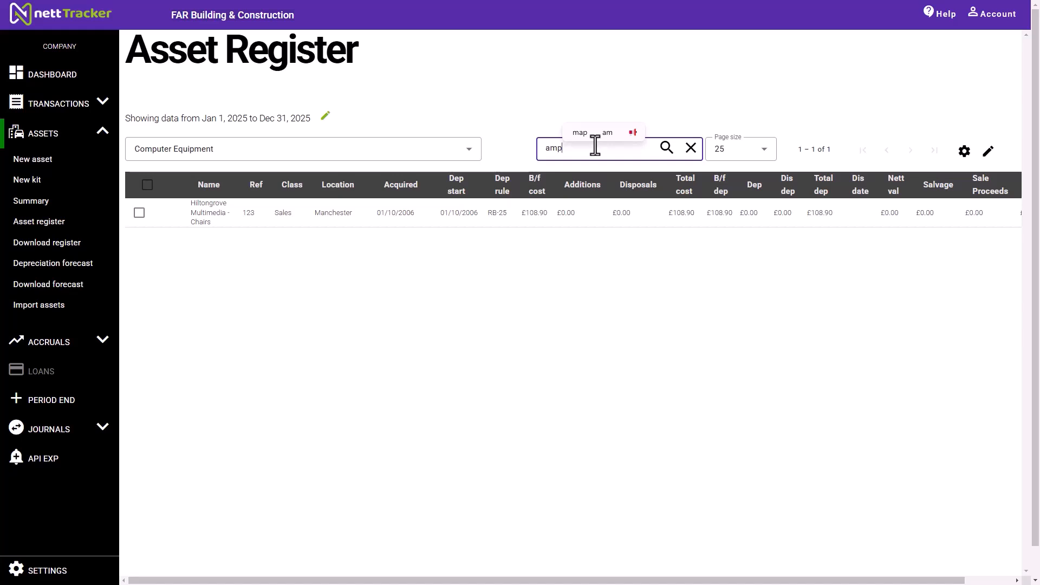
pyautogui.click(667, 150)
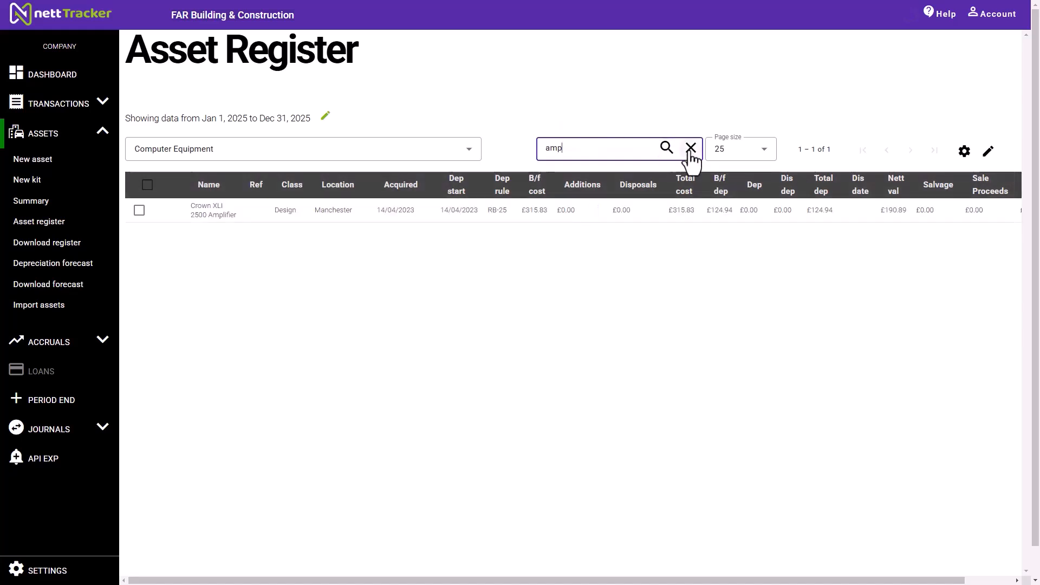
pyautogui.click(690, 149)
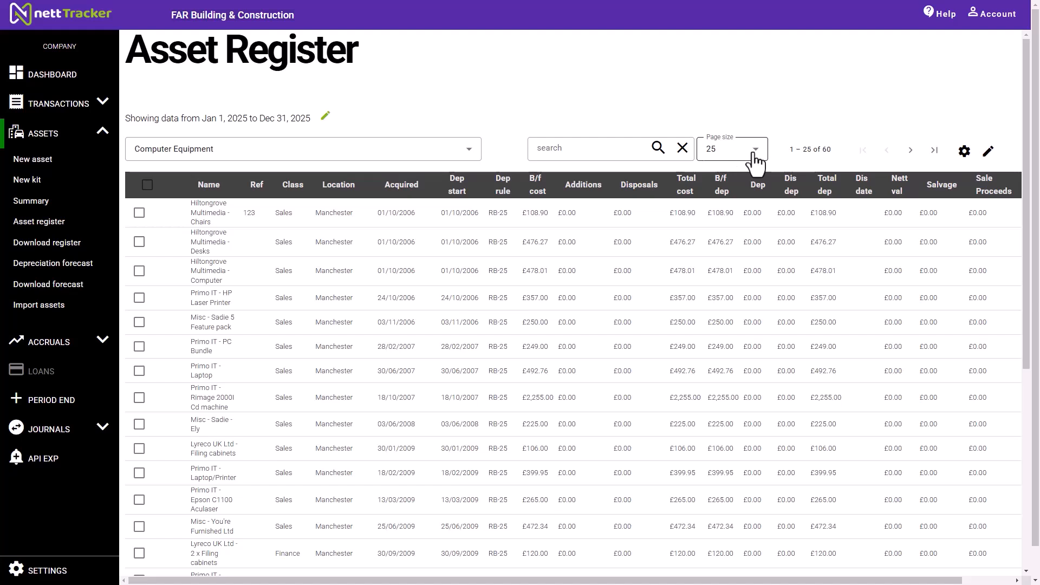
# Set the register's page size to 10 and browse through its pages of computer equipment.
pyautogui.click(754, 154)
pyautogui.click(756, 182)
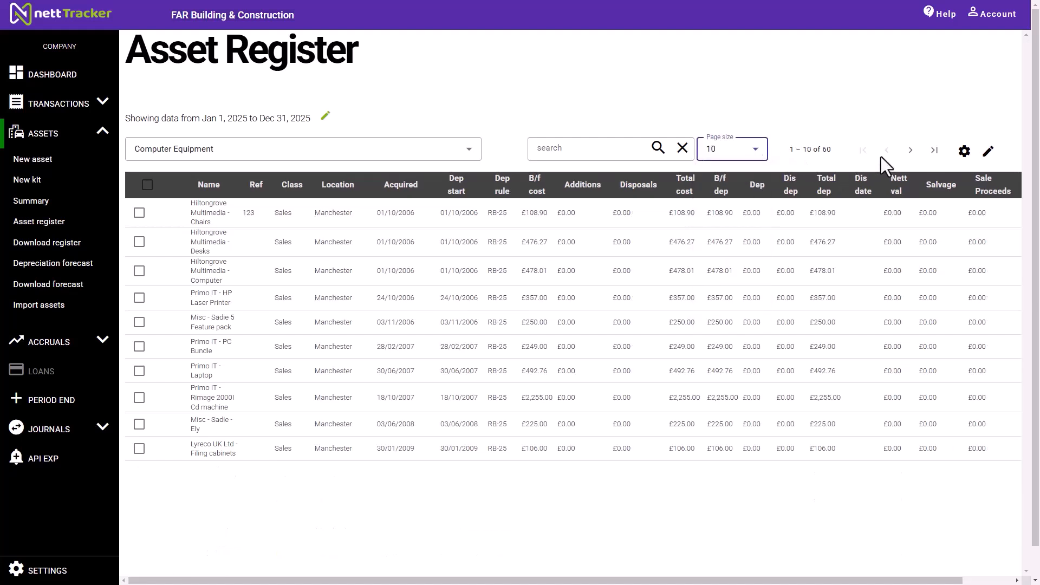
pyautogui.click(882, 156)
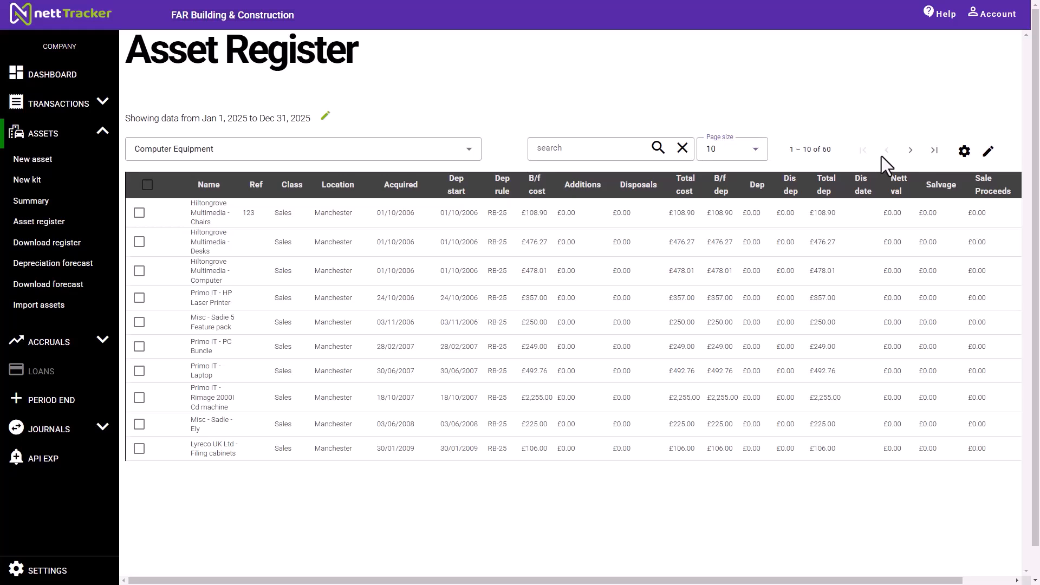
pyautogui.click(910, 158)
pyautogui.click(909, 157)
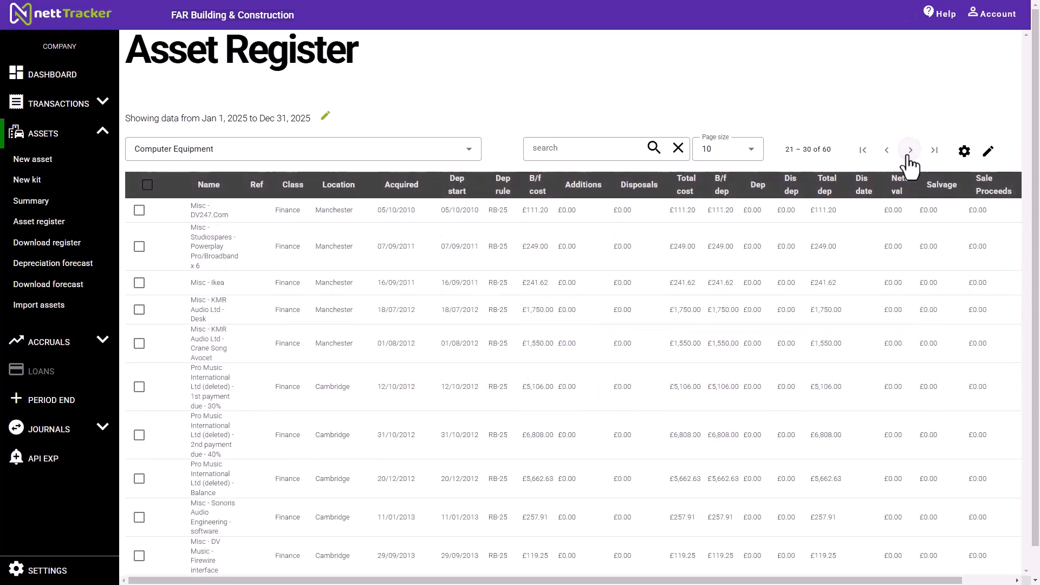
pyautogui.click(909, 157)
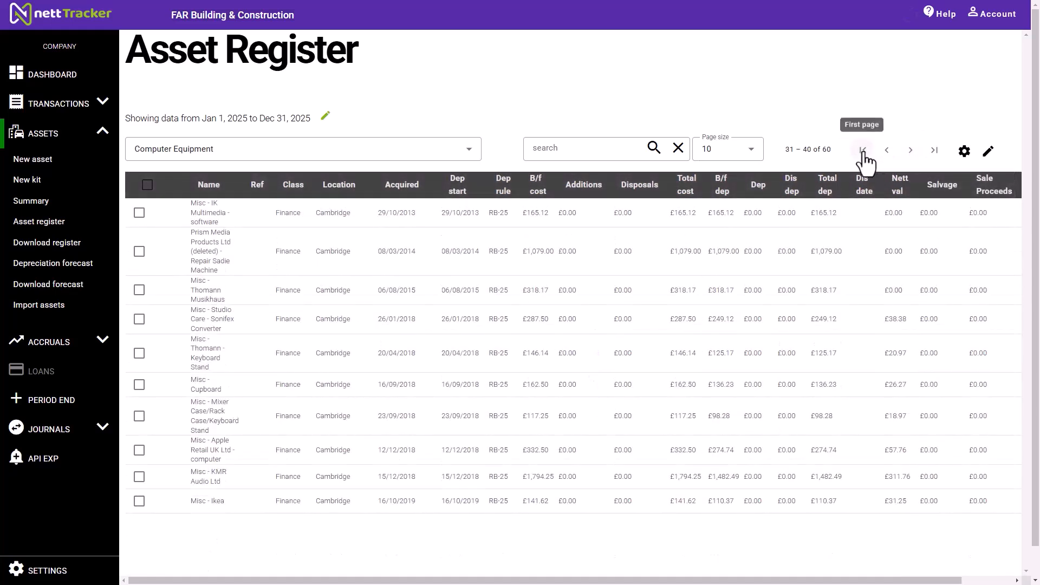
pyautogui.click(863, 153)
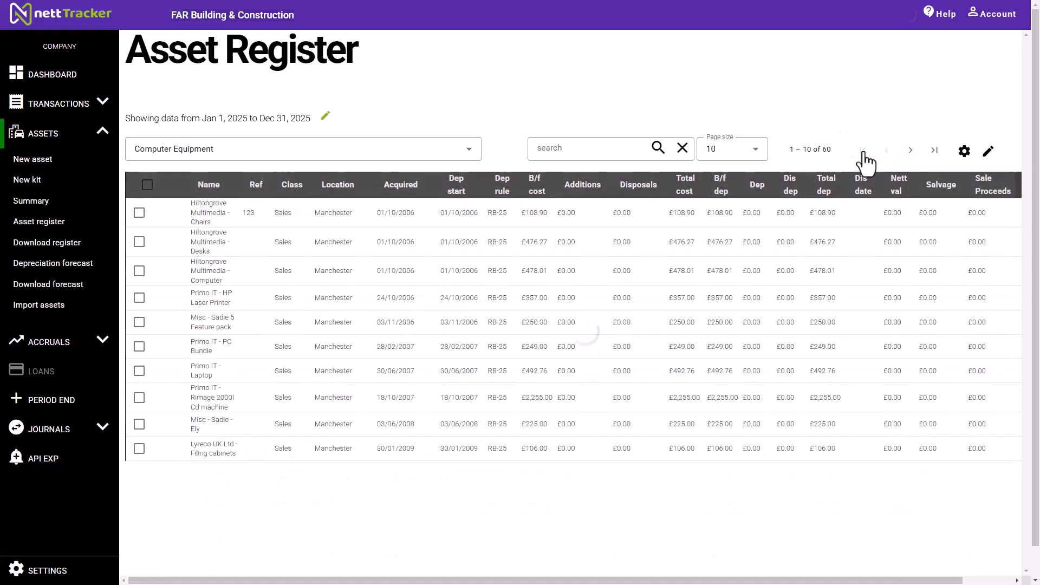
pyautogui.click(934, 151)
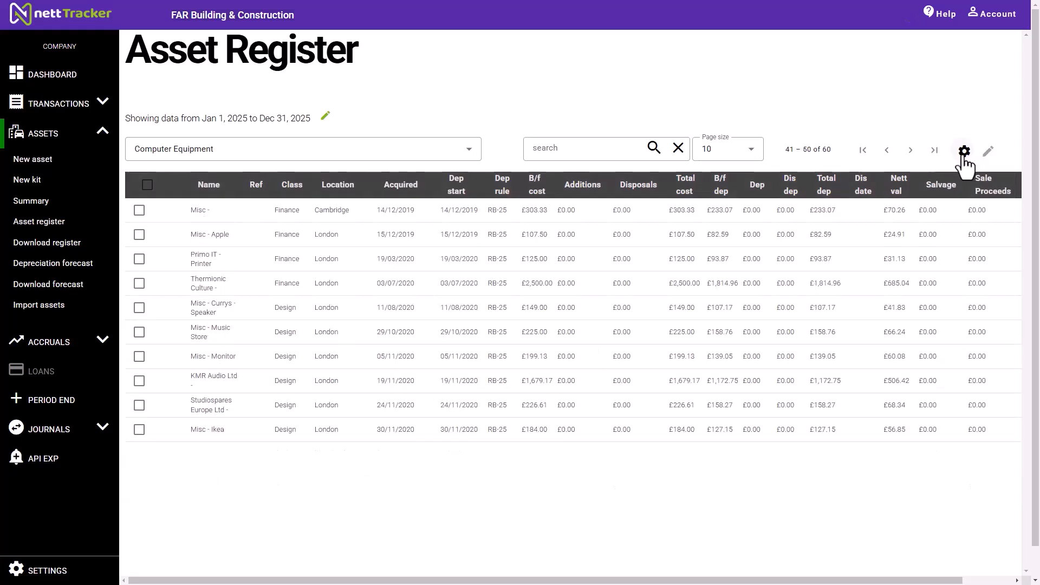
# Hide the Asset ref column in the asset register and close the column list.
pyautogui.click(964, 153)
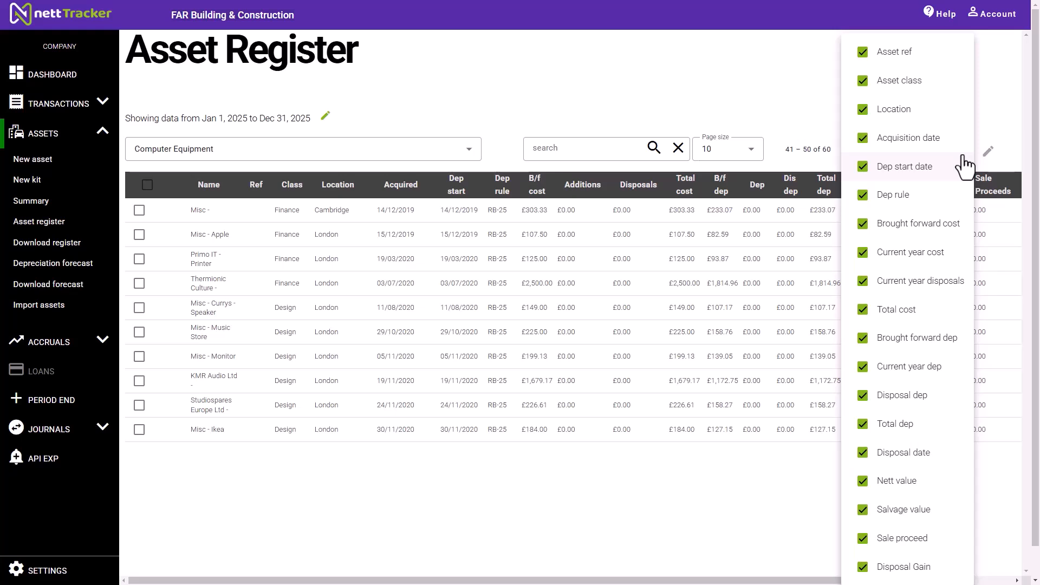
pyautogui.click(863, 53)
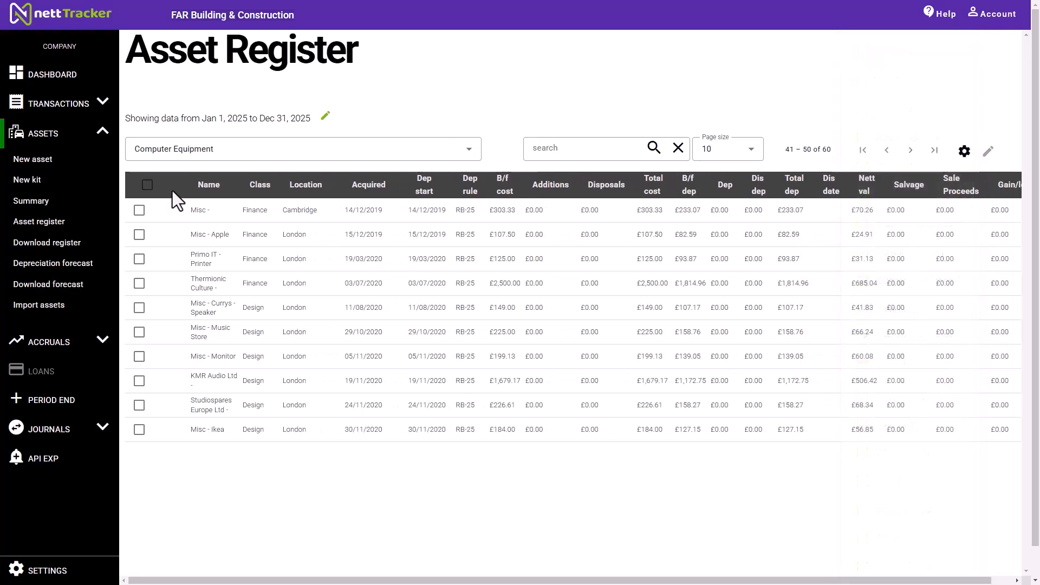
pyautogui.press('ctrl')
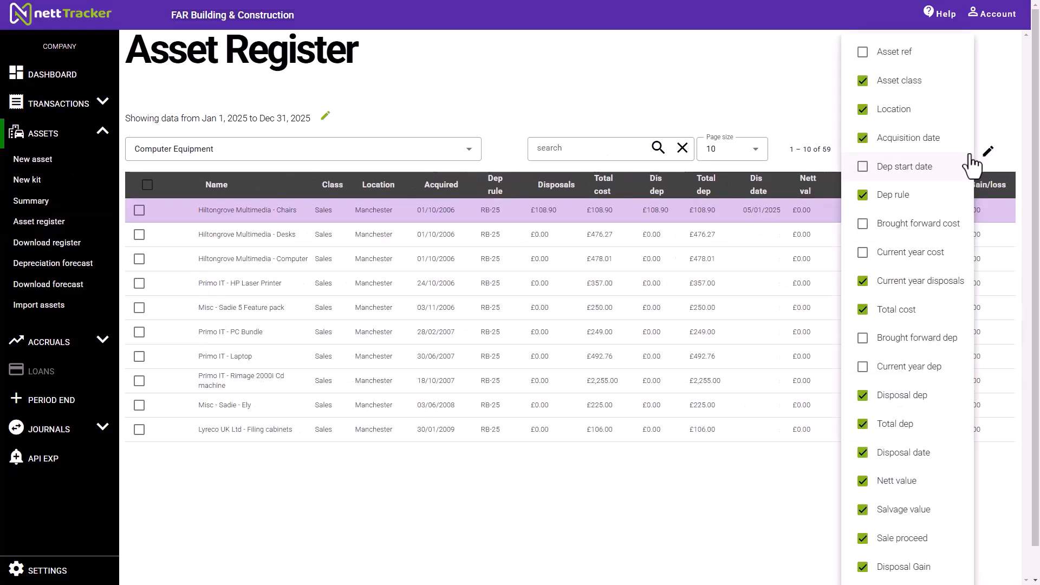
pyautogui.click(724, 112)
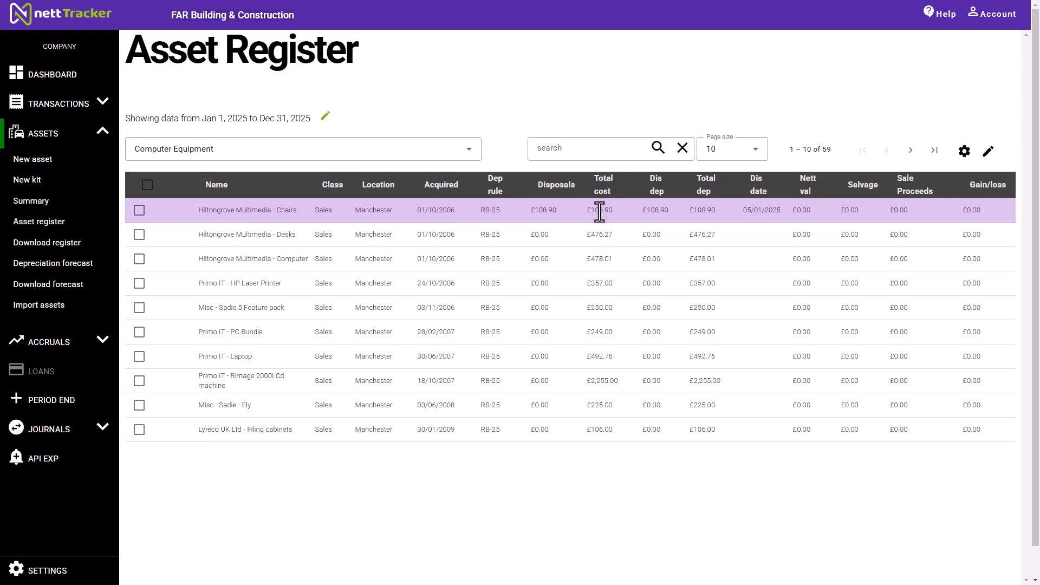
# Examine the disposal and depreciation values of the disposed Hiltongrove Multimedia - Chairs asset.
pyautogui.click(550, 210)
pyautogui.click(706, 210)
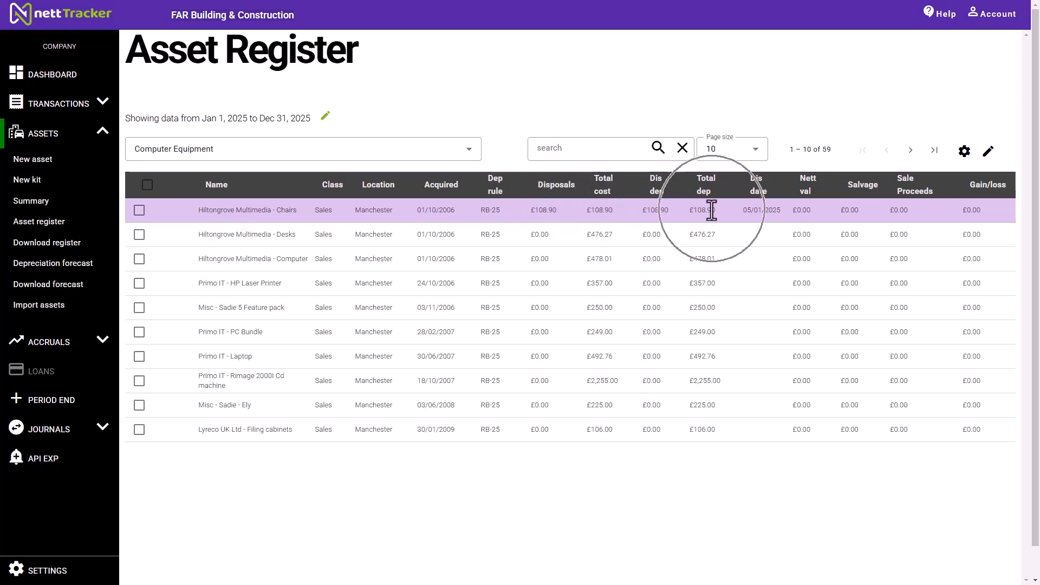
pyautogui.click(660, 211)
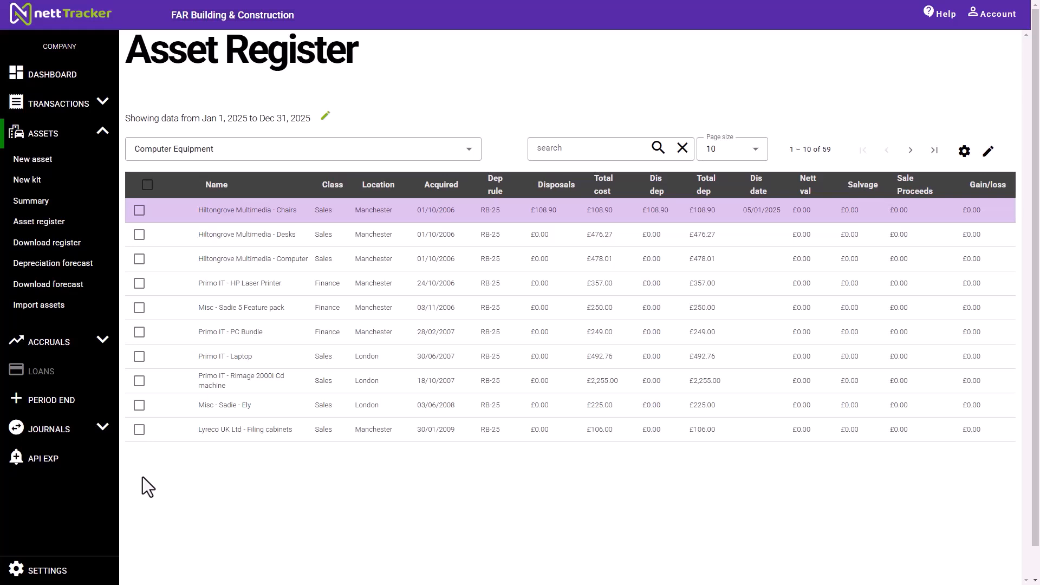
# Open the Lyreco UK Ltd - Filing cabinets asset for editing and look at which fields can be changed.
pyautogui.click(140, 436)
pyautogui.click(140, 434)
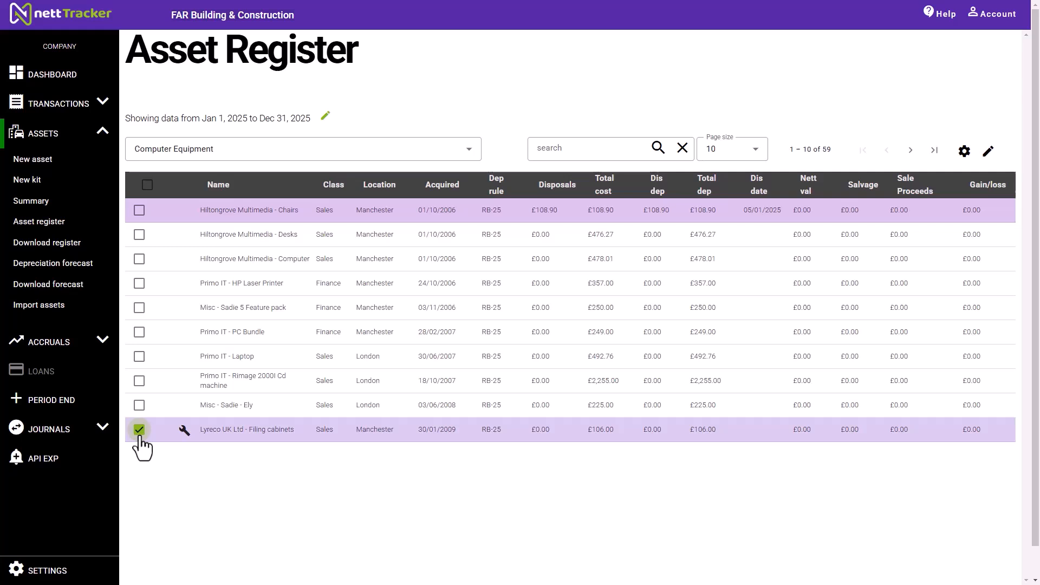
pyautogui.click(183, 433)
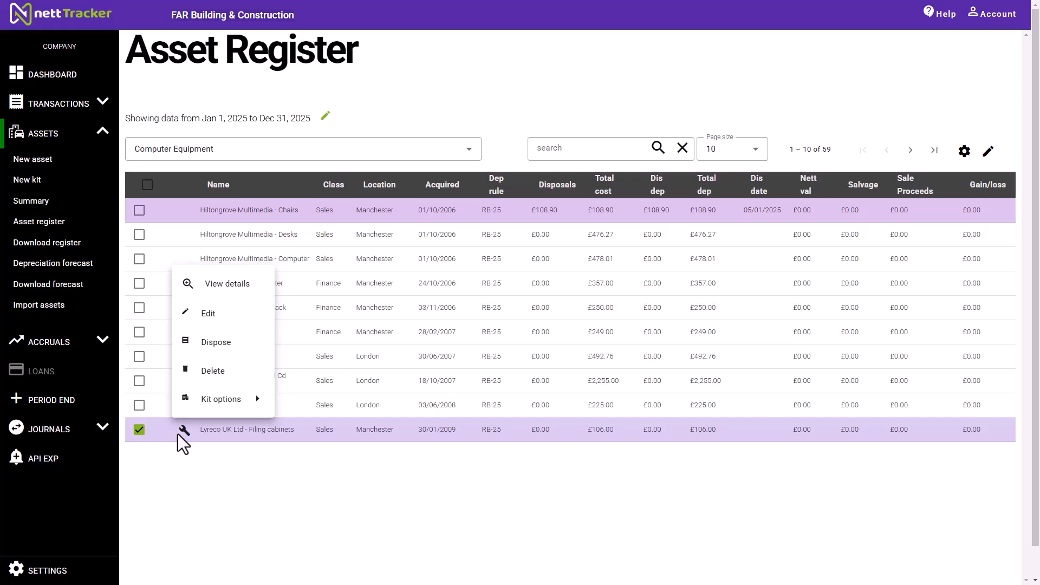
pyautogui.moveTo(217, 404)
pyautogui.click(225, 323)
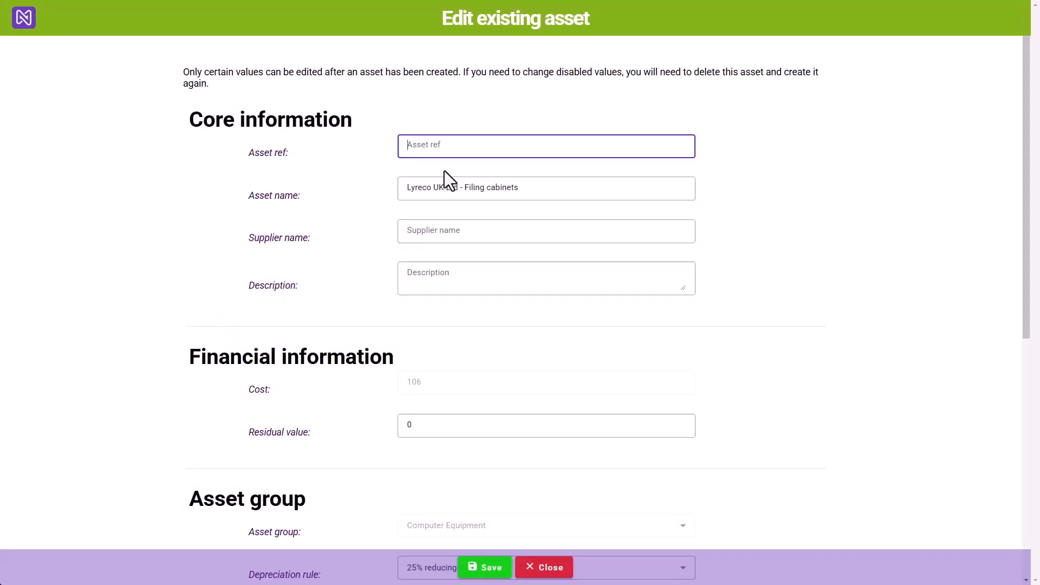
pyautogui.click(428, 145)
pyautogui.press('ctrl')
pyautogui.press('ctrl')
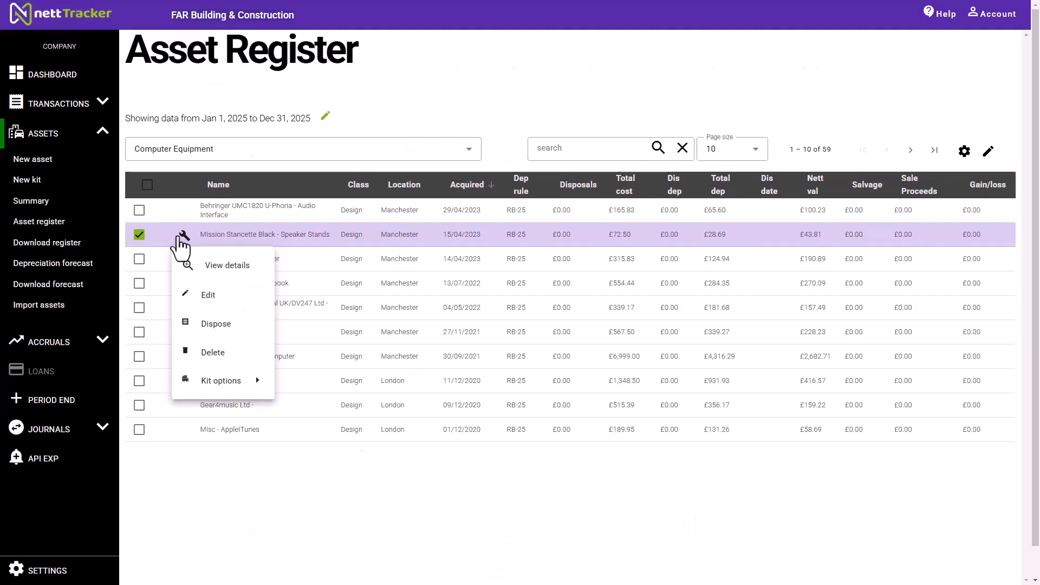
# View the details of Mission Stancette Black - Speaker Stands and examine its depreciation entries up to 28/02/2025.
pyautogui.click(202, 265)
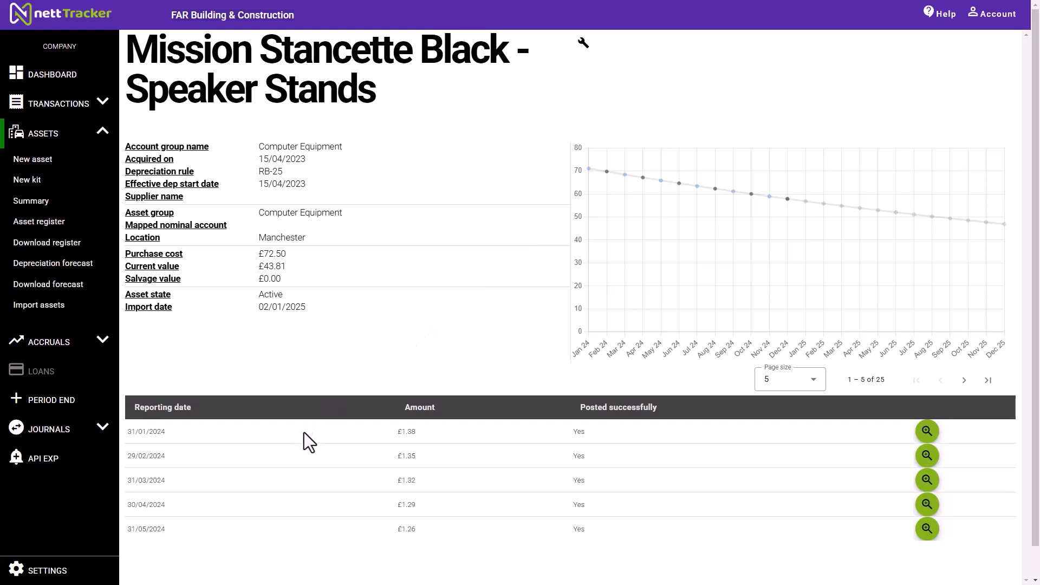
pyautogui.click(962, 385)
pyautogui.click(962, 384)
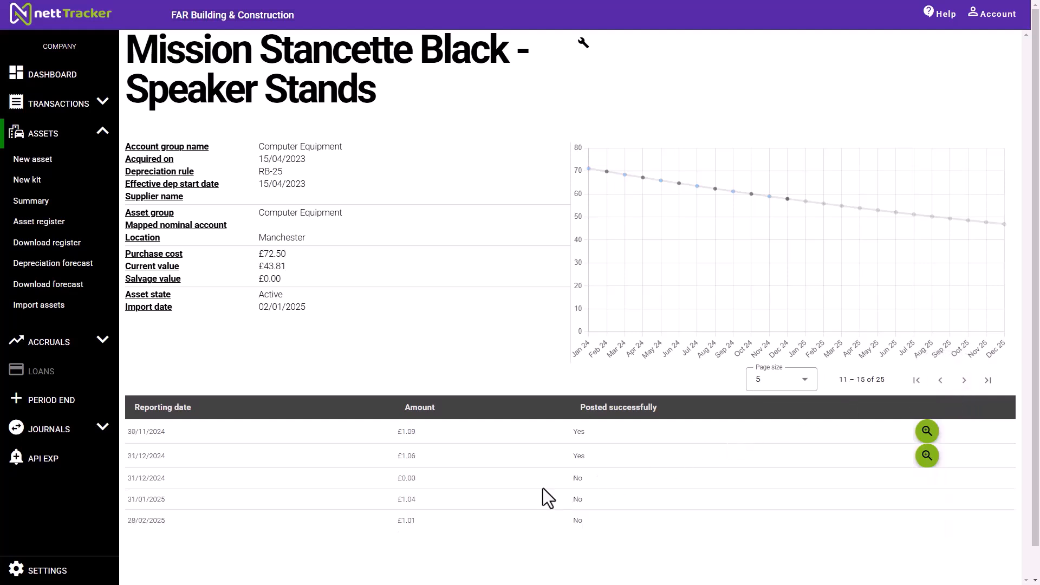
pyautogui.click(481, 504)
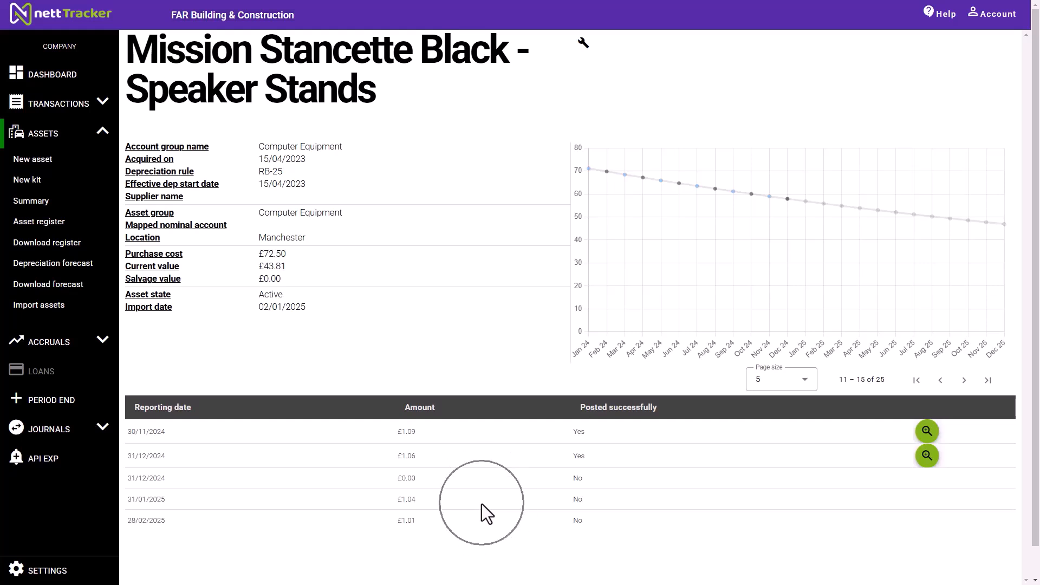
# View the next depreciation entries for the speaker stands, and sort the Computer Equipment asset register by acquisition date, newest first.
pyautogui.click(964, 382)
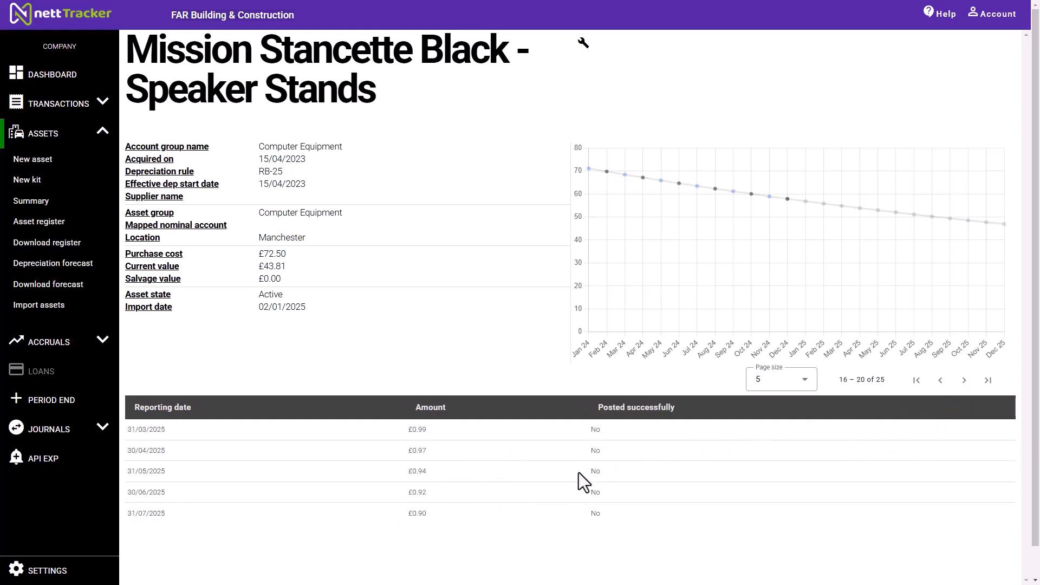
pyautogui.hotkey('alt', 'Left')
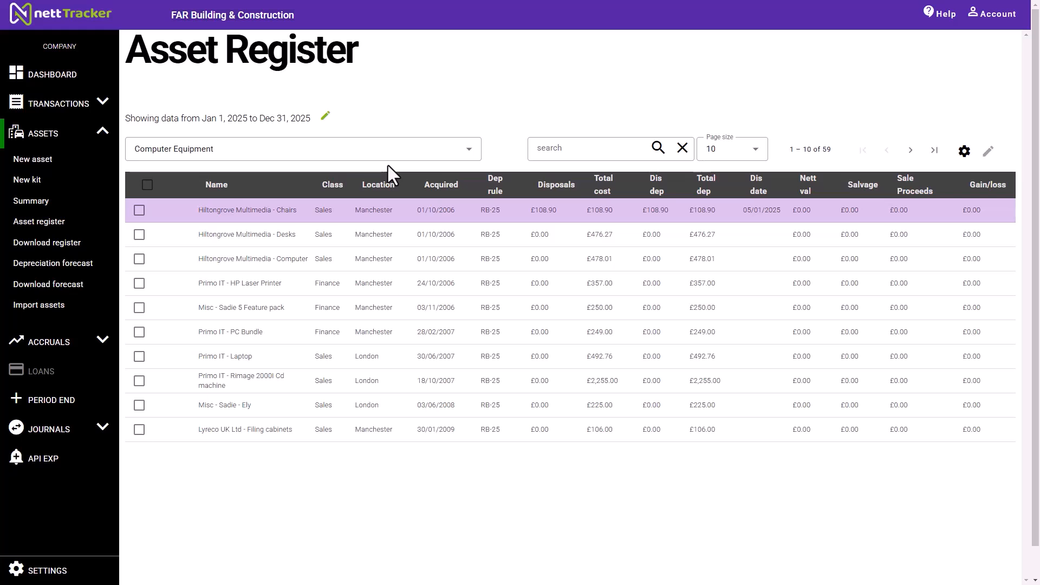
pyautogui.click(234, 185)
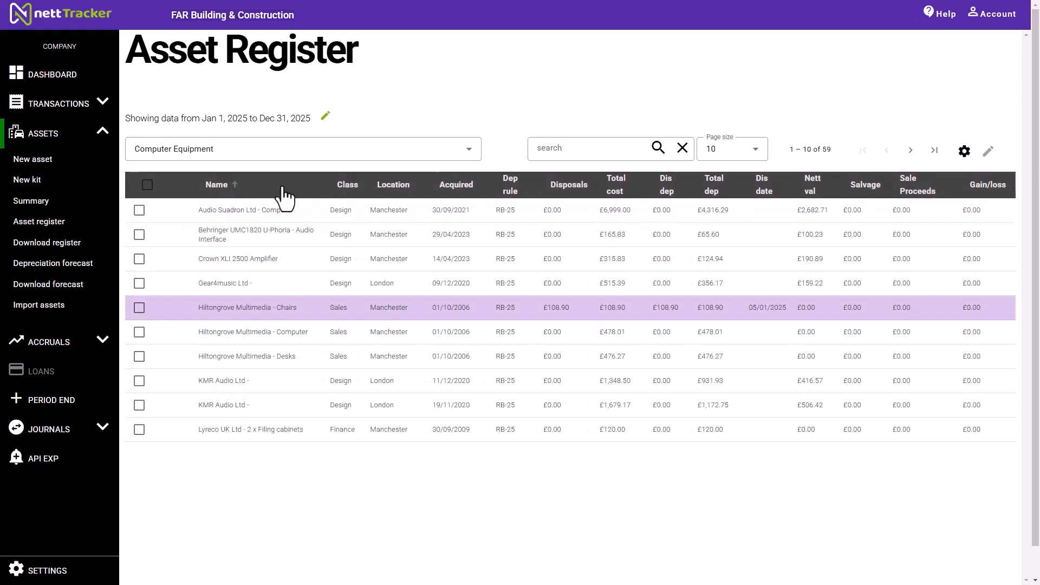
pyautogui.click(464, 186)
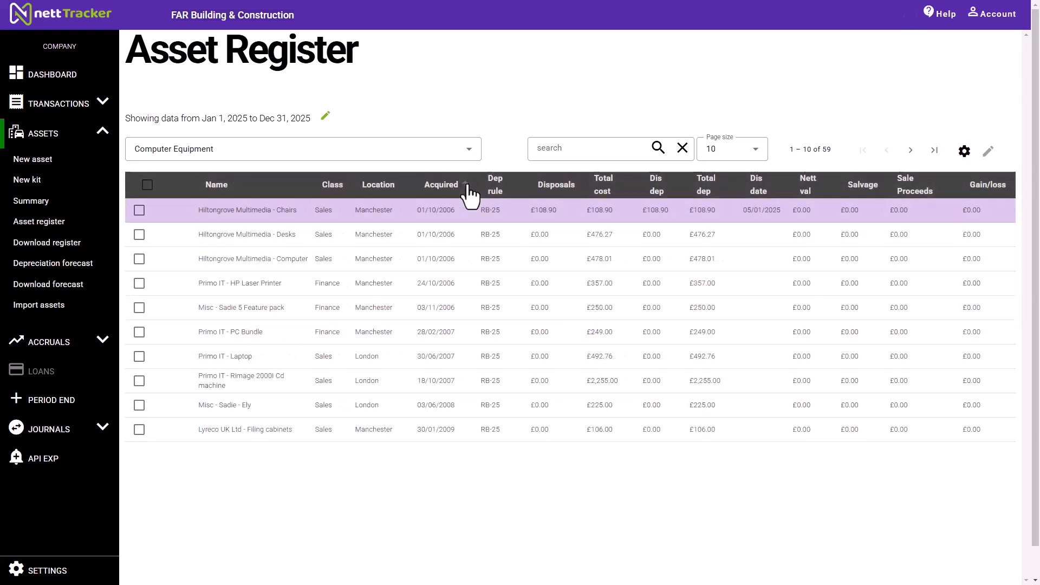
pyautogui.click(466, 185)
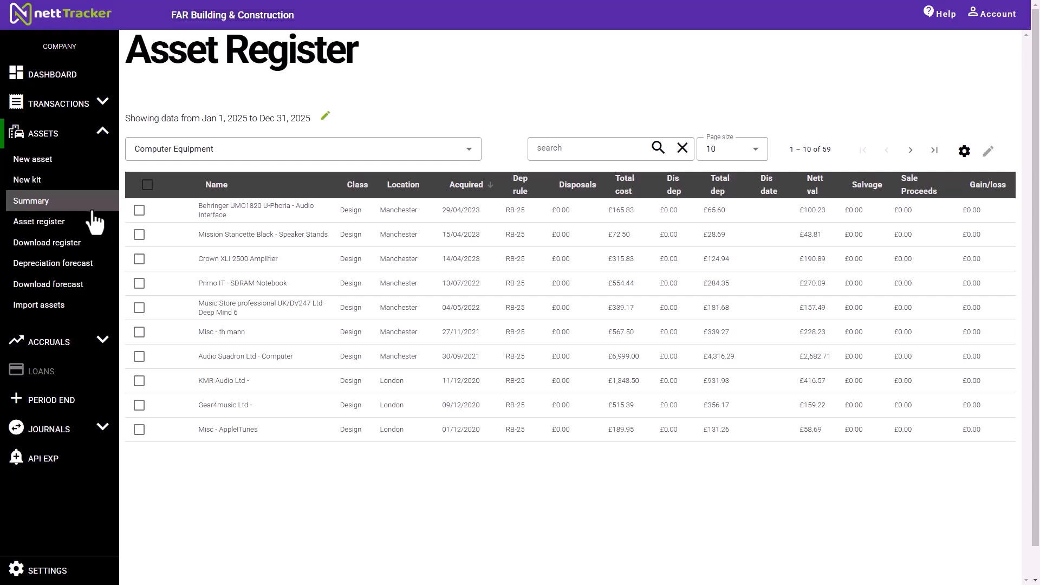
# Export the asset register report for financial year 01/01/2025 - 12/31/2025 and review the group totals in the Excel file.
pyautogui.click(58, 246)
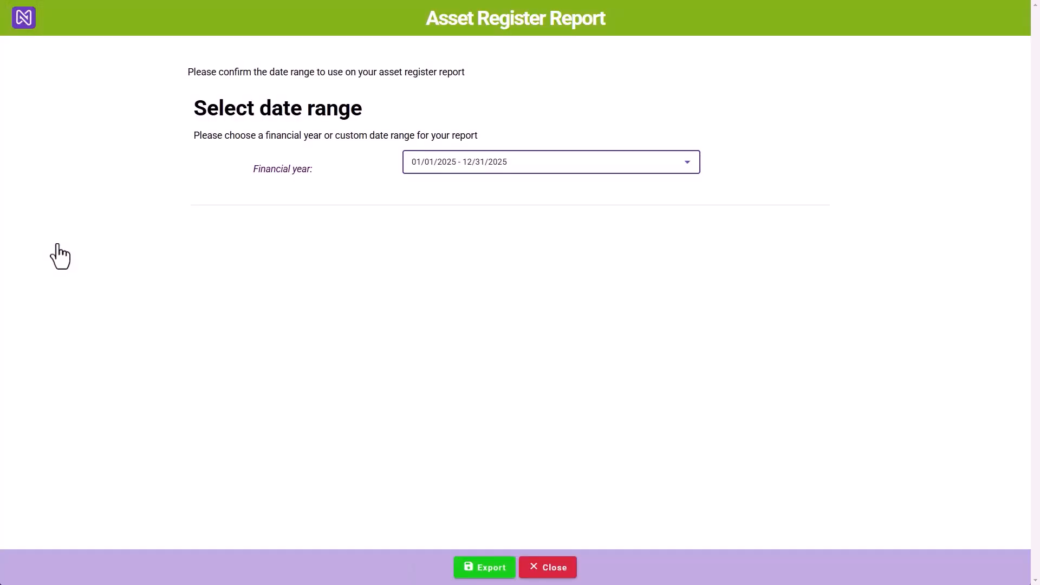
pyautogui.click(520, 167)
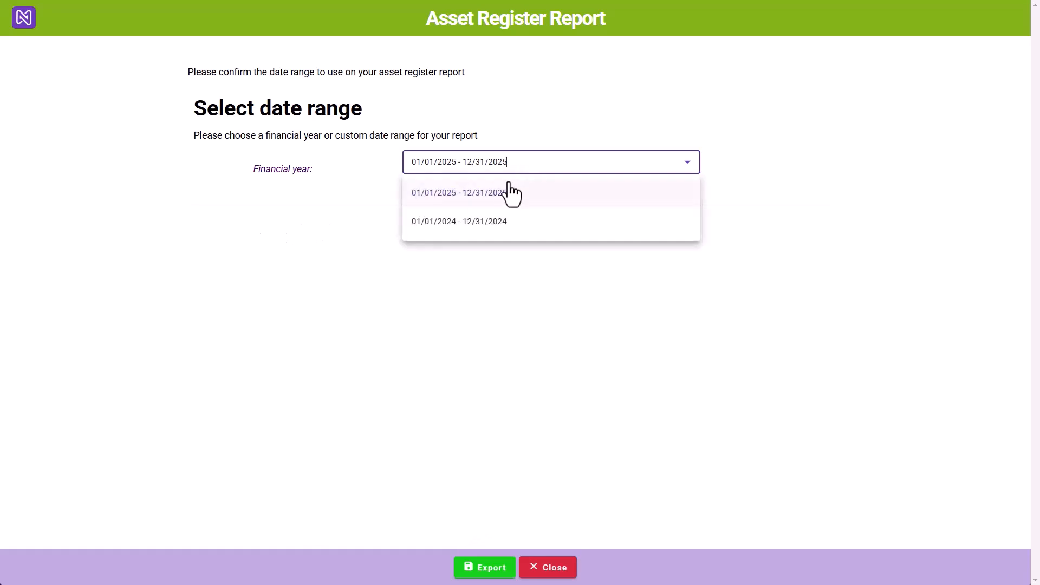
pyautogui.click(502, 194)
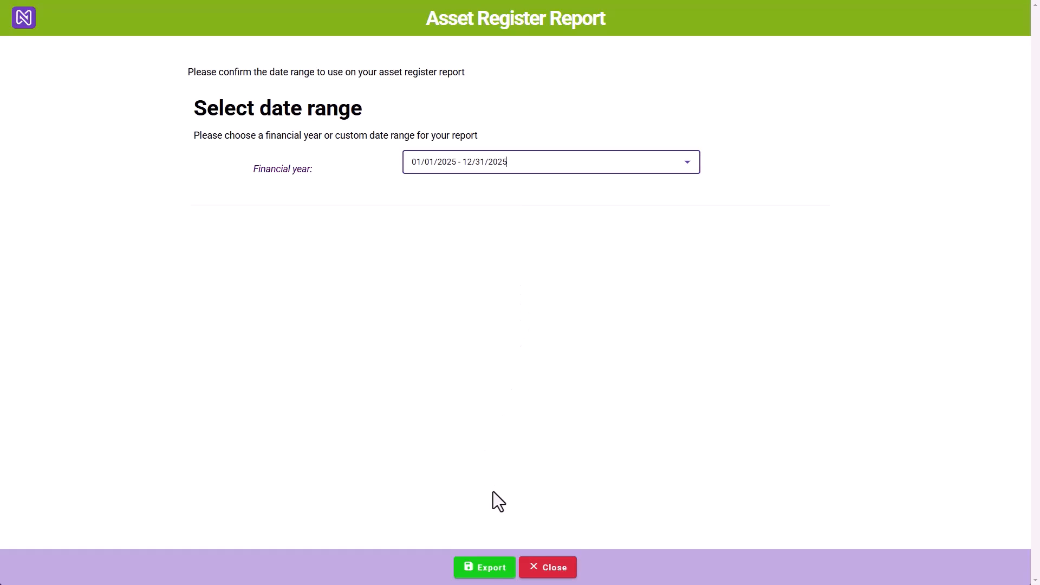
pyautogui.click(485, 567)
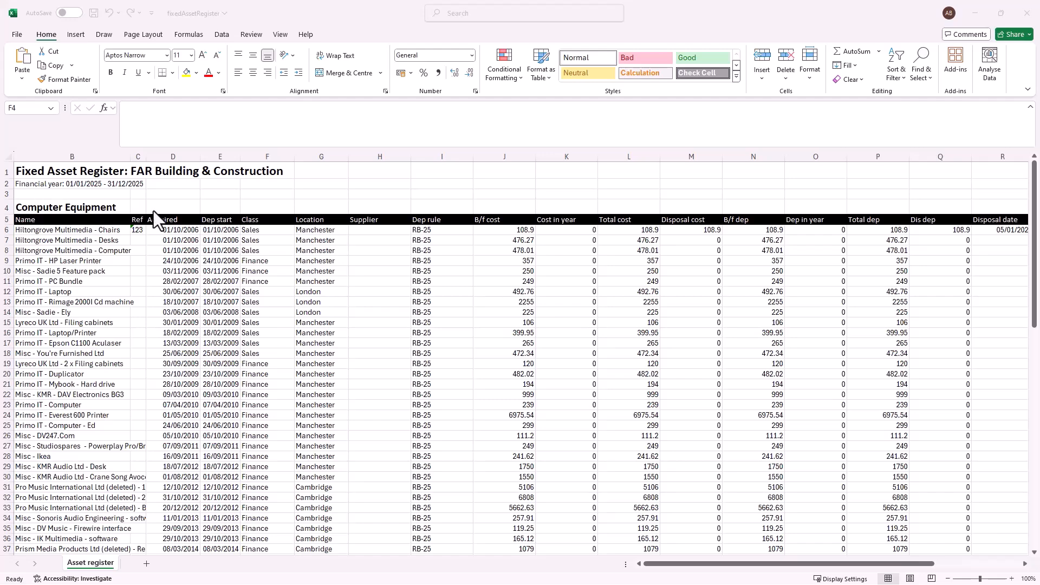
pyautogui.scroll(-18, 154, 211)
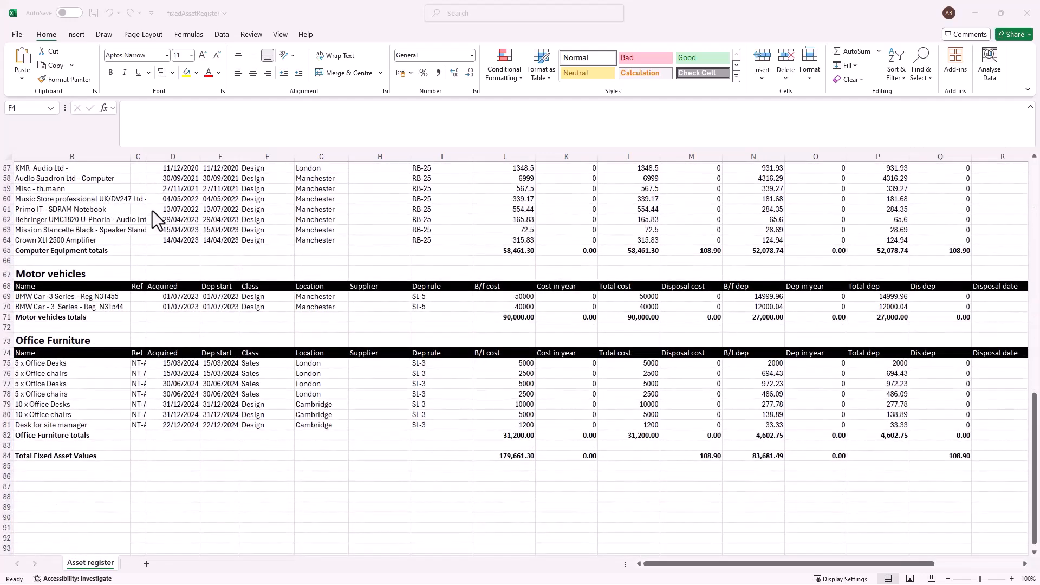
pyautogui.scroll(-6, 152, 210)
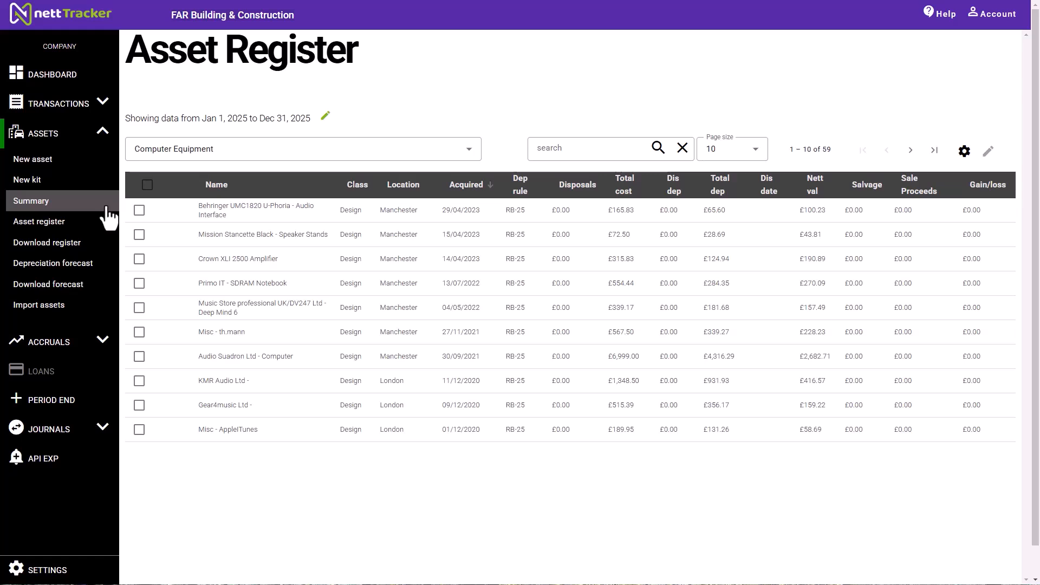
# View the asset register summary by asset group and open its financial year choices.
pyautogui.click(76, 206)
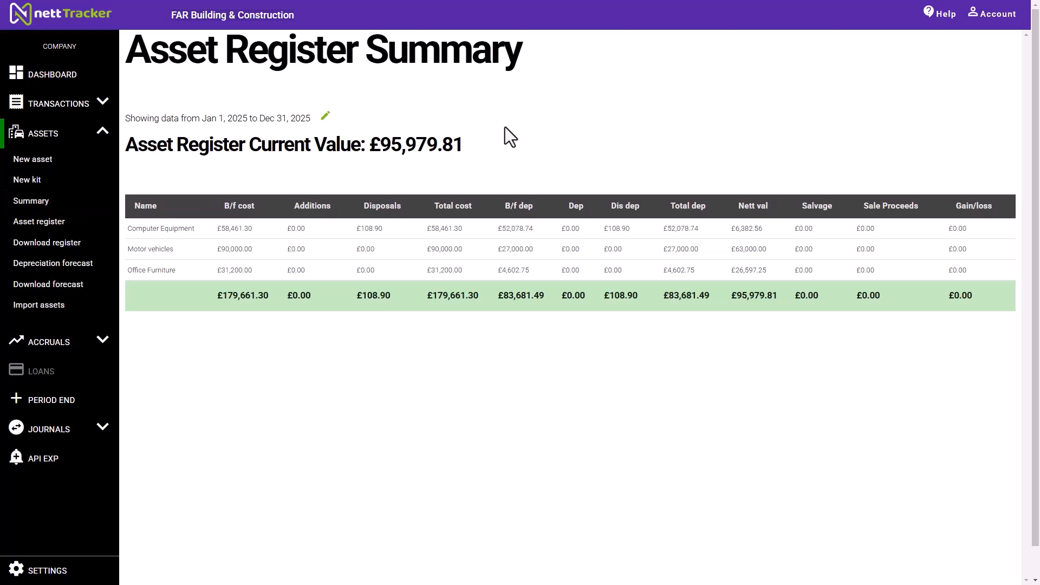
pyautogui.click(325, 116)
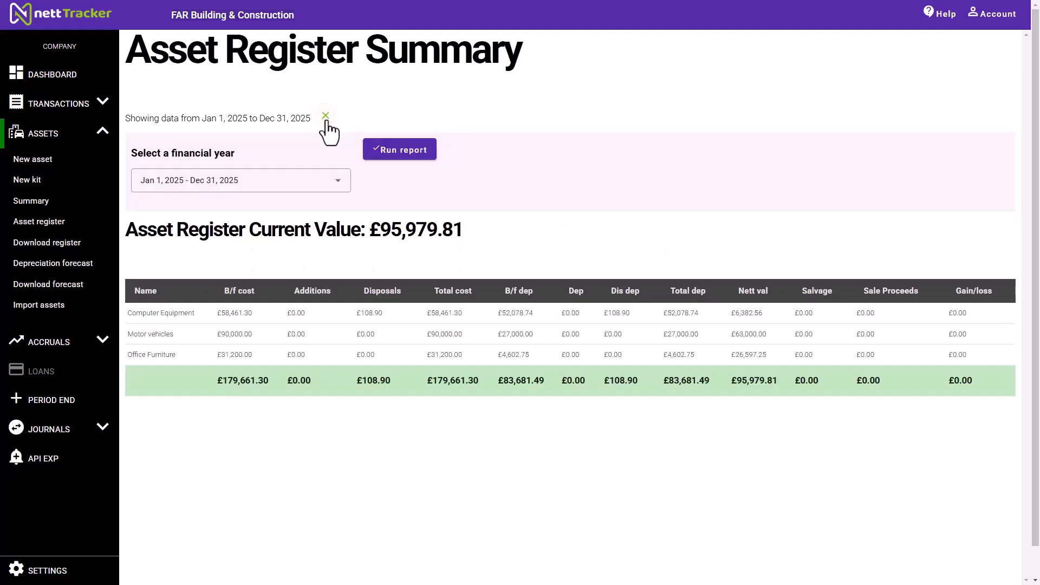
pyautogui.click(335, 183)
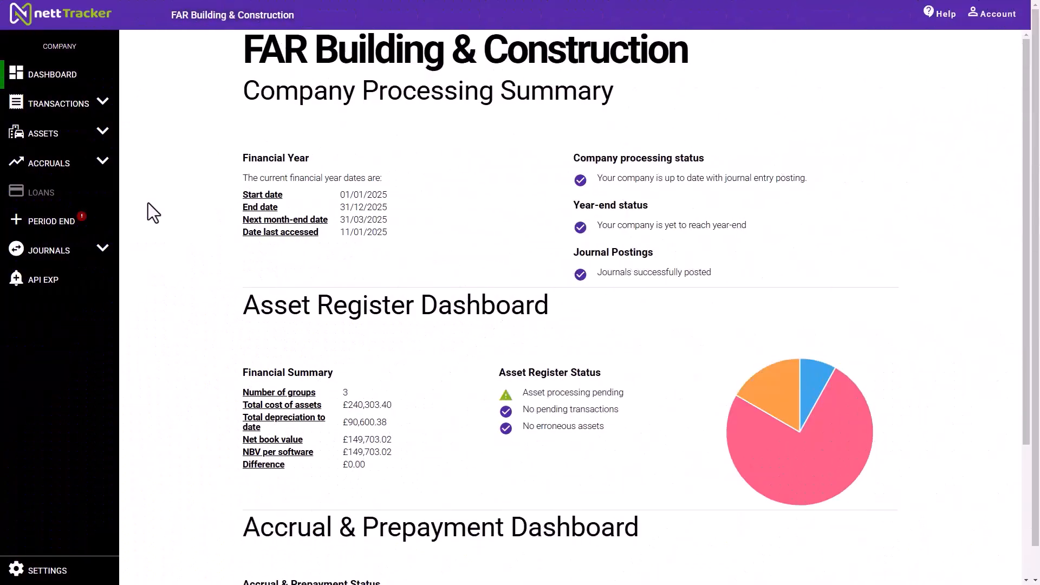
# Open the depreciation forecast for Computer Equipment and examine the monthly amounts of the 3 x MacBooks.
pyautogui.click(103, 133)
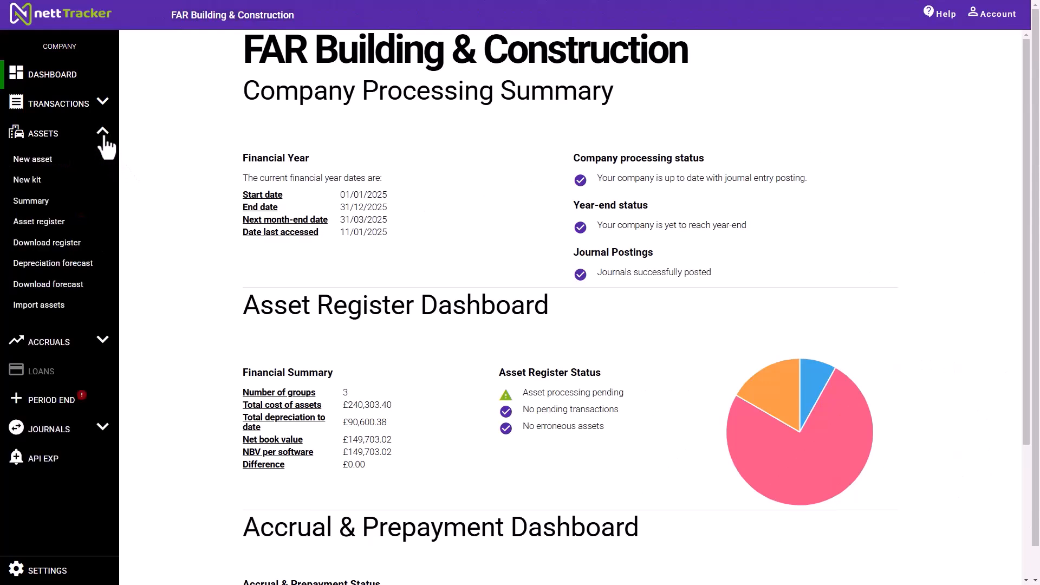
pyautogui.click(45, 265)
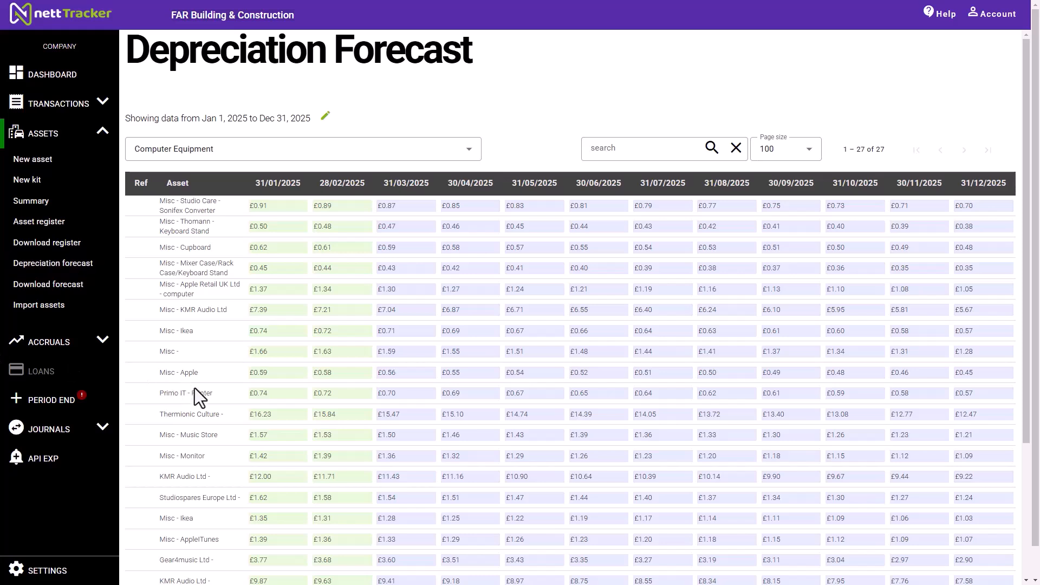
pyautogui.scroll(-3, 195, 388)
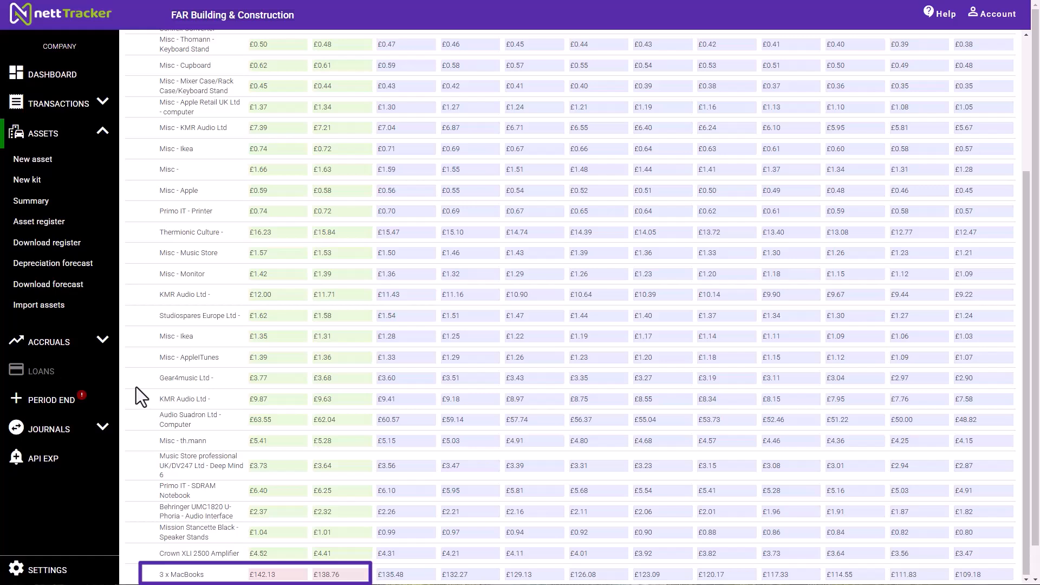
# Process the period end for 28/02/2025 and check the 3 x MacBooks row in the depreciation forecast.
pyautogui.click(63, 401)
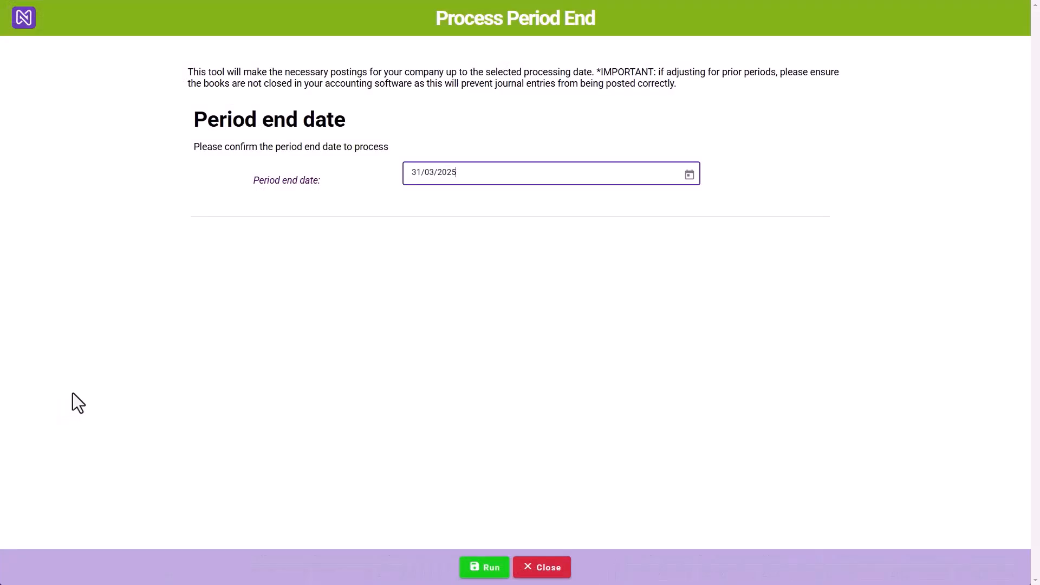
pyautogui.click(689, 175)
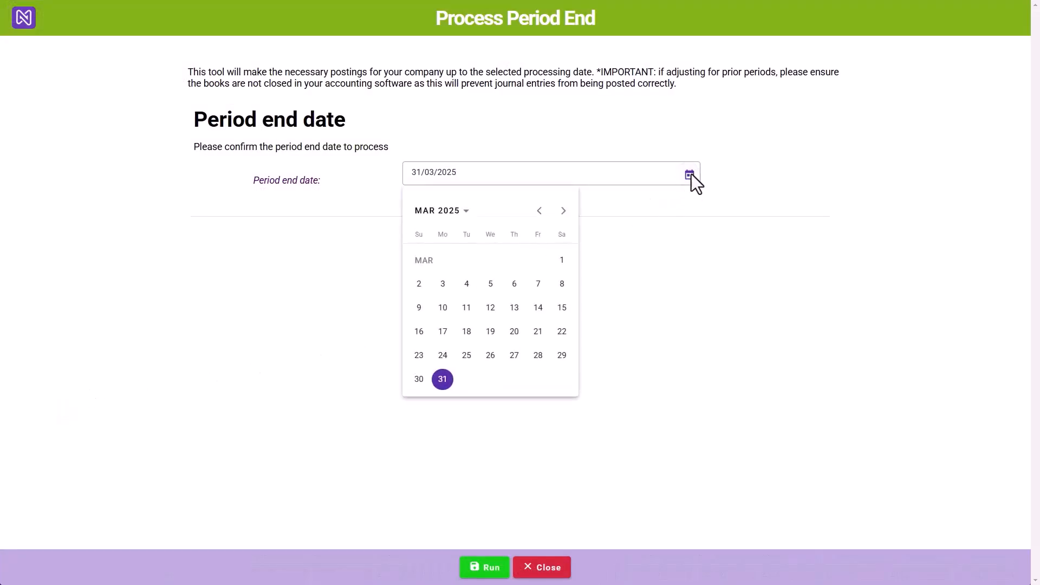
pyautogui.click(539, 211)
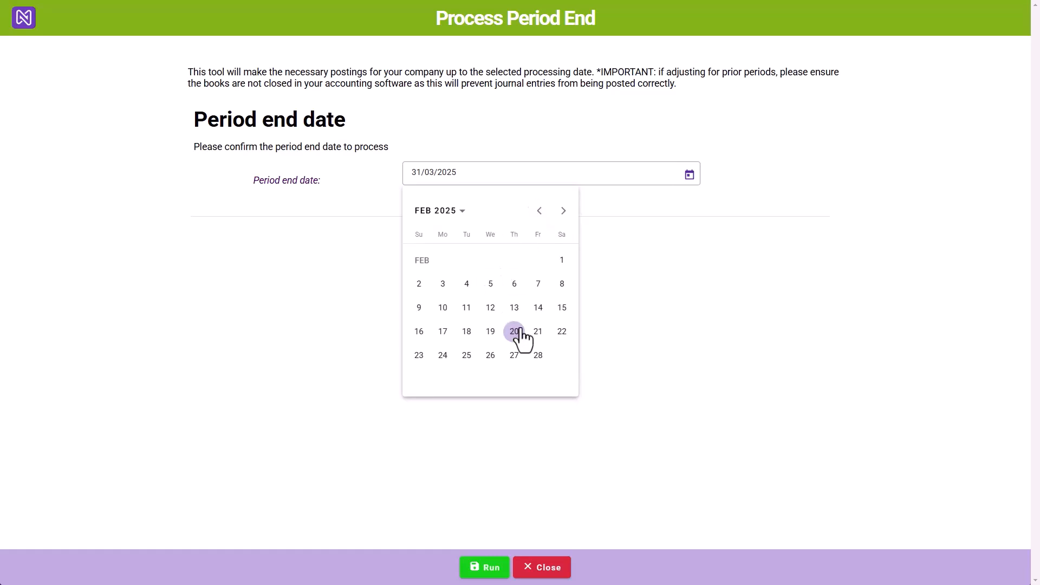
pyautogui.click(538, 355)
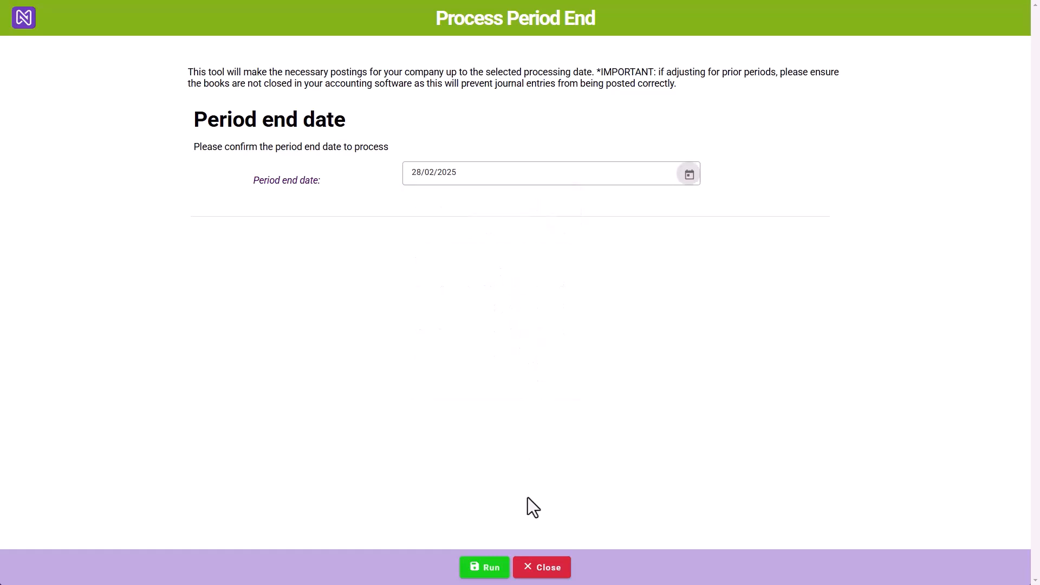
pyautogui.click(497, 568)
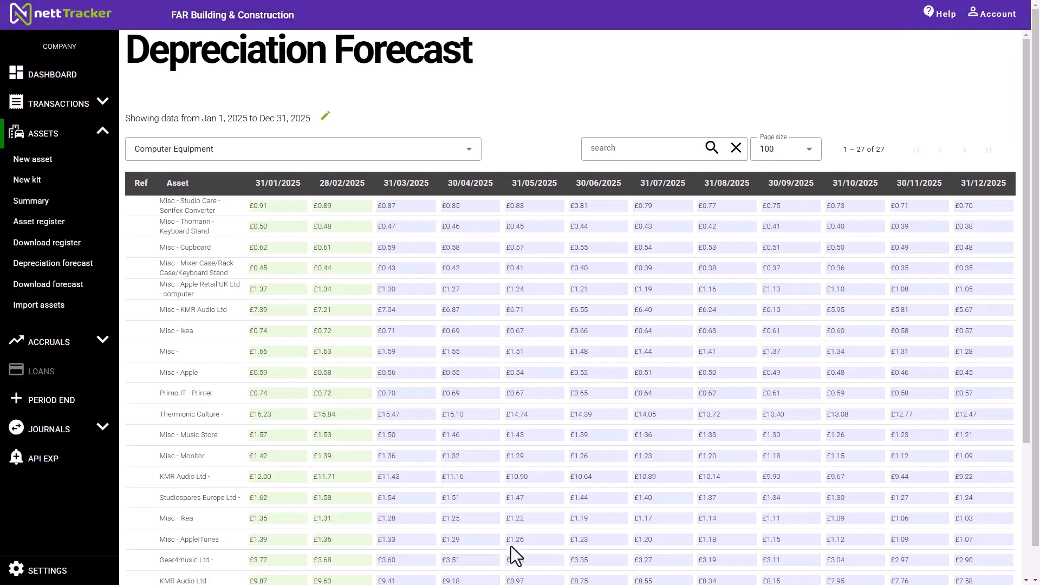
pyautogui.scroll(-3, 512, 546)
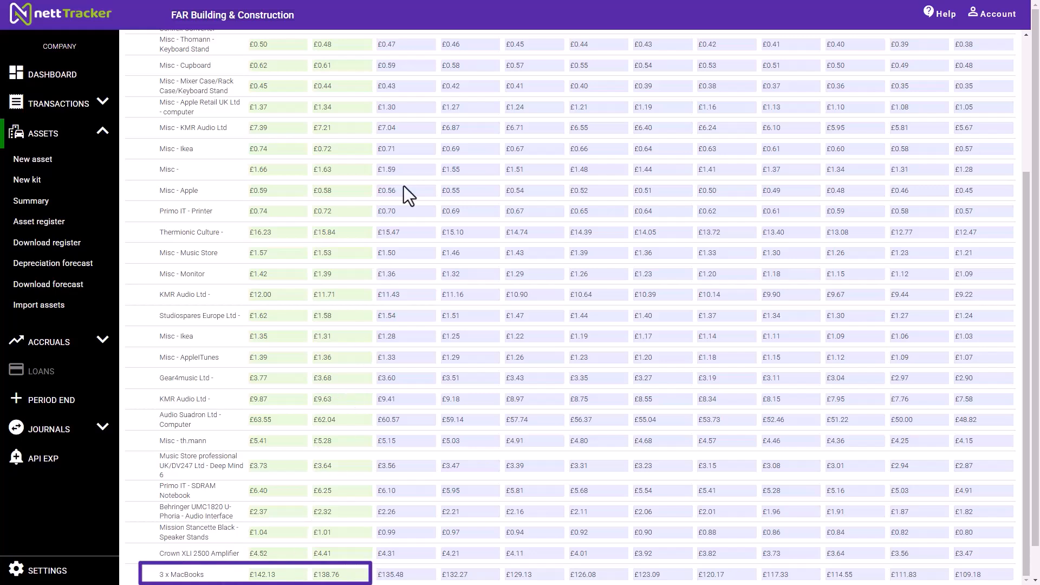
pyautogui.scroll(3, 405, 186)
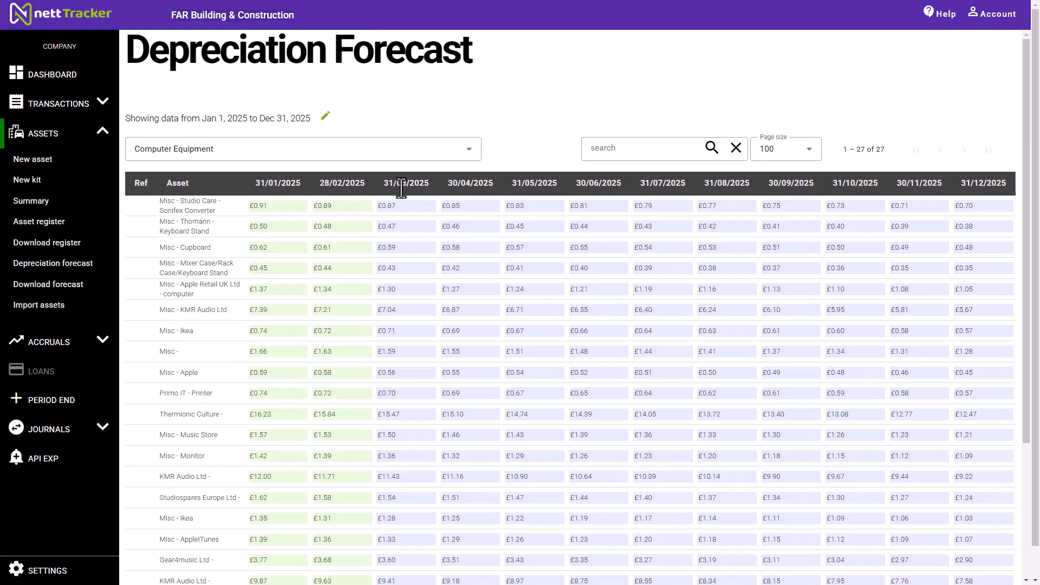
# Run the depreciation forecast for the financial year Jan 1, 2024 - Dec 31, 2024.
pyautogui.click(326, 118)
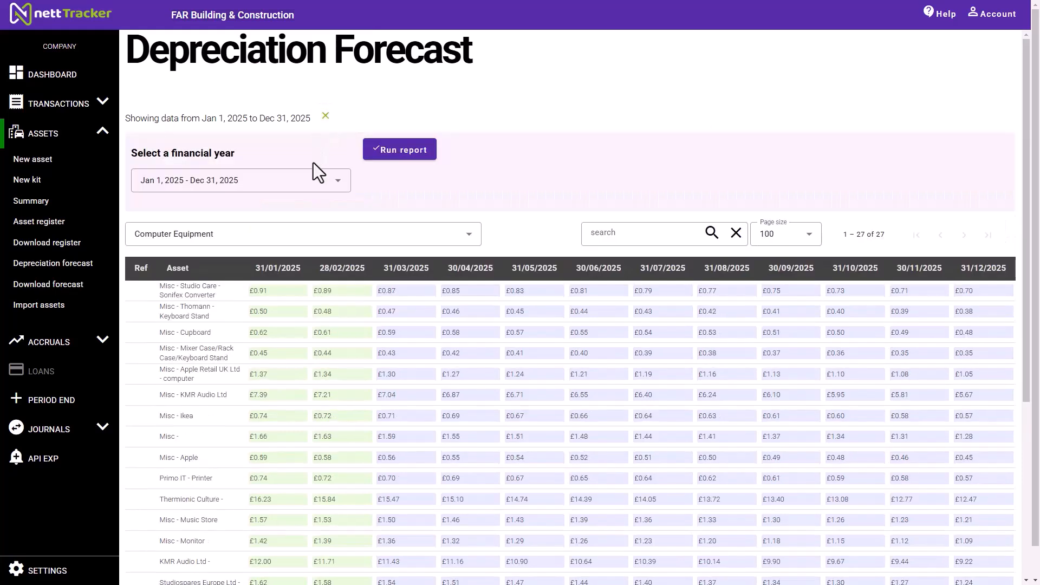
pyautogui.click(315, 181)
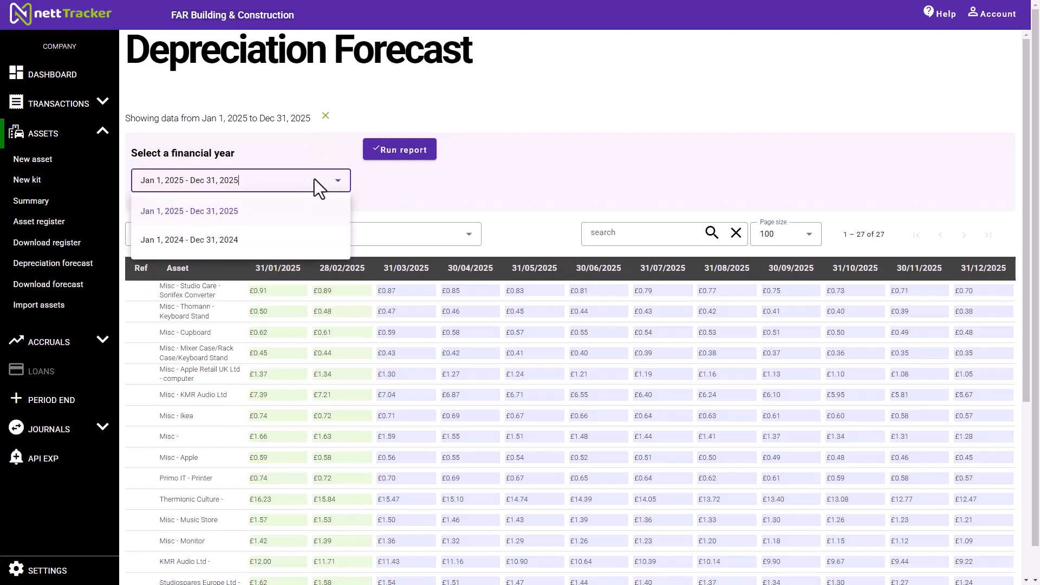
pyautogui.click(242, 250)
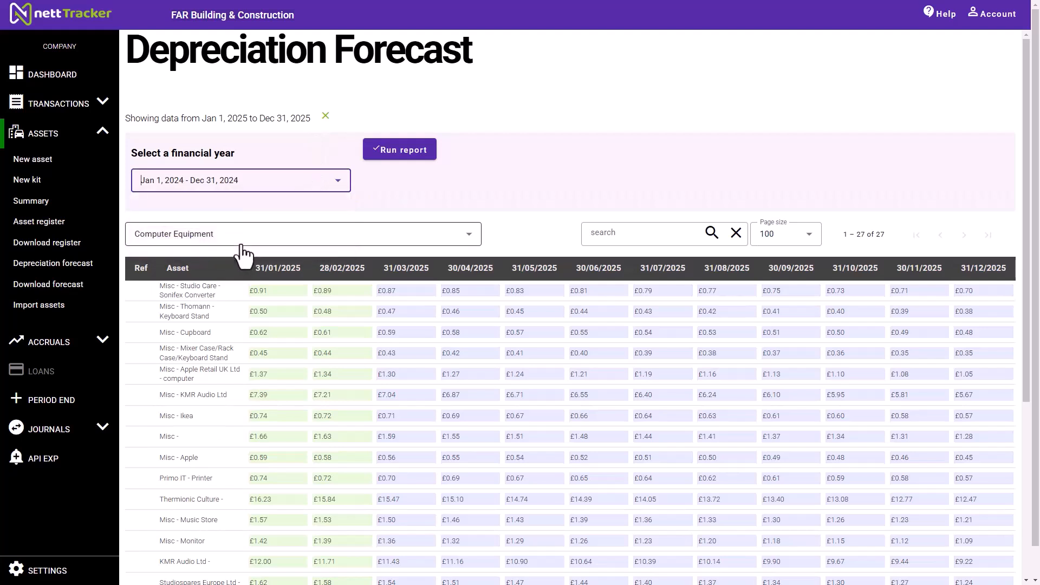
pyautogui.click(377, 154)
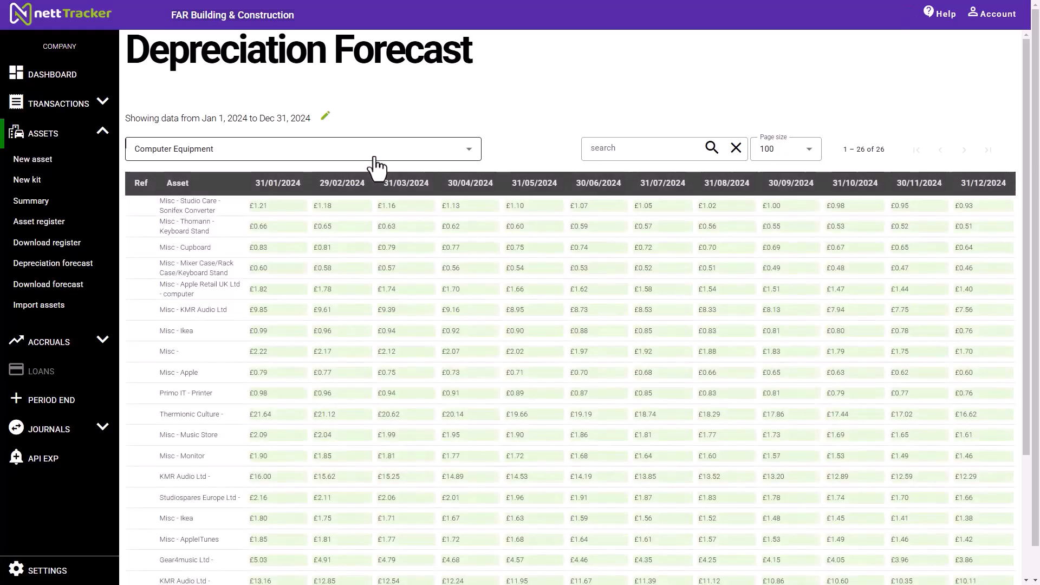
# Show the depreciation forecast for Motor vehicles, followed by the one for Office Furniture.
pyautogui.click(371, 157)
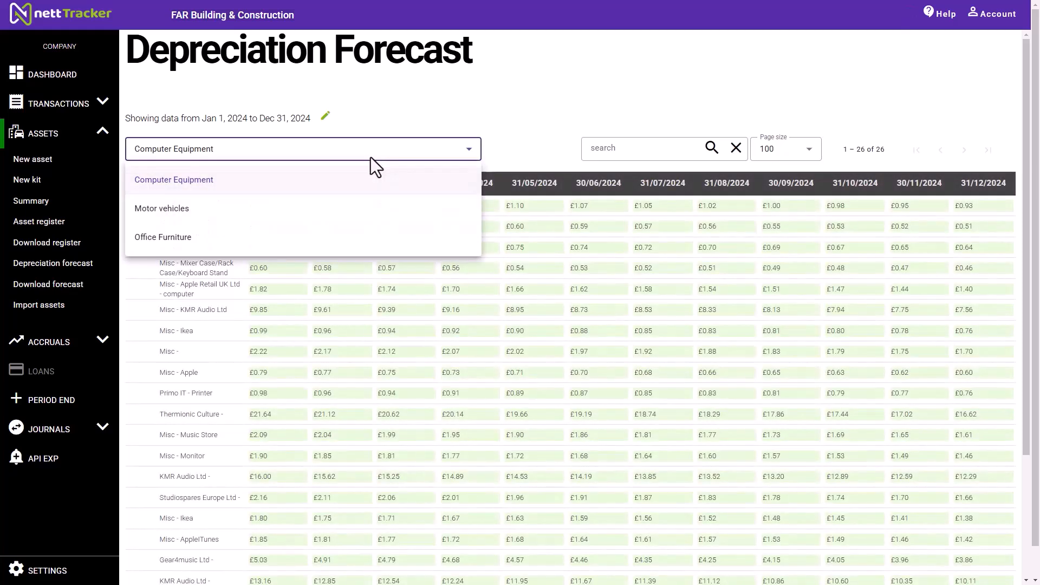
pyautogui.click(298, 220)
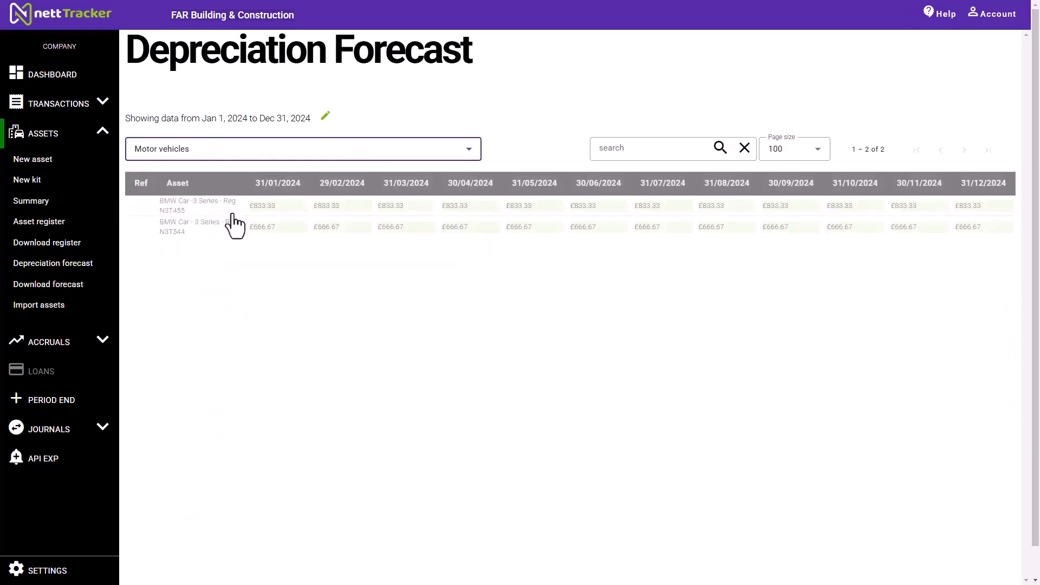
pyautogui.click(259, 158)
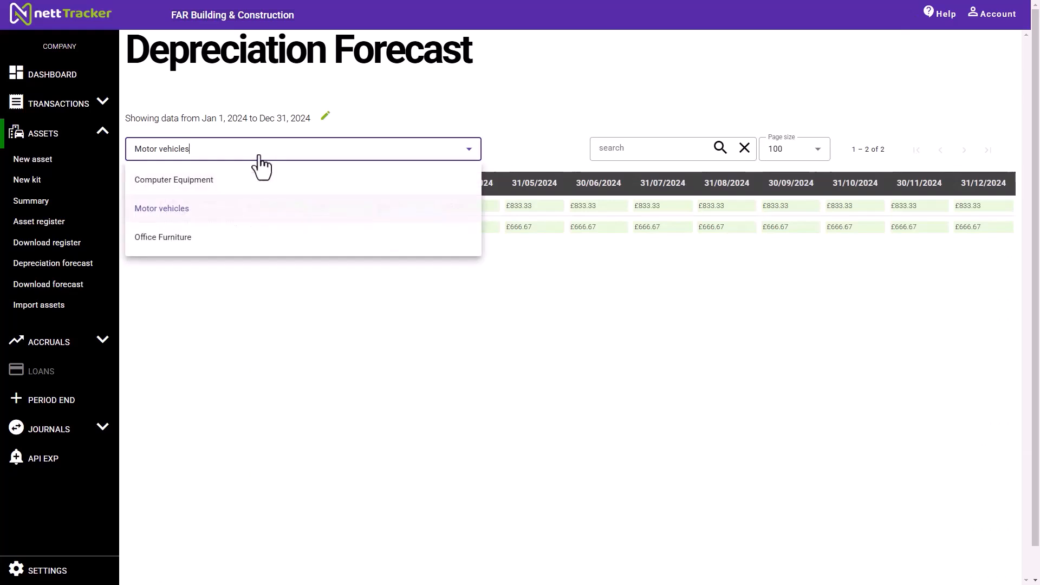
pyautogui.click(212, 237)
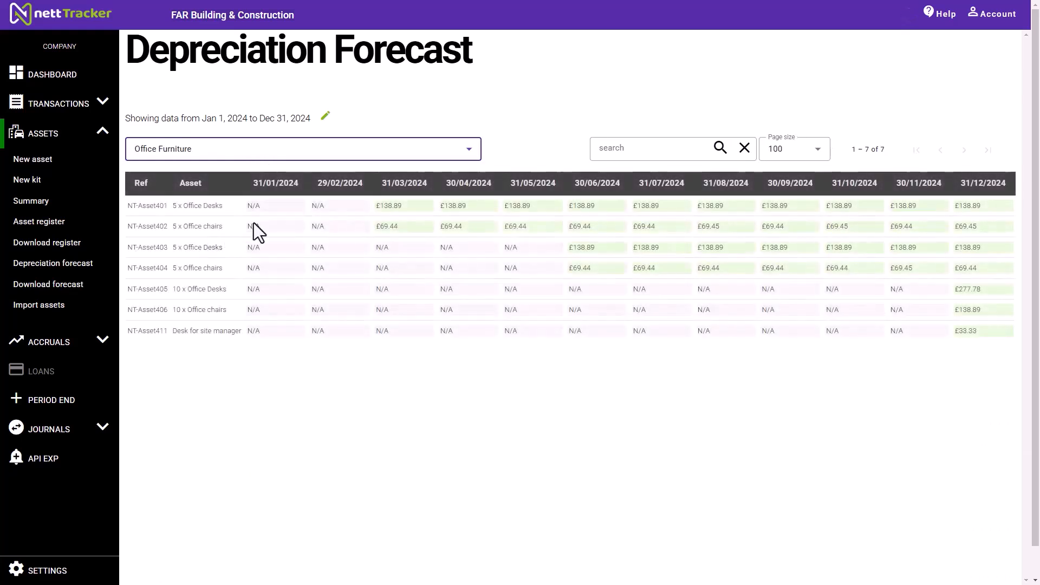
pyautogui.click(621, 149)
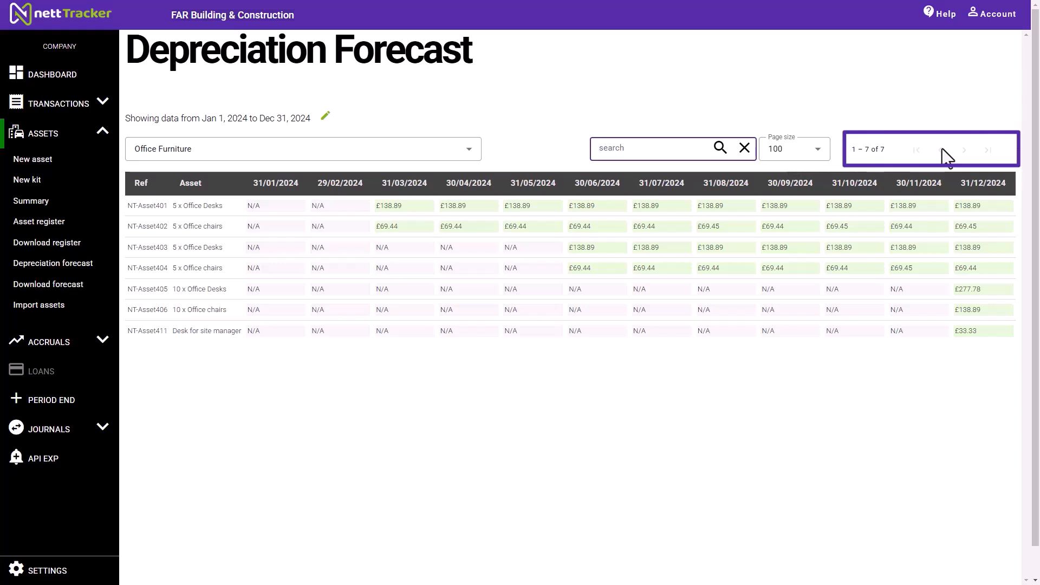
# Export the asset depreciation report for the financial year 01/01/2025 - 12/31/2025.
pyautogui.click(101, 299)
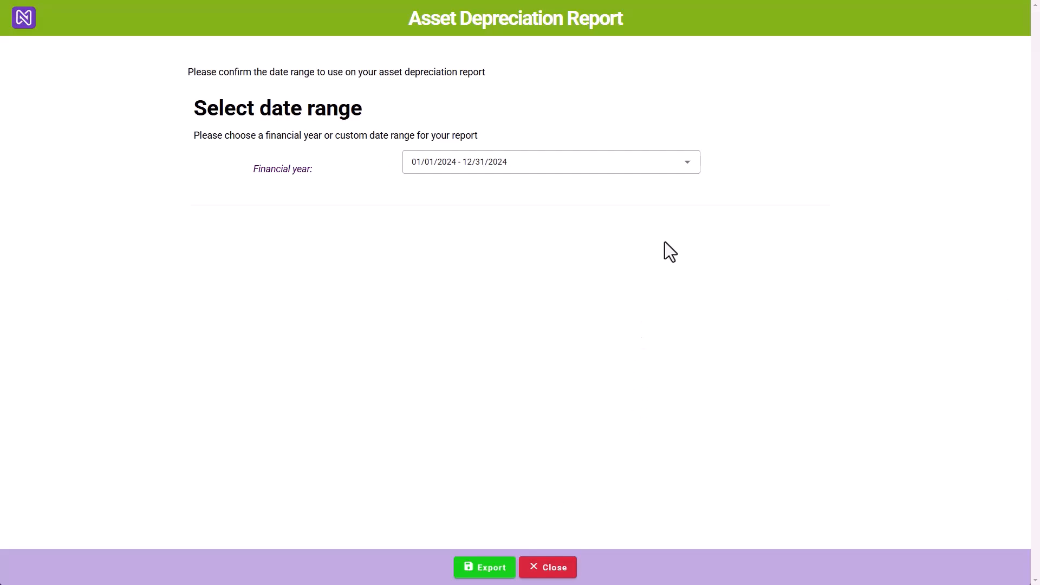
pyautogui.click(650, 170)
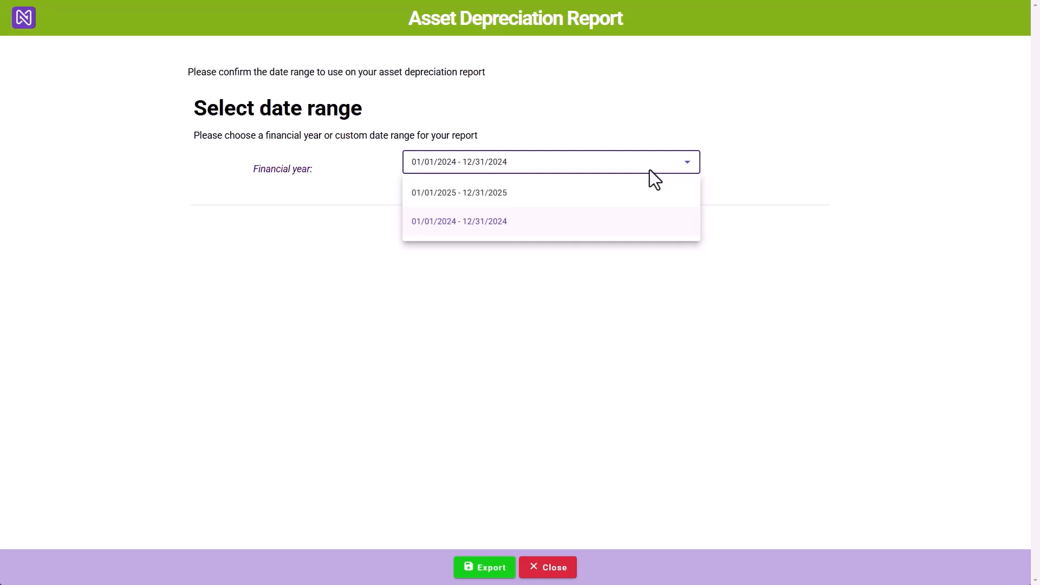
pyautogui.click(511, 197)
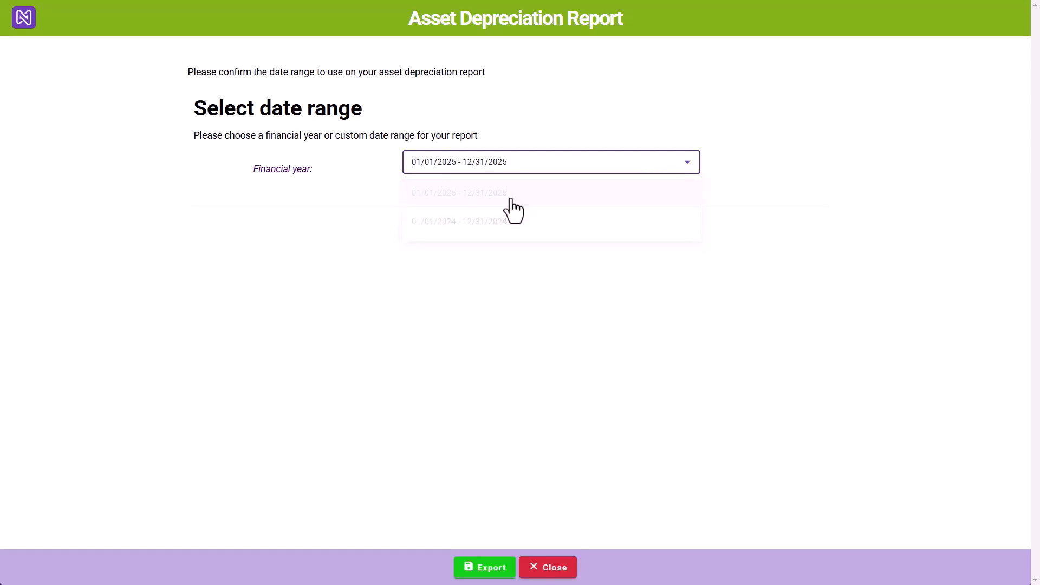
pyautogui.click(483, 569)
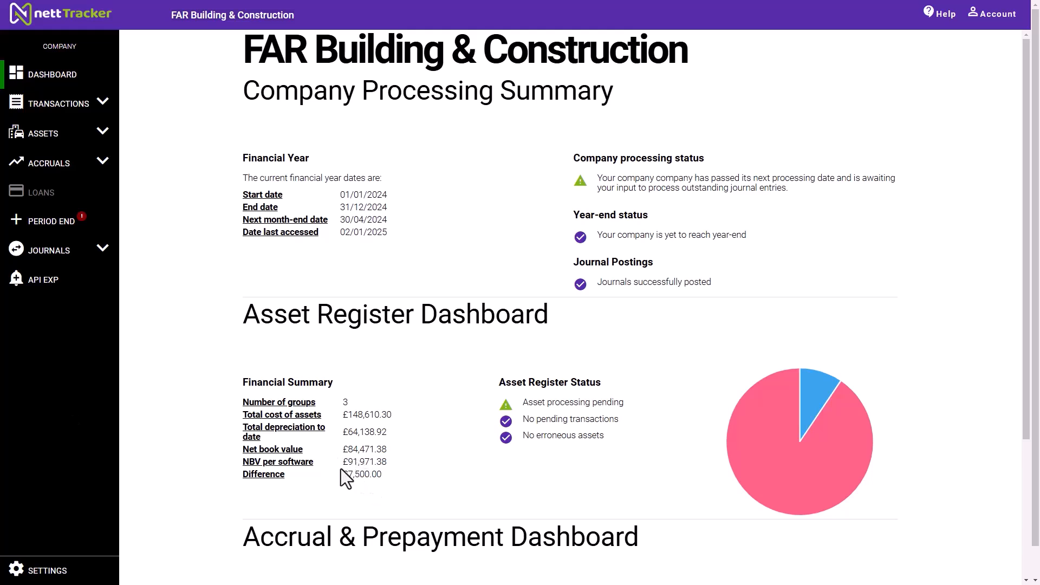
# Check the difference in the dashboard's financial summary and open the company's asset register settings at the automation settings.
pyautogui.moveTo(343, 474); pyautogui.dragTo(362, 481)
pyautogui.hotkey('alt', 'Tab')
pyautogui.click(35, 575)
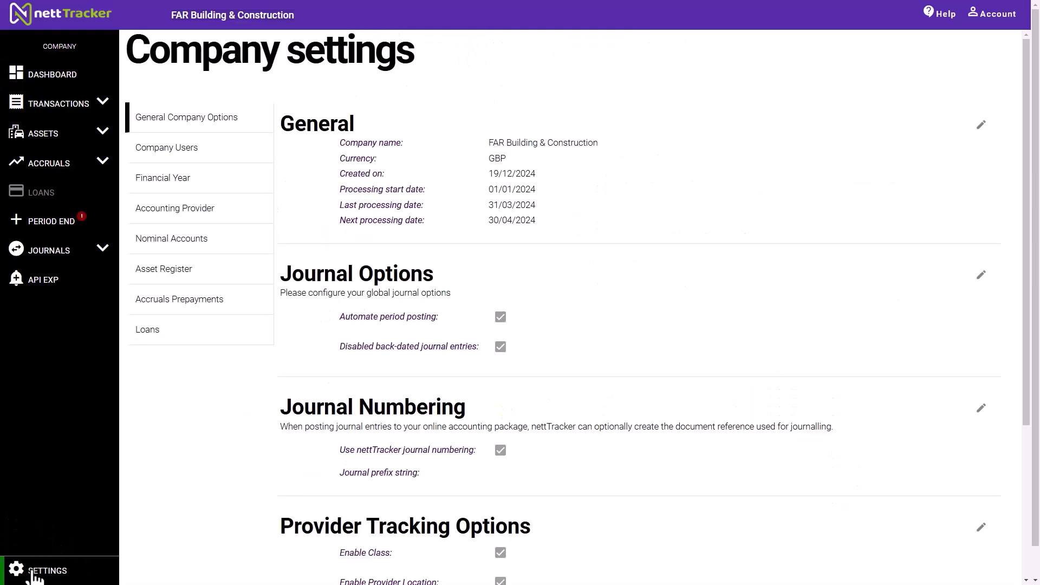
pyautogui.click(184, 271)
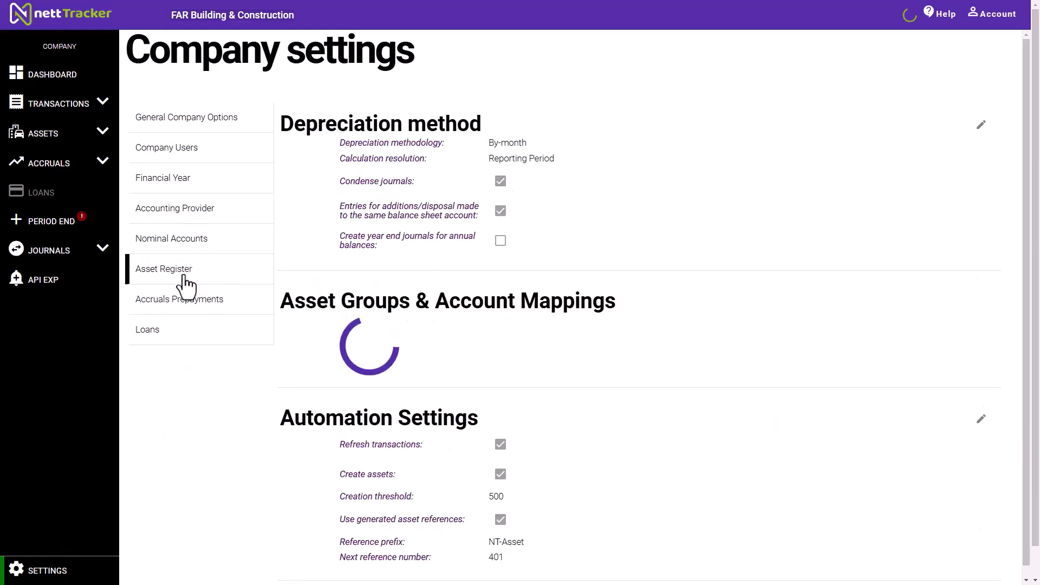
pyautogui.scroll(-5, 303, 321)
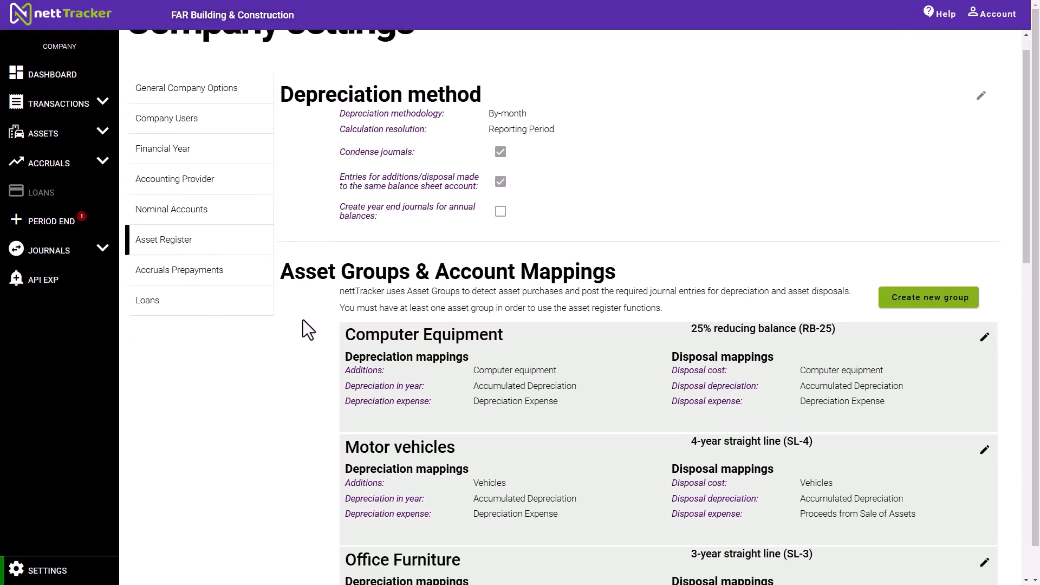
pyautogui.scroll(-2, 302, 320)
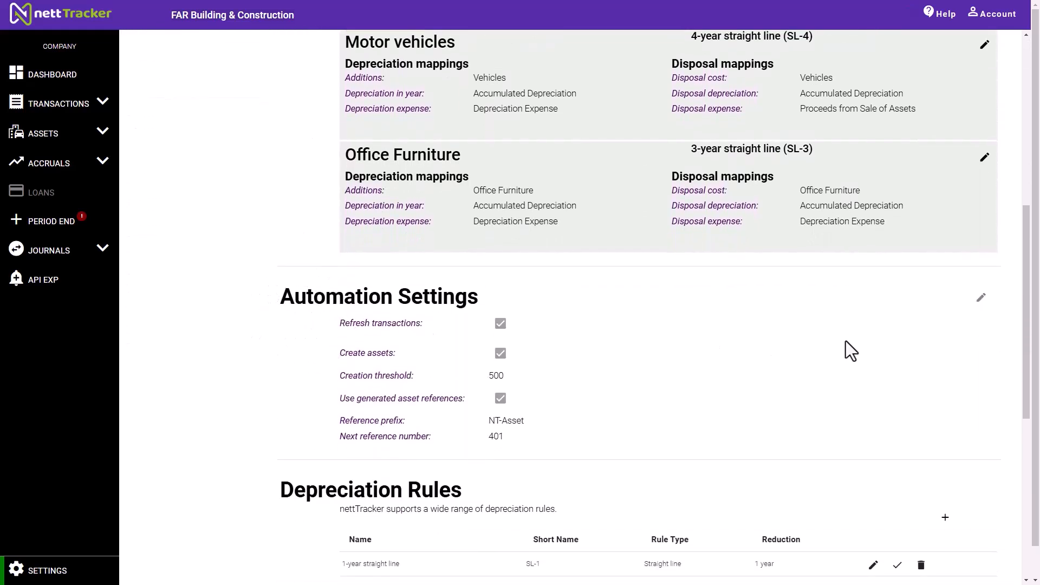
# Open the automation settings for editing, check the refresh, asset creation, threshold and reference options, and save them.
pyautogui.click(981, 299)
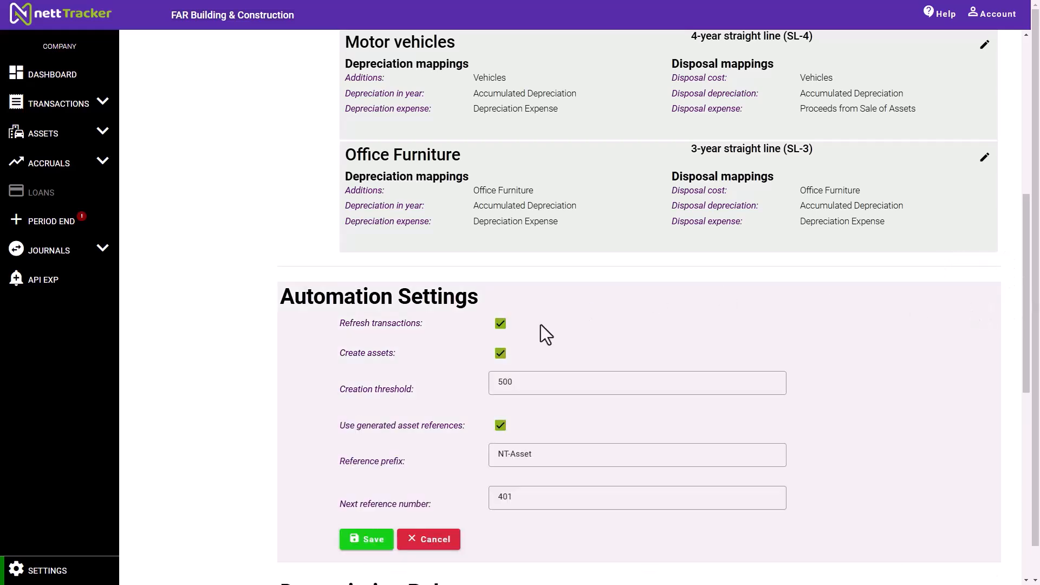
pyautogui.click(502, 325)
pyautogui.click(501, 356)
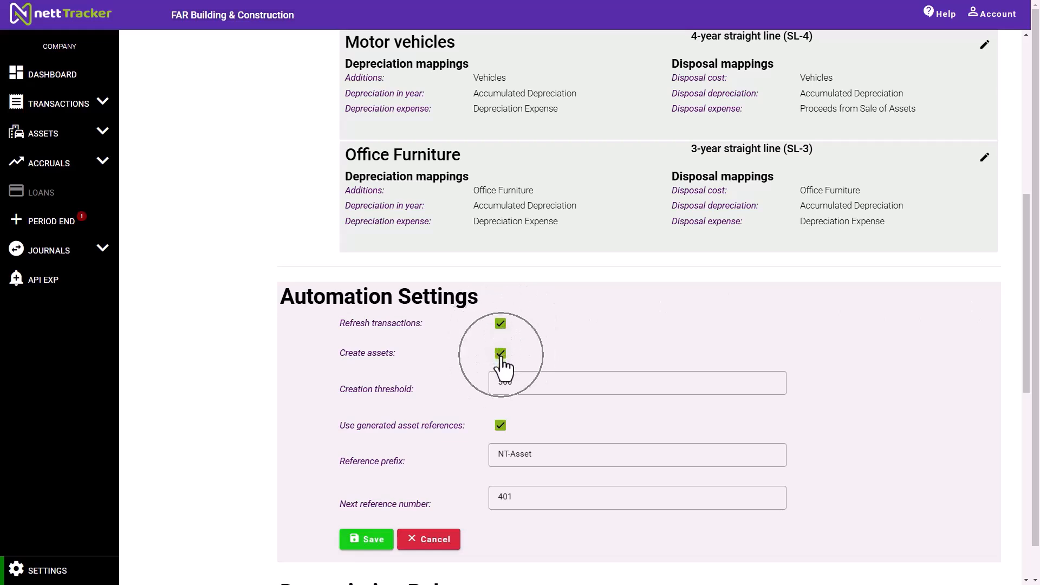
pyautogui.click(506, 384)
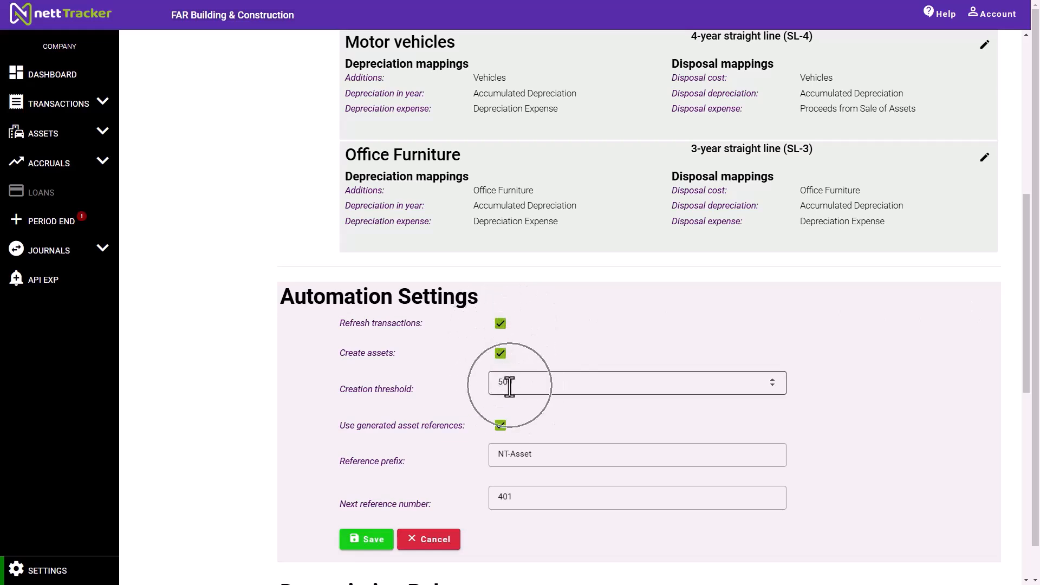
pyautogui.click(508, 384)
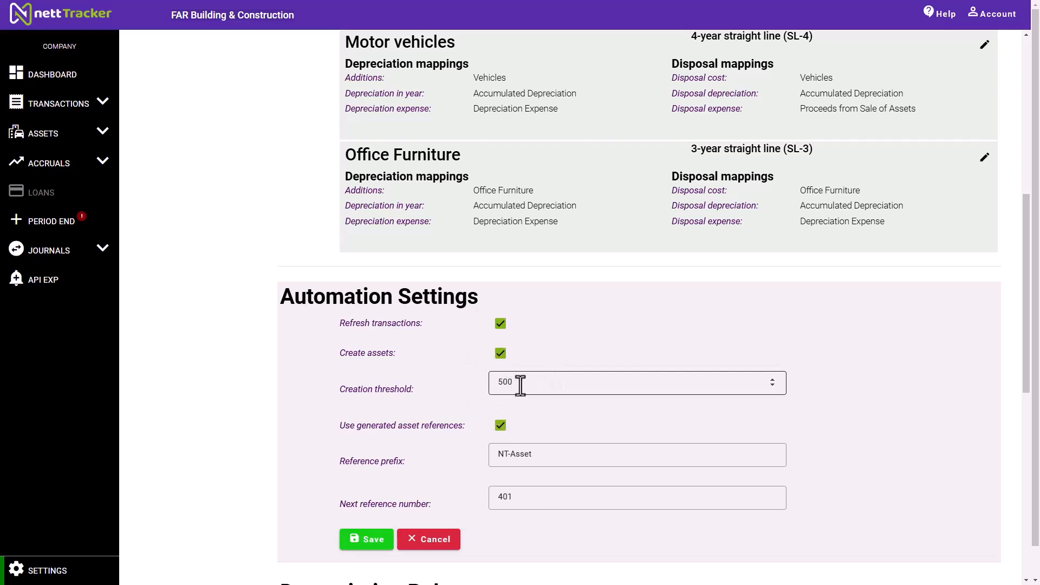
pyautogui.click(521, 386)
pyautogui.moveTo(520, 386); pyautogui.dragTo(479, 386)
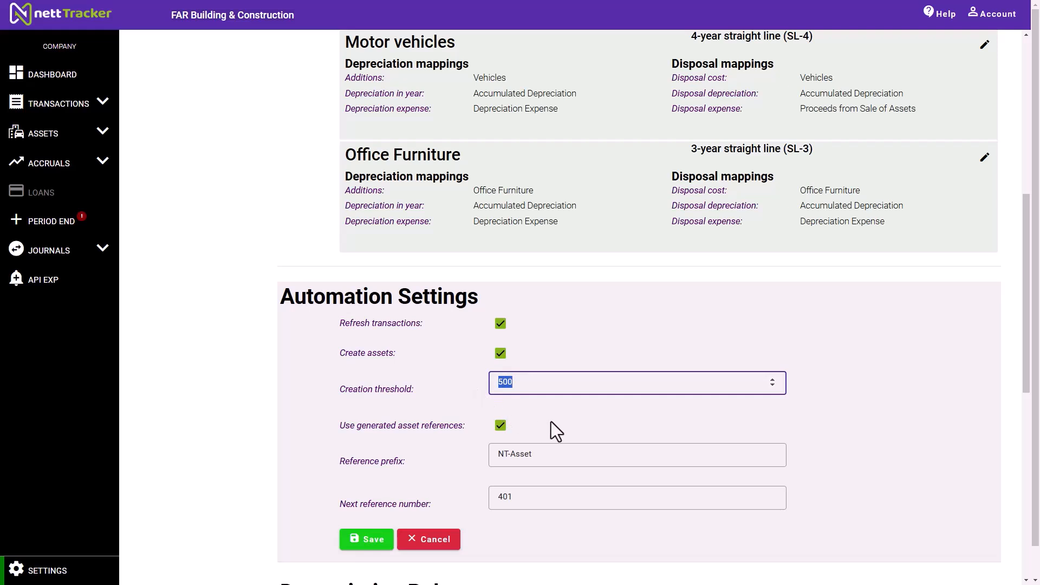
pyautogui.click(500, 427)
pyautogui.click(370, 541)
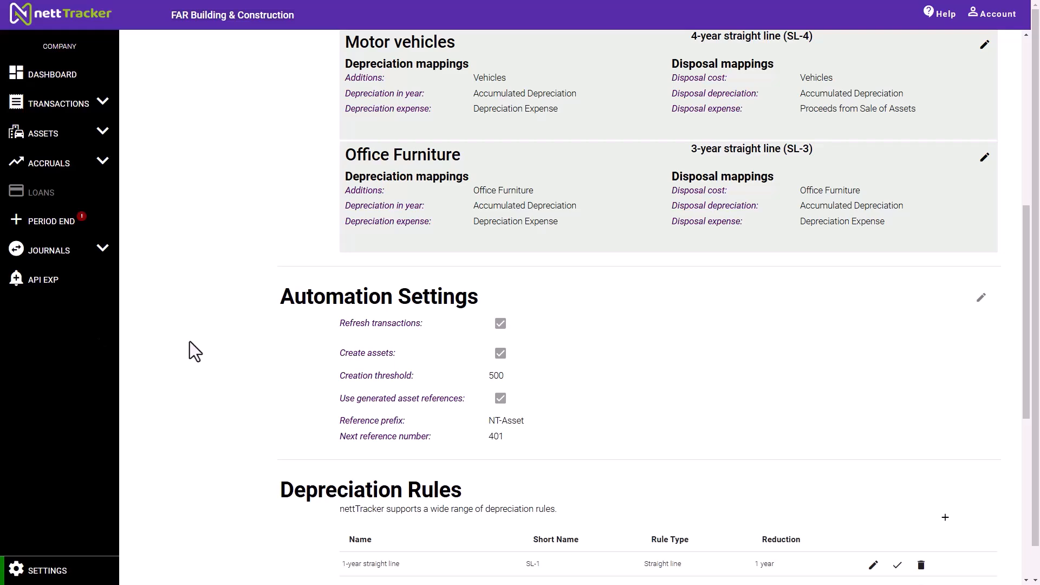
# Refresh the transactions from the accounting software and acknowledge the completion message.
pyautogui.click(102, 108)
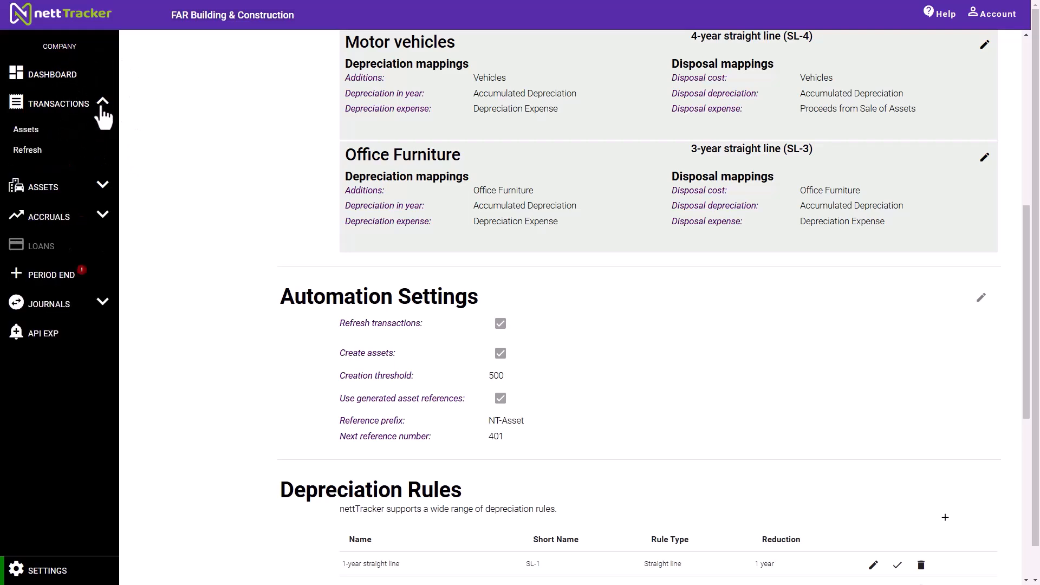
pyautogui.click(36, 155)
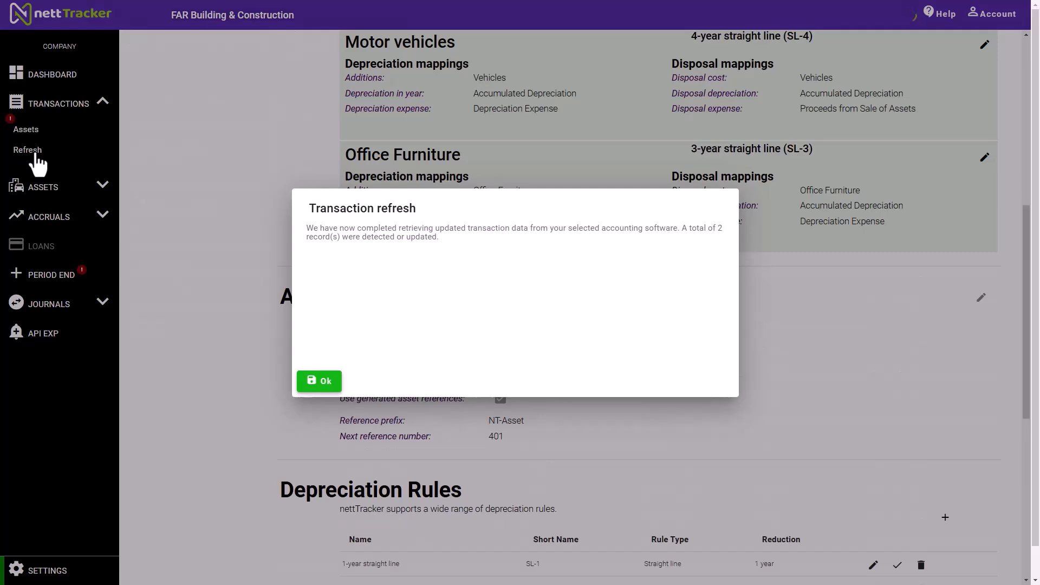
pyautogui.click(319, 382)
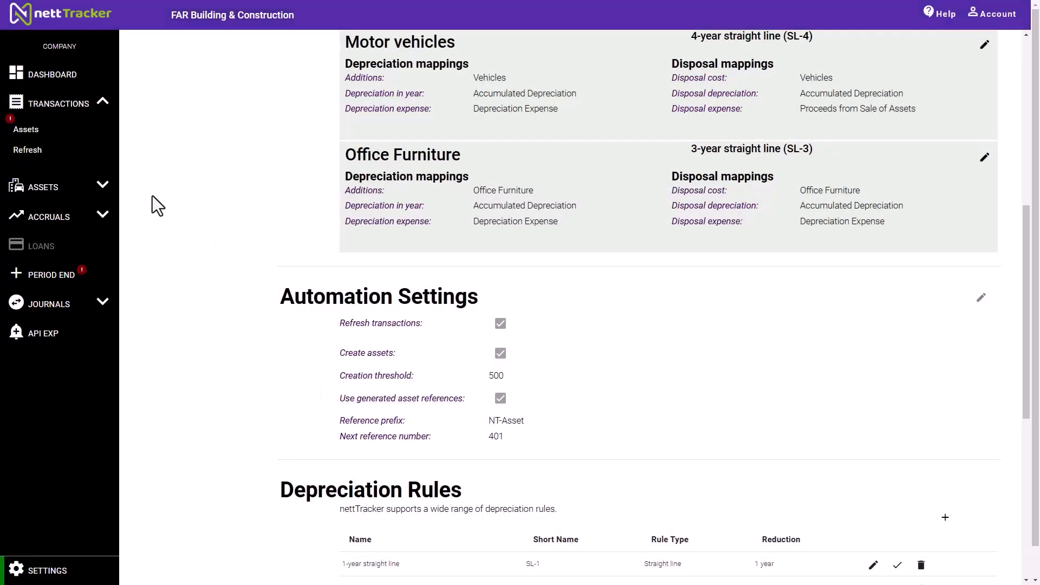
# Open the pending asset transactions and start creating an asset from the 5 x Office Desks transaction.
pyautogui.click(35, 138)
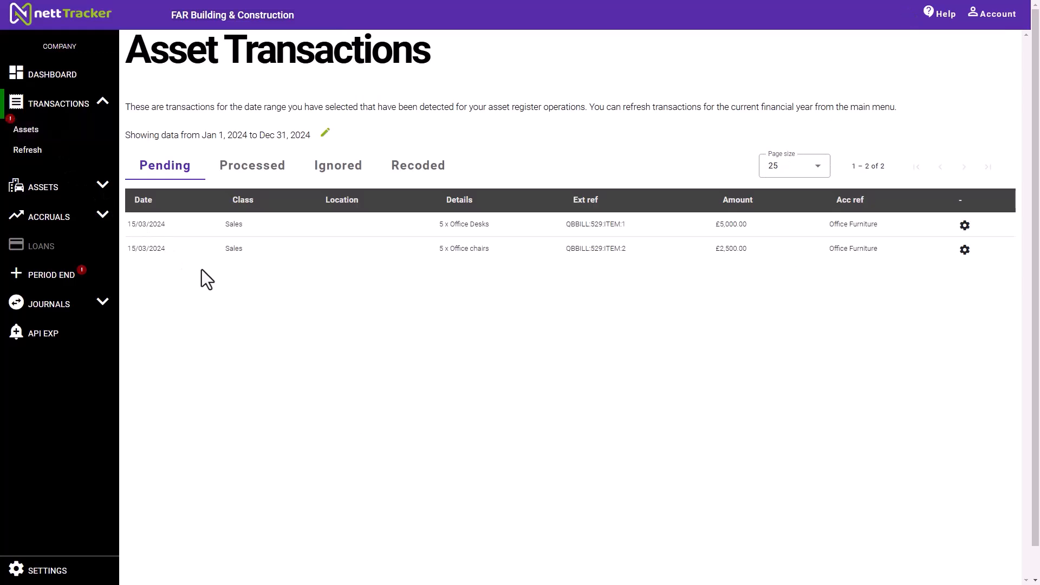
pyautogui.click(169, 173)
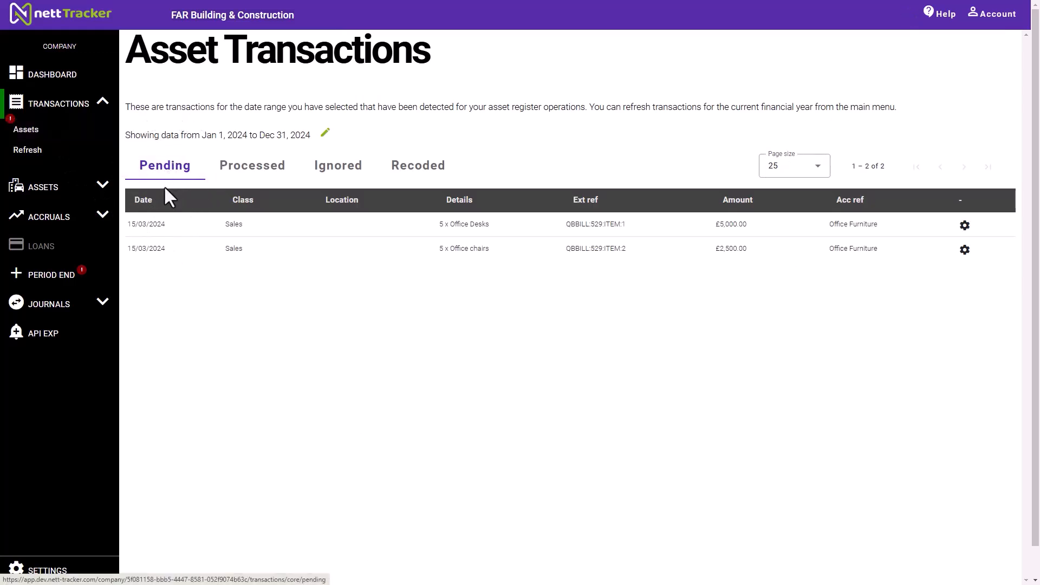
pyautogui.click(160, 225)
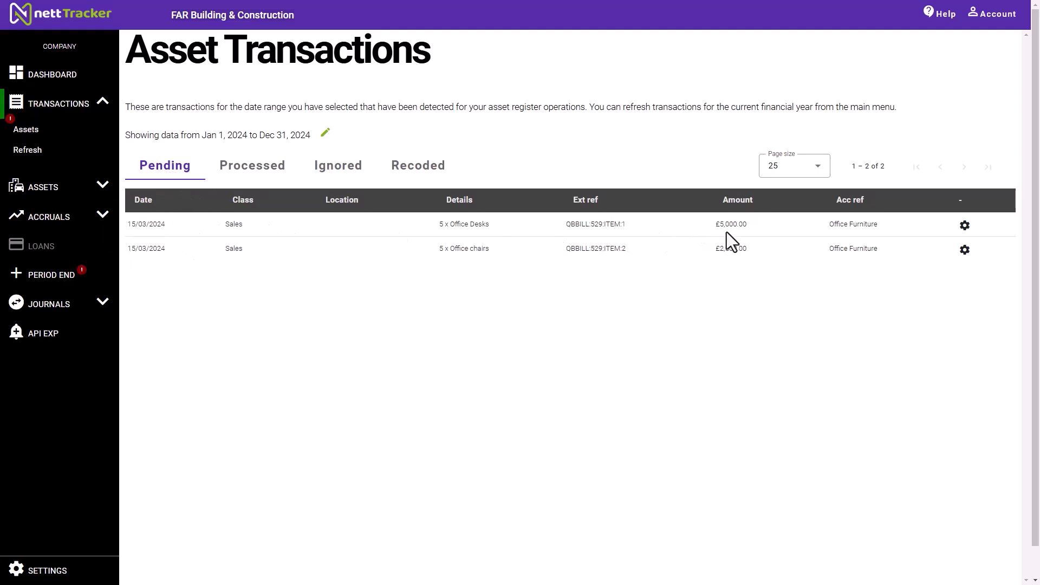
pyautogui.click(743, 226)
pyautogui.click(964, 225)
pyautogui.click(964, 226)
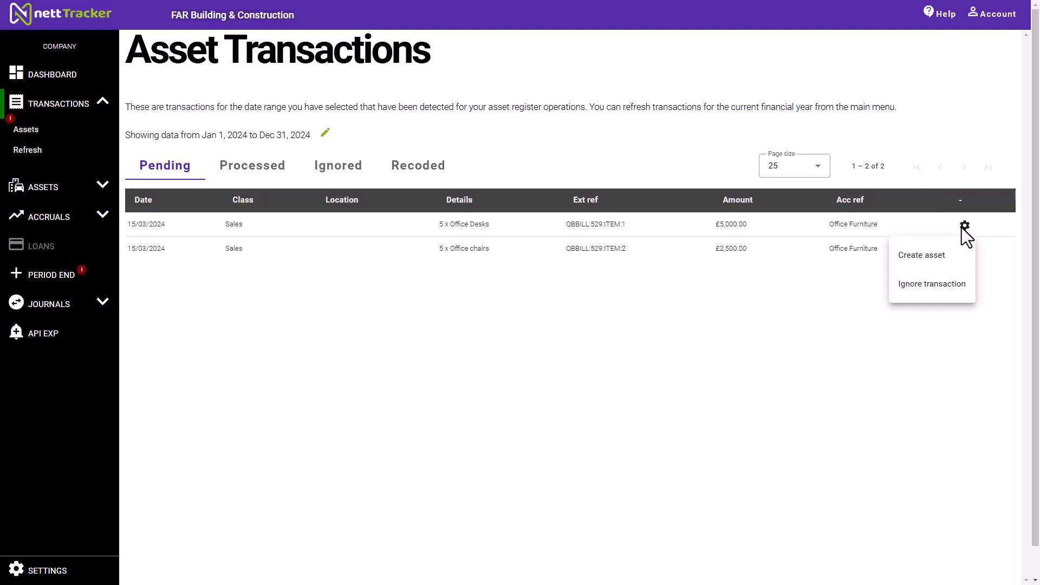
pyautogui.click(937, 258)
pyautogui.click(937, 258)
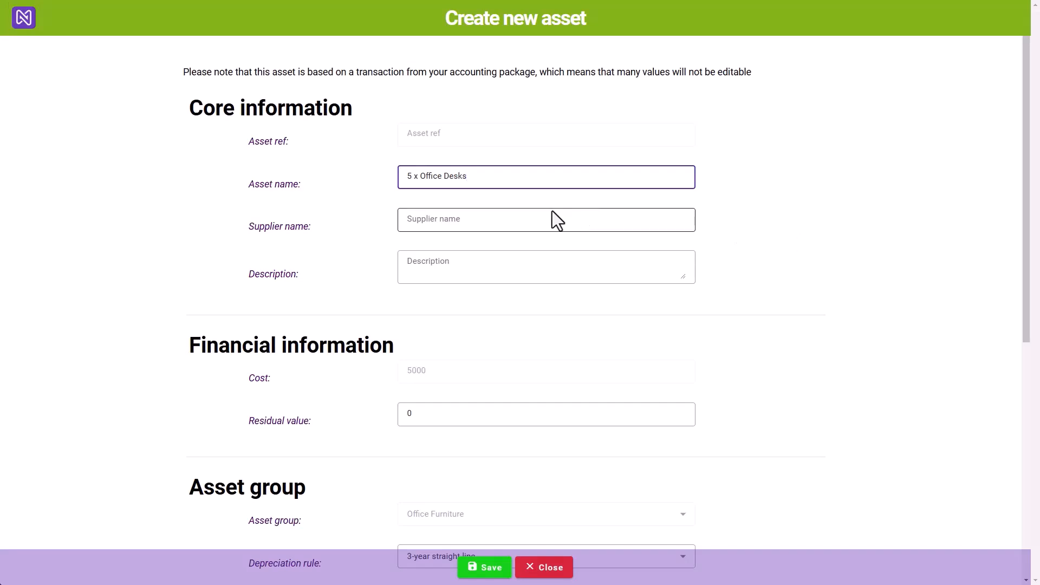
# Examine the new asset's core and financial information, including its name, description, cost and residual value.
pyautogui.click(476, 178)
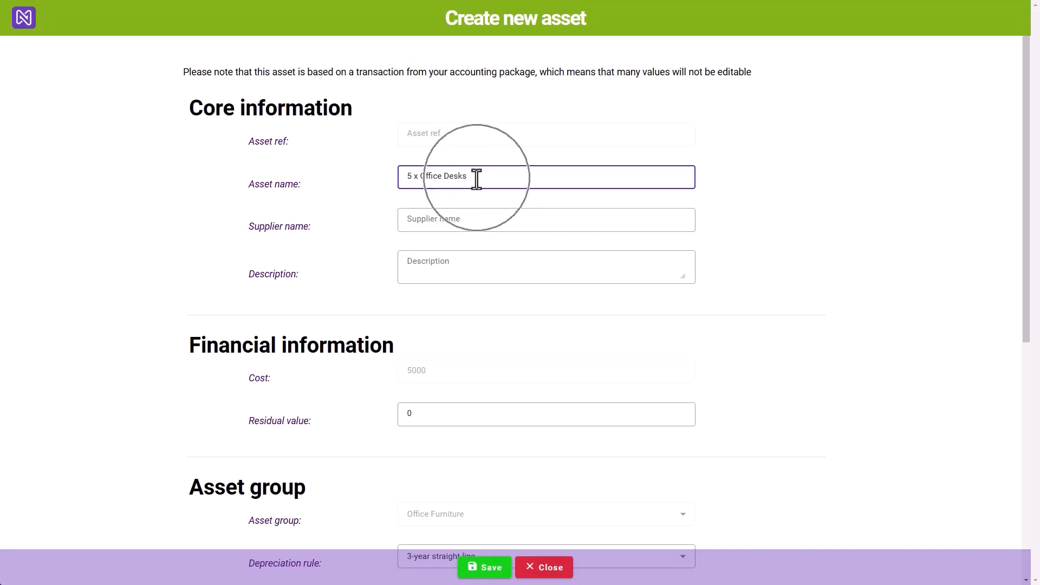
pyautogui.click(476, 178)
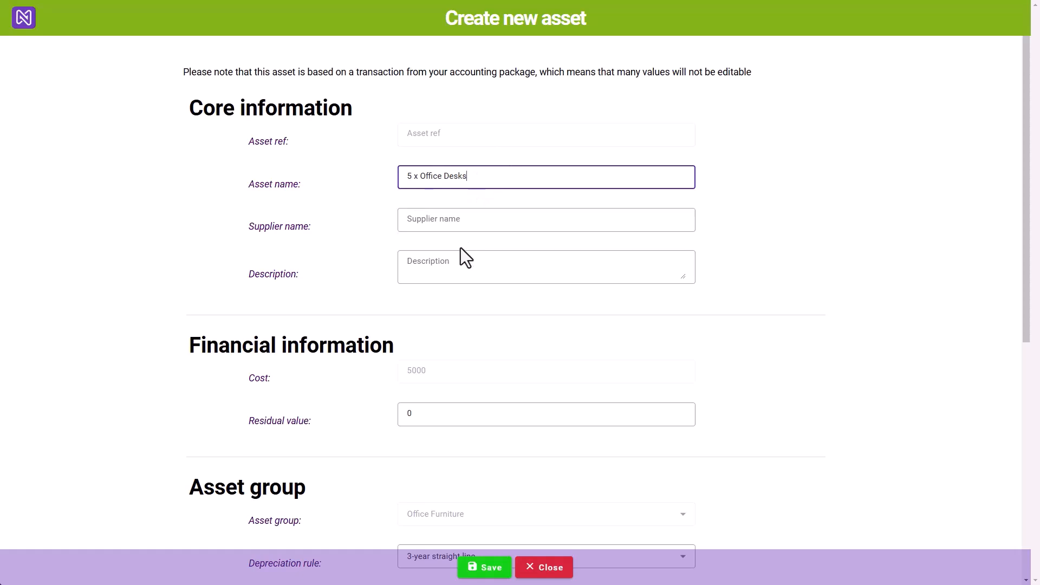
pyautogui.click(456, 263)
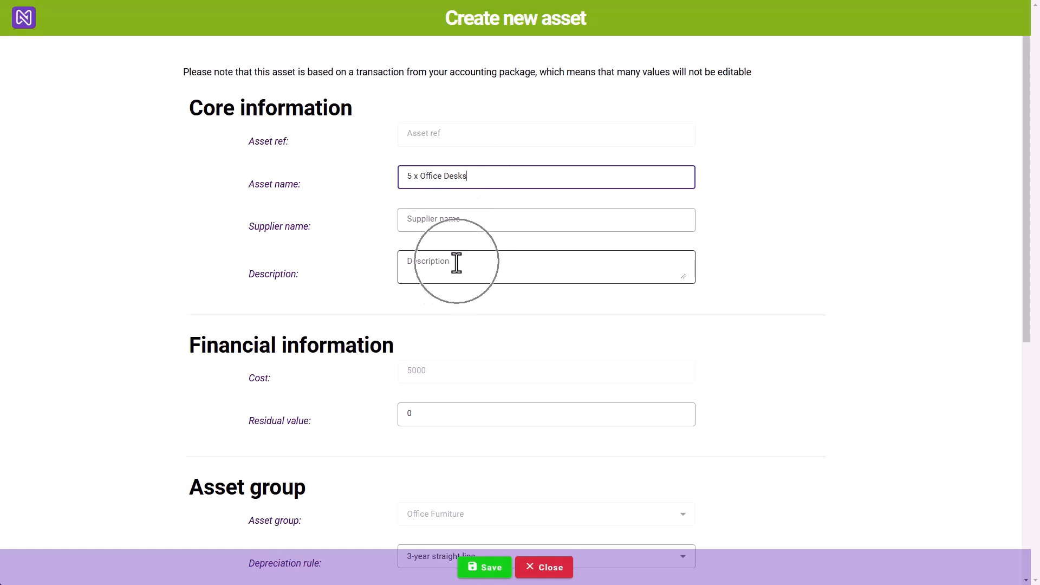
pyautogui.click(456, 263)
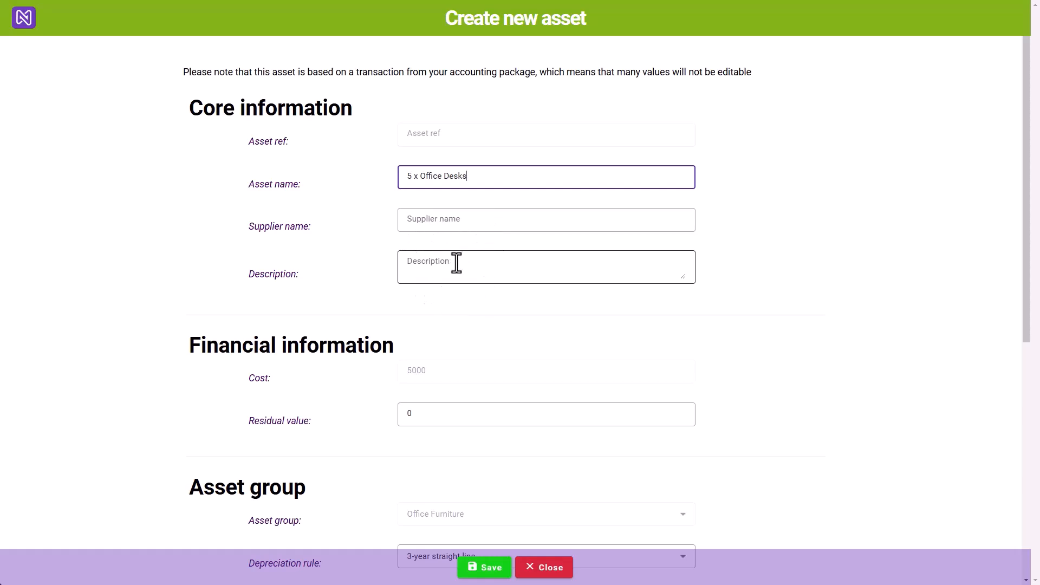
pyautogui.scroll(-3, 456, 262)
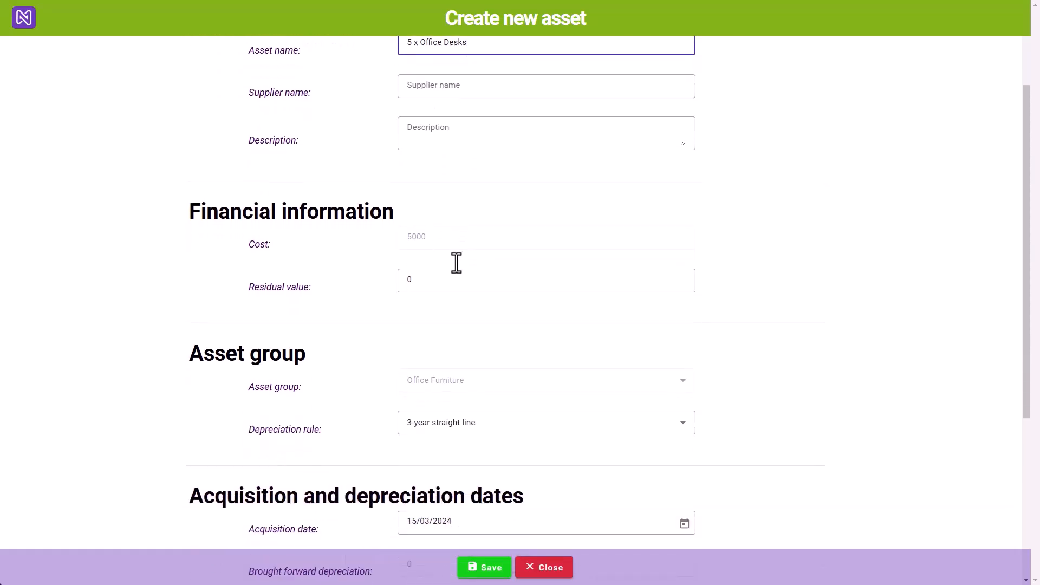
pyautogui.click(430, 235)
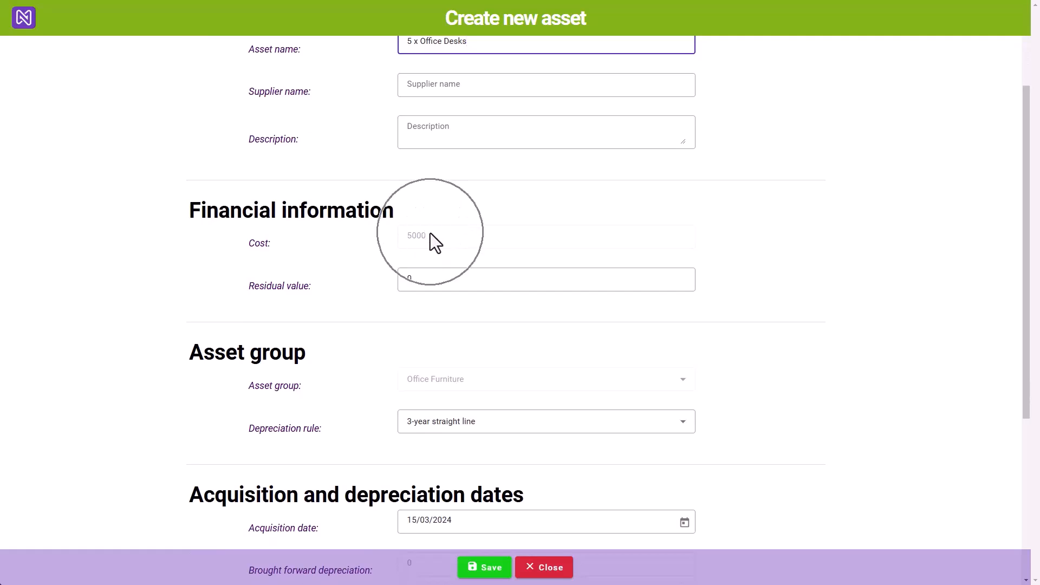
pyautogui.click(423, 279)
# Examine the new asset's group, depreciation rule, acquisition and depreciation dates, and the option to defer depreciation.
pyautogui.scroll(-2, 423, 279)
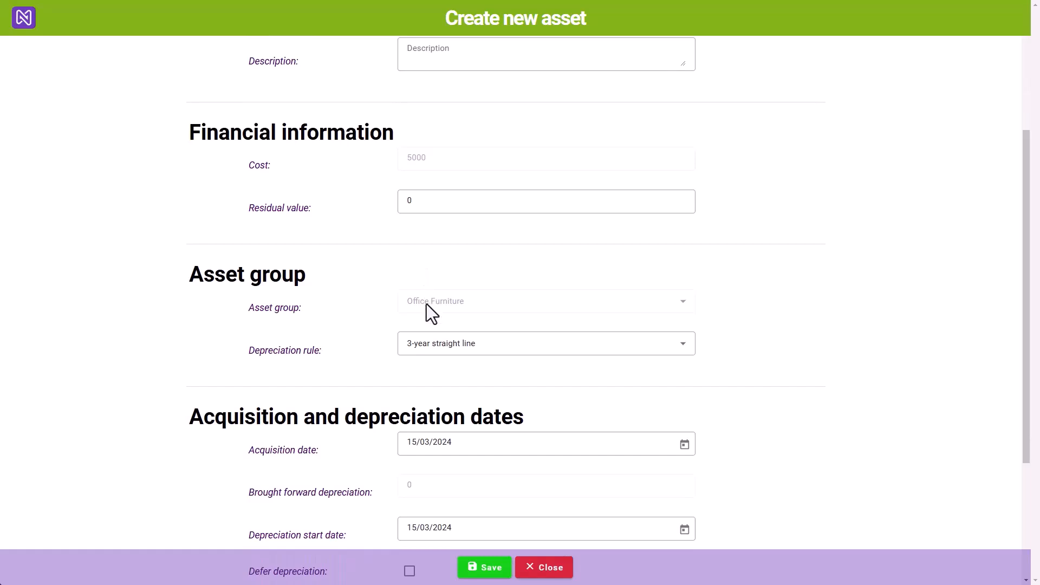
pyautogui.click(427, 304)
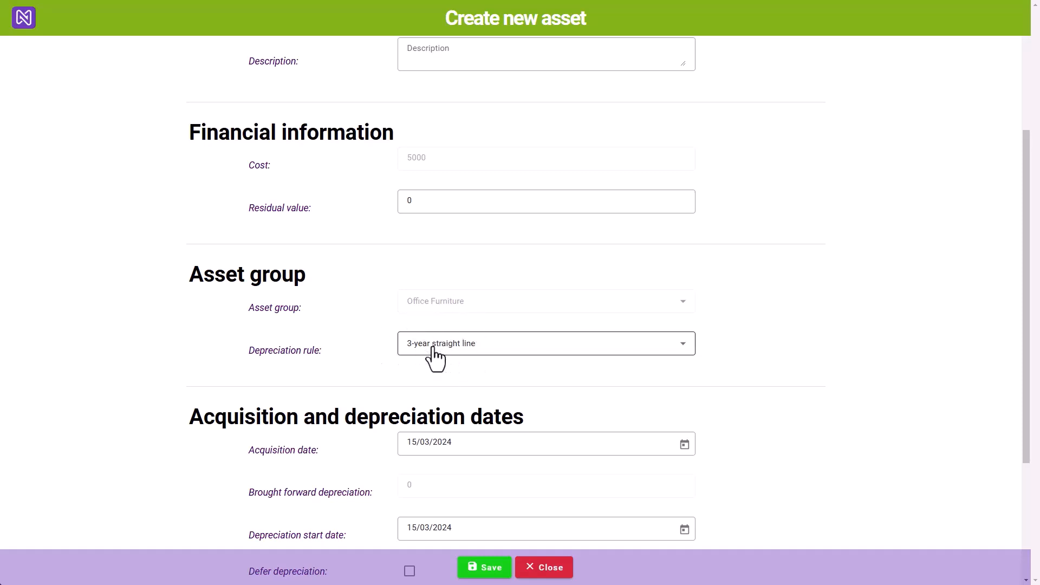
pyautogui.scroll(-2, 436, 357)
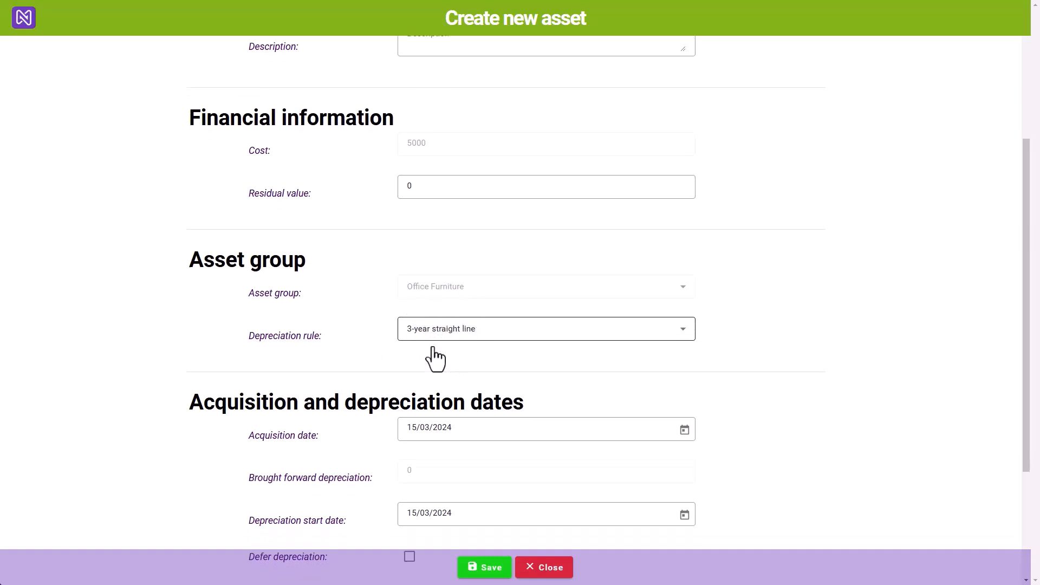
pyautogui.click(439, 362)
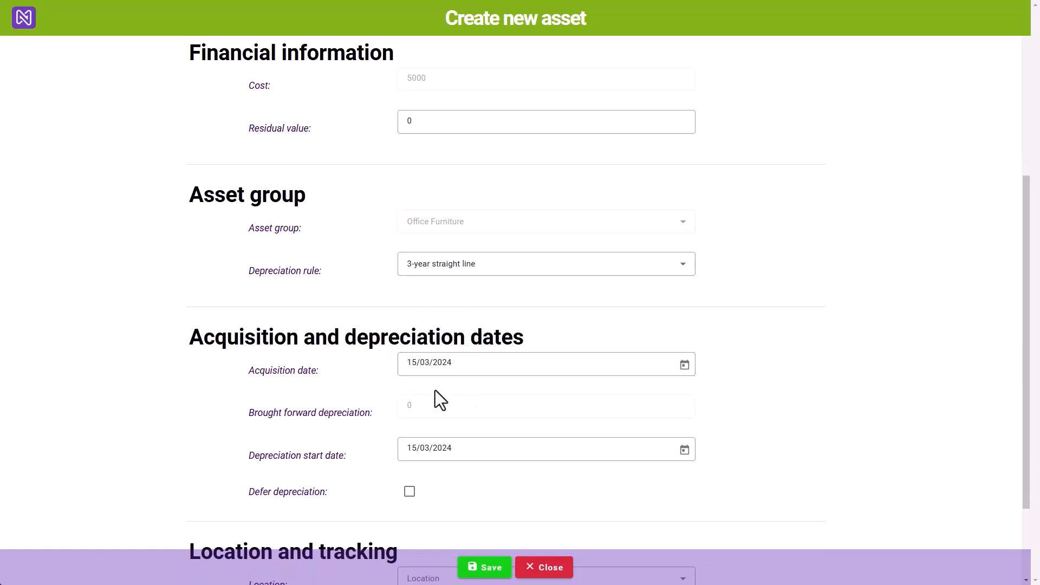
pyautogui.click(432, 404)
pyautogui.click(436, 448)
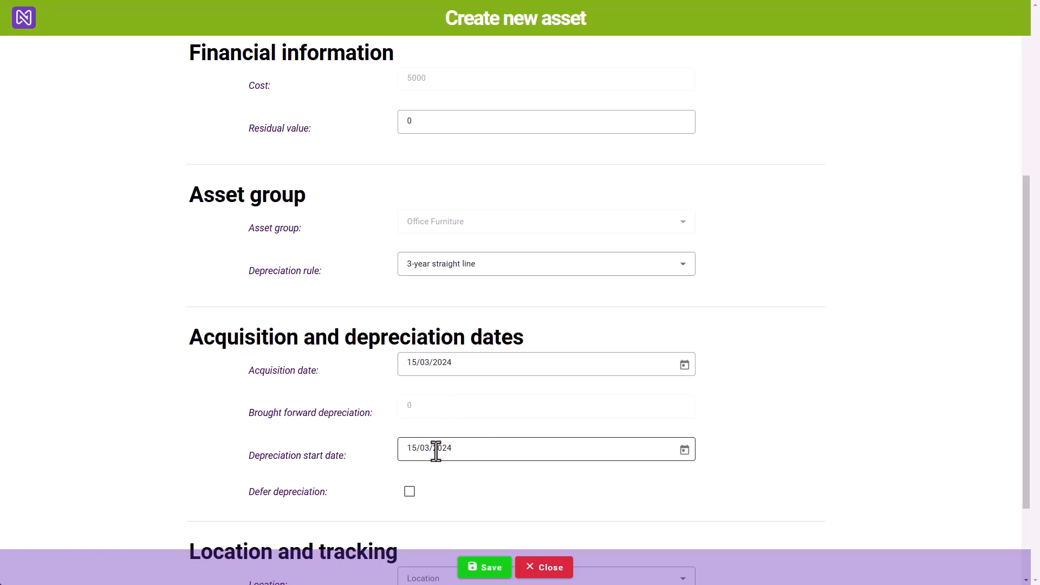
pyautogui.scroll(-1, 436, 450)
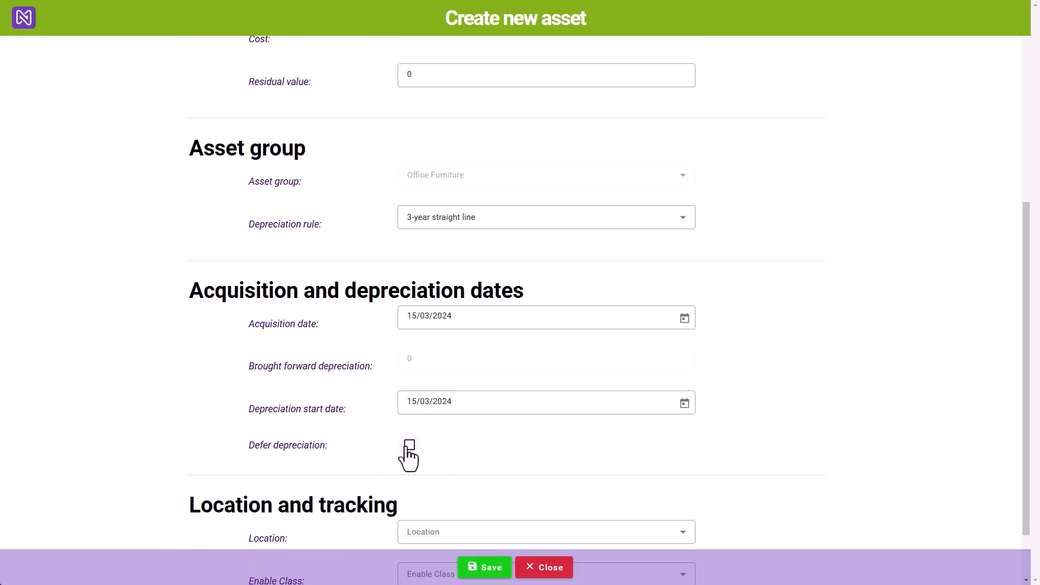
pyautogui.click(408, 446)
pyautogui.click(408, 447)
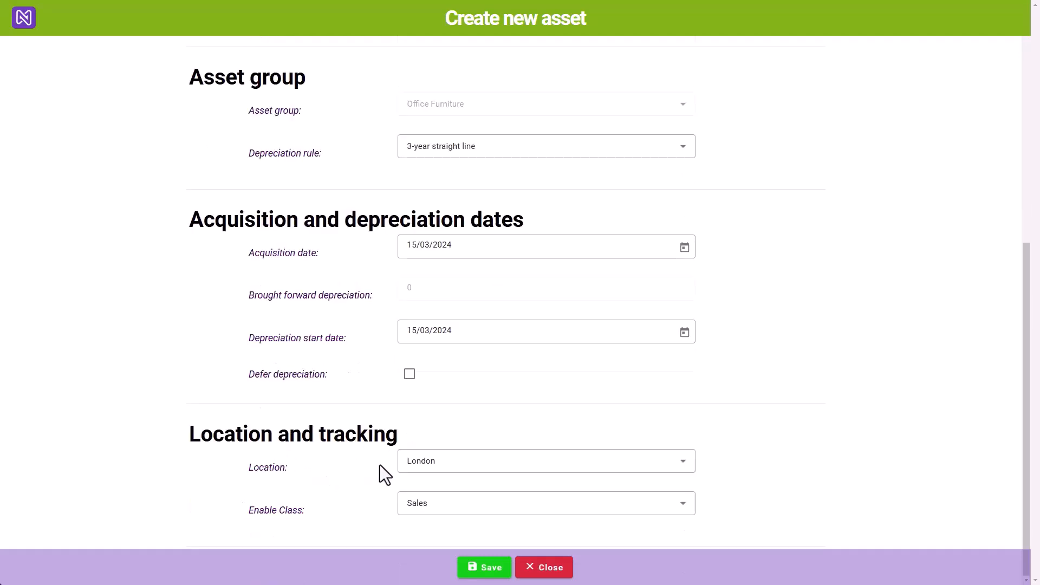
# Save the 5 x Office Desks asset with location London and class Sales.
pyautogui.click(422, 466)
pyautogui.click(423, 504)
pyautogui.click(482, 572)
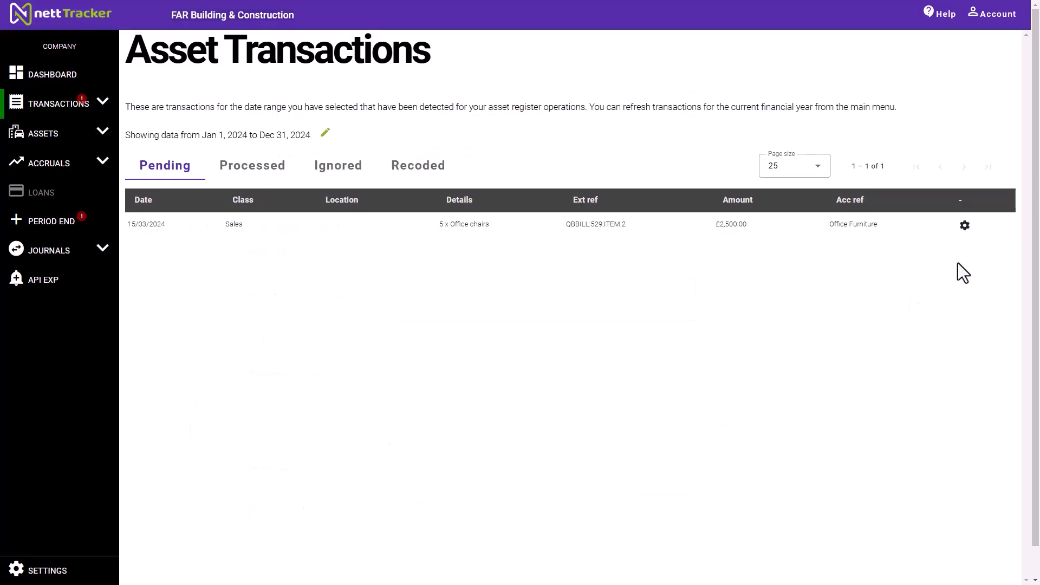
# Create an asset from the pending 5 x Office chairs transaction with location London and class Sales, and save it.
pyautogui.click(964, 227)
pyautogui.click(964, 227)
pyautogui.click(928, 256)
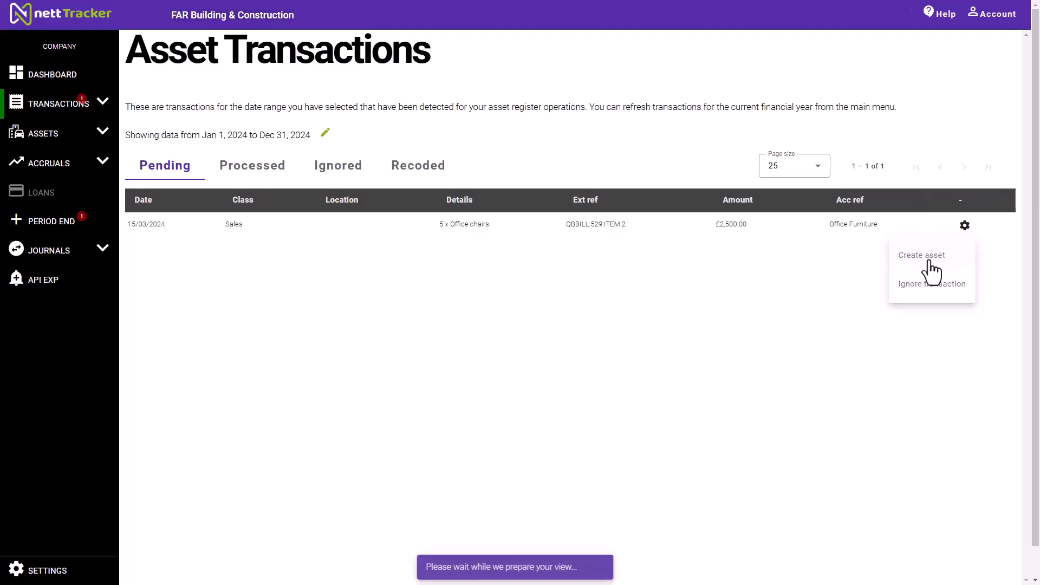
pyautogui.scroll(-8, 668, 395)
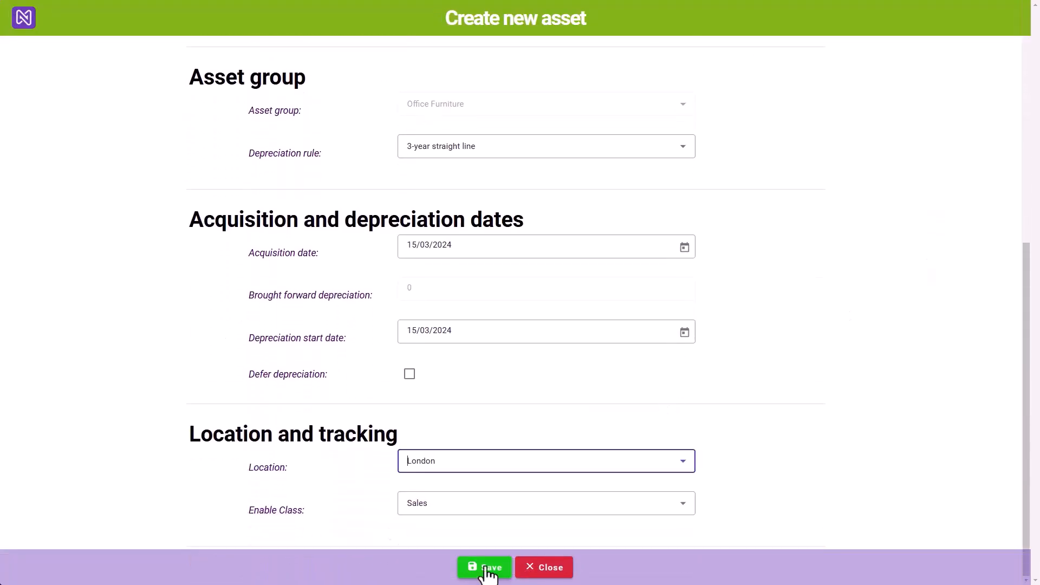
pyautogui.click(486, 567)
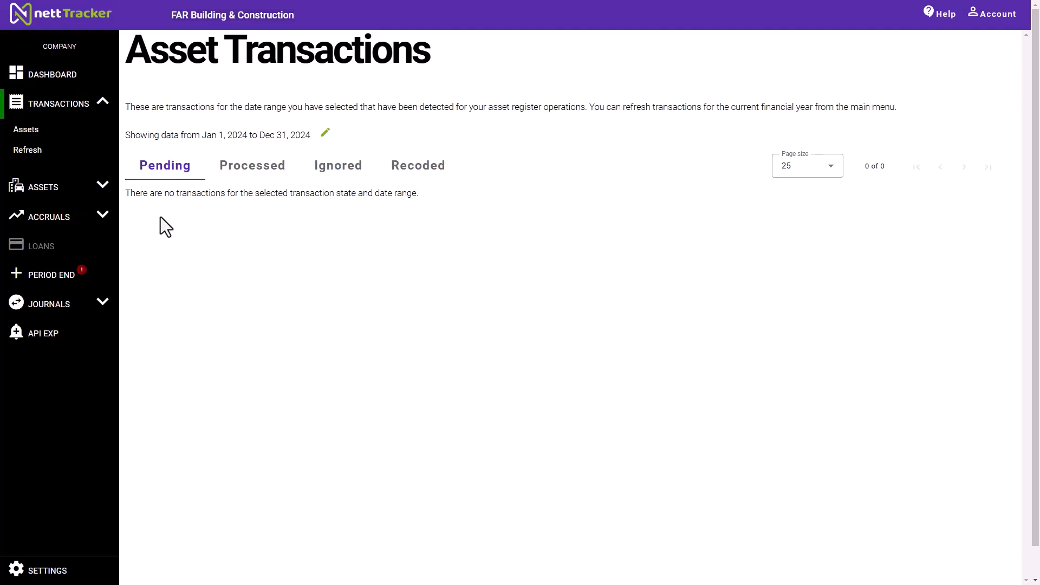
# Review the processed asset transactions and compare the net book value figures in the dashboard's financial summary.
pyautogui.click(253, 170)
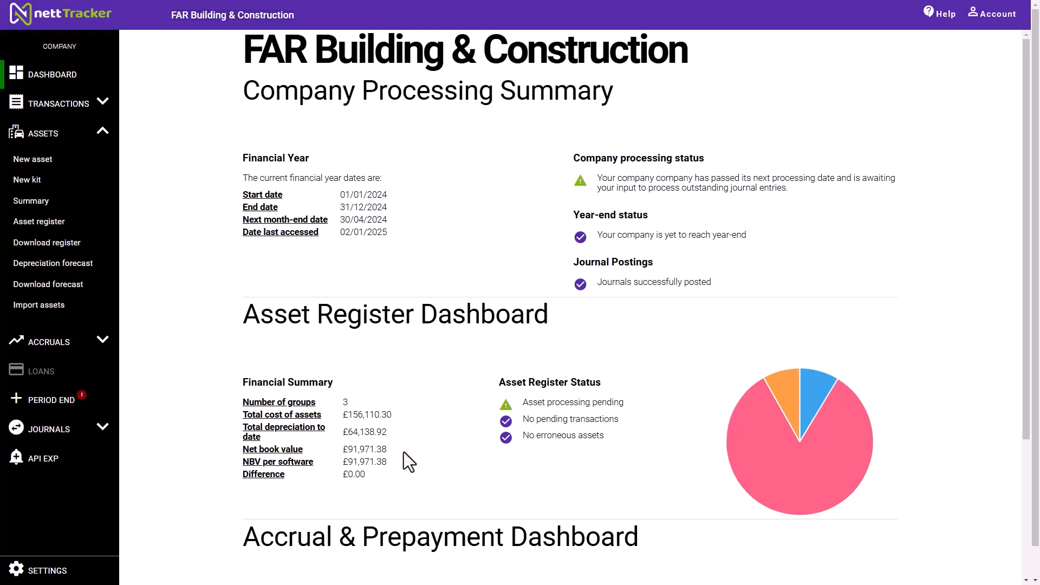
pyautogui.click(367, 448)
# Show the Office Furniture group in the asset register and examine the new desks' and chairs' depreciation values.
pyautogui.click(41, 224)
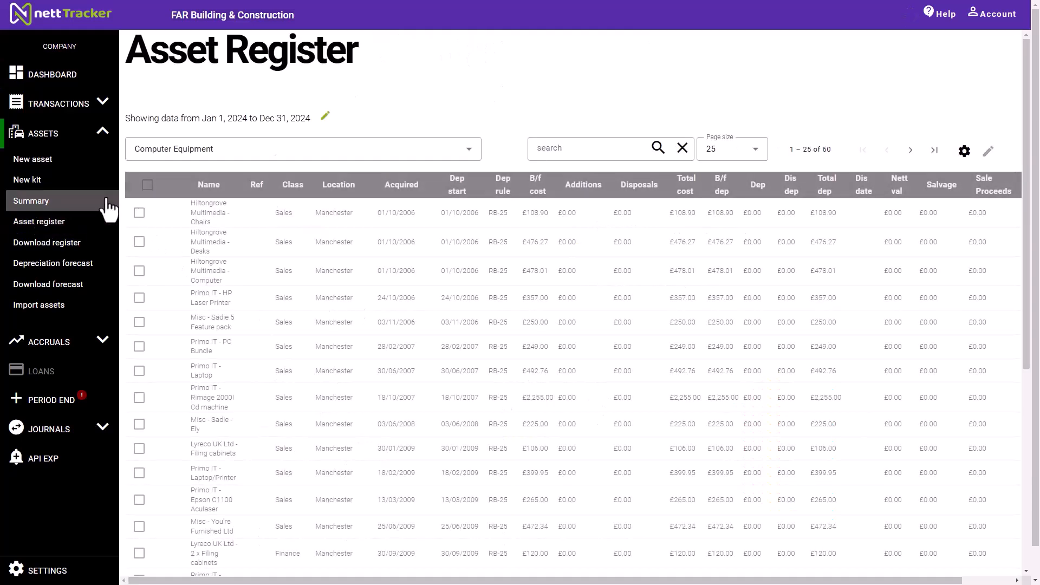
pyautogui.click(238, 162)
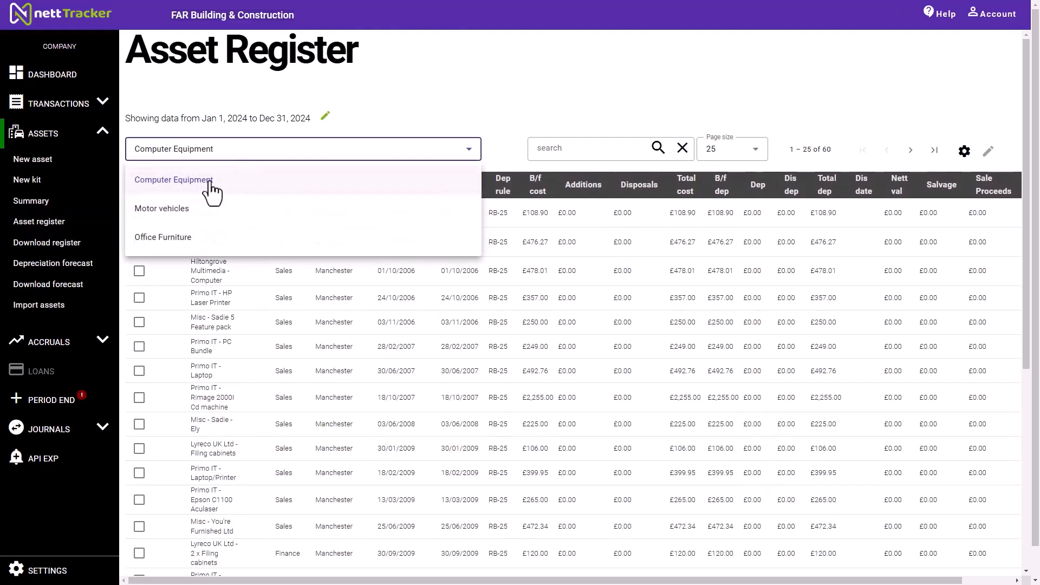
pyautogui.click(179, 237)
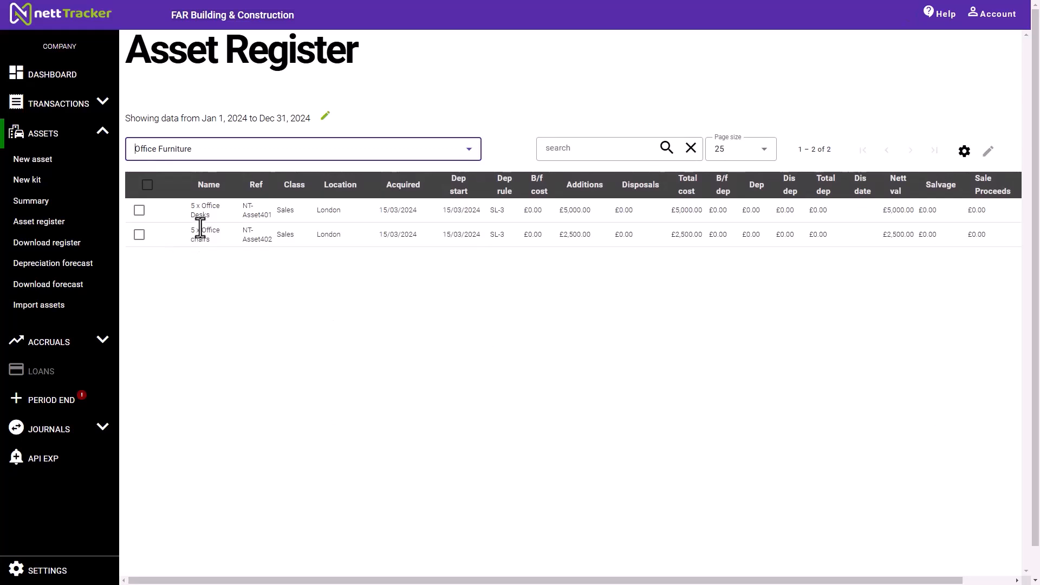
pyautogui.click(220, 212)
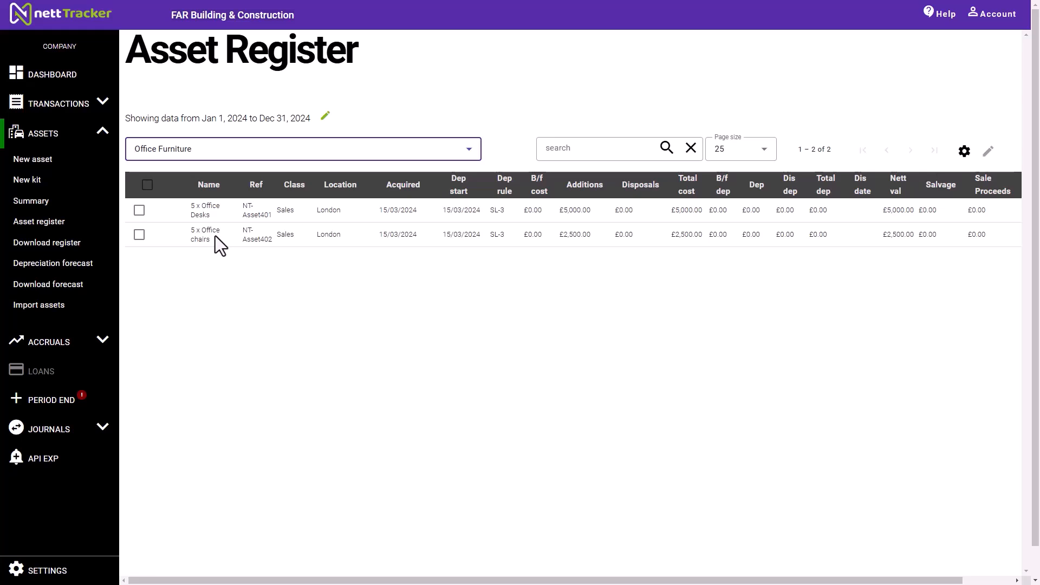
pyautogui.click(750, 218)
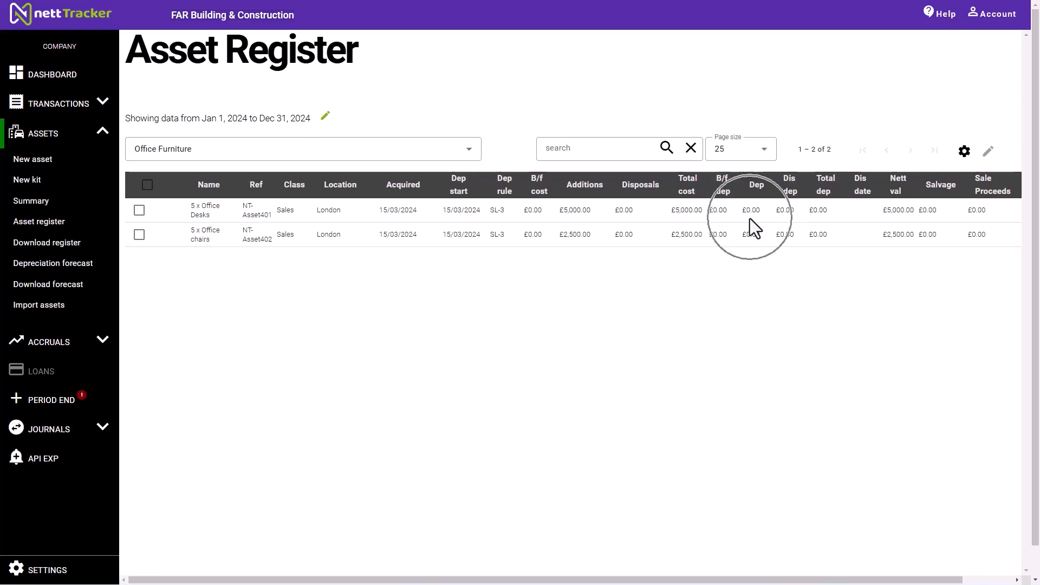
pyautogui.click(750, 219)
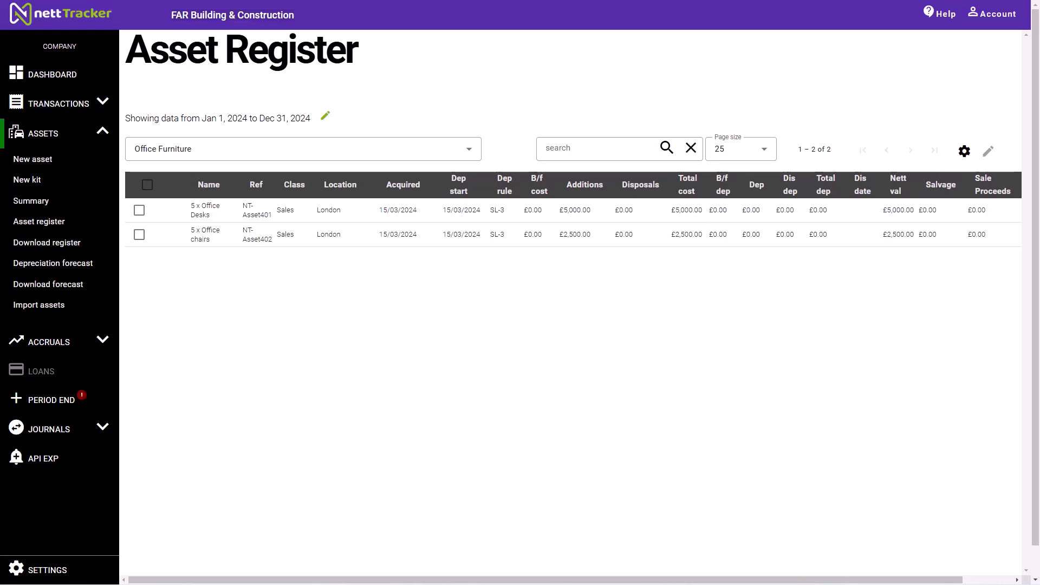
# Show the depreciation forecast for the Office Furniture group and examine the March entries of the desks and chairs.
pyautogui.click(72, 264)
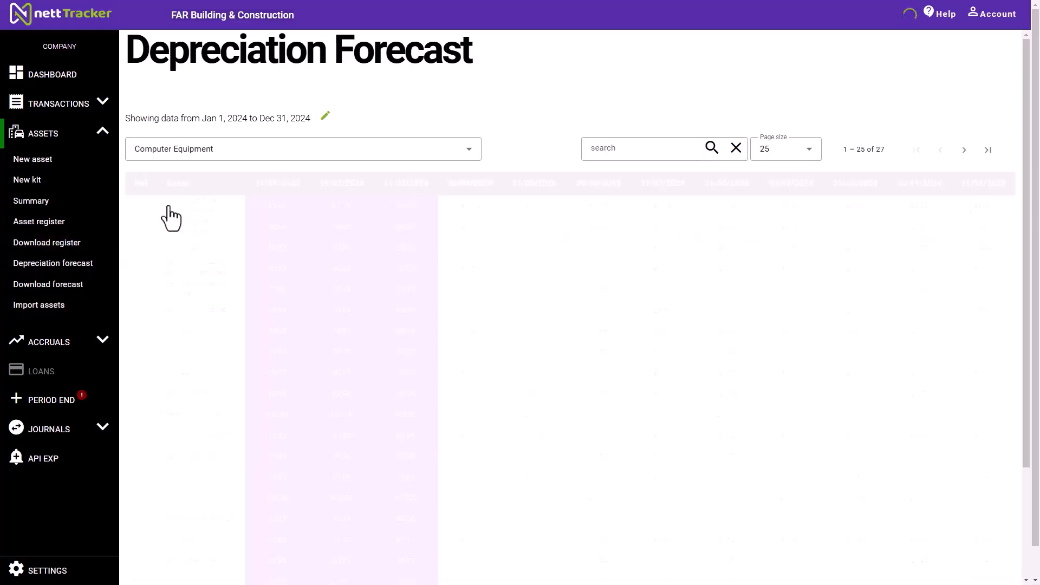
pyautogui.click(227, 157)
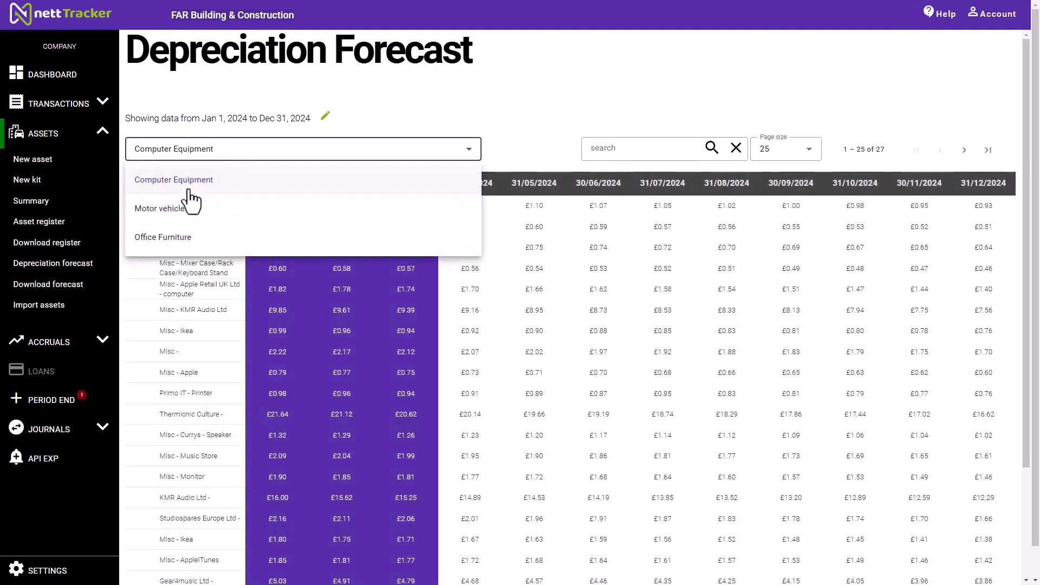
pyautogui.click(159, 239)
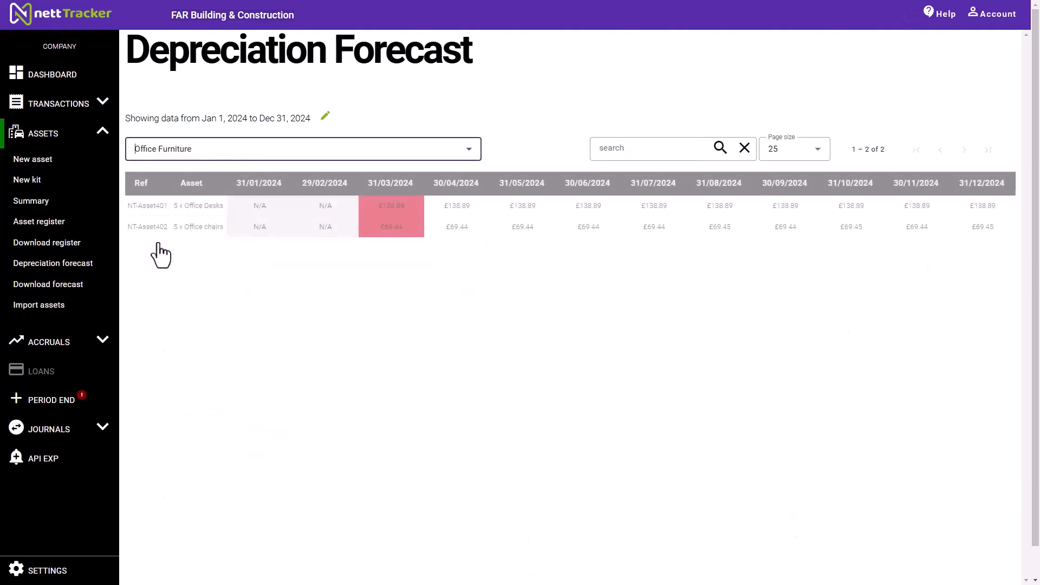
pyautogui.press('ctrl')
pyautogui.press('ctrl')
pyautogui.press('ctrl')
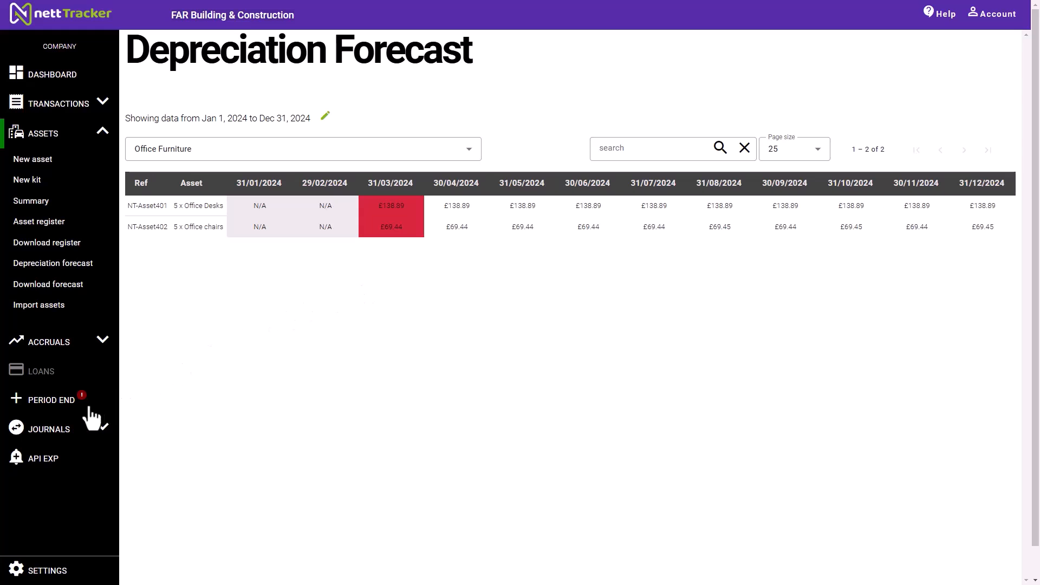
# Run period end processing with the period end date set to 31/03/2024.
pyautogui.click(67, 406)
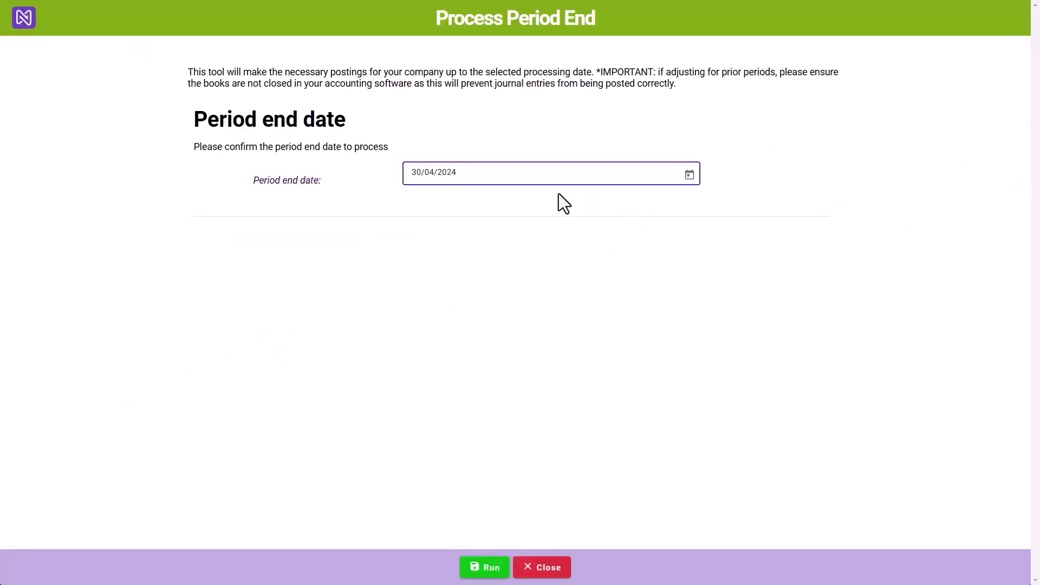
pyautogui.press('BackSpace')
pyautogui.press('BackSpace')
pyautogui.press('BackSpace')
pyautogui.press('BackSpace')
pyautogui.press('BackSpace')
pyautogui.press('BackSpace')
pyautogui.press('BackSpace')
pyautogui.press('BackSpace')
pyautogui.press('BackSpace')
pyautogui.press('BackSpace')
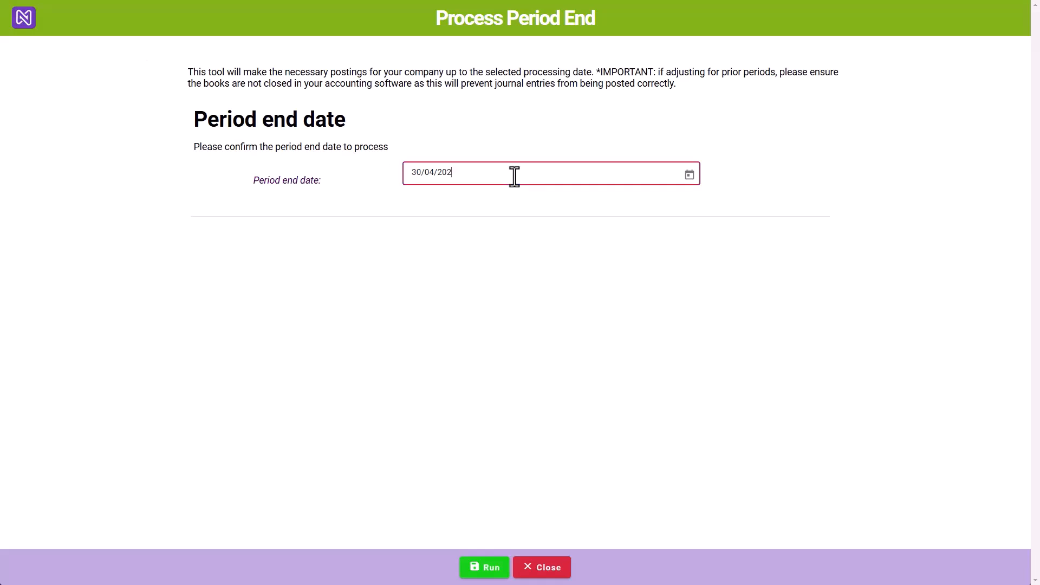
pyautogui.write('310324')
pyautogui.press('Tab')
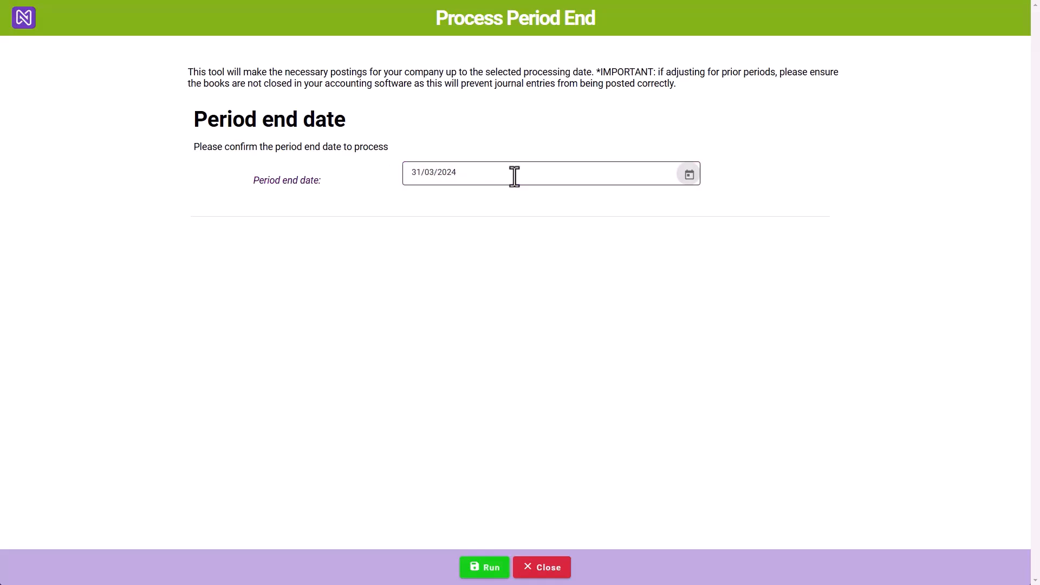
pyautogui.click(481, 568)
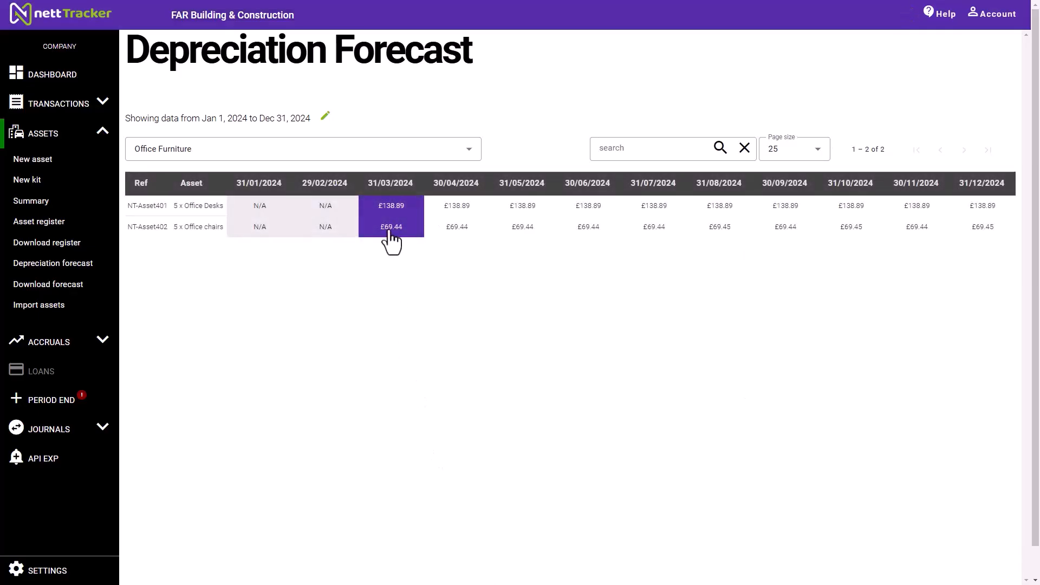
# Check the March depreciation of the desks and chairs in the forecast and in the asset register's Office Furniture group.
pyautogui.press('ctrl')
pyautogui.click(63, 227)
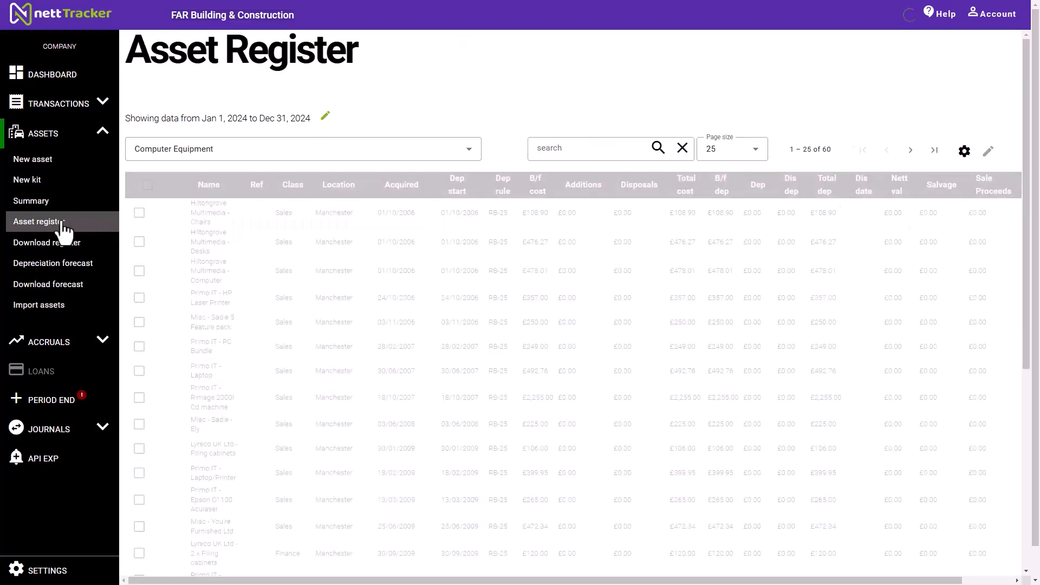
pyautogui.click(214, 153)
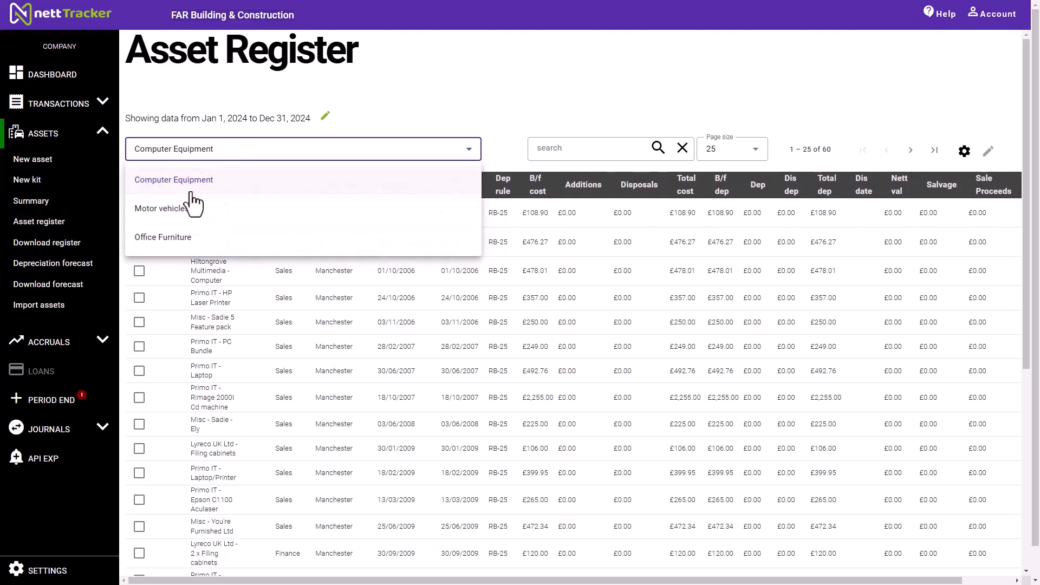
pyautogui.click(177, 239)
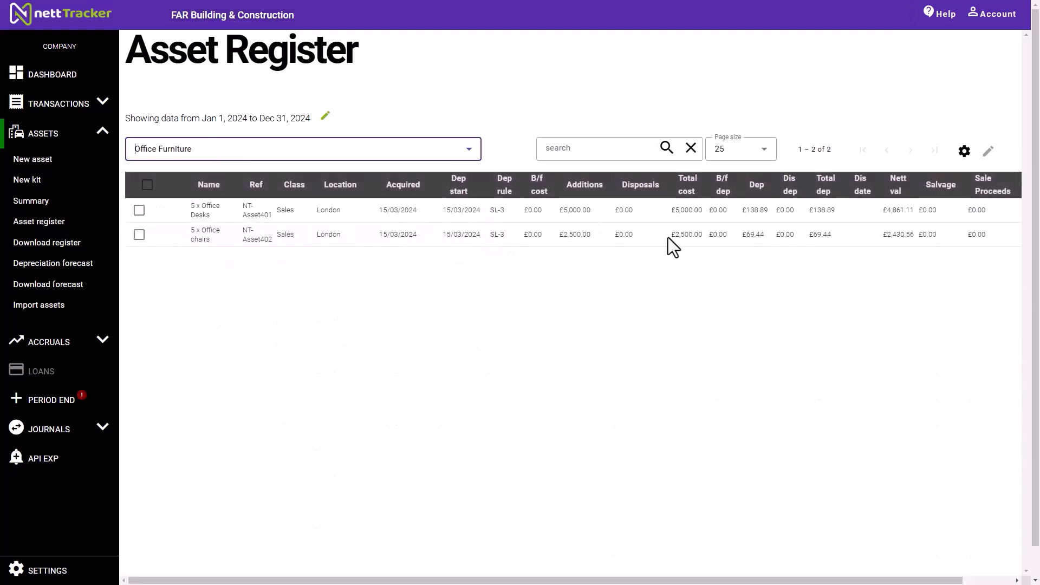
pyautogui.press('ctrl')
pyautogui.press('ctrl')
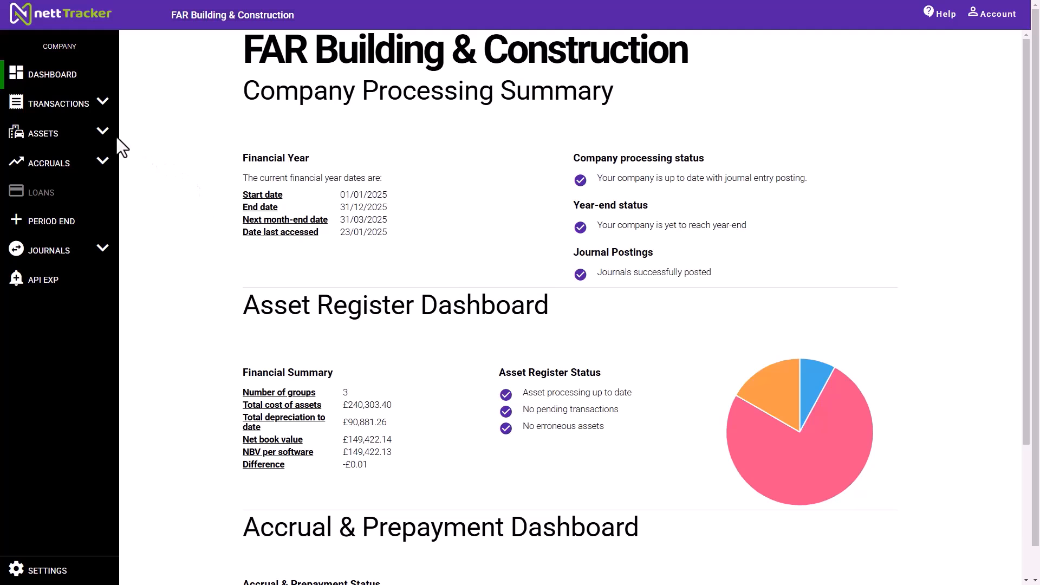
# Open a new asset form and examine its core, financial, asset group, depreciation date, location and tracking details.
pyautogui.click(103, 133)
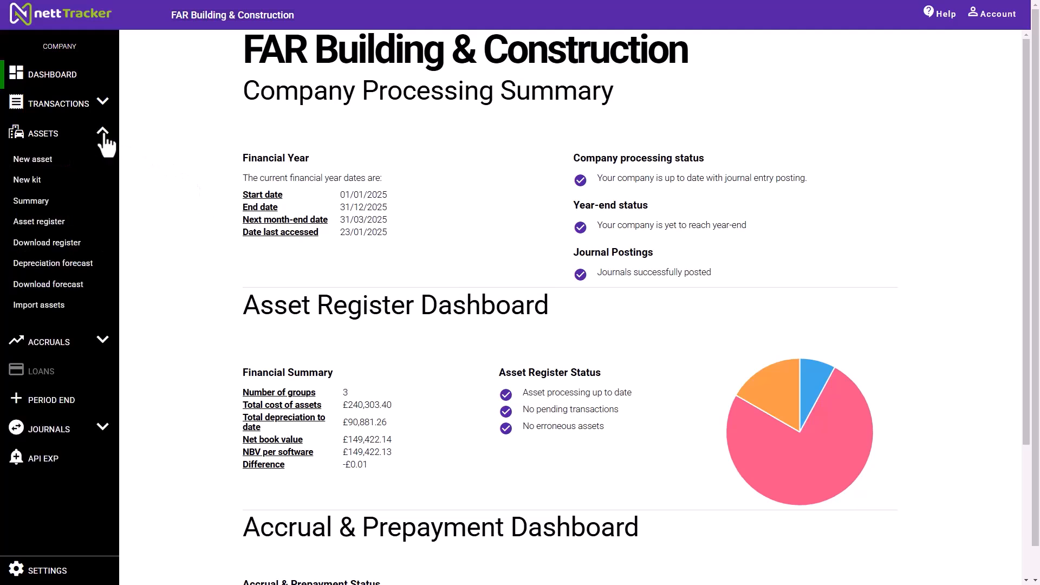
pyautogui.click(54, 160)
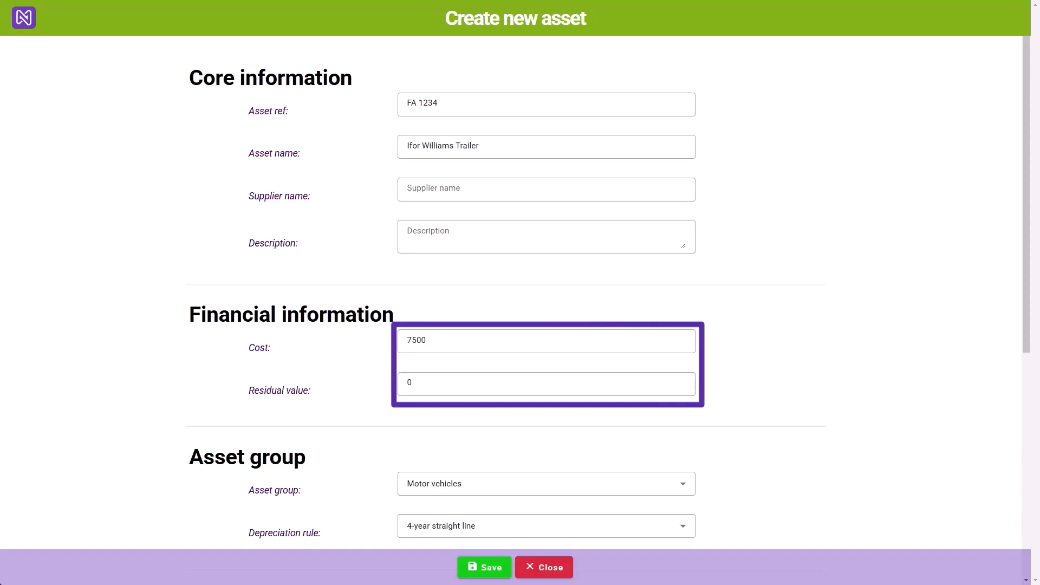
pyautogui.scroll(-2, 86, 420)
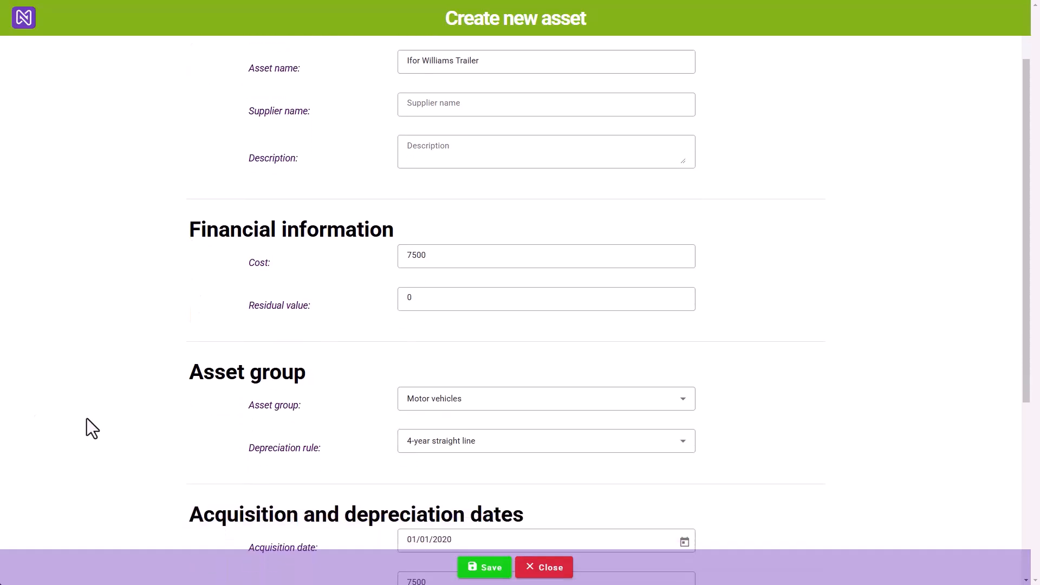
pyautogui.scroll(-4, 87, 418)
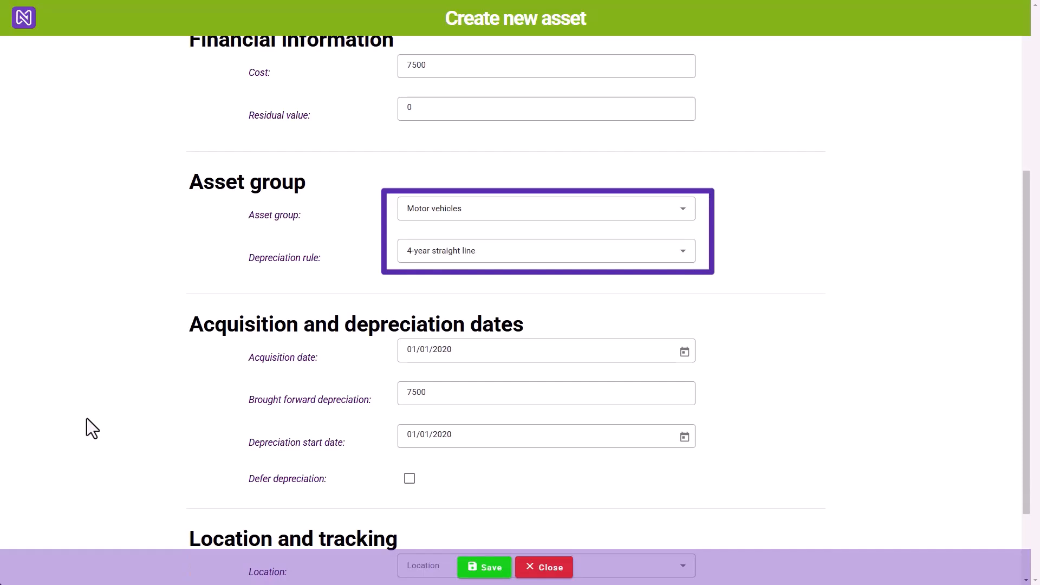
pyautogui.scroll(-2, 86, 419)
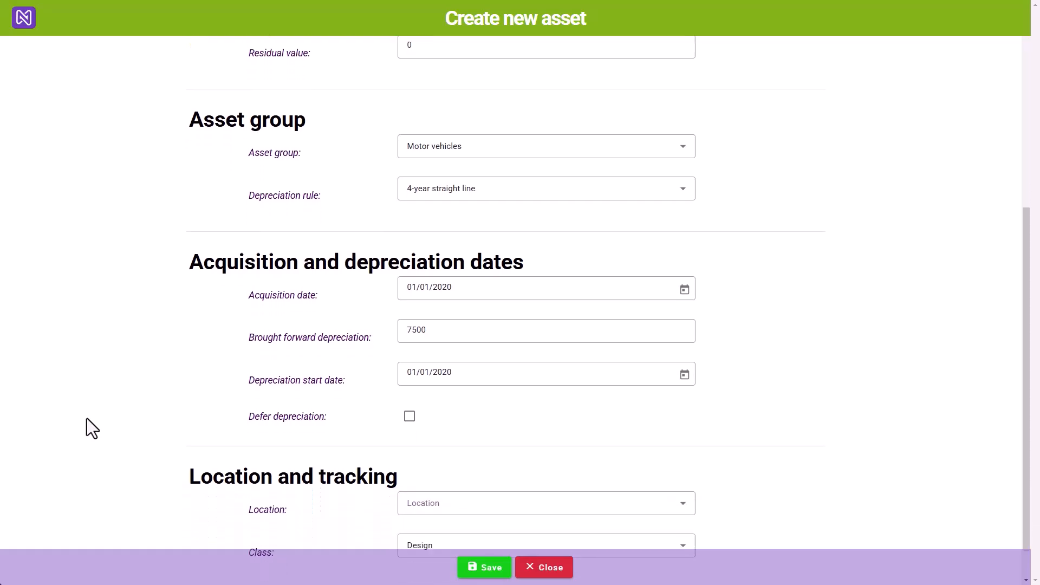
pyautogui.scroll(-1, 87, 419)
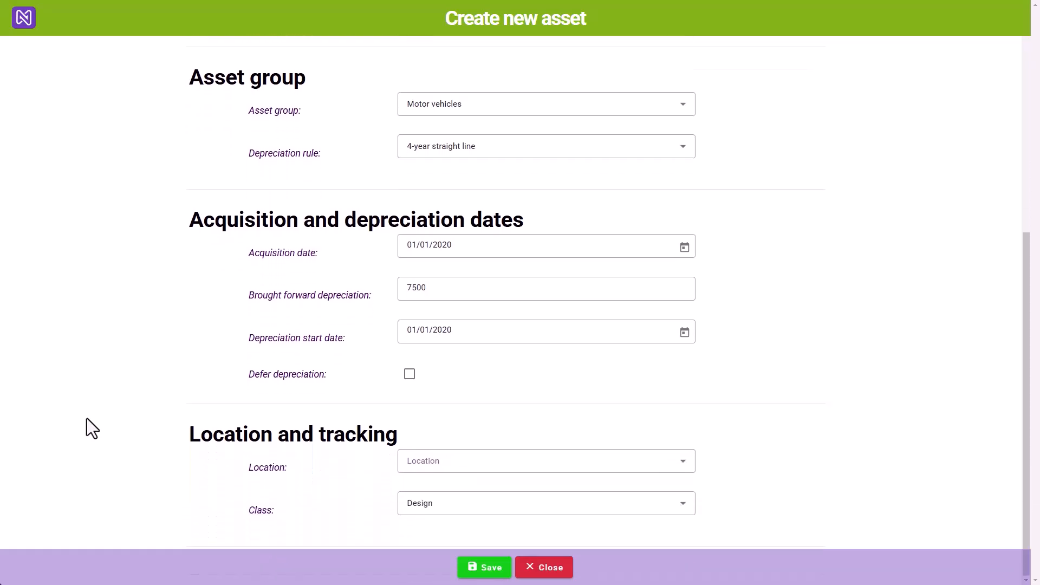
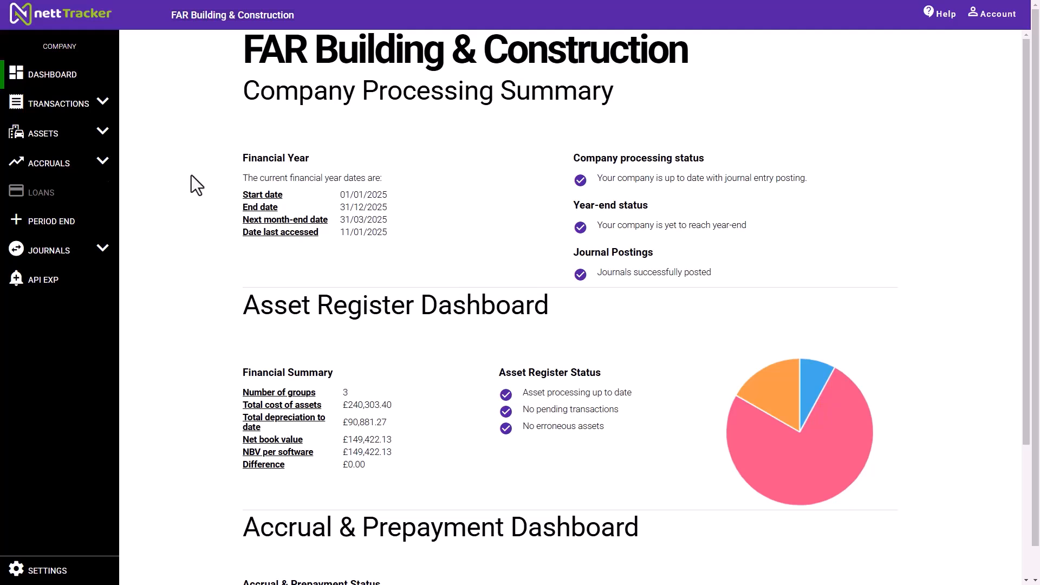
# Show the Office Furniture group in the asset register.
pyautogui.click(101, 135)
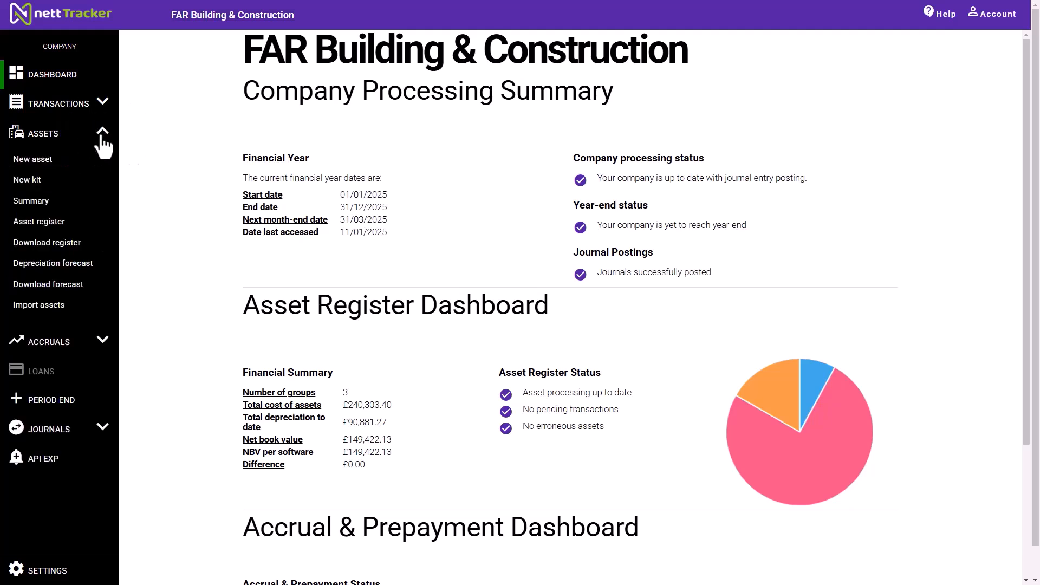
pyautogui.click(49, 226)
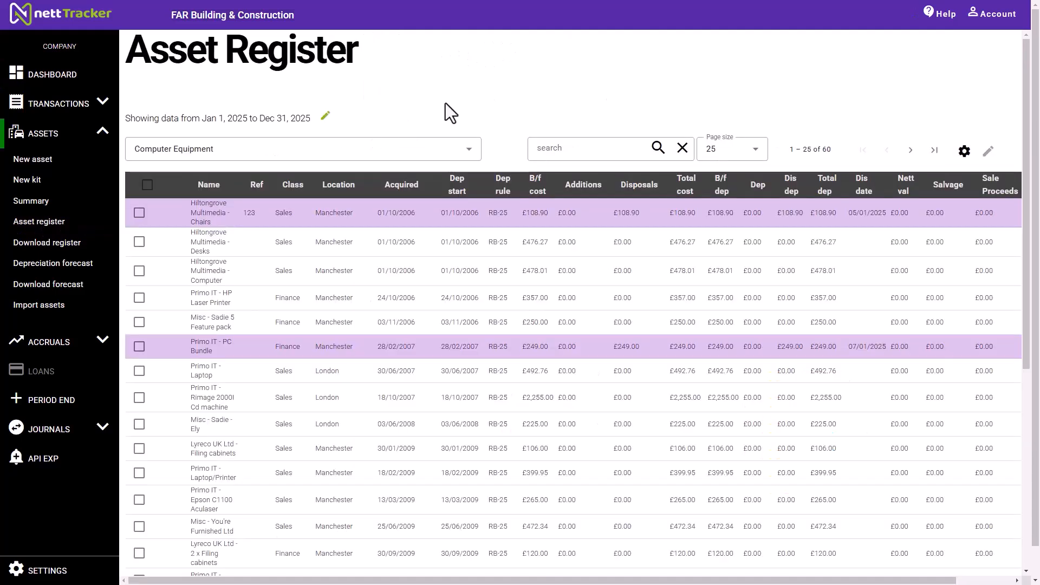
pyautogui.click(439, 152)
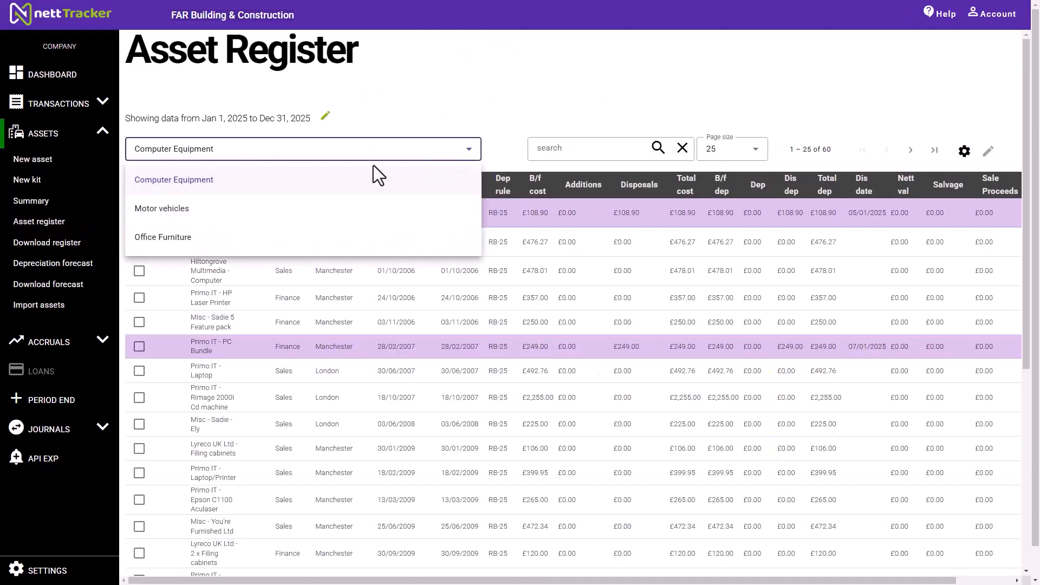
pyautogui.click(181, 241)
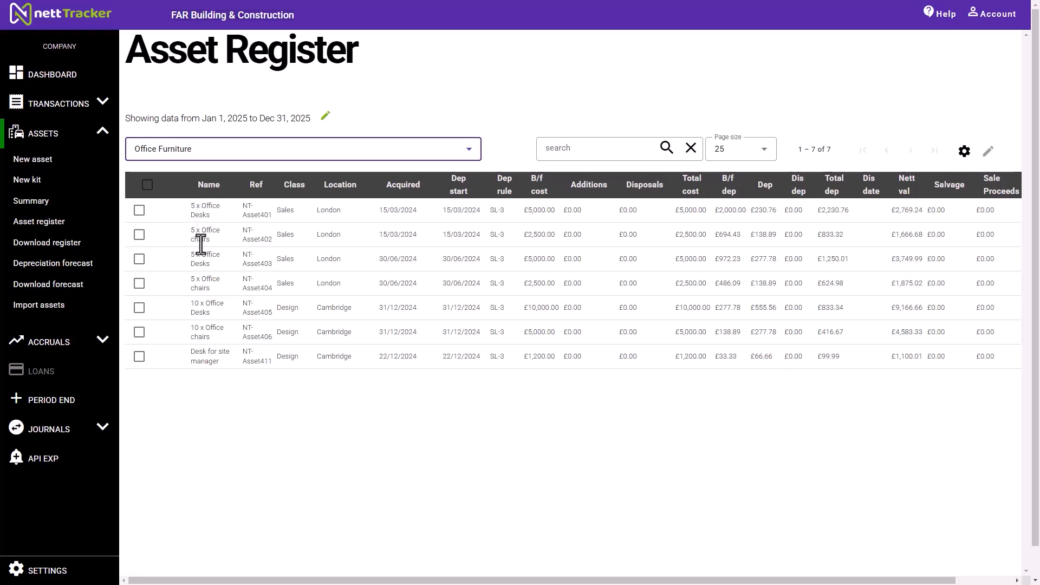
# Start creating a kit from the 5 x Office Desks asset with reference NT-Asset403.
pyautogui.click(140, 260)
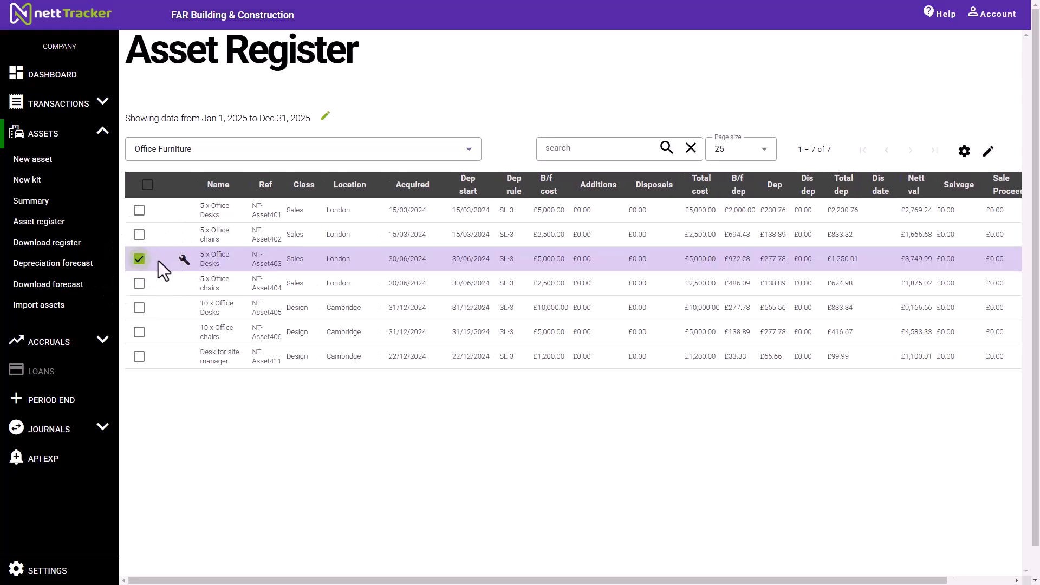
pyautogui.click(184, 260)
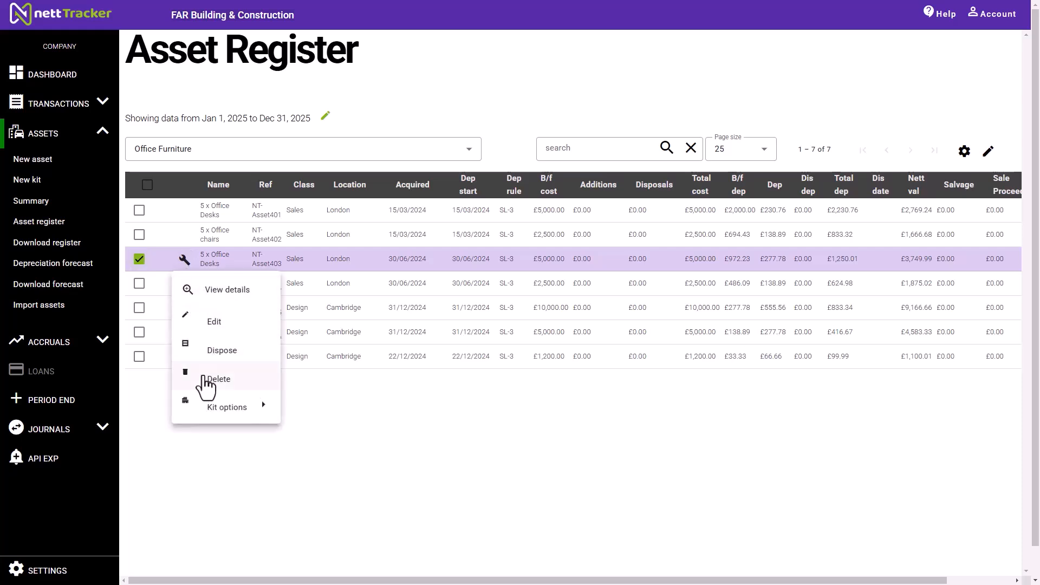
pyautogui.moveTo(211, 408)
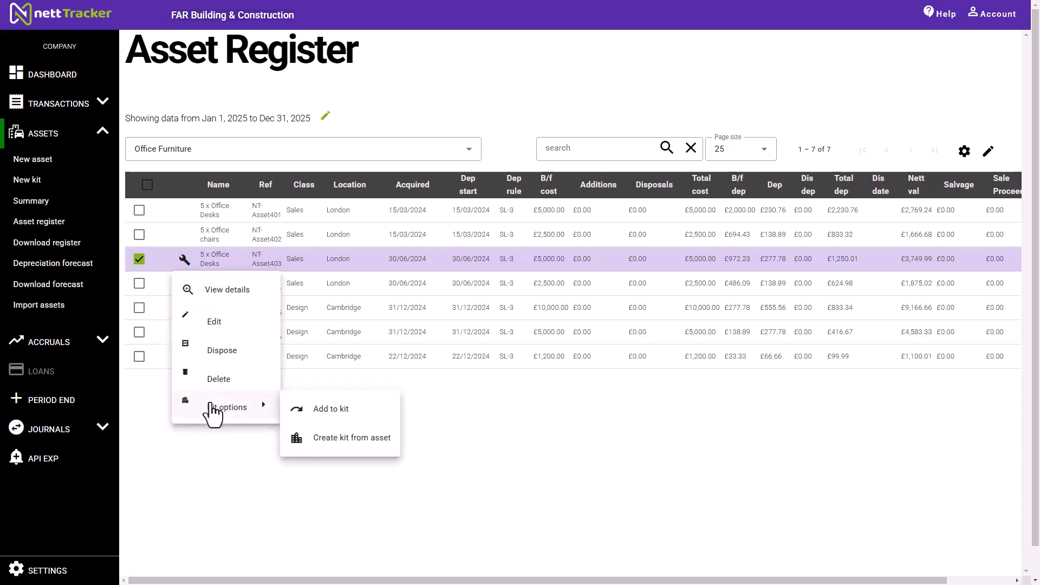
pyautogui.click(343, 439)
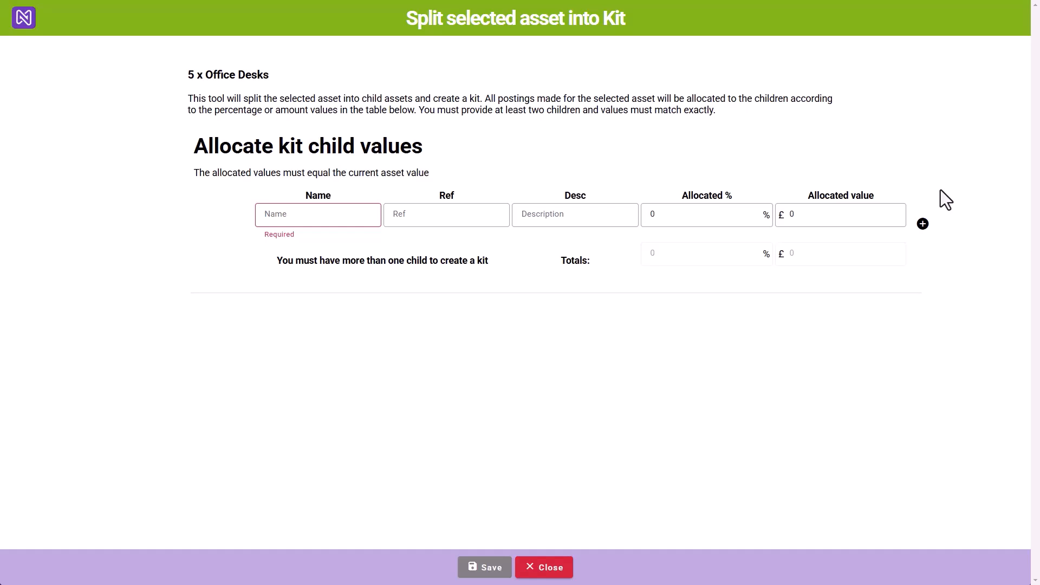
# Add four more child rows to the kit's allocation table, for five children.
pyautogui.click(922, 225)
pyautogui.click(923, 258)
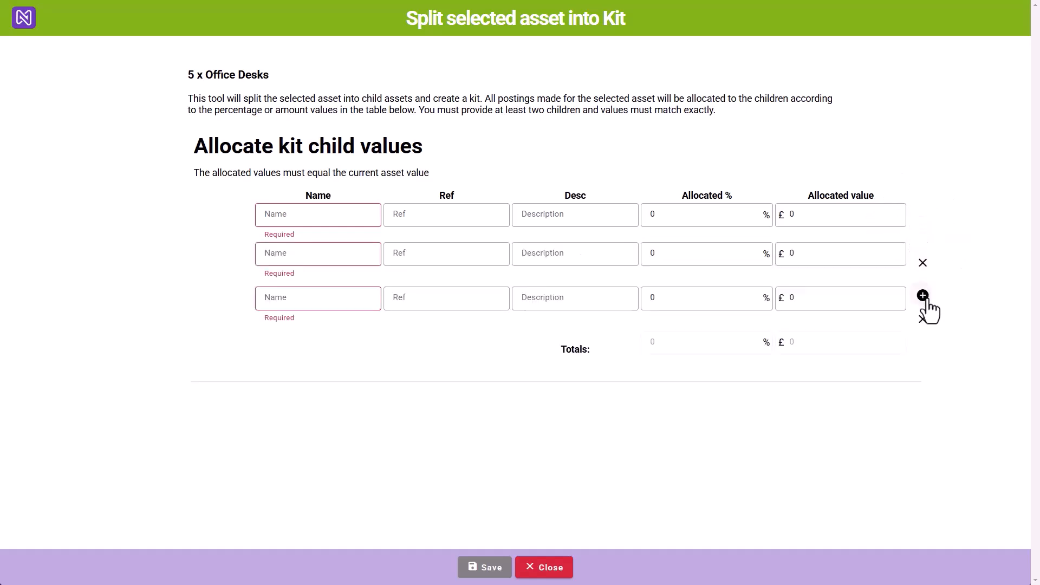
pyautogui.click(923, 296)
pyautogui.click(923, 334)
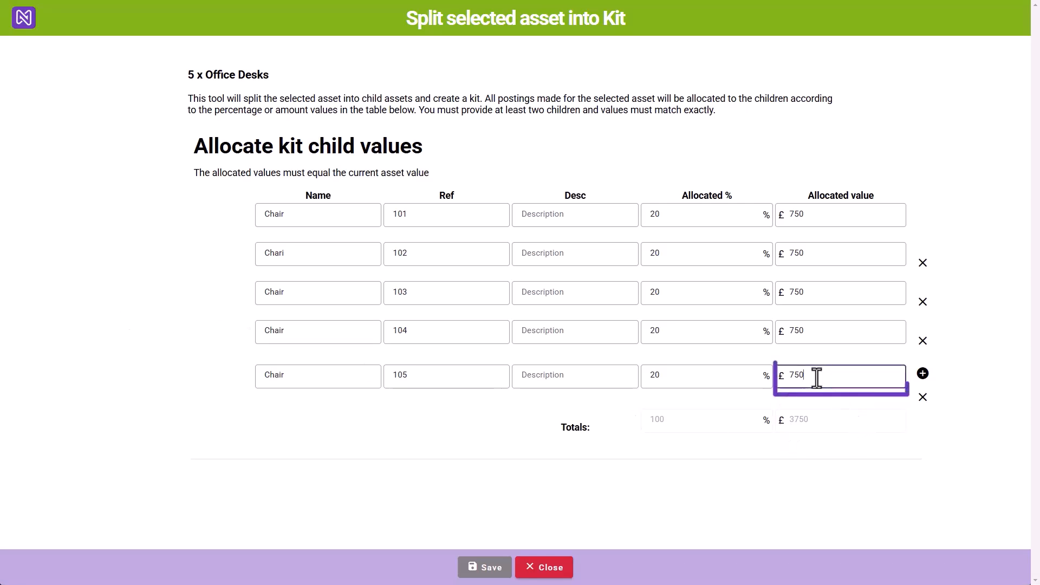
# Set the allocated value of child 105 to £749.99 and save the kit.
pyautogui.press('BackSpace')
pyautogui.press('BackSpace')
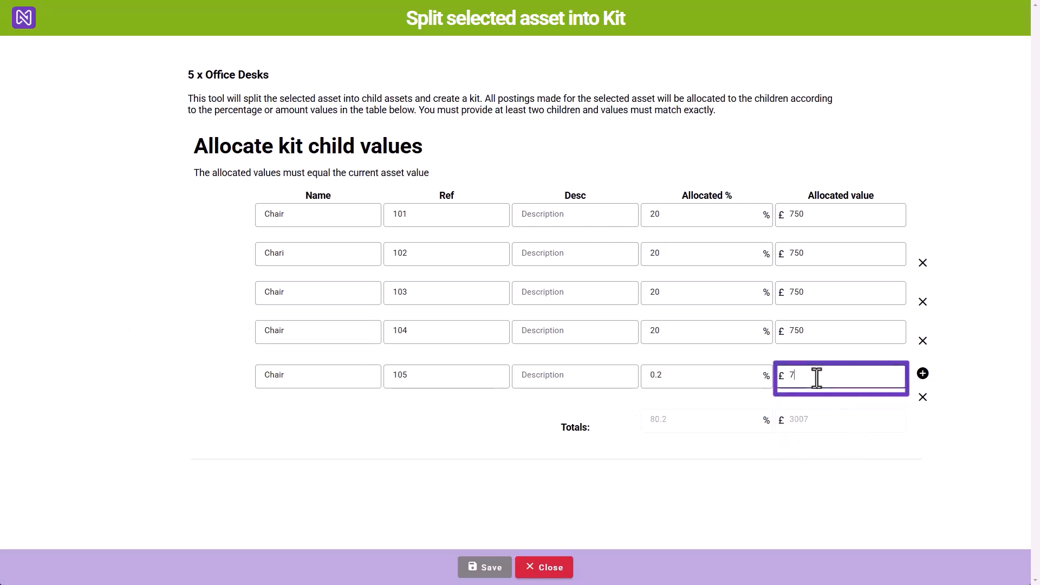
pyautogui.write('49.99')
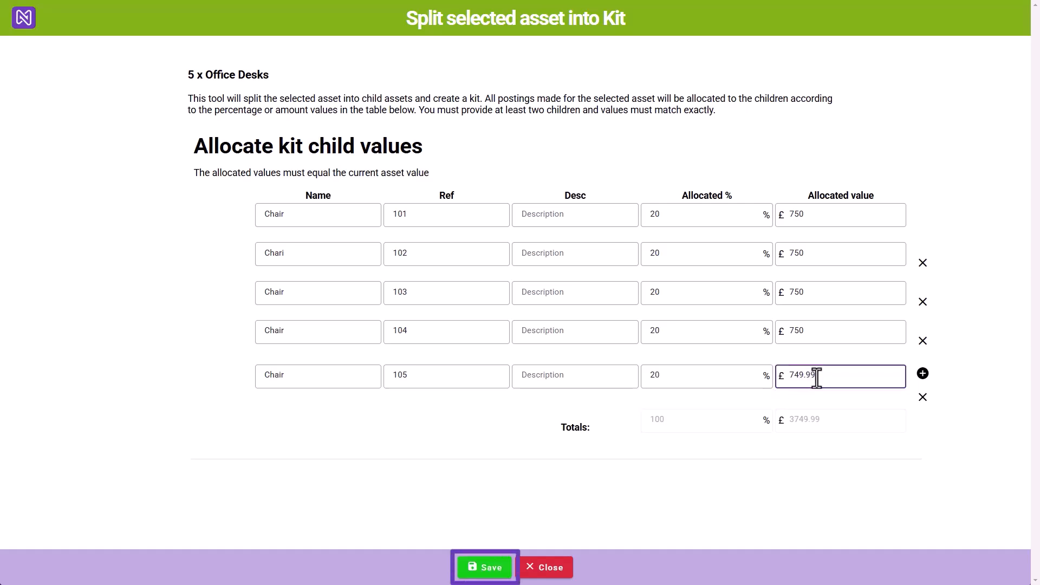
pyautogui.click(493, 572)
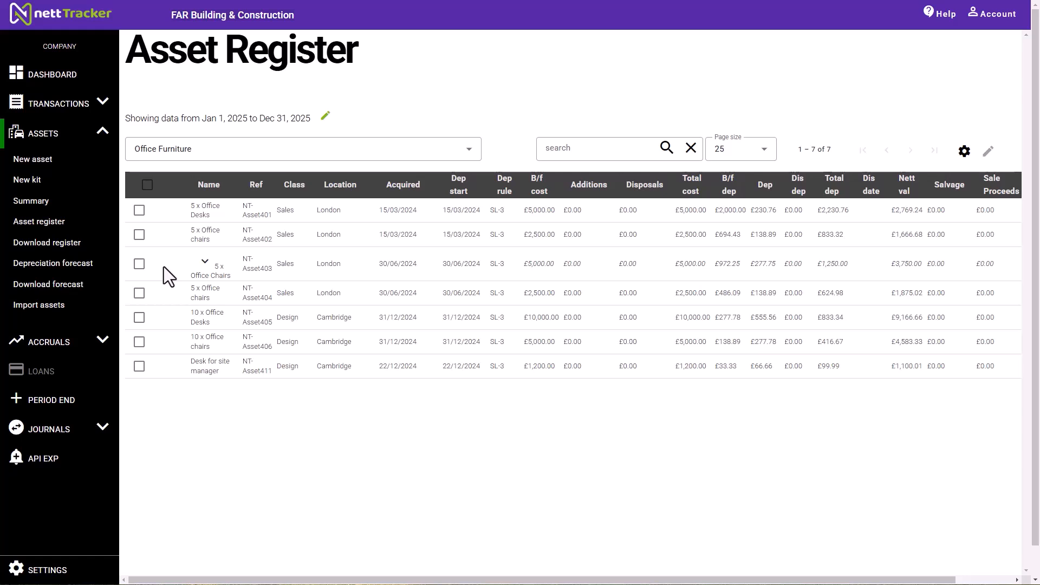
# Expand the 5 x Office Chairs kit to examine its children, and open the available actions for child 102 alone.
pyautogui.click(205, 264)
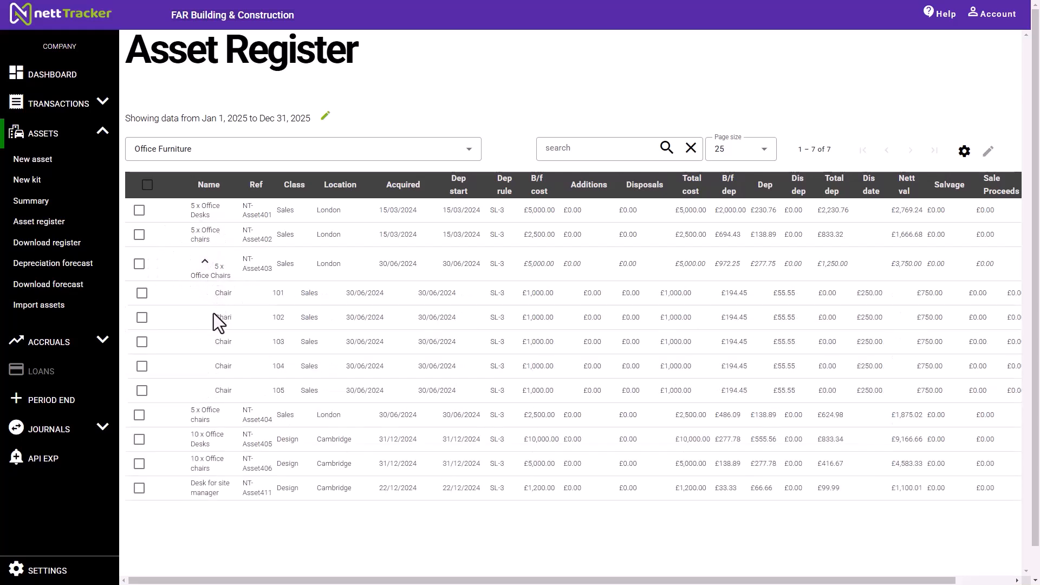
pyautogui.click(142, 293)
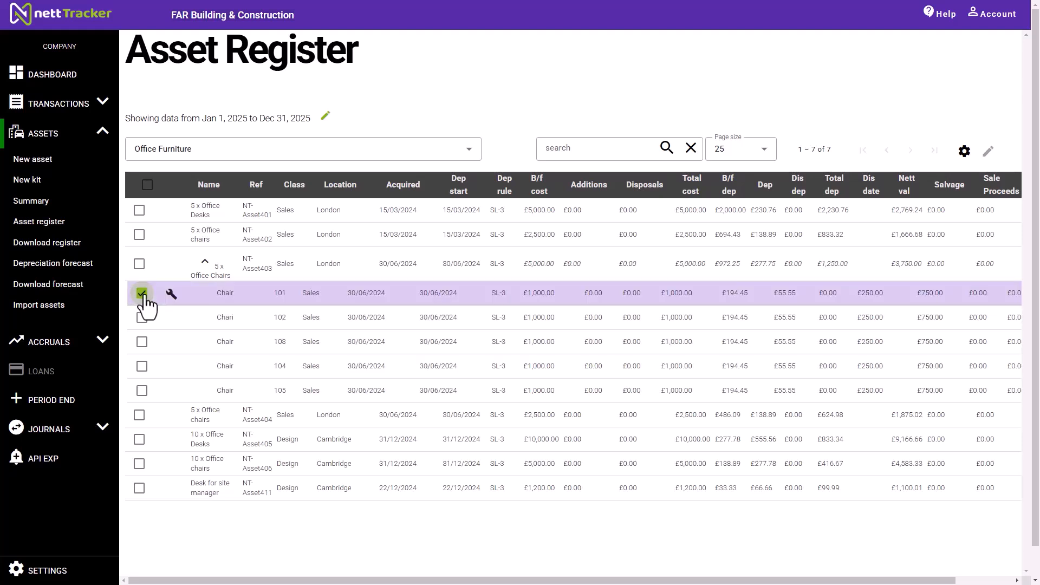
pyautogui.click(142, 317)
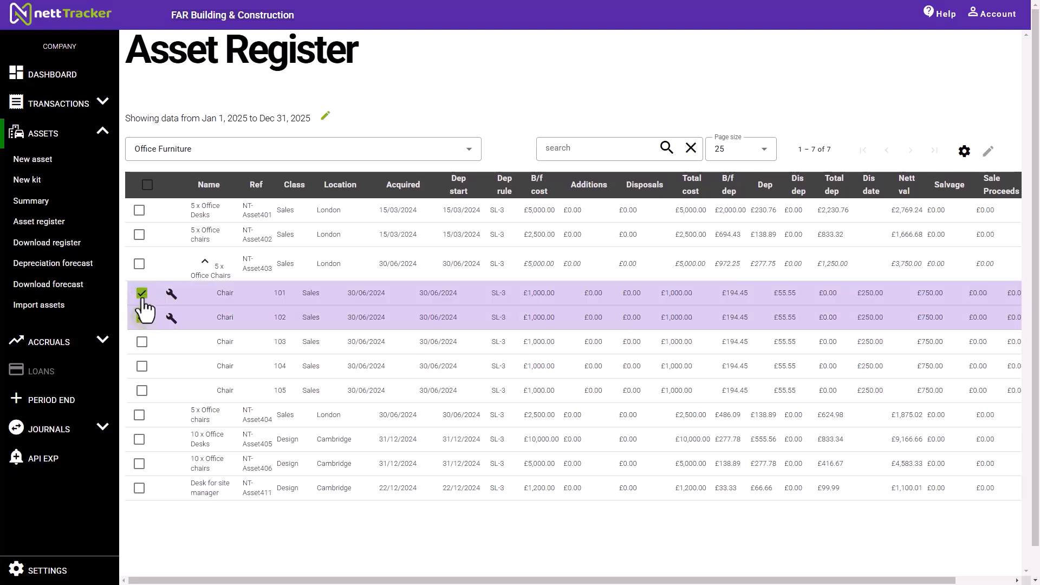
pyautogui.click(142, 293)
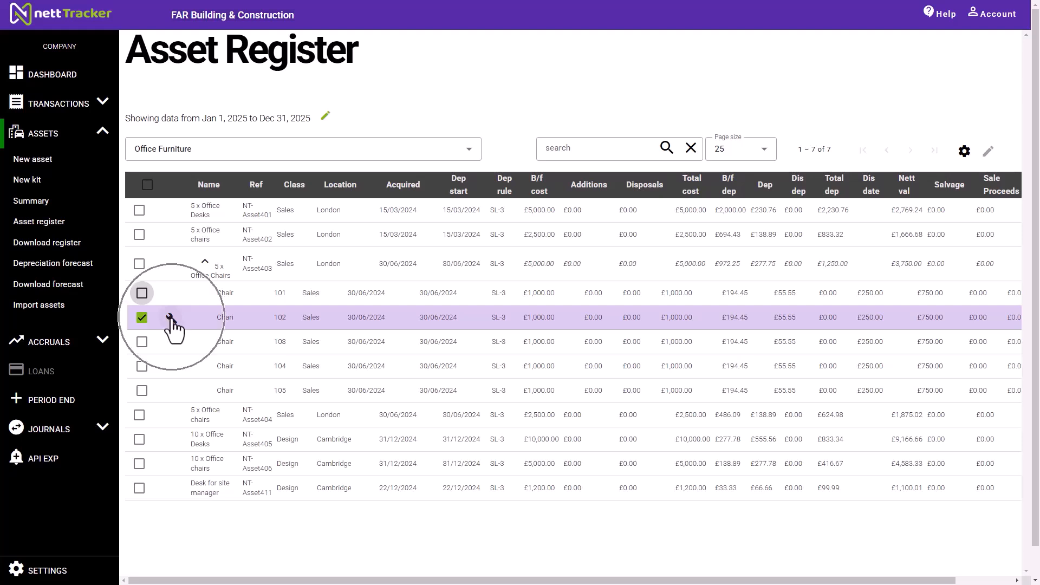
pyautogui.click(170, 319)
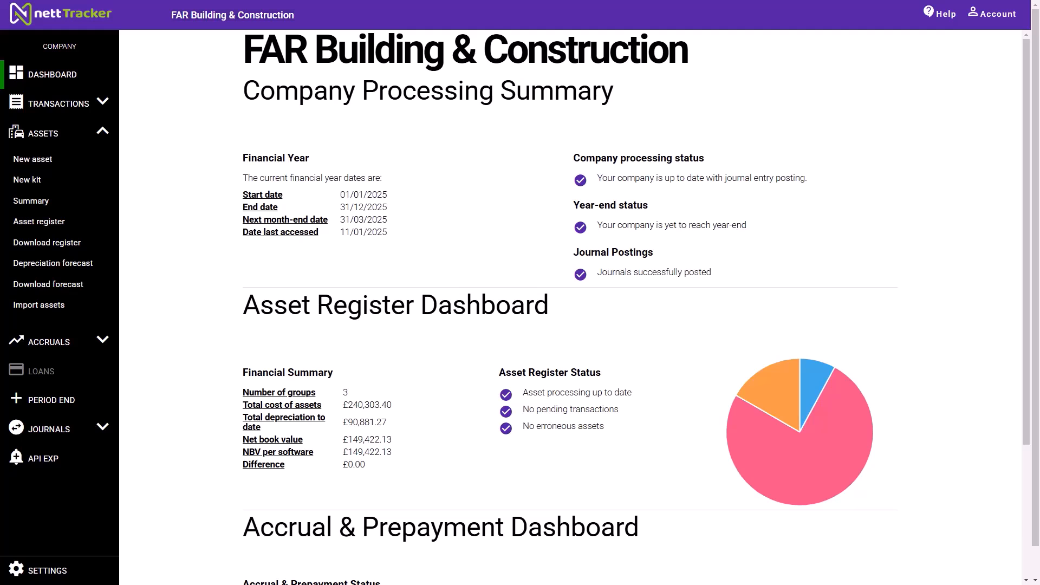
# Create a kit named Primo, acquired 16/01/2025, in the Computer Equipment group from all the listed Primo IT assets.
pyautogui.click(30, 180)
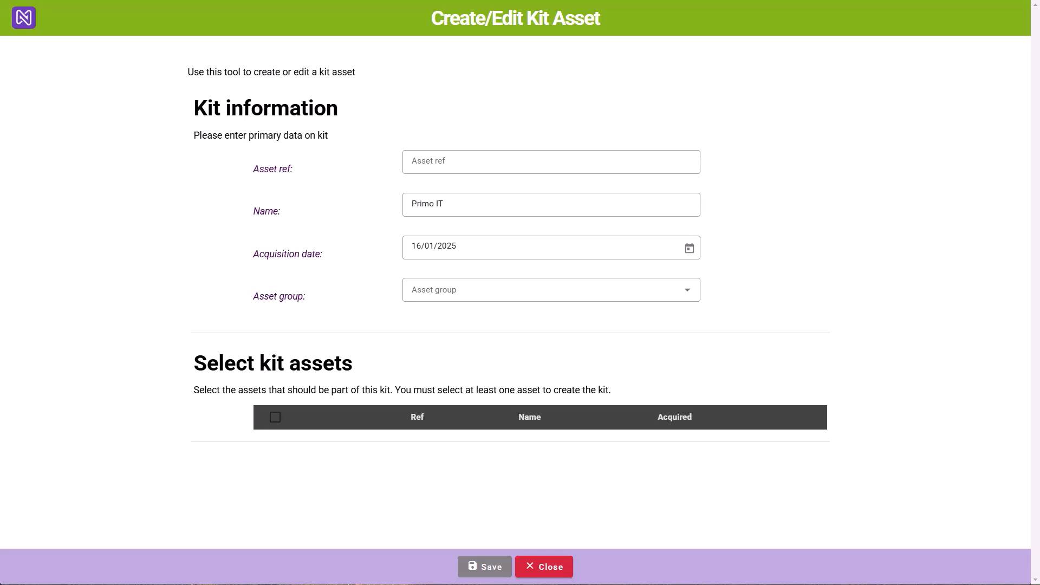
pyautogui.click(568, 299)
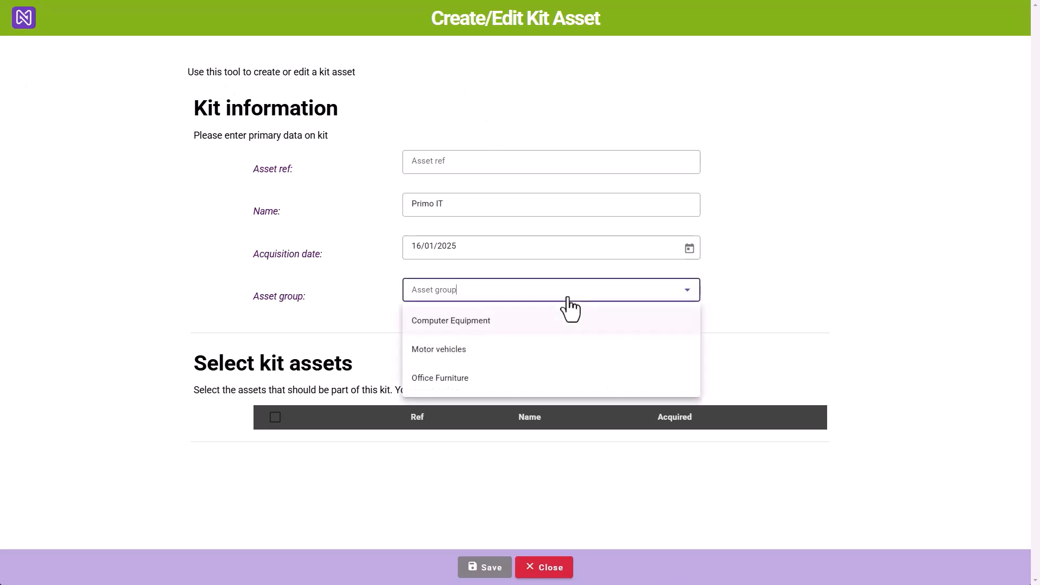
pyautogui.click(549, 321)
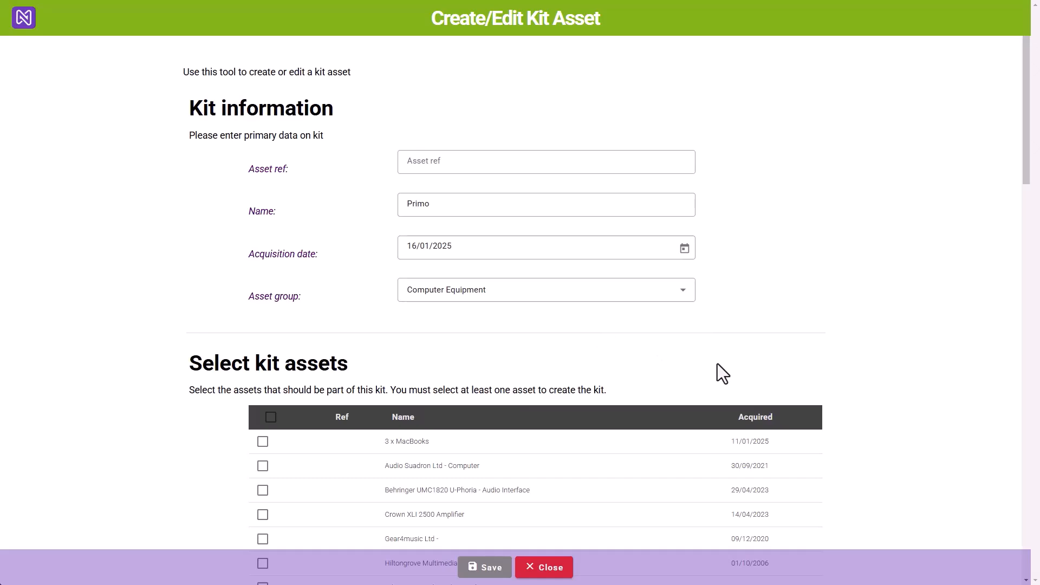
pyautogui.scroll(-20, 327, 401)
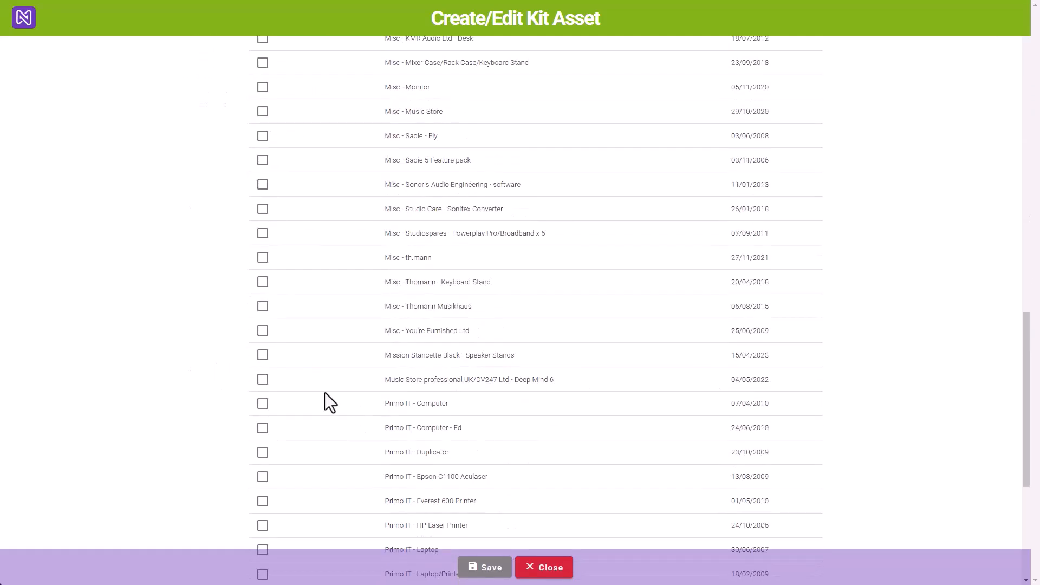
pyautogui.click(263, 375)
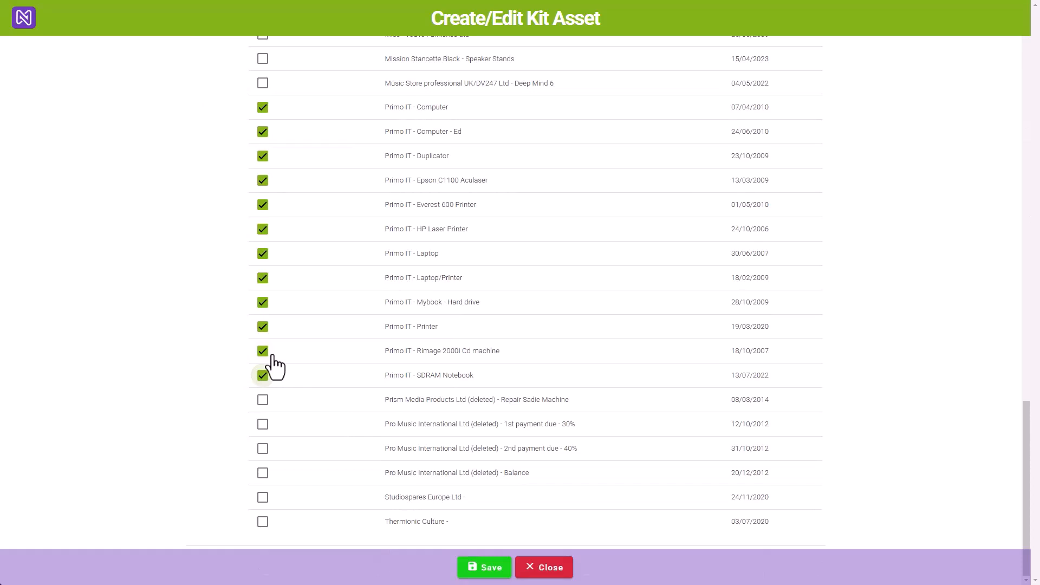
pyautogui.click(485, 569)
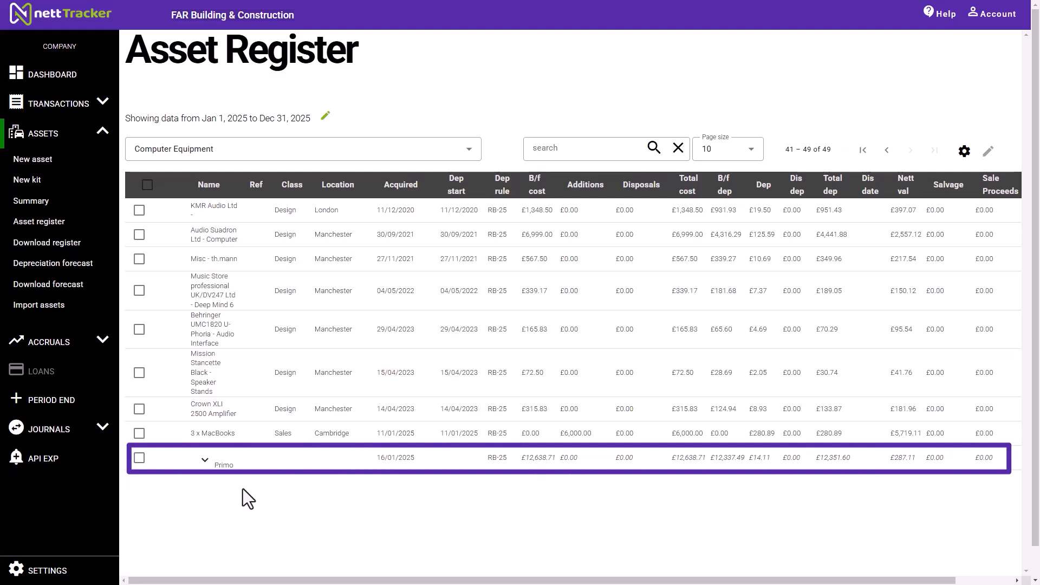
# Expand the Primo kit to examine its child assets, and select the Crown XLI 2500 Amplifier in the 2024 Computer Equipment register.
pyautogui.click(206, 468)
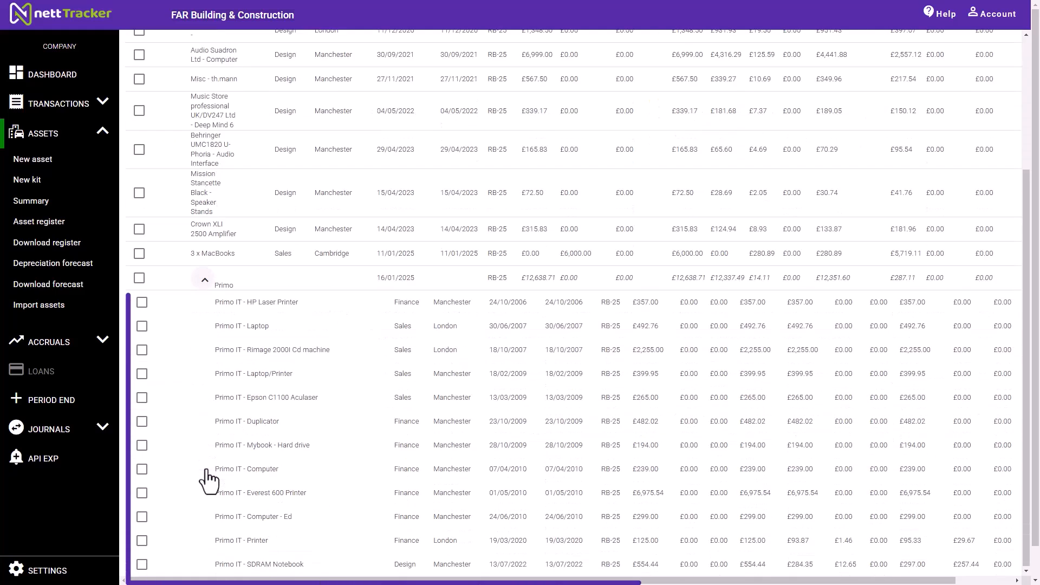
pyautogui.scroll(-3, 208, 480)
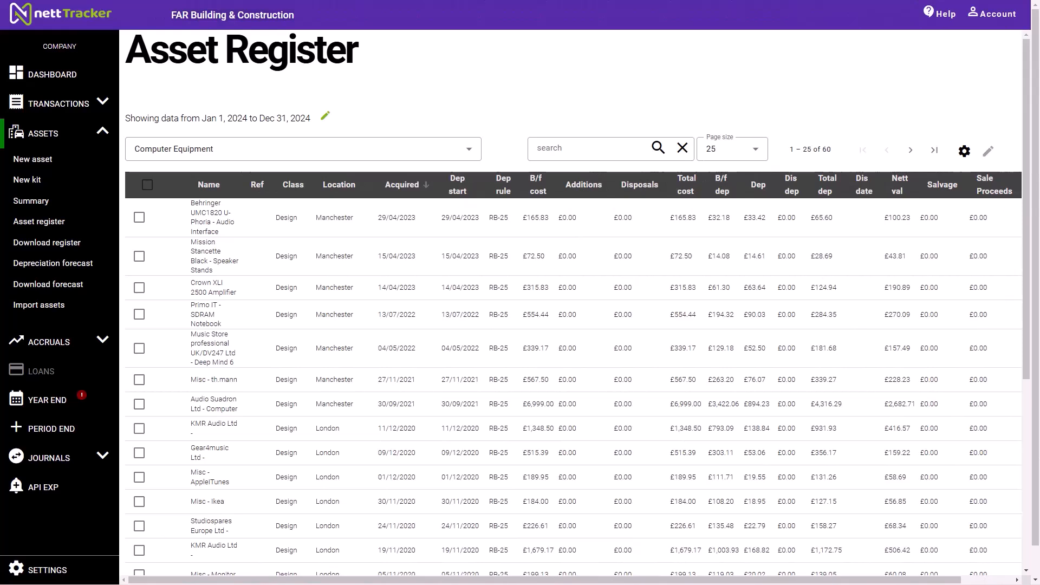
pyautogui.click(139, 288)
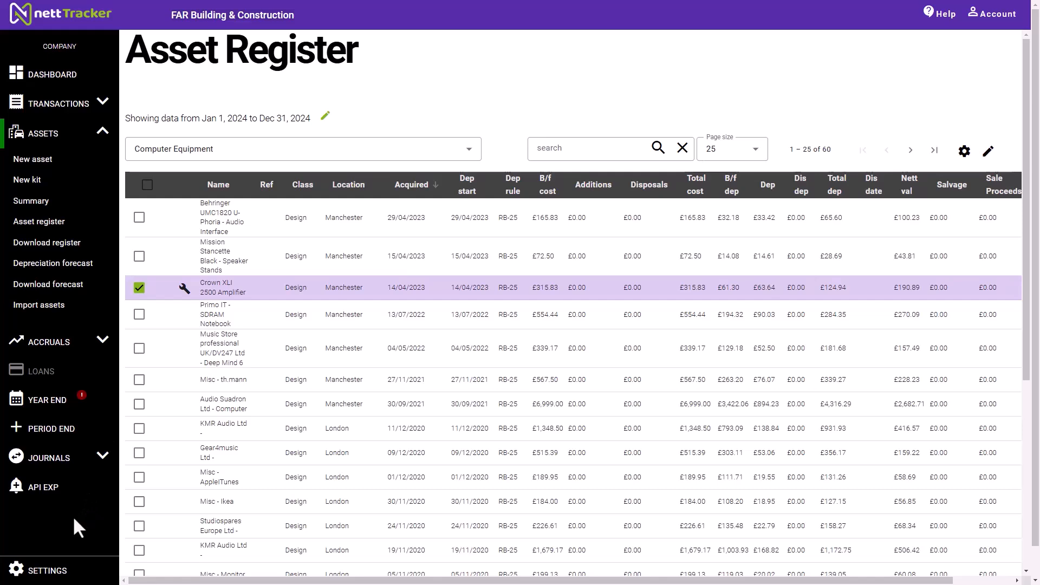
# In the company's asset register settings, set the Computer Equipment group's disposal gain/loss account to Proceeds from Sale of Assets.
pyautogui.click(49, 572)
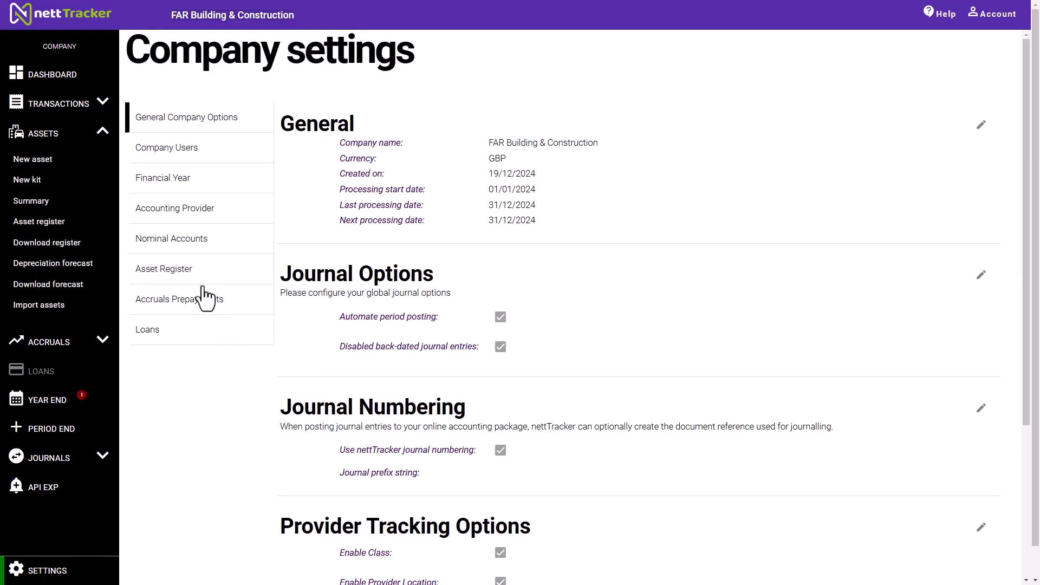
pyautogui.click(172, 269)
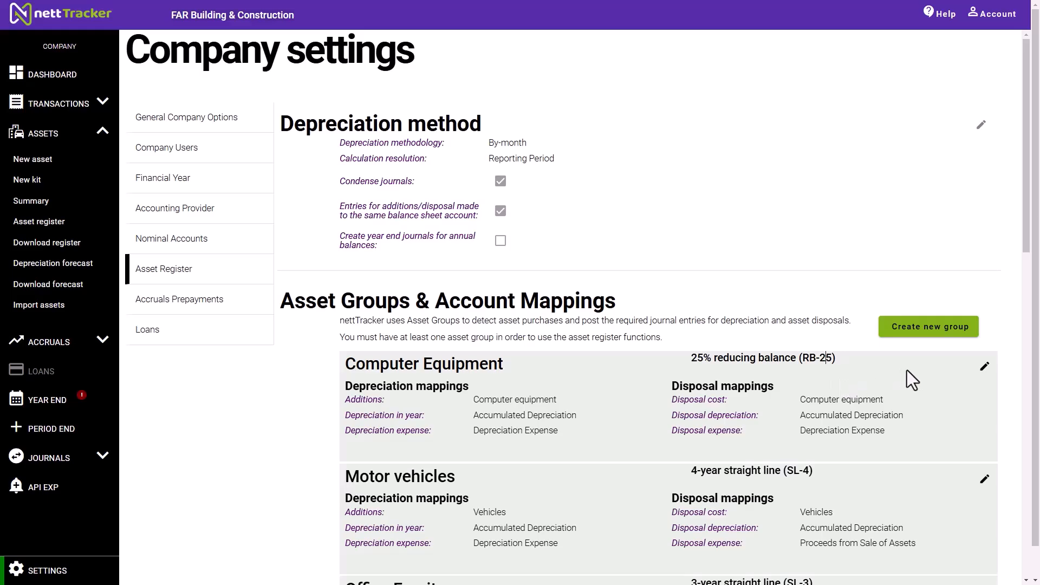
pyautogui.click(982, 368)
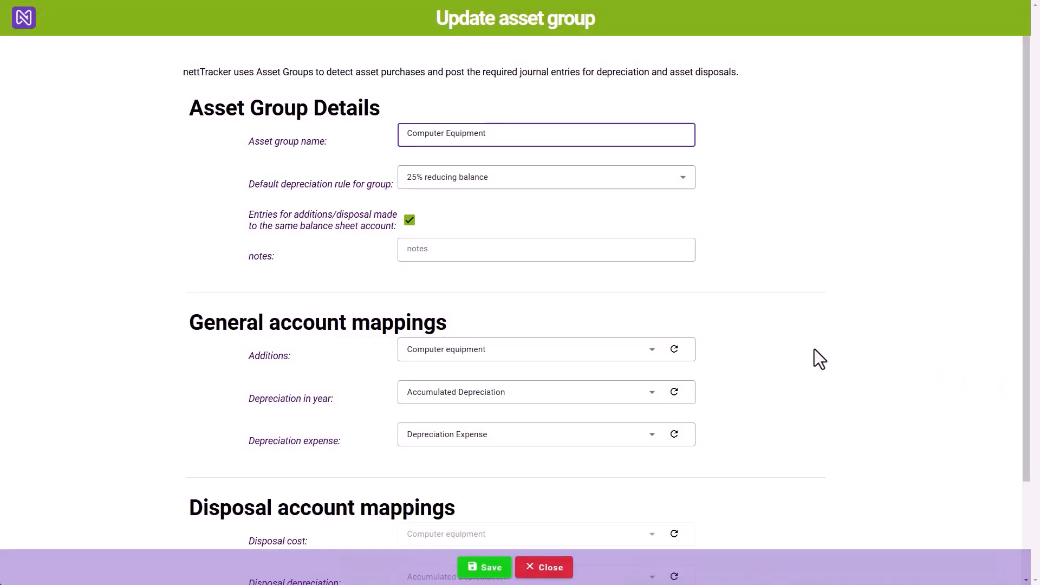
pyautogui.scroll(-2, 618, 365)
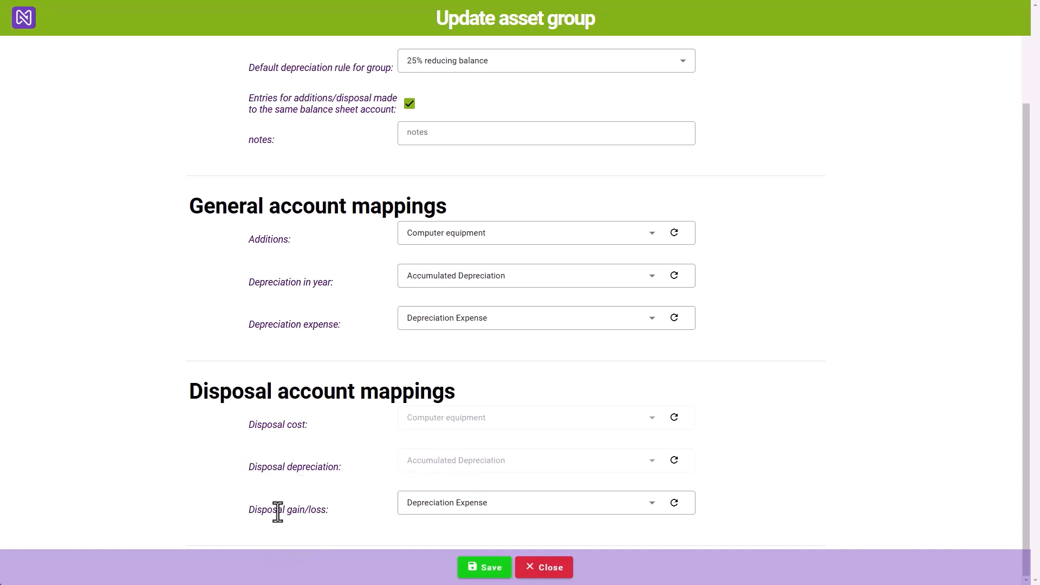
pyautogui.click(456, 503)
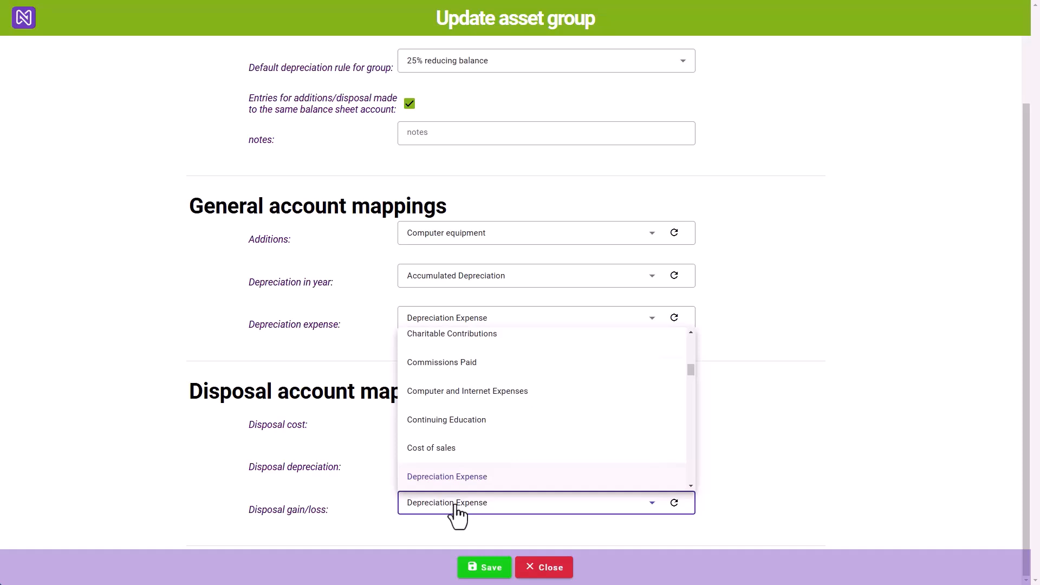
pyautogui.write('proc')
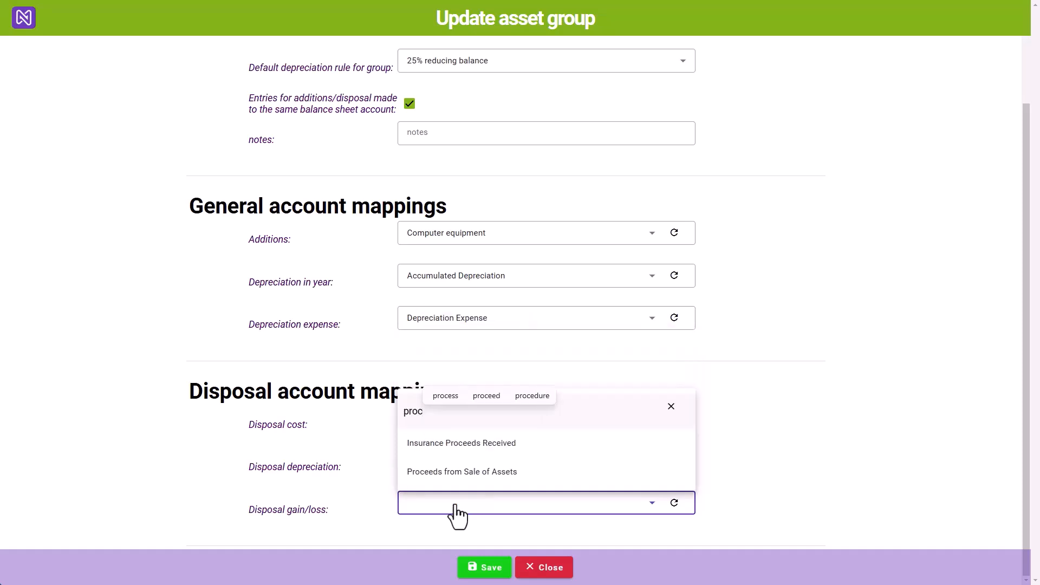
pyautogui.click(462, 473)
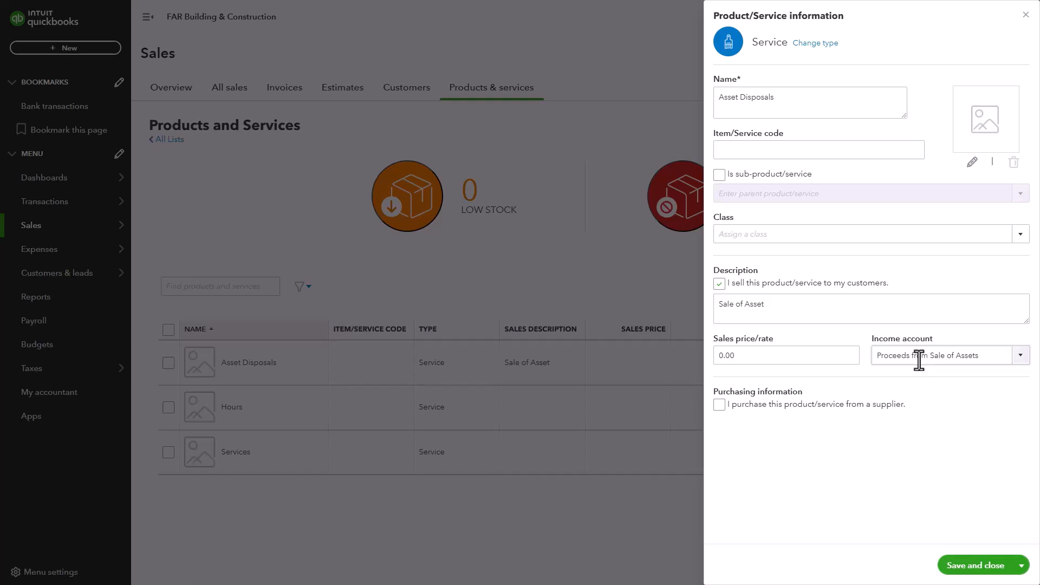
pyautogui.press('ctrl')
pyautogui.press('ctrl')
pyautogui.press('ctrl')
pyautogui.press('ctrl')
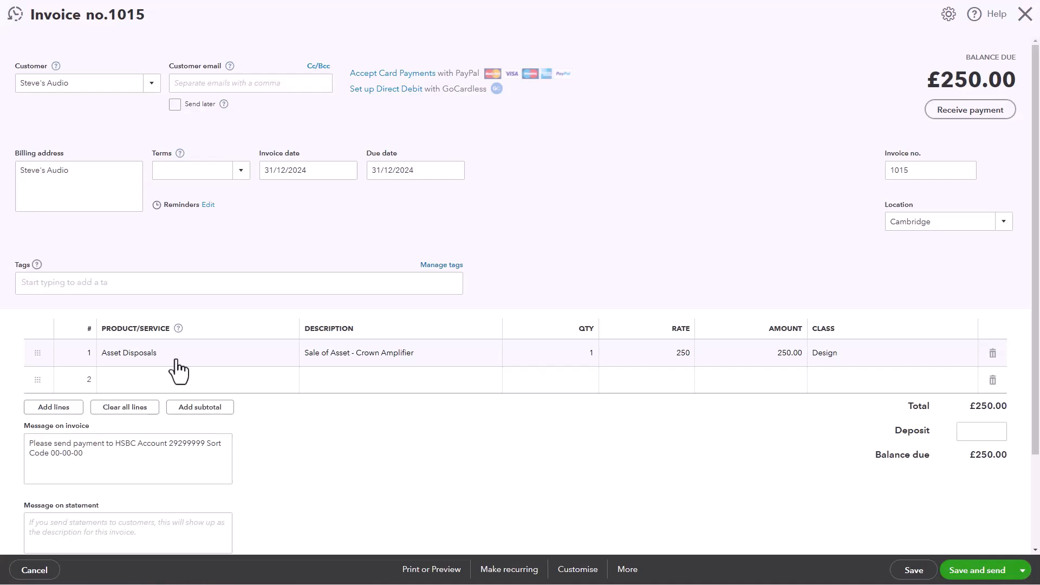
pyautogui.press('ctrl')
pyautogui.press('ctrl')
pyautogui.press('ctrl')
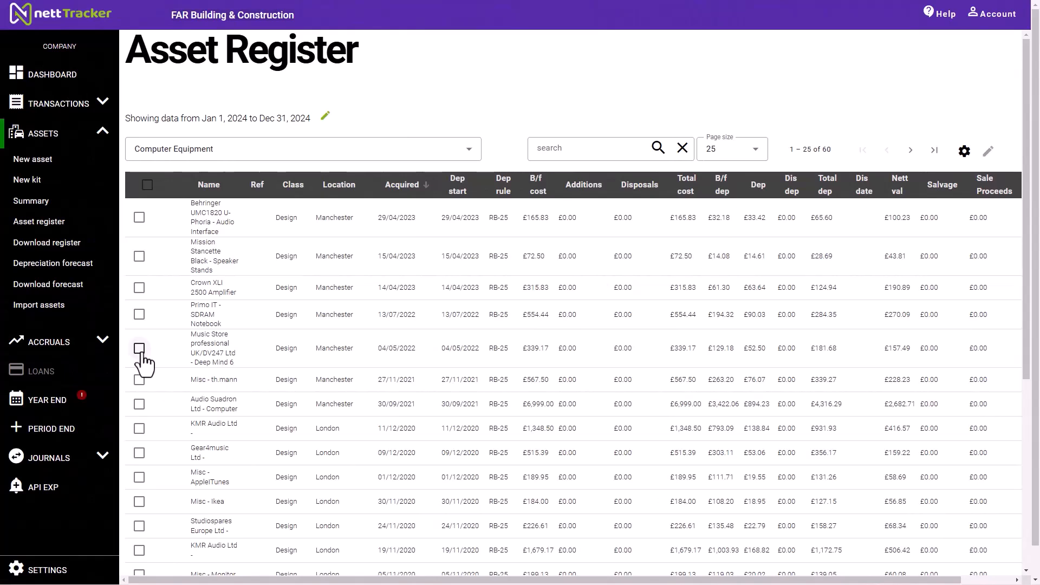
# Dispose of the Crown XLI 2500 Amplifier on 21/12/2024 for a value of 250.00, without reversing current year depreciation.
pyautogui.click(139, 288)
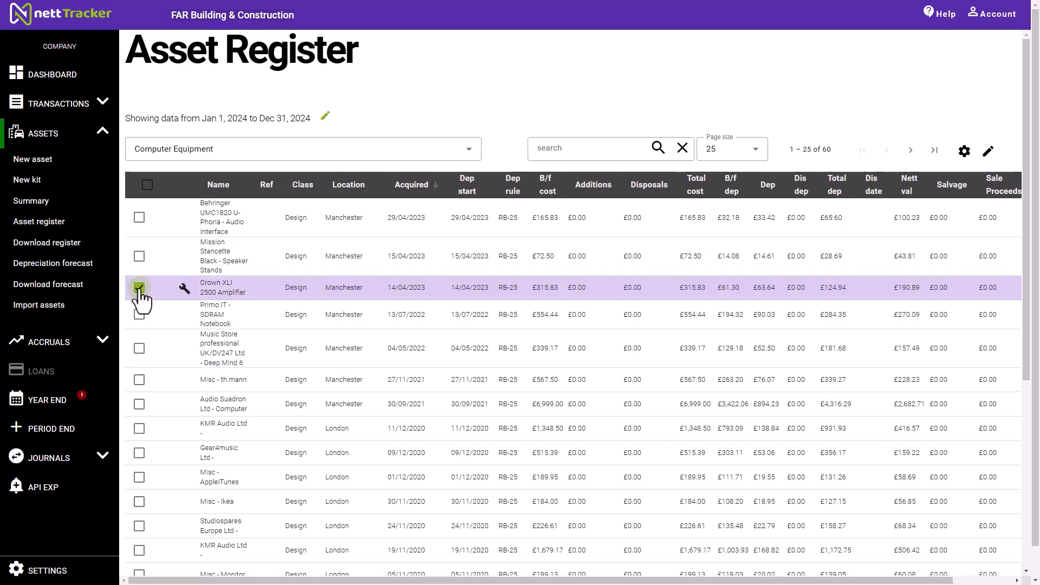
pyautogui.click(184, 289)
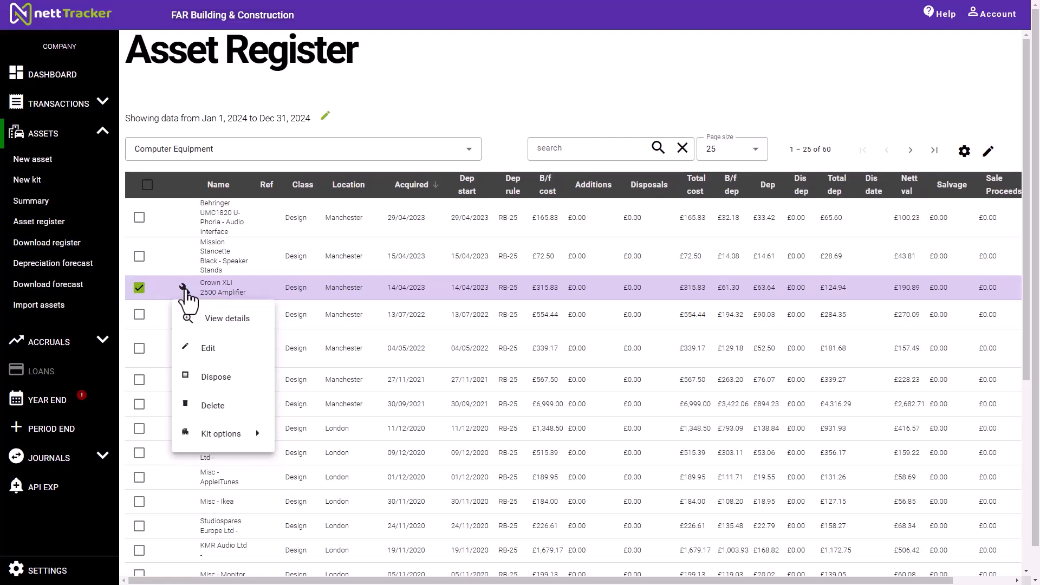
pyautogui.click(209, 384)
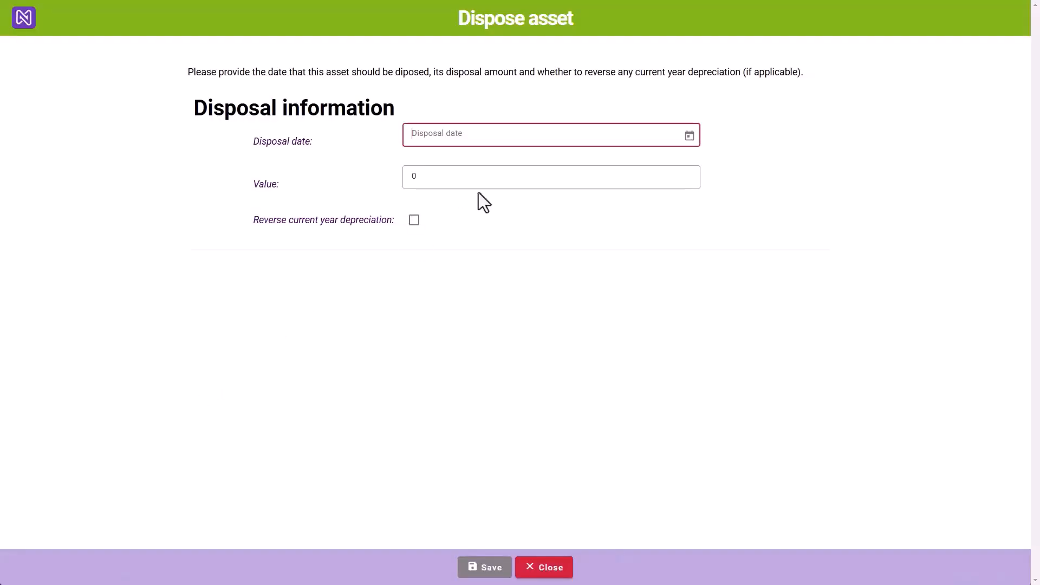
pyautogui.write('211224')
pyautogui.press('Tab')
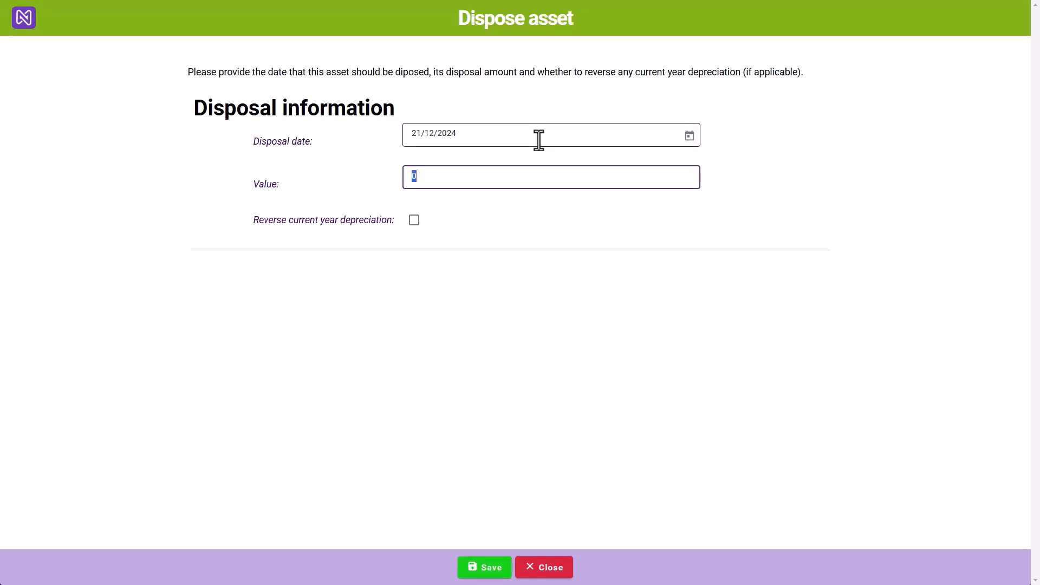
pyautogui.write('250.00')
pyautogui.press('Tab')
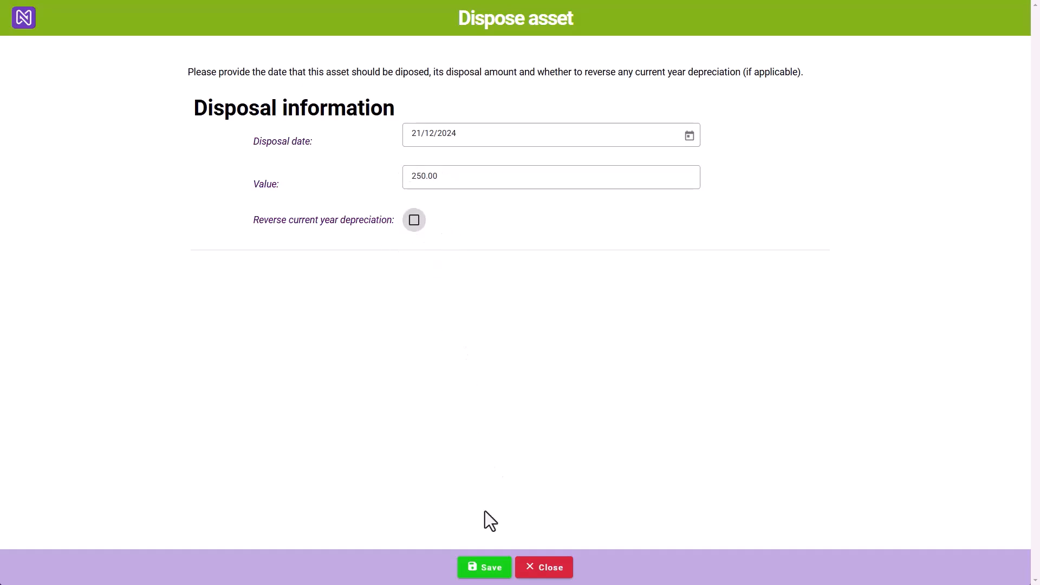
pyautogui.click(486, 575)
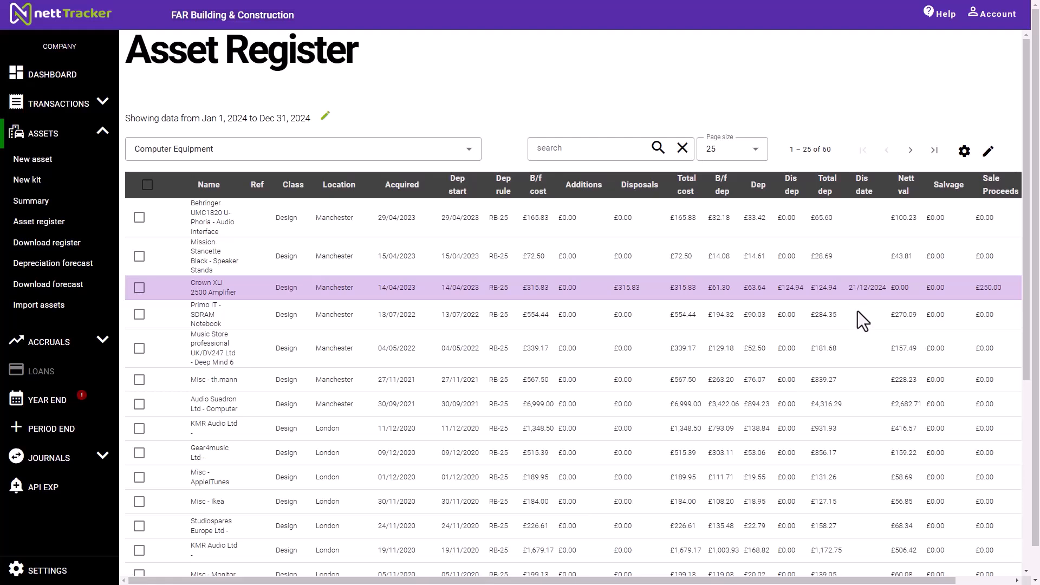
# Examine the amplifier's disposal date, sale proceeds and gain/loss in the register, and the Proceeds from Sale of Assets transaction report in QuickBooks.
pyautogui.click(861, 287)
pyautogui.click(979, 286)
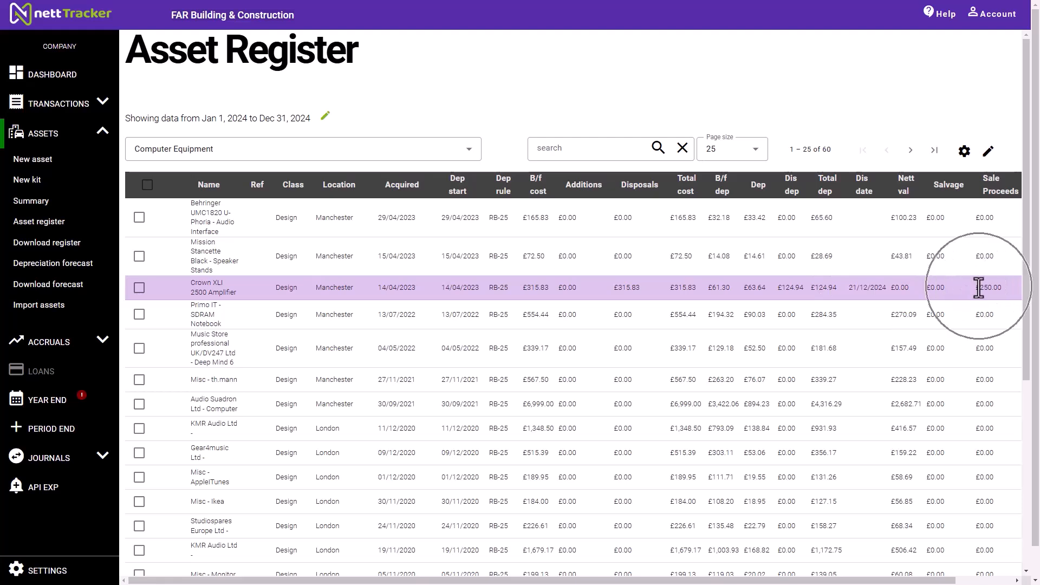
pyautogui.hscroll(2, 978, 287)
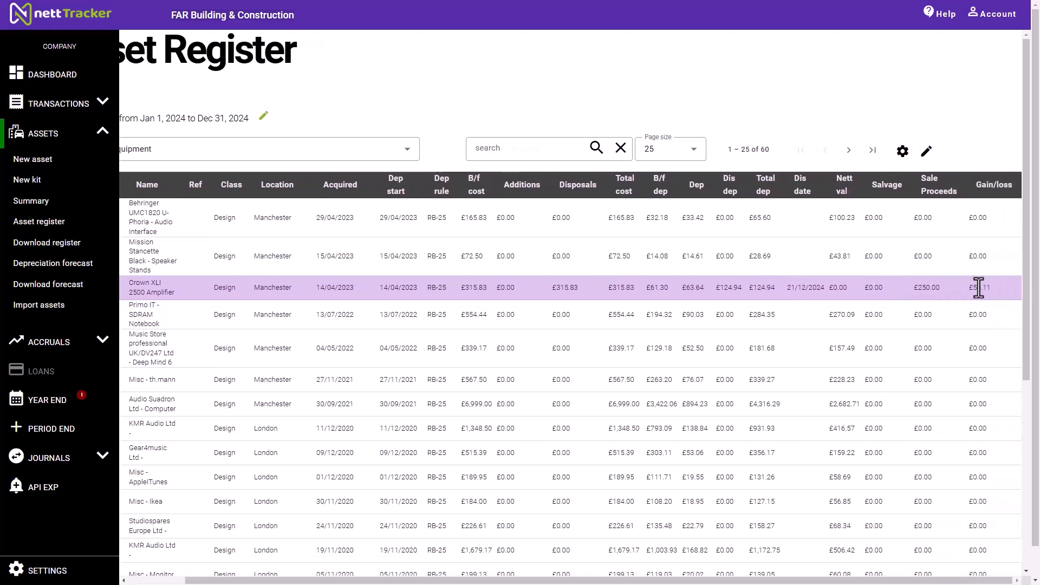
pyautogui.click(994, 288)
pyautogui.click(993, 288)
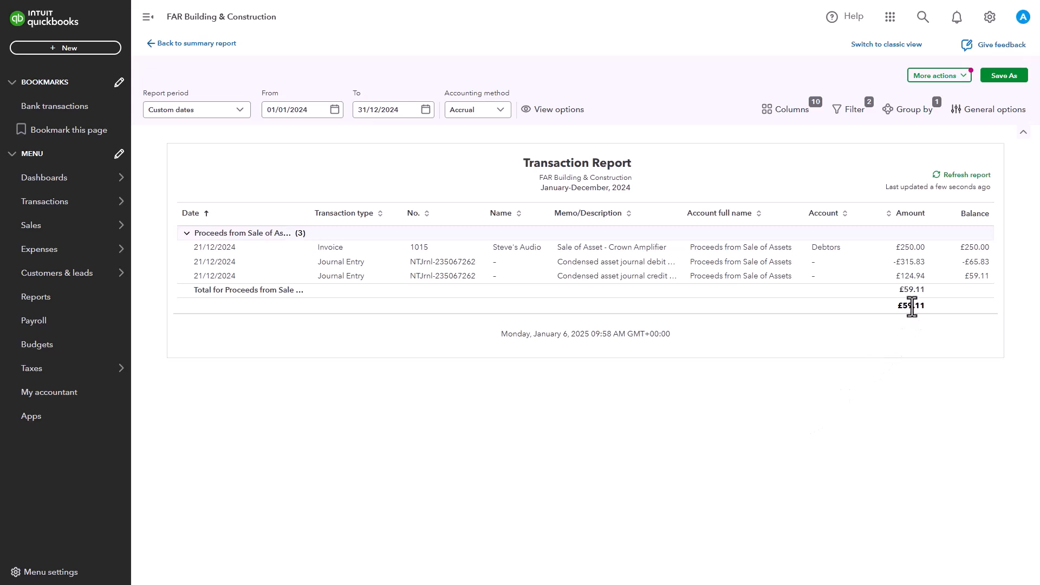
pyautogui.press('ctrl')
pyautogui.press('ctrl')
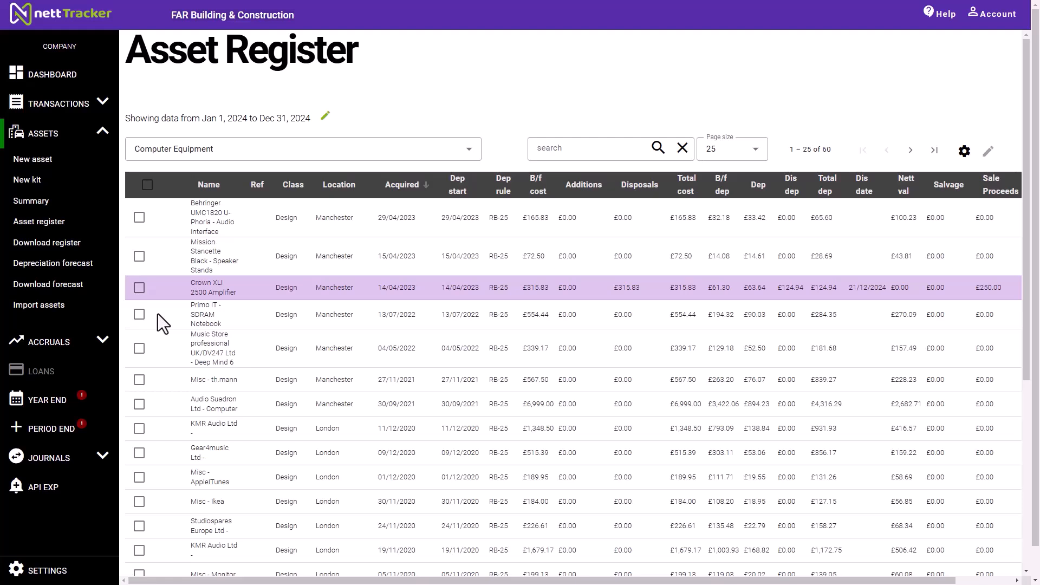
# Reverse the disposal of the Crown XLI 2500 Amplifier, allowing the correction journal to post.
pyautogui.click(140, 289)
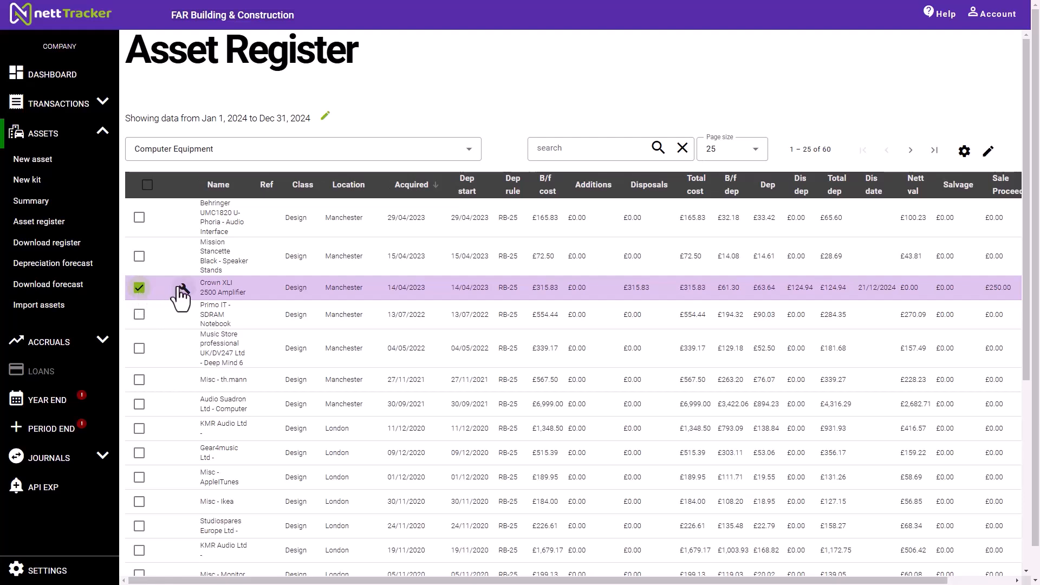
pyautogui.click(181, 288)
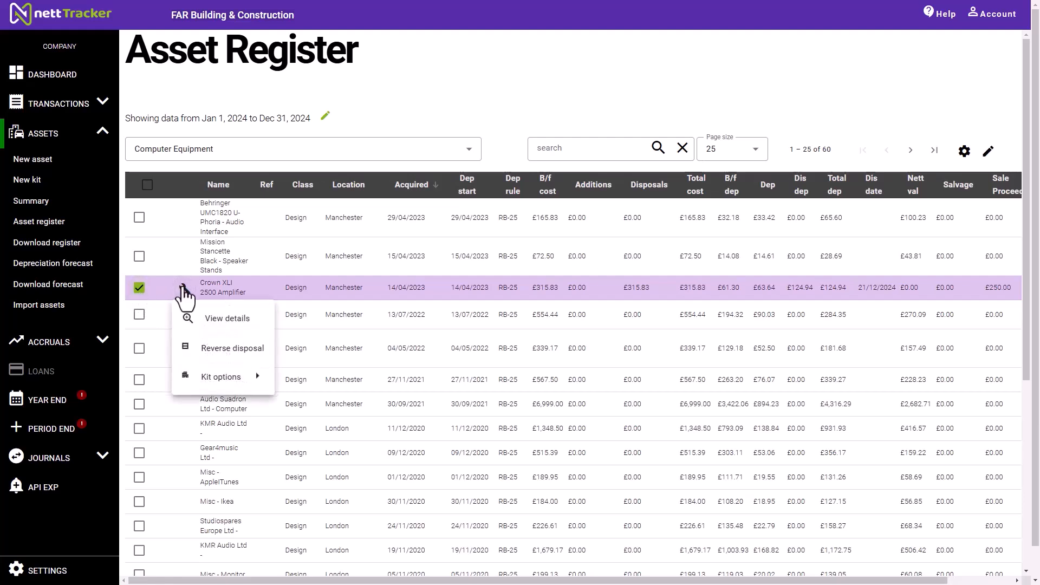
pyautogui.click(203, 356)
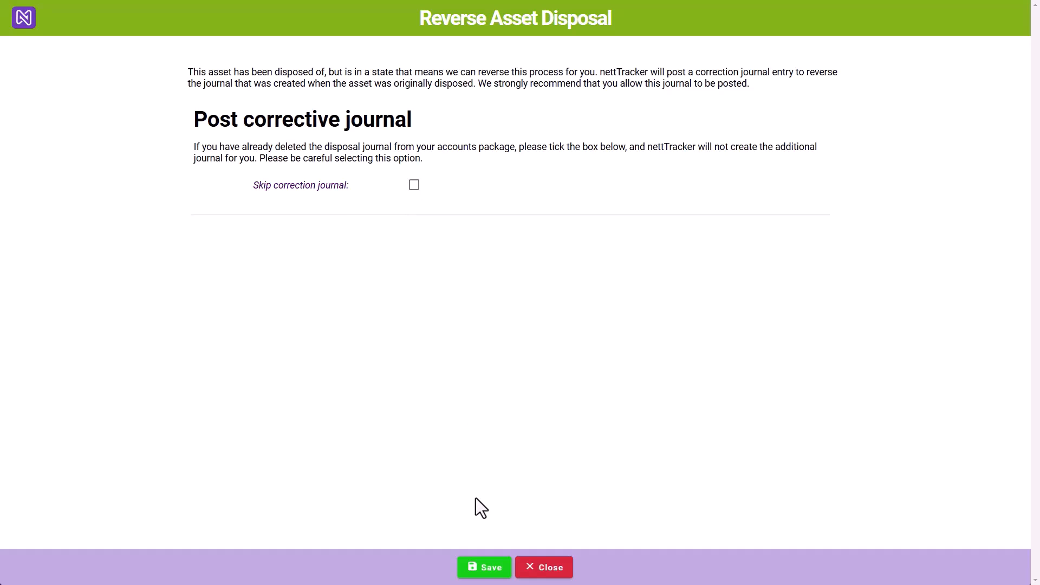
pyautogui.click(485, 566)
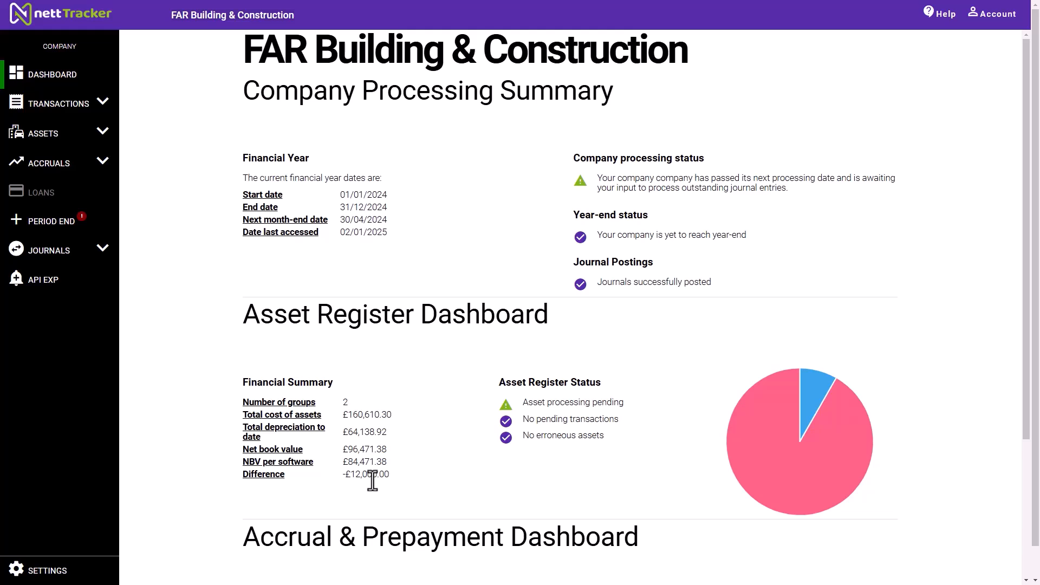
# Open the 2024 asset register for the Motor vehicles group.
pyautogui.click(102, 134)
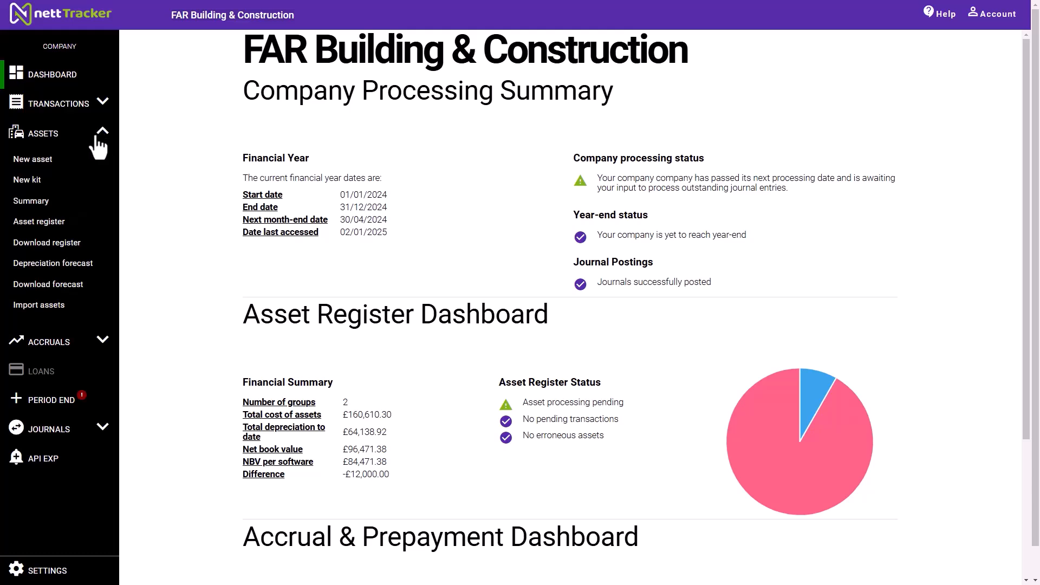
pyautogui.click(47, 224)
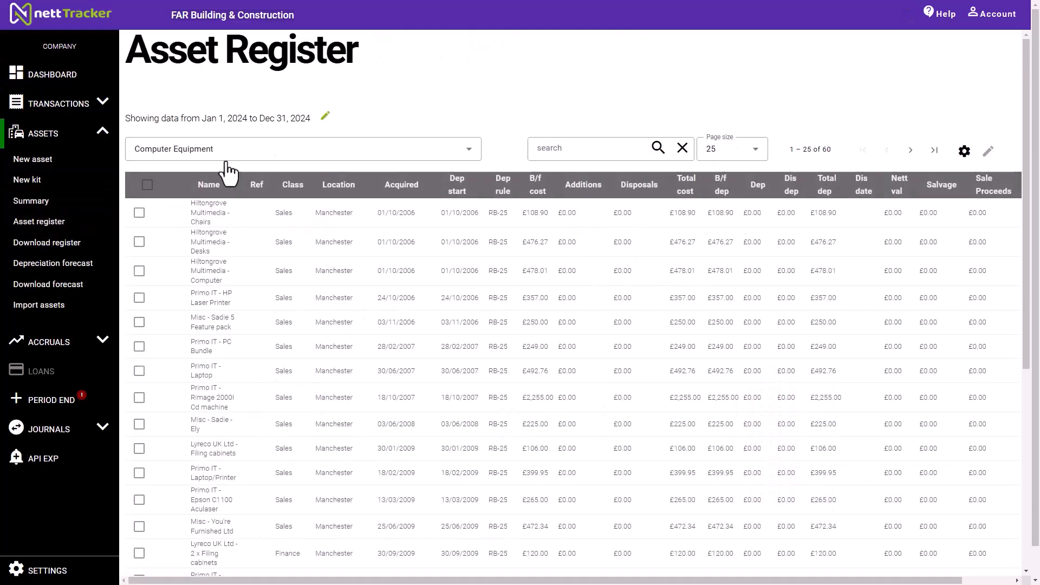
pyautogui.click(254, 155)
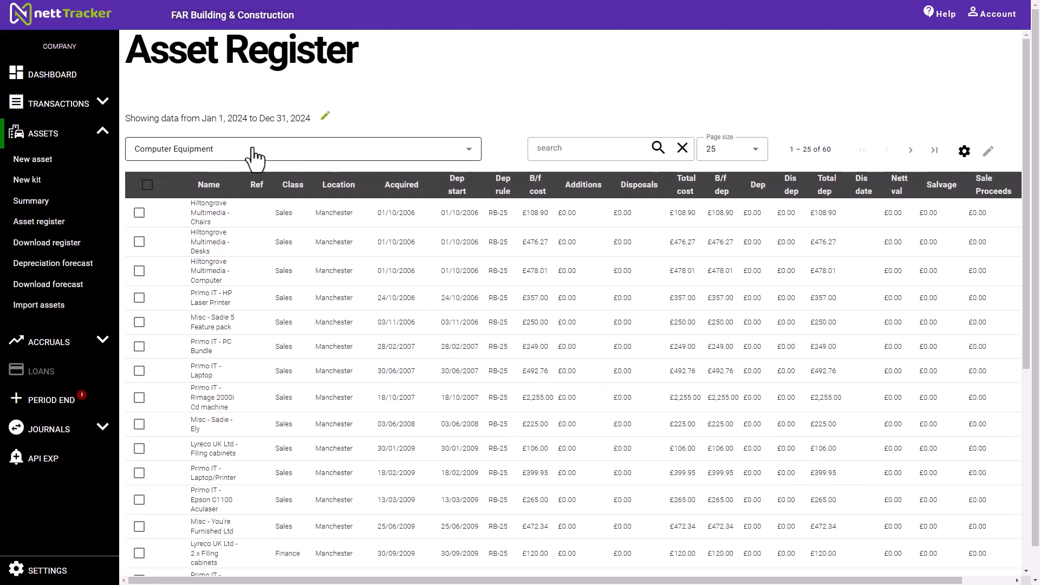
pyautogui.click(191, 209)
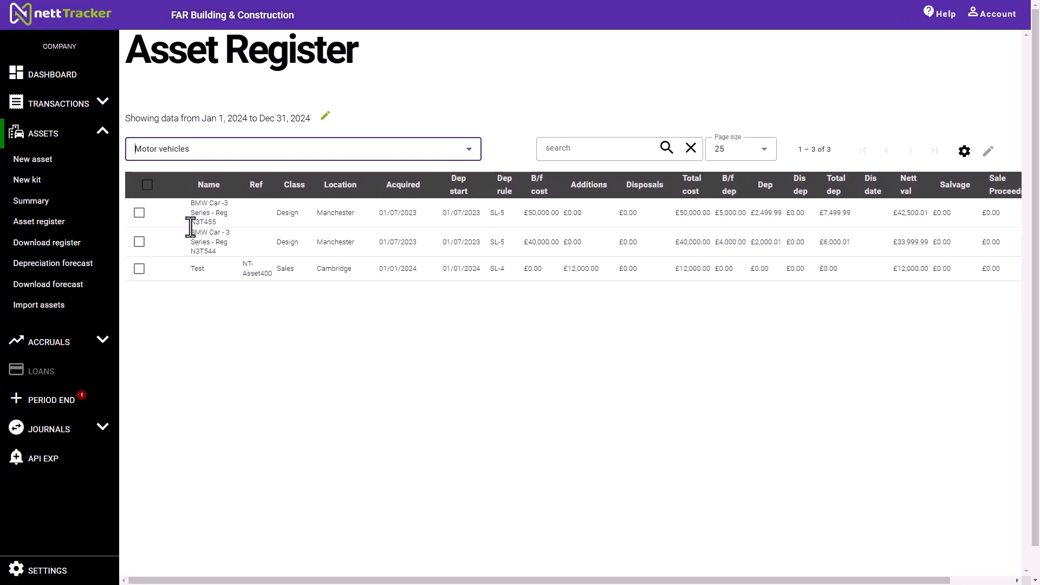
pyautogui.press('ctrl')
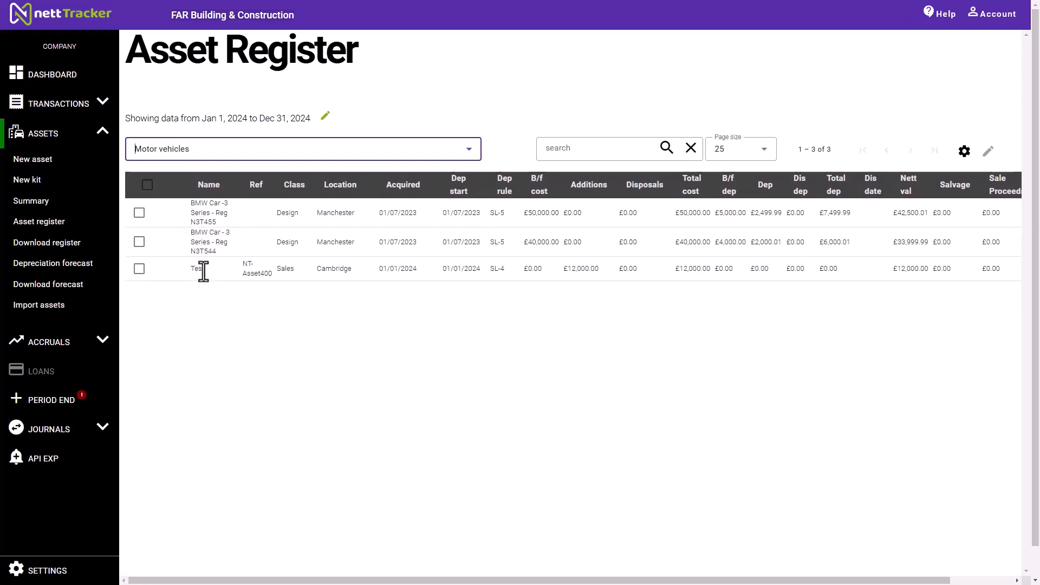
pyautogui.press('ctrl')
# Delete the Test asset with a deletion date of 01/12/2024, and check the asset register difference on the company dashboard.
pyautogui.click(139, 271)
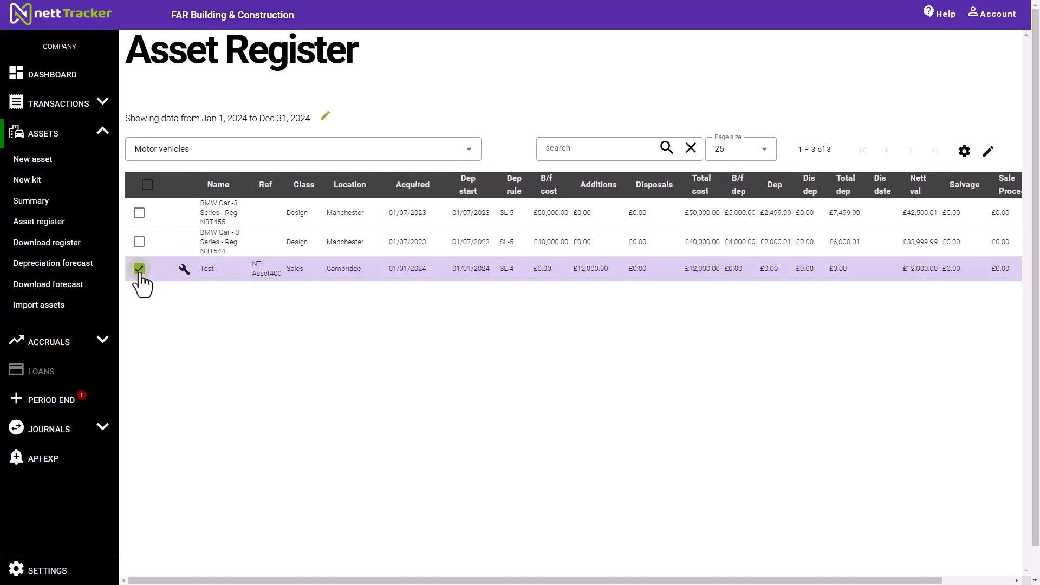
pyautogui.press('ctrl')
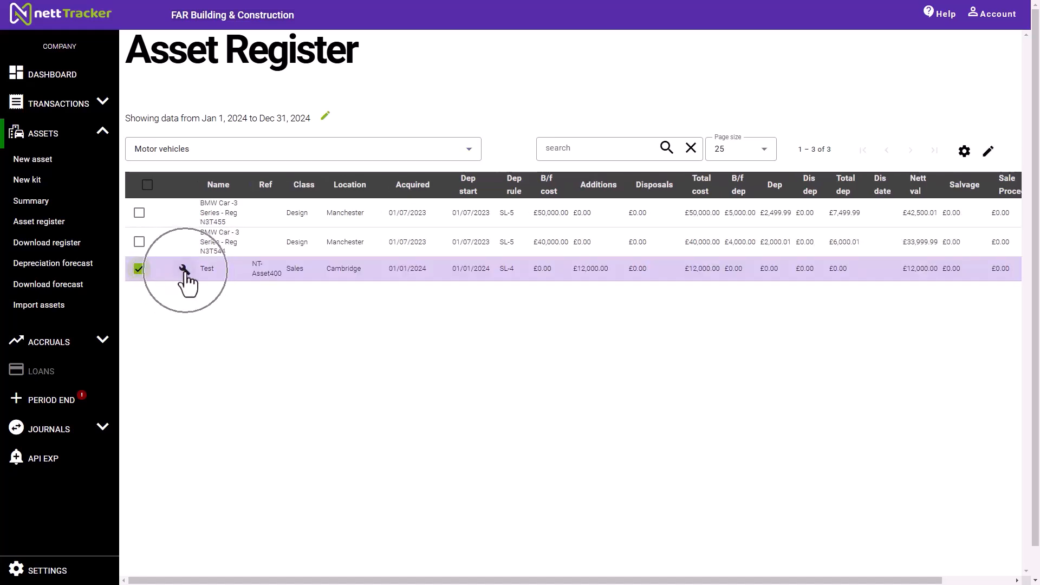
pyautogui.click(185, 270)
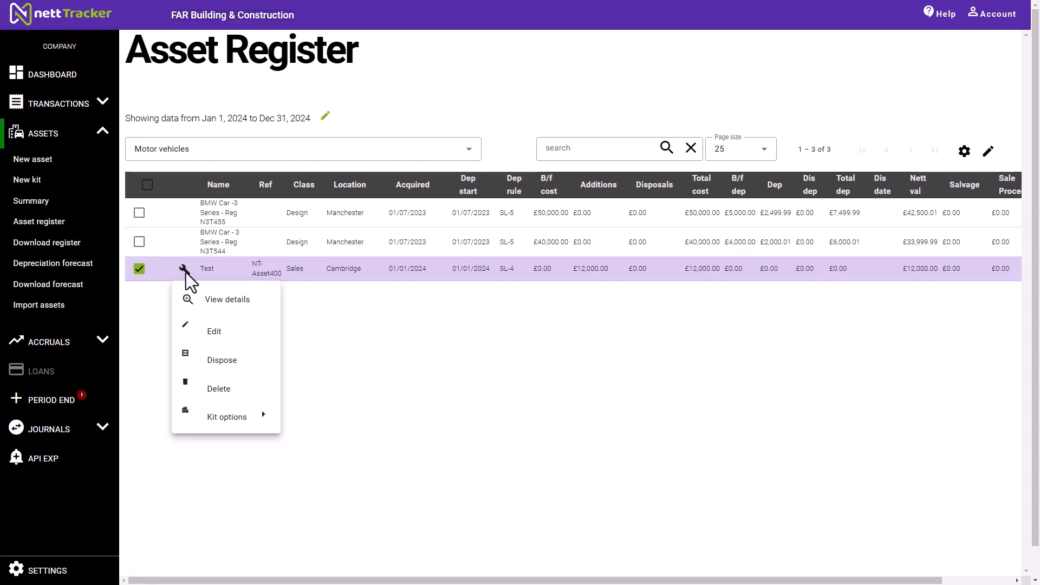
pyautogui.press('ctrl')
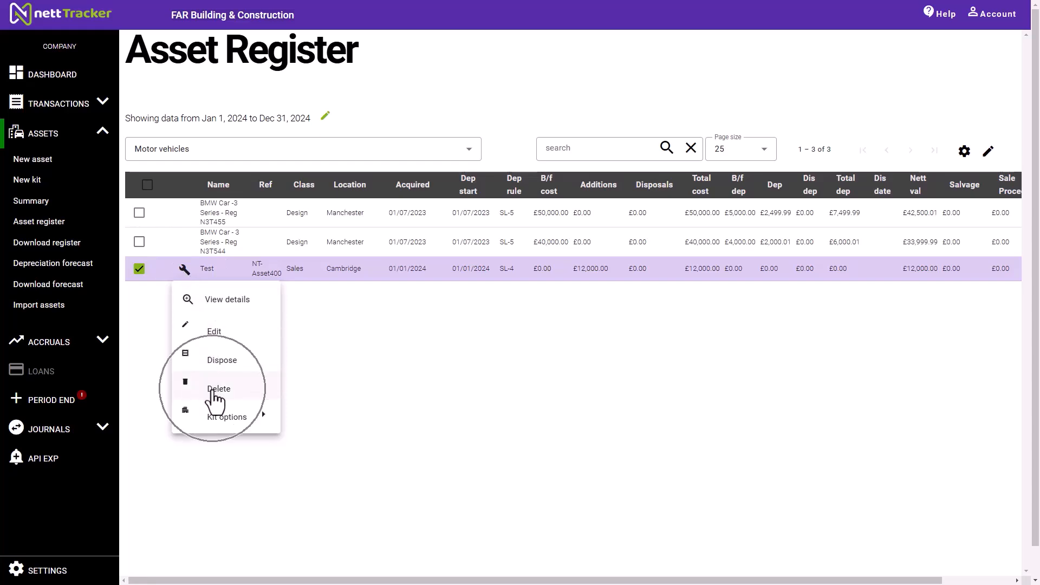
pyautogui.click(216, 390)
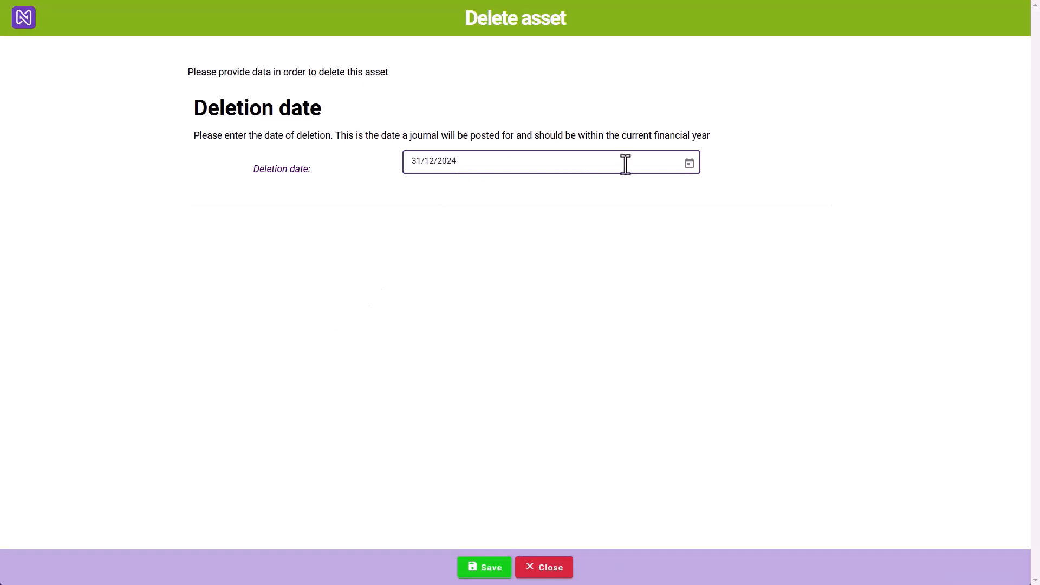
pyautogui.click(688, 163)
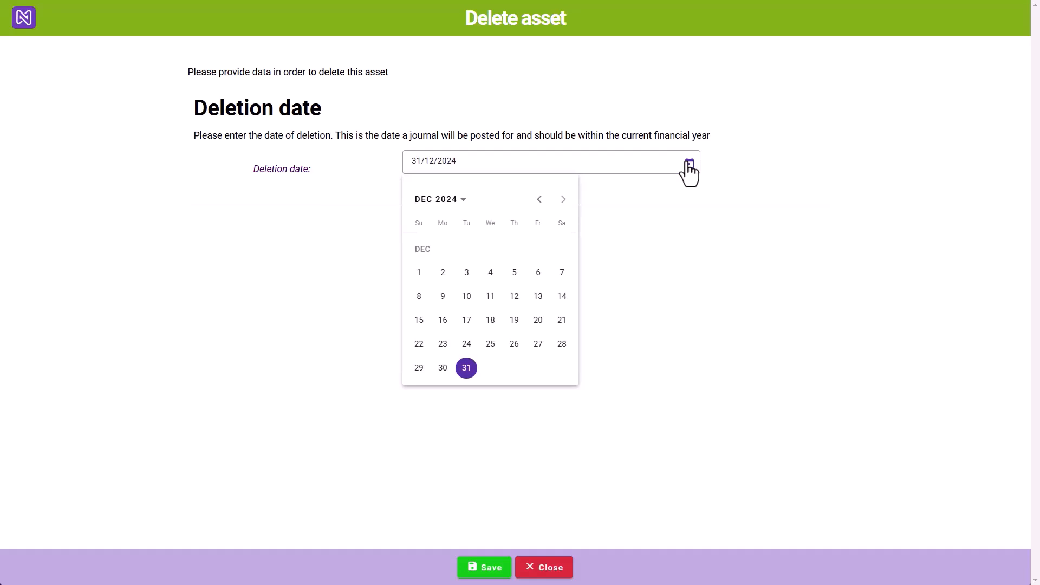
pyautogui.click(419, 274)
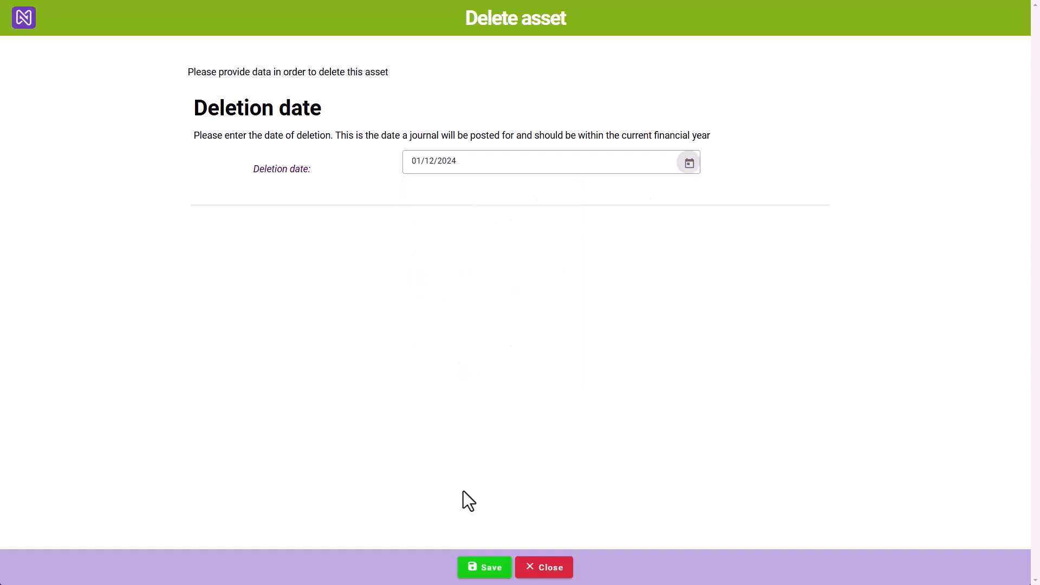
pyautogui.click(492, 567)
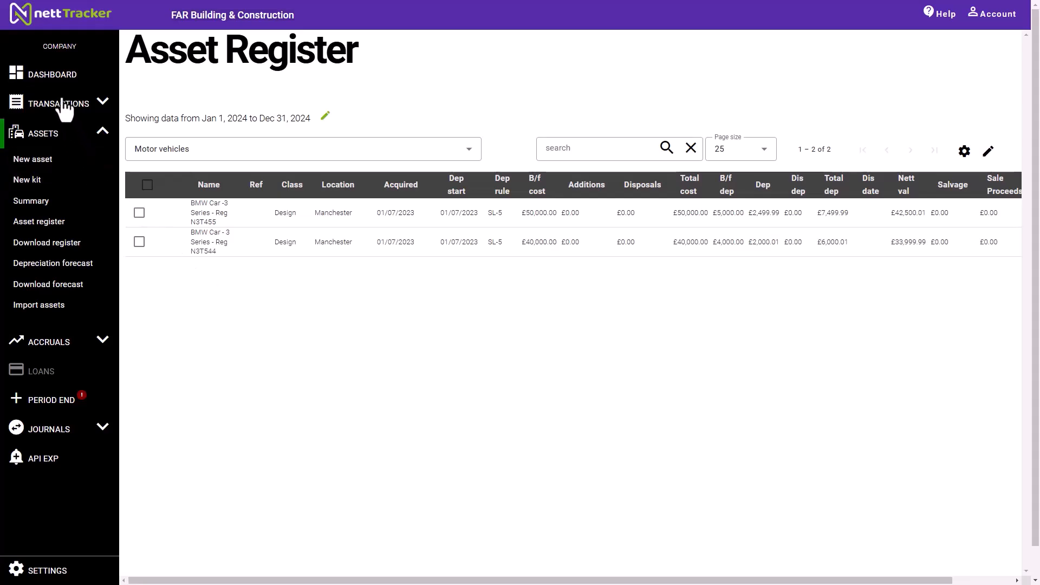
pyautogui.click(55, 77)
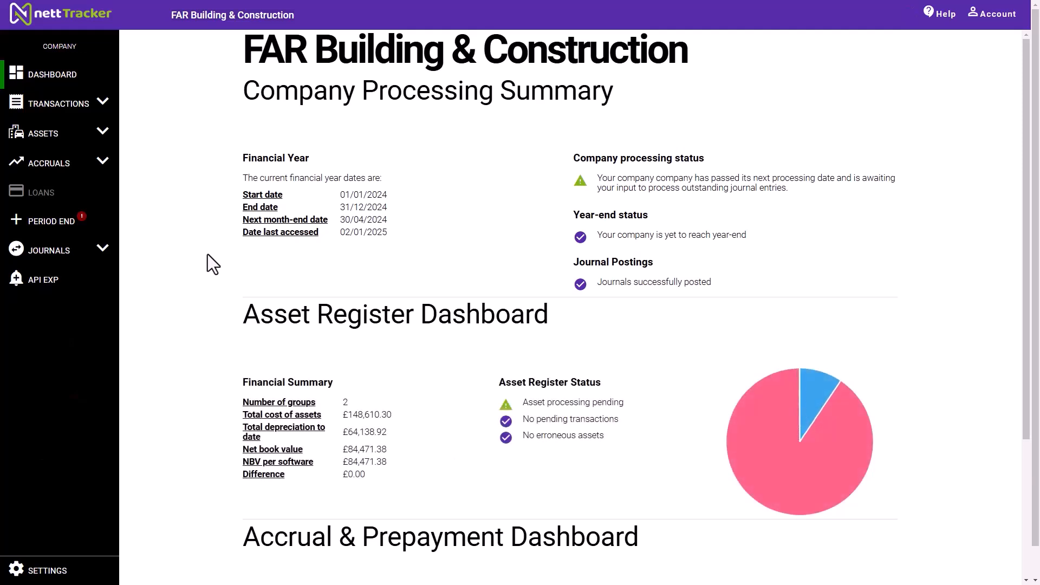
pyautogui.click(368, 483)
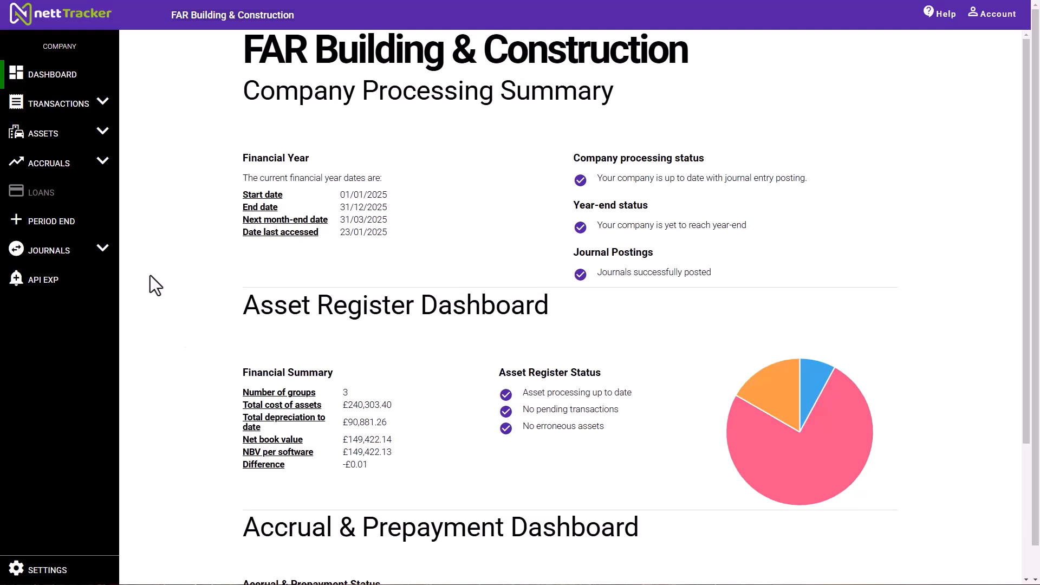
# Start a Prepaid Expenses item named Marketing costs in Magazine, with an approval note and Marketing Expense as its PnL account.
pyautogui.click(102, 163)
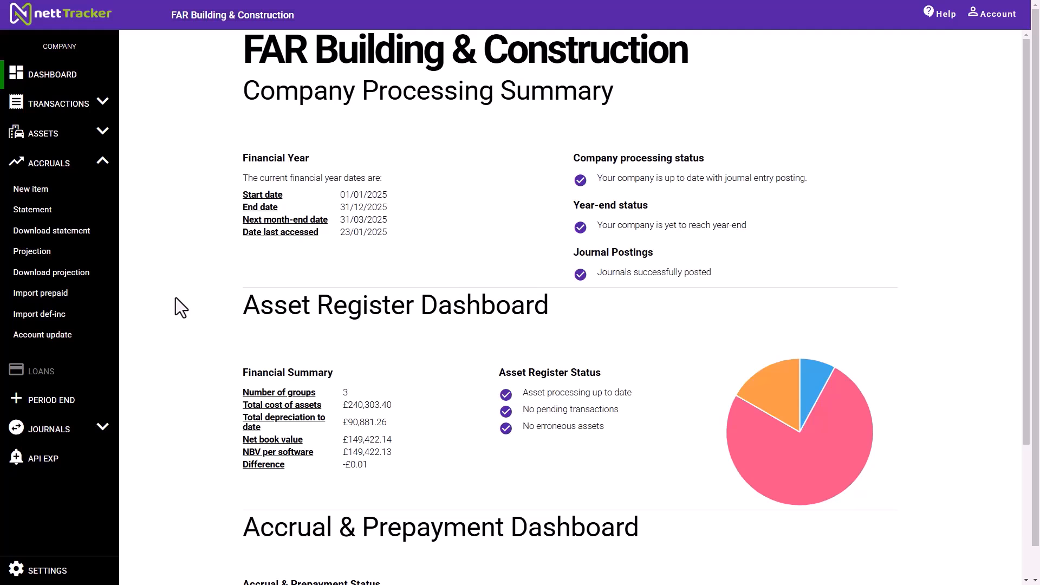
pyautogui.click(50, 198)
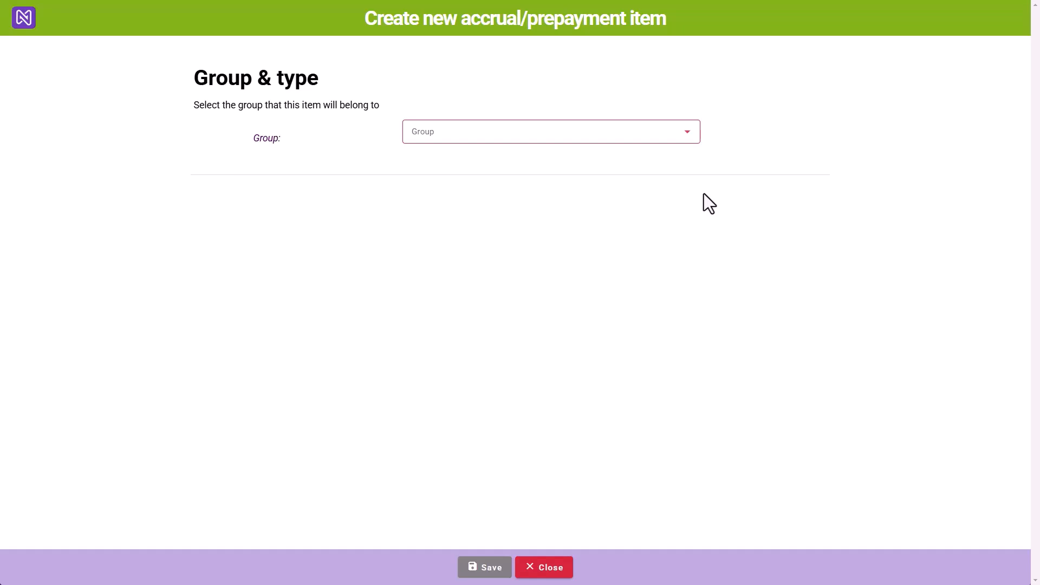
pyautogui.click(690, 142)
pyautogui.click(493, 223)
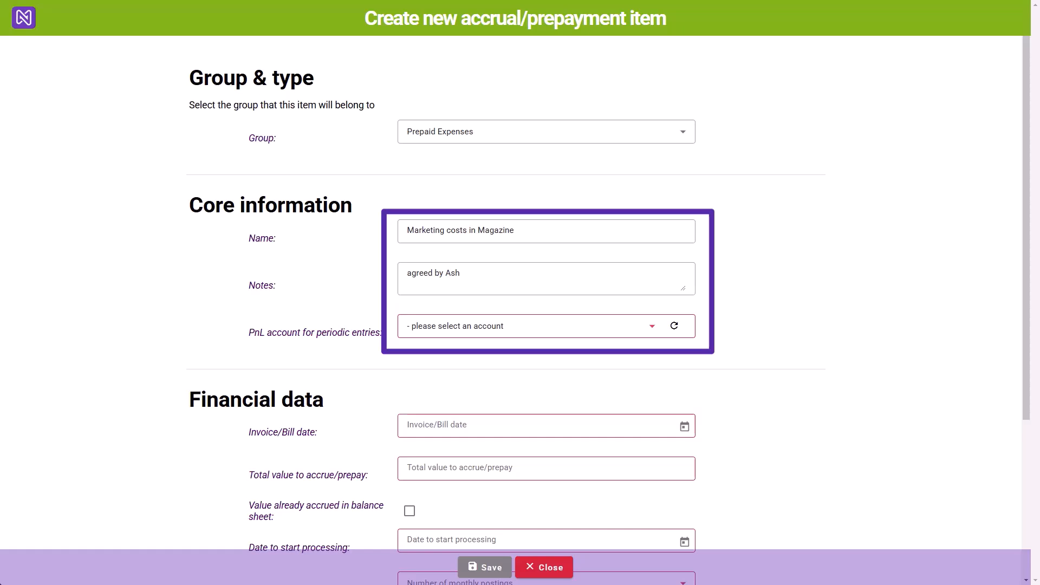
pyautogui.click(444, 337)
pyautogui.write('mar')
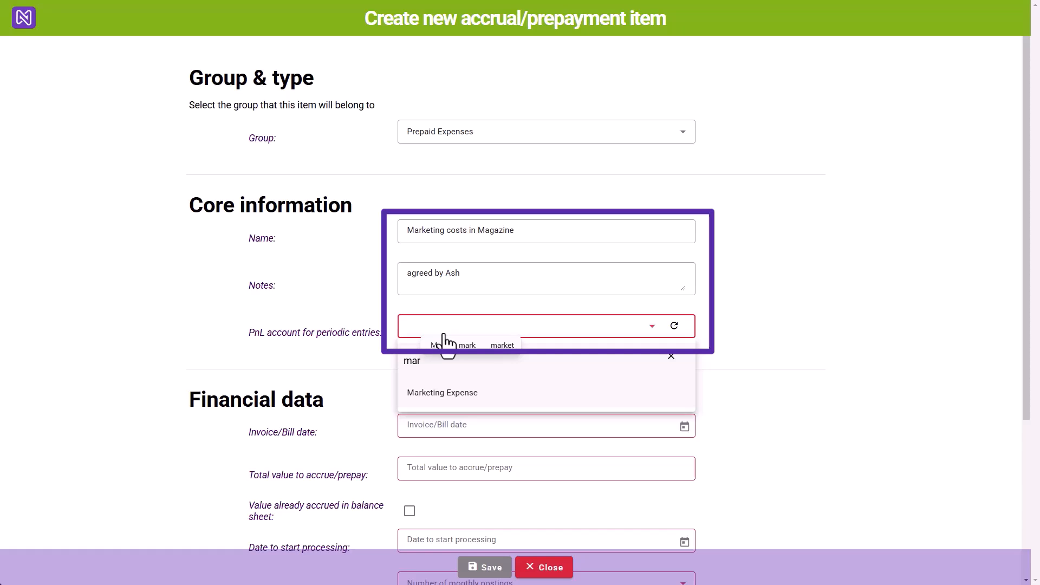
pyautogui.click(448, 394)
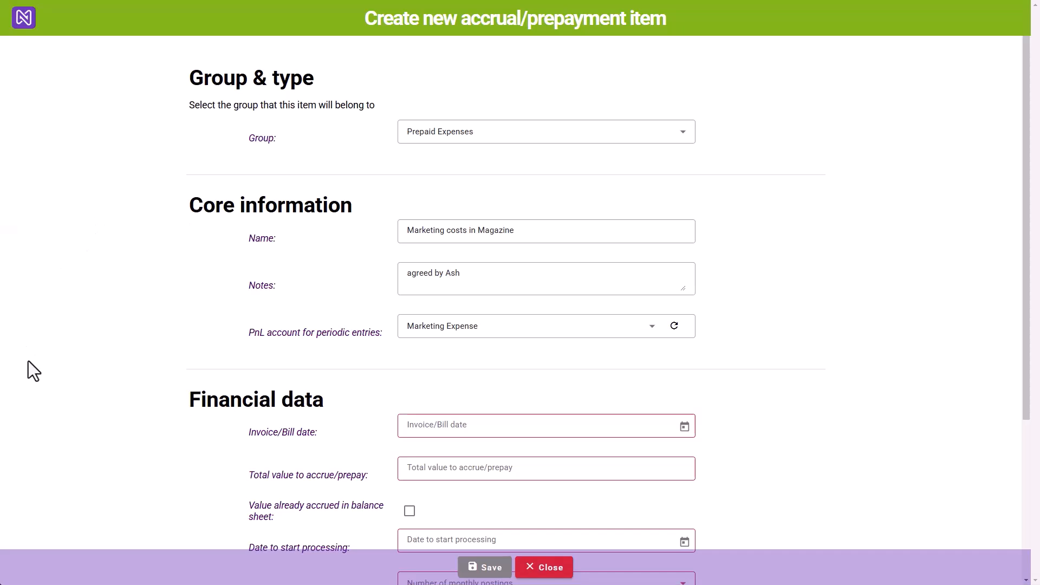
# Set the invoice date to 15/01/2025, total 7500.00, processing start 01/03/2025, 6 monthly postings, location Cambridge and class Sales, and save the item.
pyautogui.scroll(-3, 28, 361)
pyautogui.scroll(-1, 28, 362)
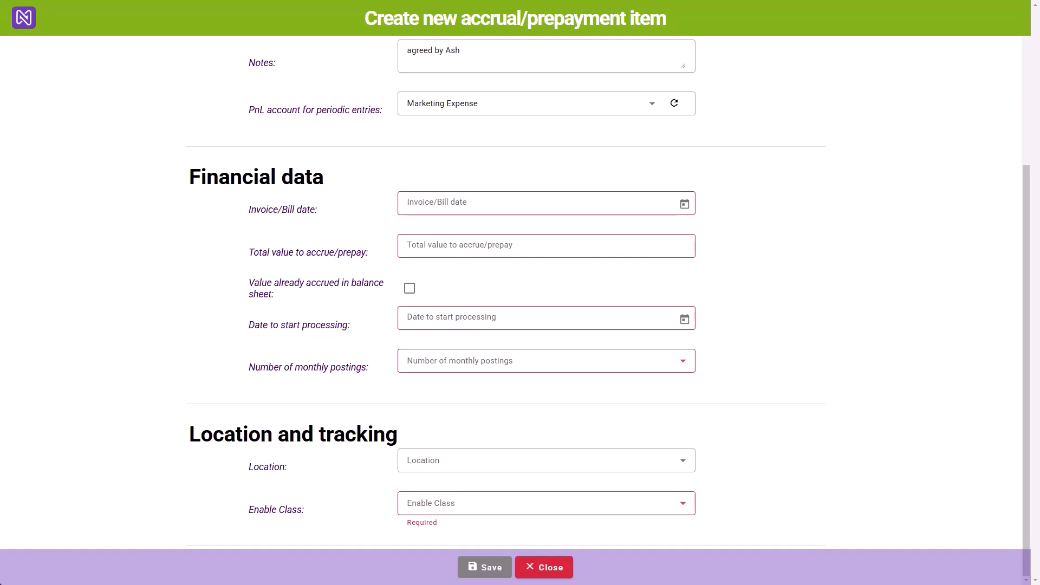
pyautogui.click(430, 207)
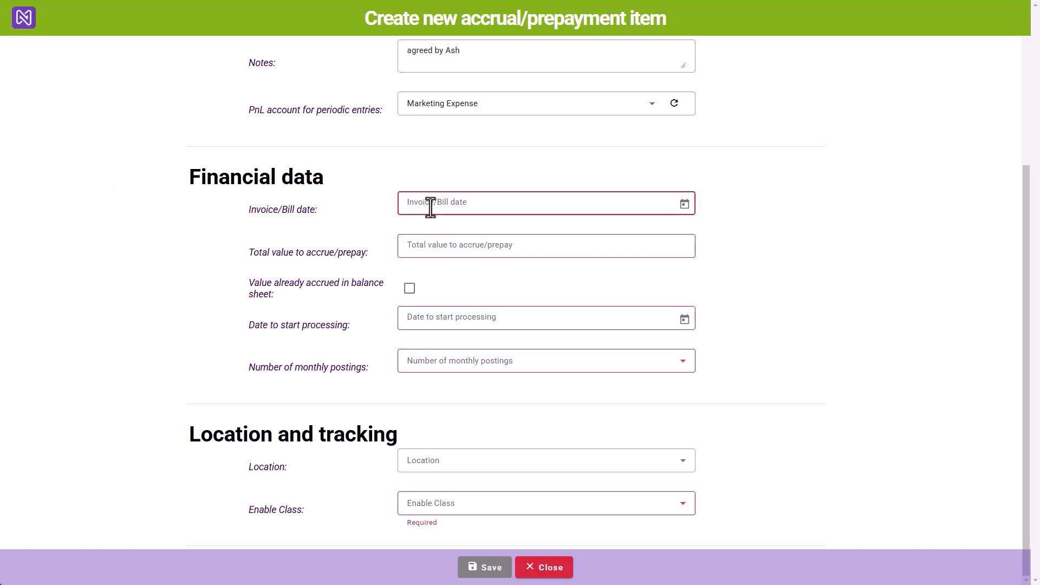
pyautogui.write('15/01/2025')
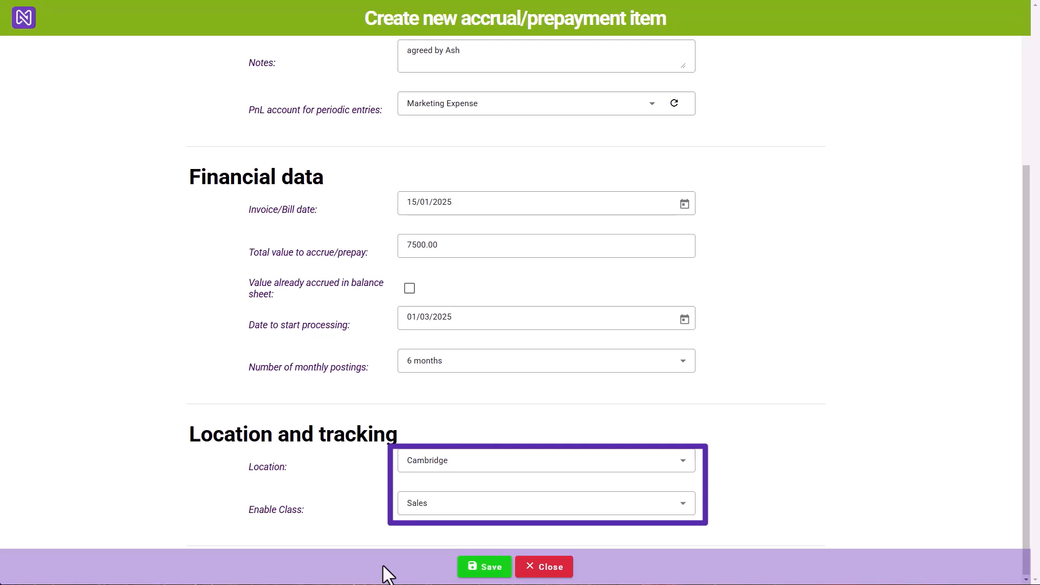
pyautogui.click(493, 572)
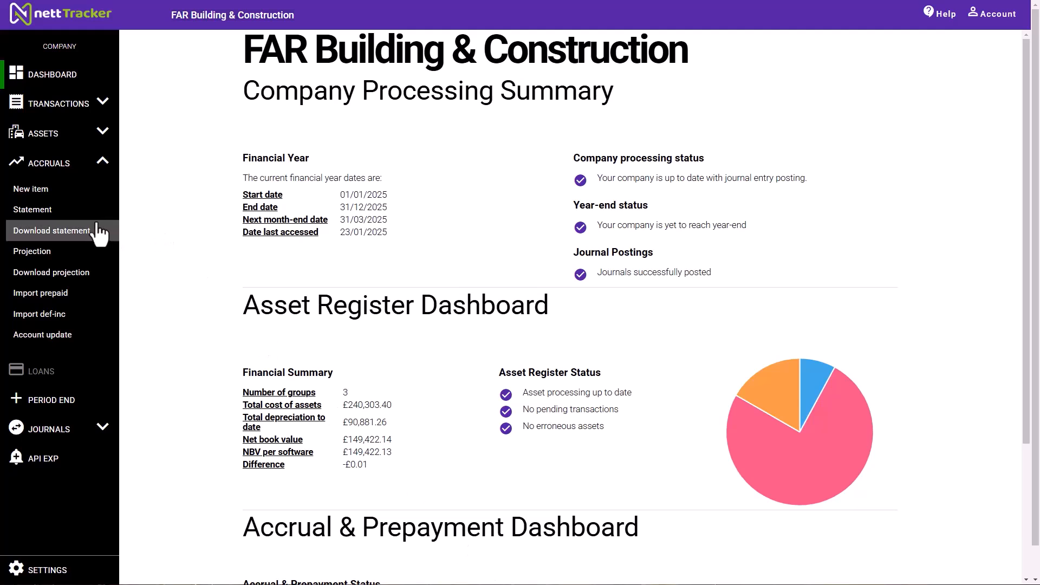
# Open the accrual and prepayment statement for the Prepaid Expenses group and review the Marketing costs in Magazine entry.
pyautogui.click(71, 215)
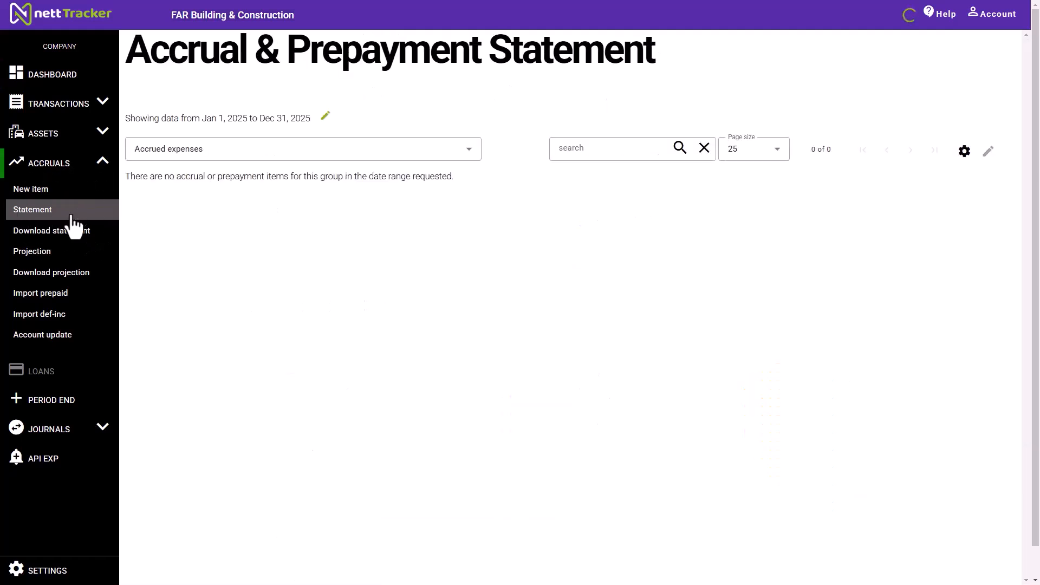
pyautogui.click(208, 161)
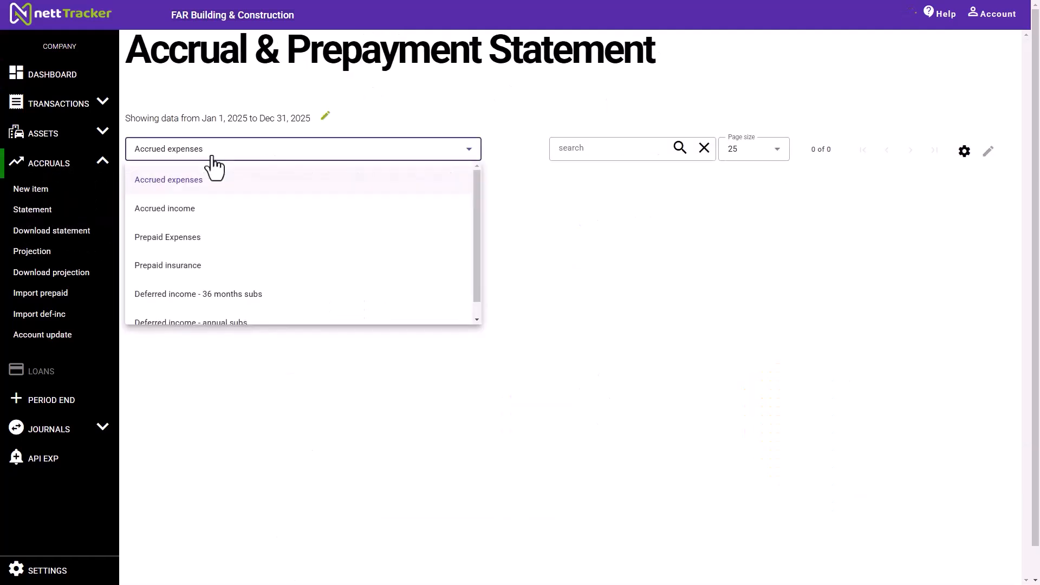
pyautogui.click(179, 242)
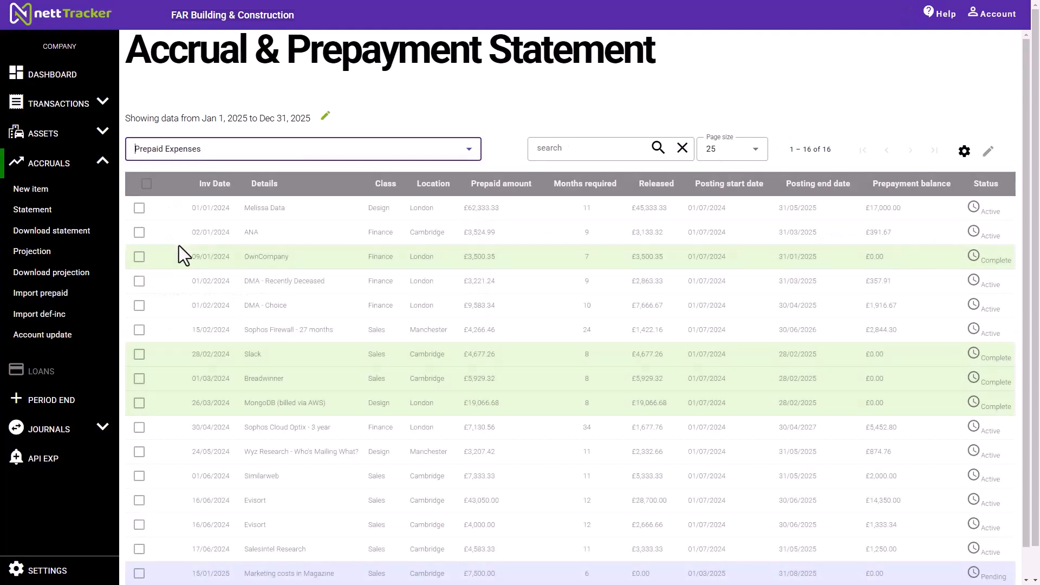
pyautogui.scroll(-1, 740, 328)
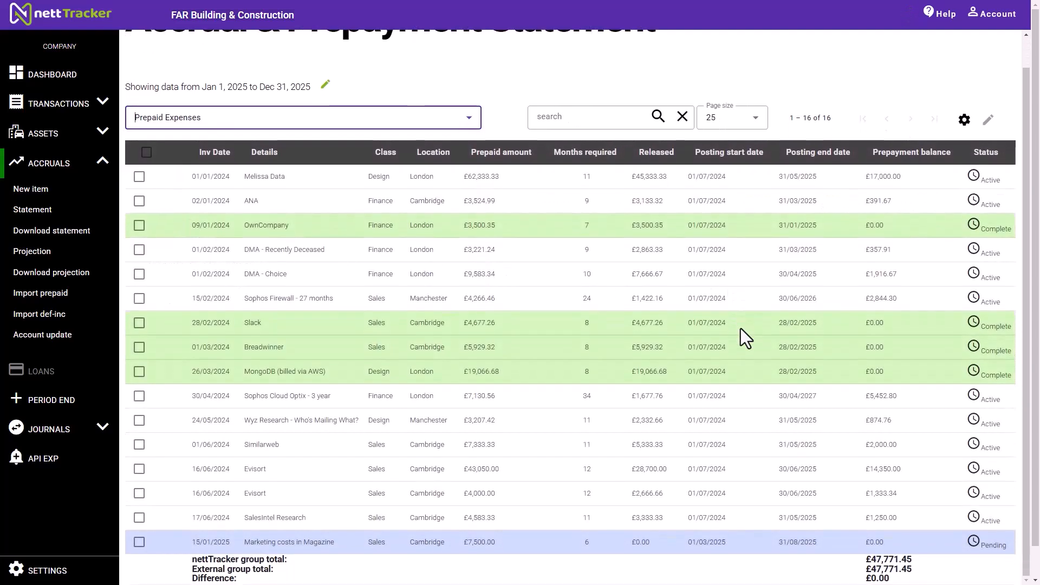
pyautogui.click(329, 548)
pyautogui.click(180, 333)
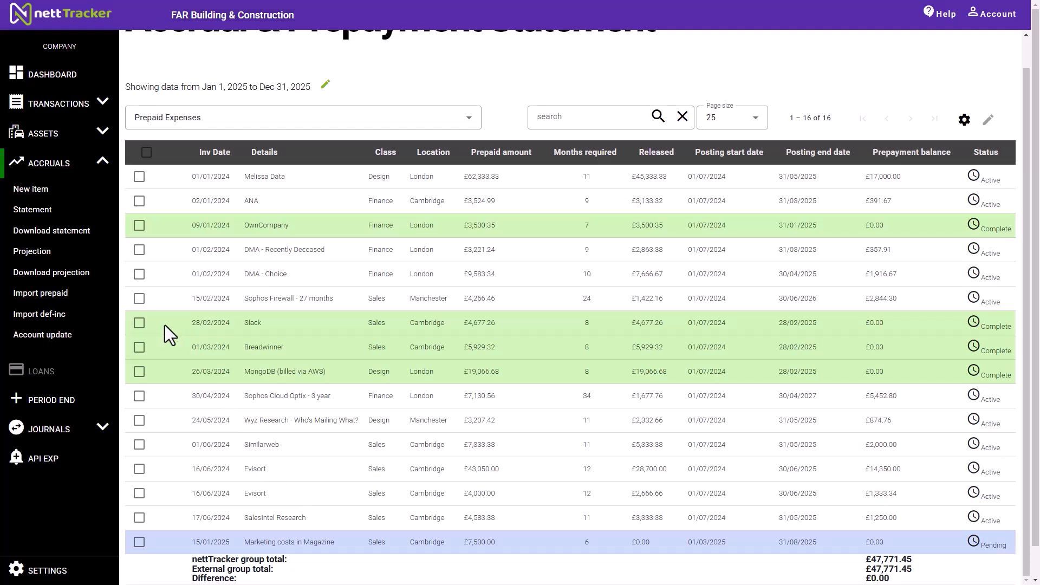
# Open the projections for the Prepaid Expenses group and examine the monthly releases for Marketing costs in Magazine.
pyautogui.click(66, 265)
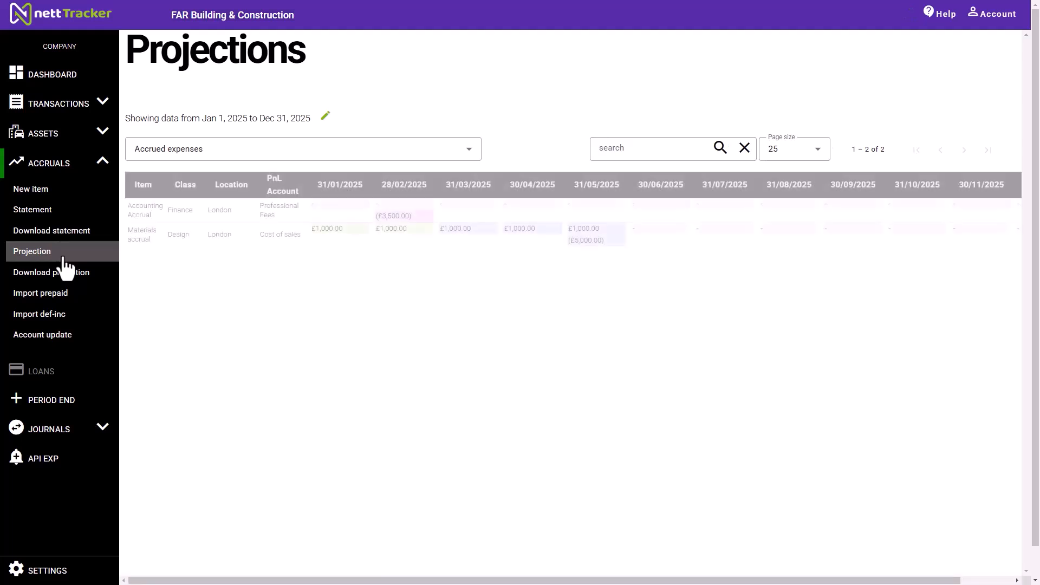
pyautogui.click(199, 157)
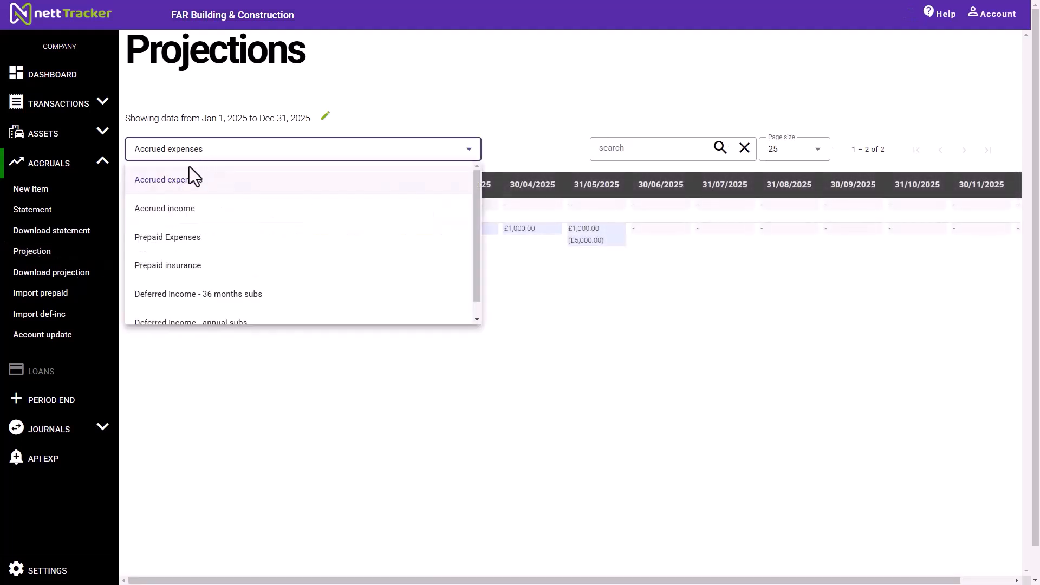
pyautogui.click(172, 238)
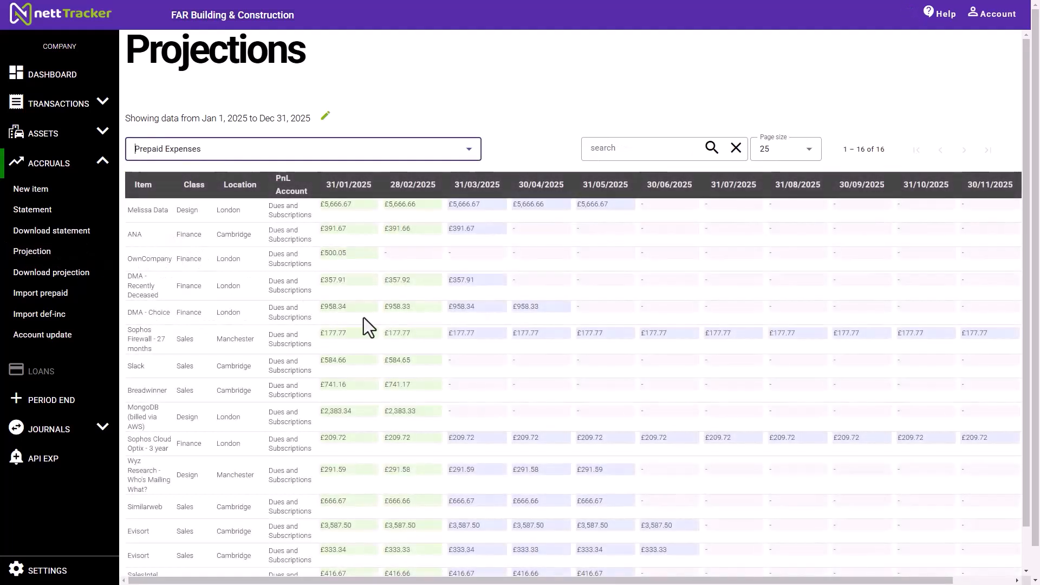
pyautogui.scroll(-1, 390, 327)
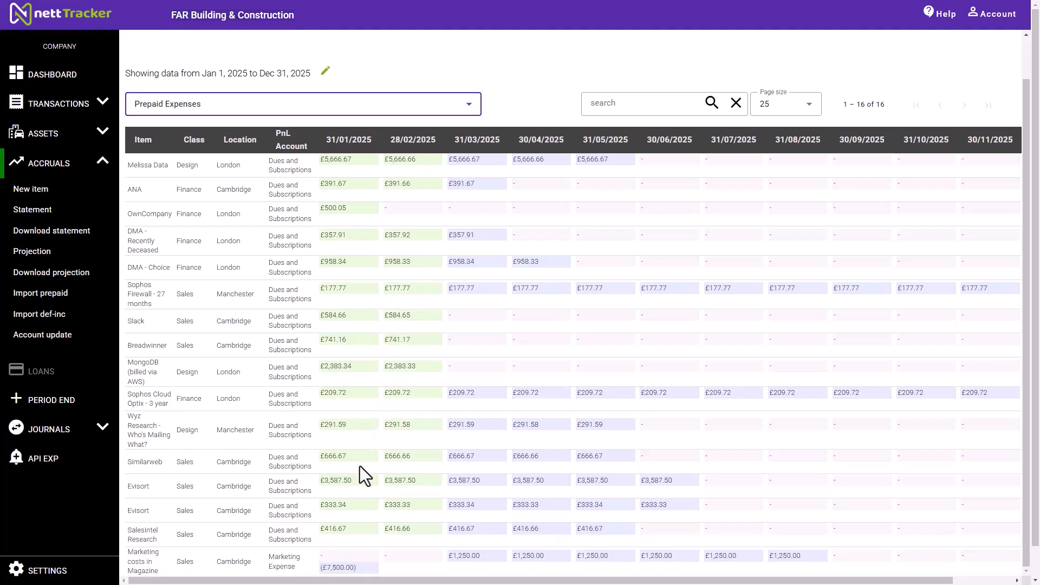
pyautogui.click(335, 571)
pyautogui.click(532, 560)
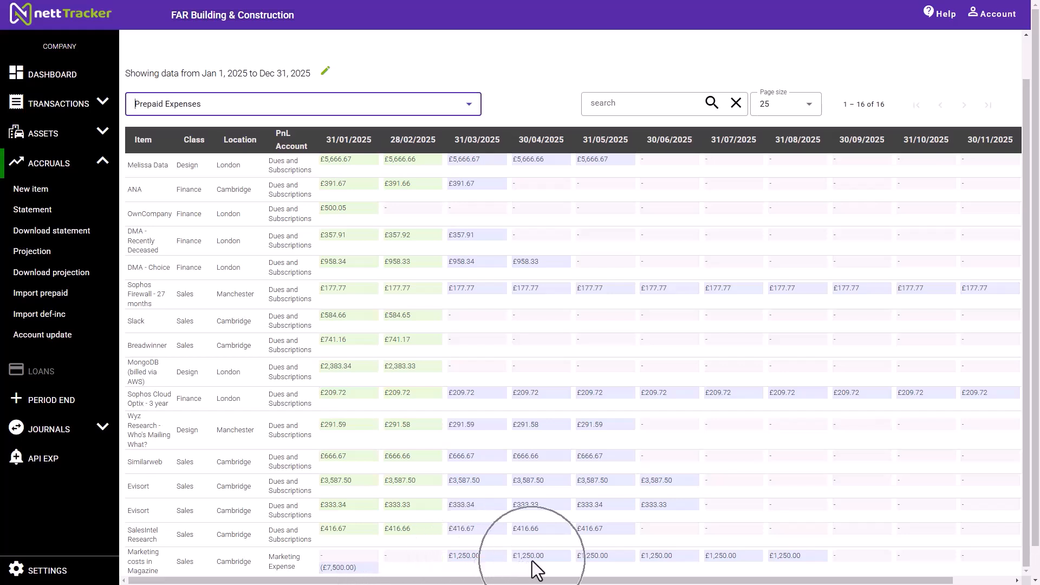
pyautogui.click(650, 560)
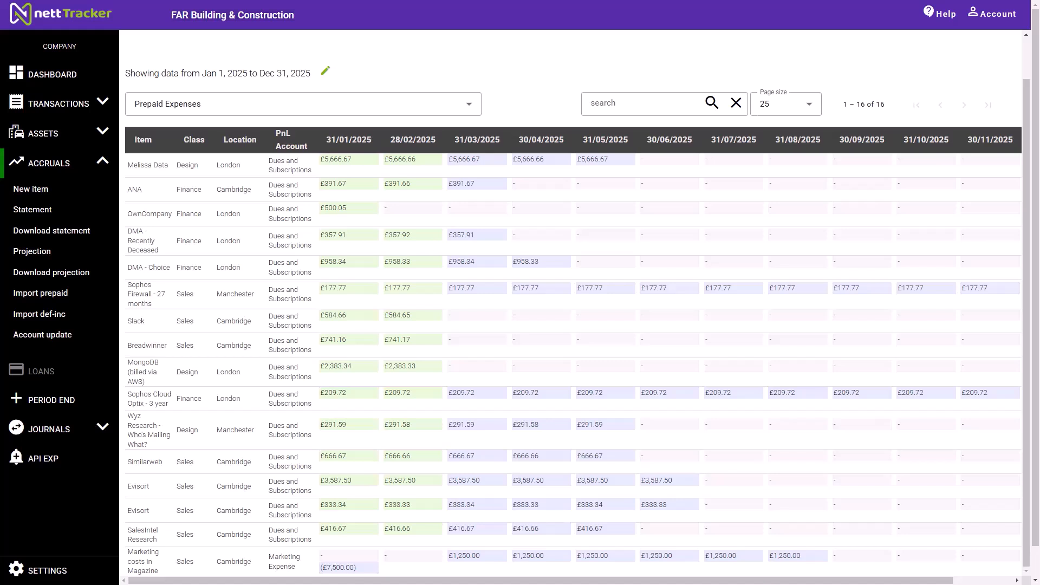
# Save a Deferred income - 36 months subs item for the customer's 3 year software subs: same-named PnL account, invoice 15/01/2025, 4500, start 01/01/2025, 36 months, Cambridge, Sales.
pyautogui.click(74, 191)
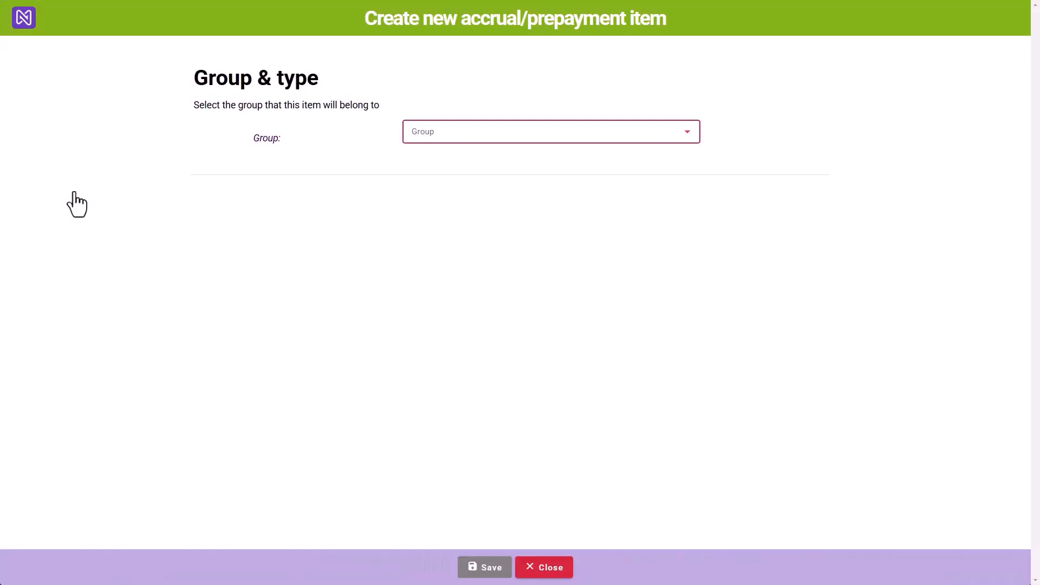
pyautogui.click(437, 140)
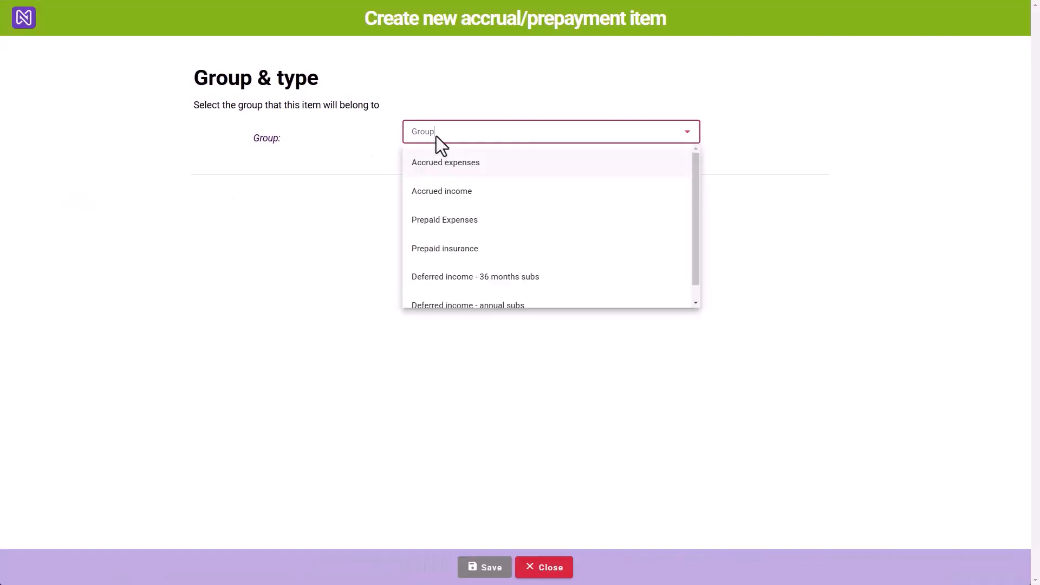
pyautogui.click(445, 276)
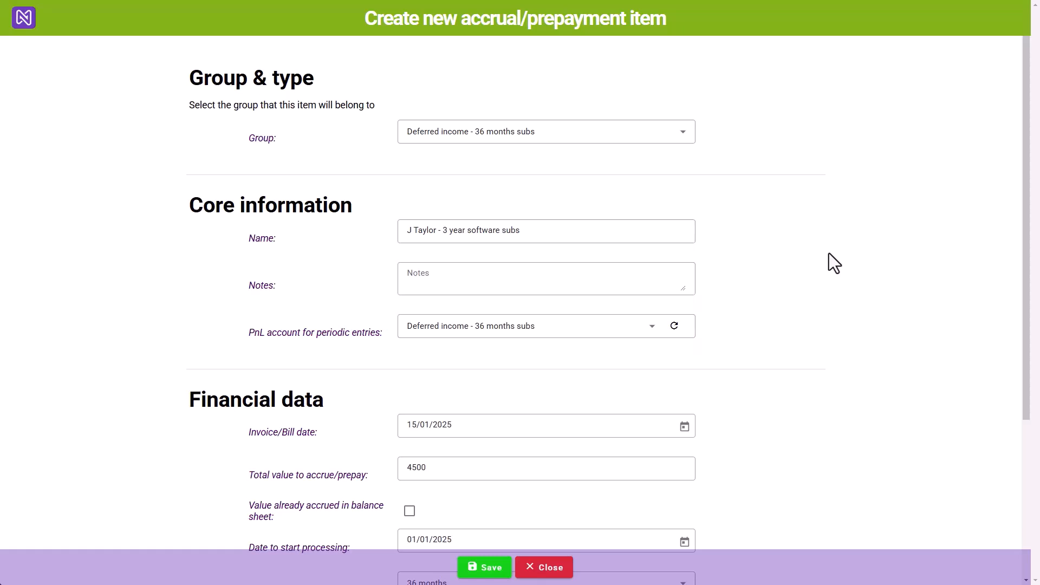
pyautogui.scroll(-2, 829, 254)
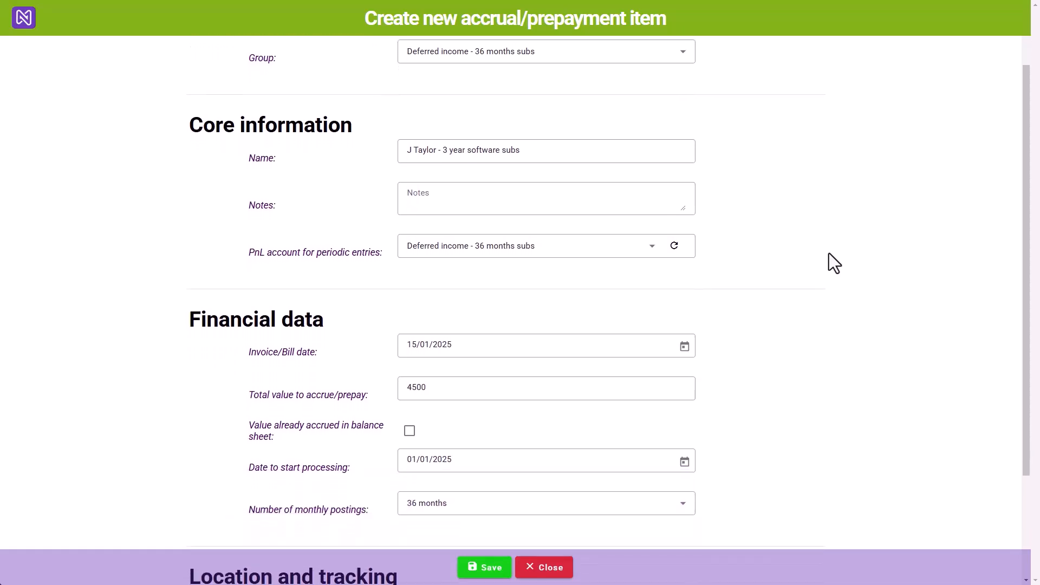
pyautogui.scroll(-1, 829, 253)
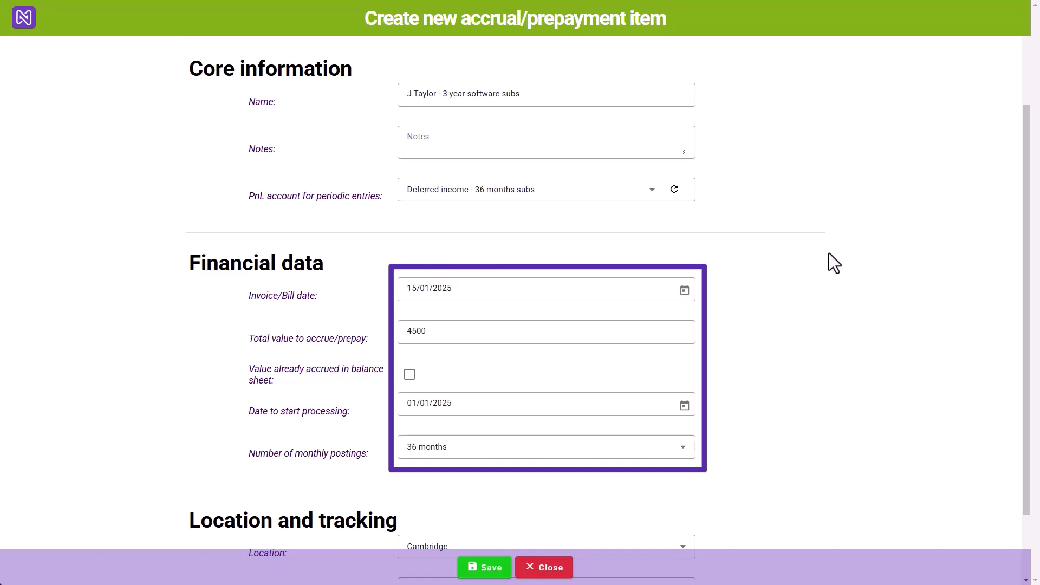
pyautogui.scroll(-2, 829, 253)
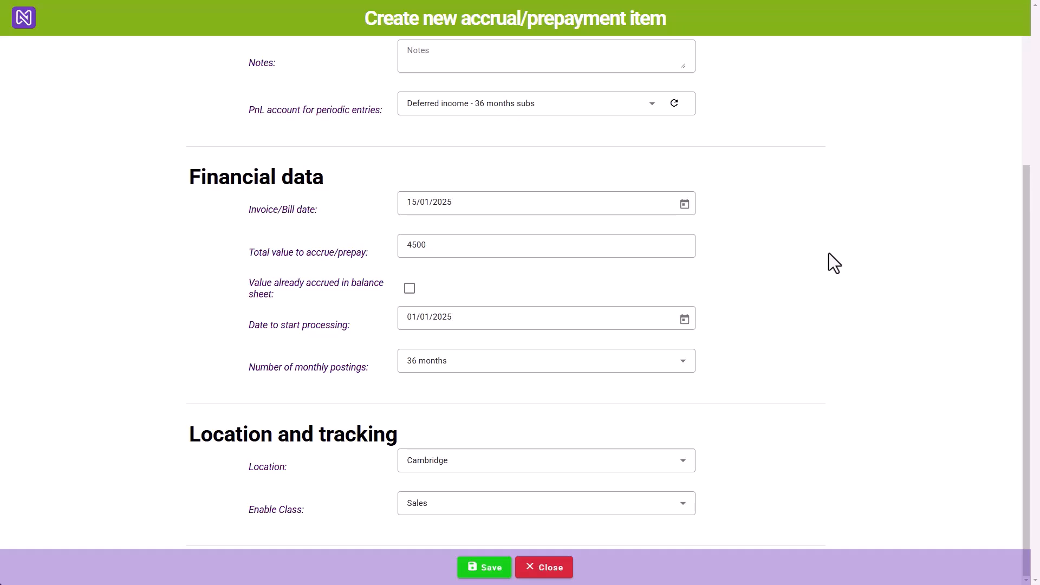
pyautogui.click(490, 569)
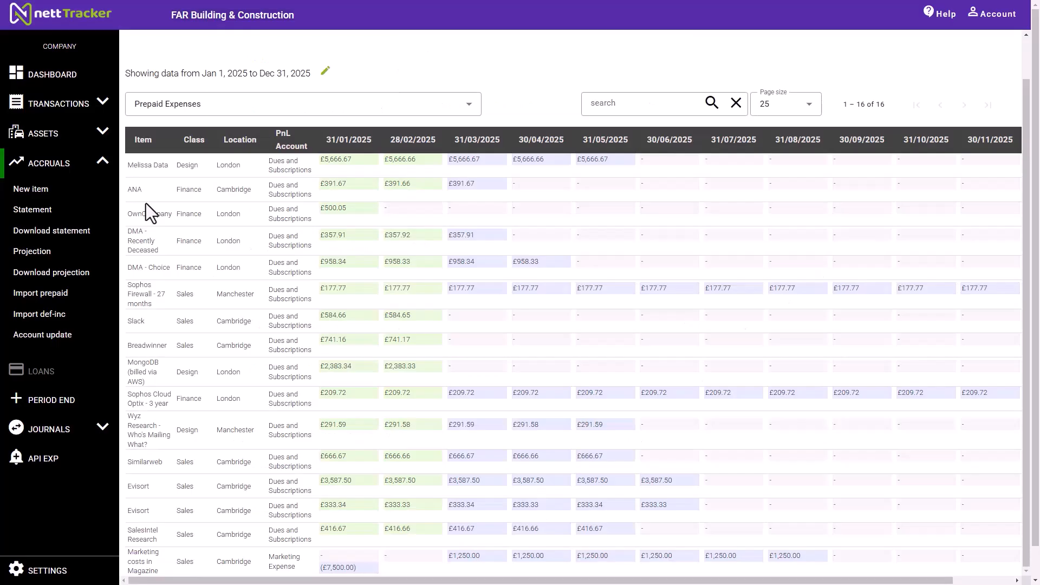
# Review the accrual and prepayment statement and the projections for the Deferred income - 36 months subs group.
pyautogui.click(83, 213)
pyautogui.click(223, 154)
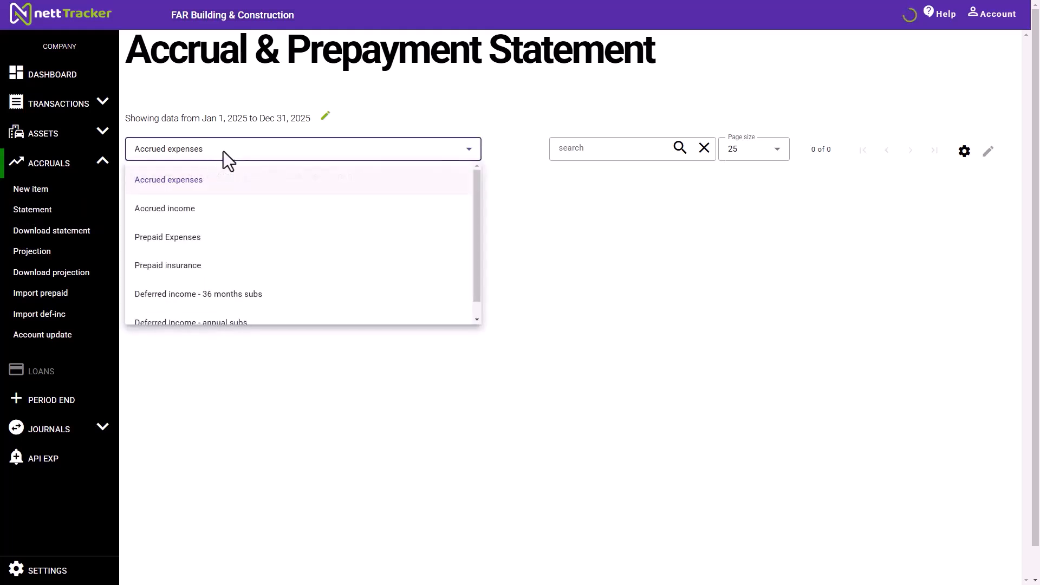
pyautogui.click(211, 296)
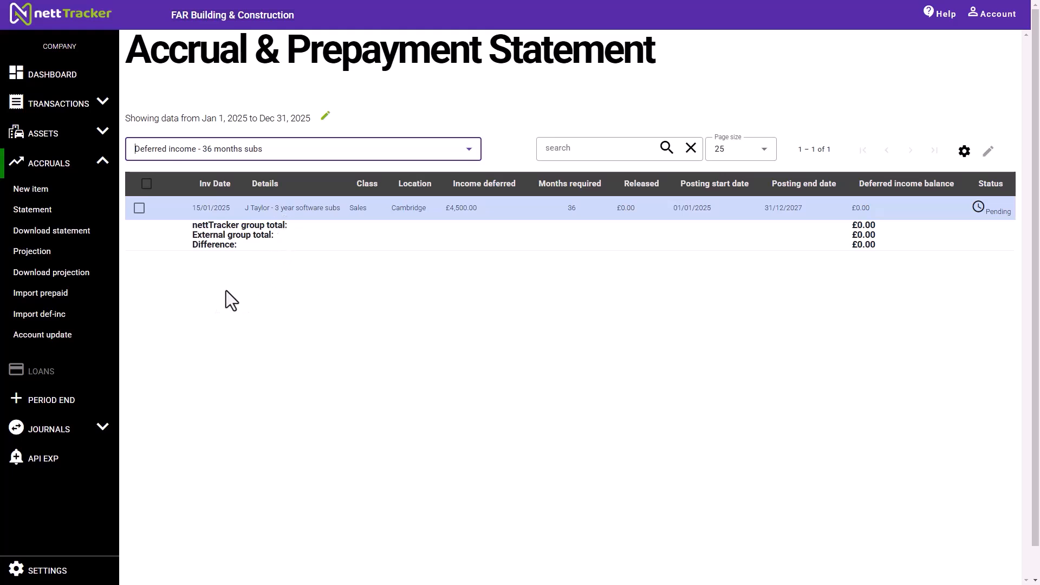
pyautogui.click(64, 265)
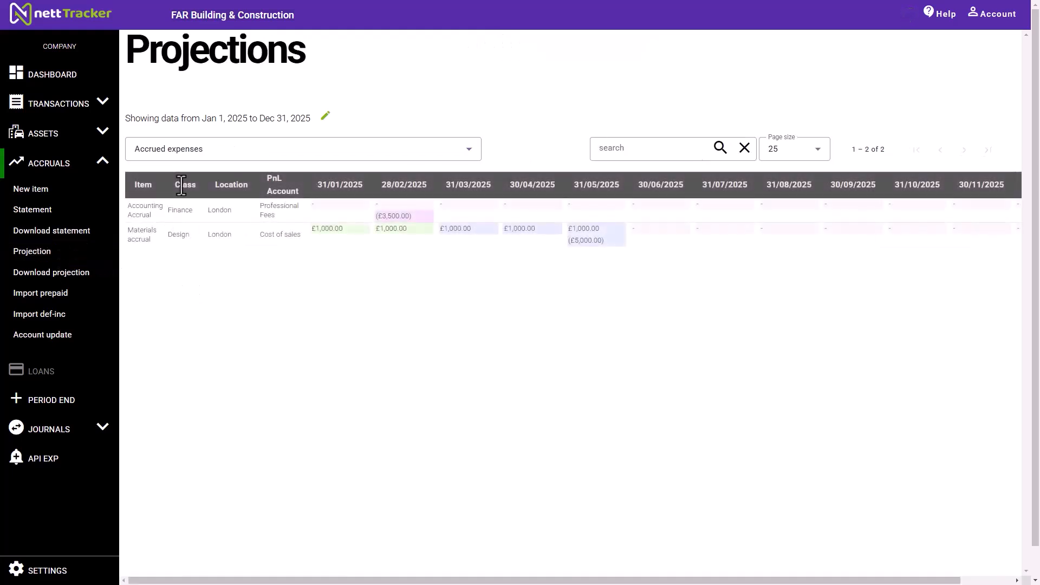
pyautogui.click(198, 161)
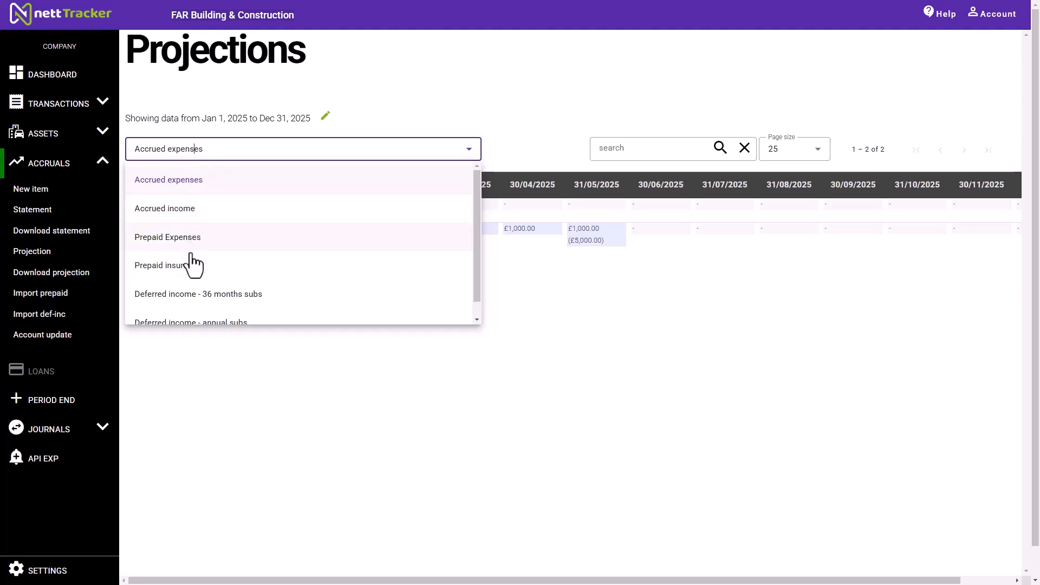
pyautogui.click(193, 296)
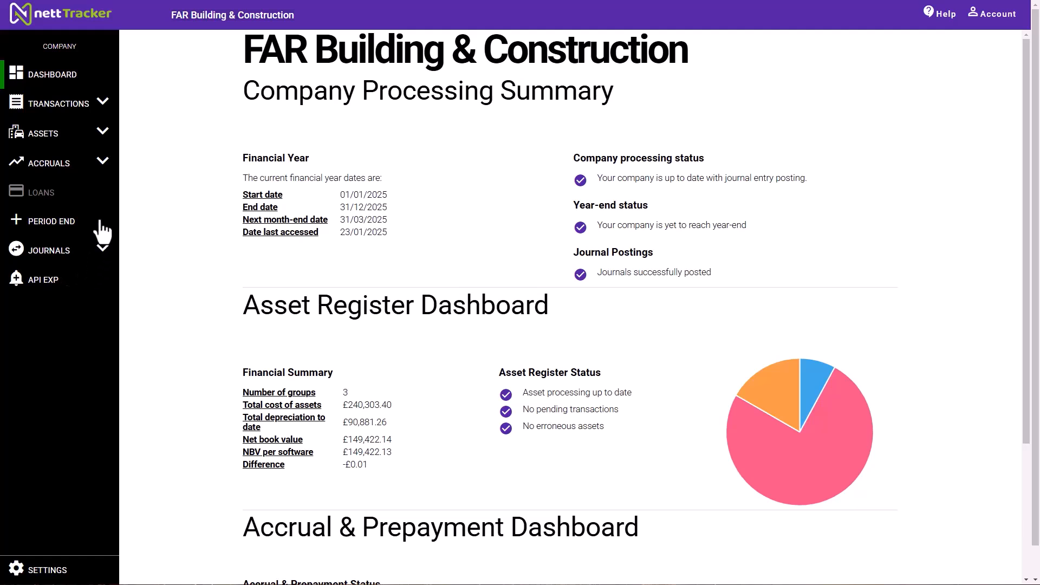
# Start an Accrued expenses item named Sales Commission Payable - average monthly for six months, with Commissions Paid as its PnL account.
pyautogui.click(103, 163)
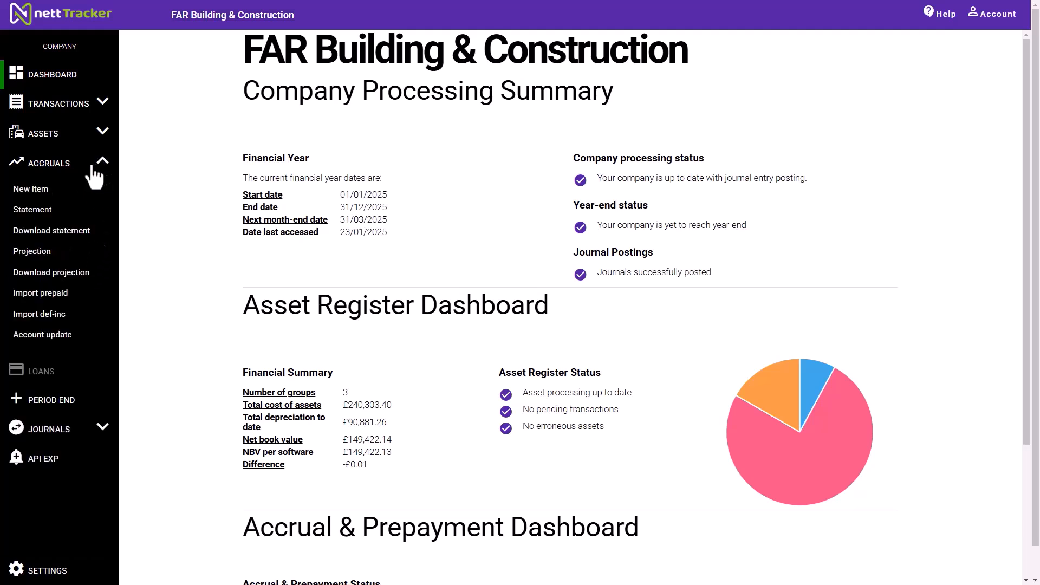
pyautogui.click(52, 190)
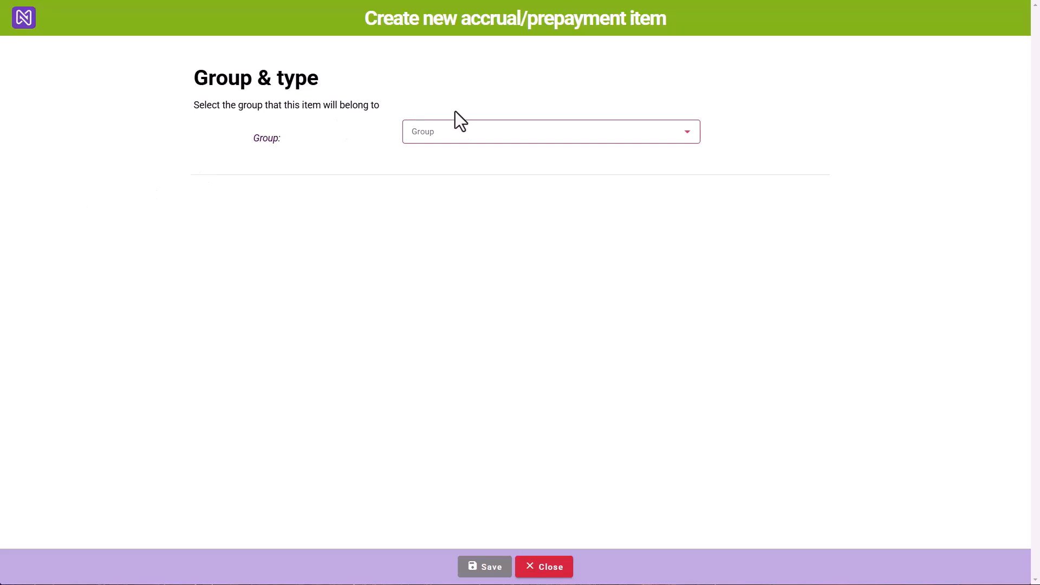
pyautogui.click(458, 139)
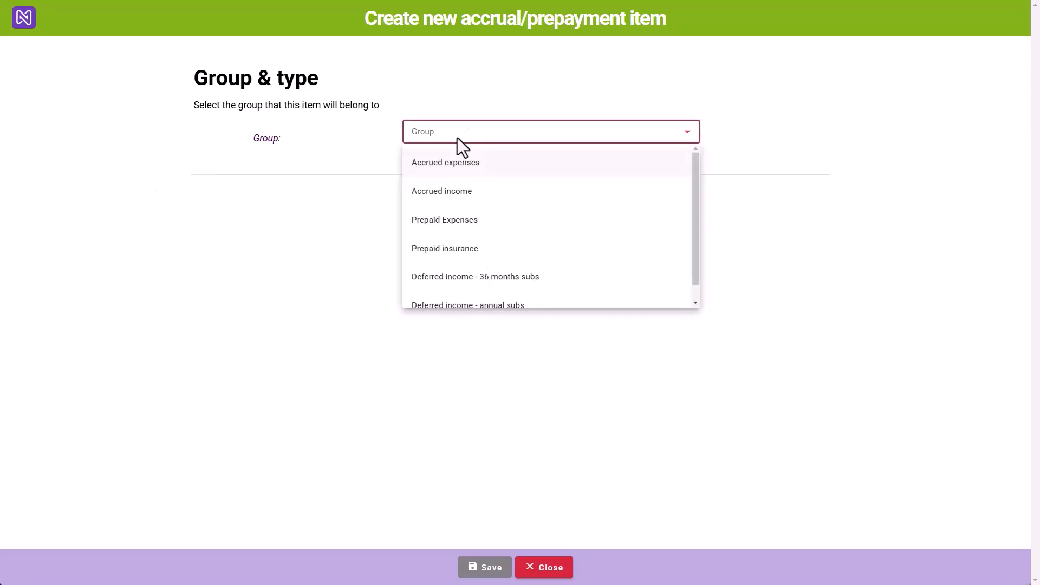
pyautogui.click(451, 174)
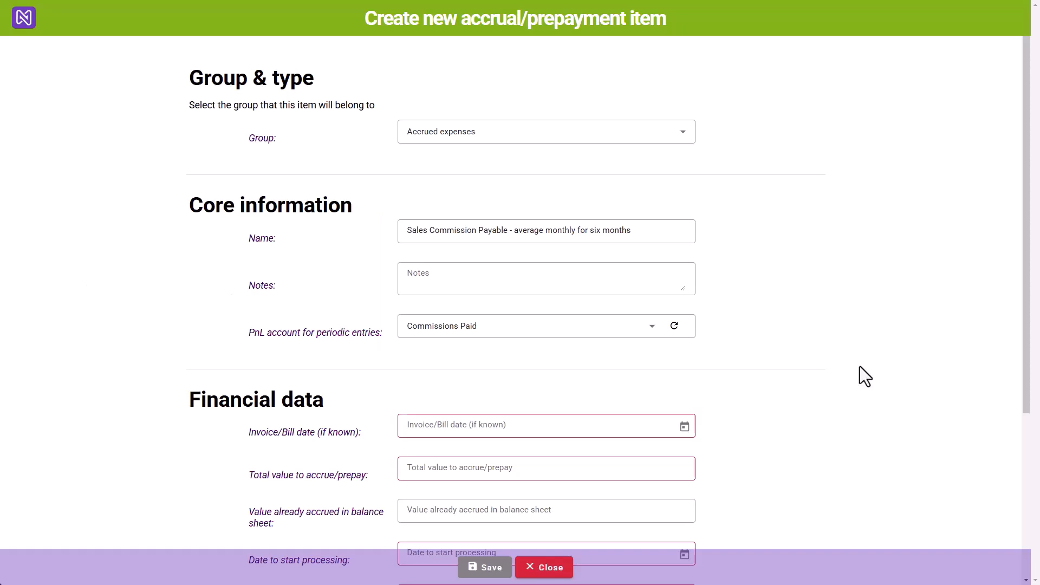
# Set the total to 9500, 0 already accrued, processing start 01/01/2025, 6 monthly postings, location London and class Sales, and save the item.
pyautogui.scroll(-3, 860, 366)
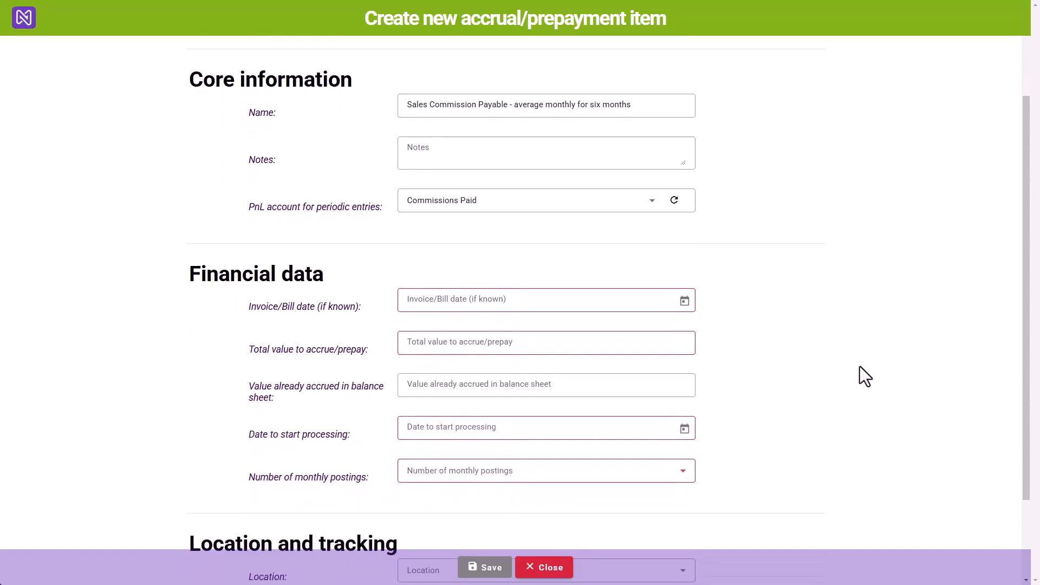
pyautogui.scroll(-1, 860, 366)
pyautogui.scroll(-1, 859, 366)
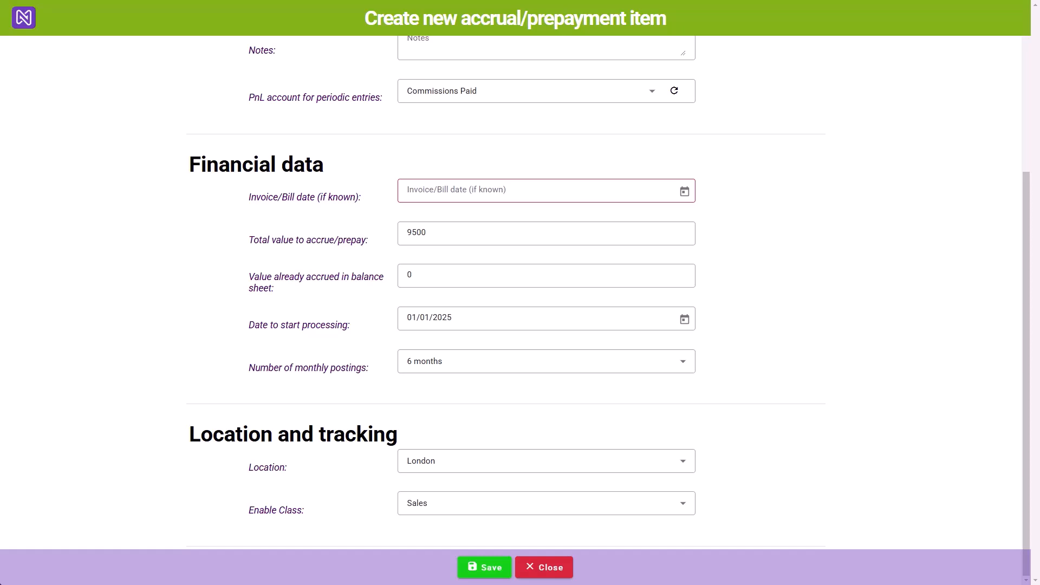
pyautogui.click(476, 566)
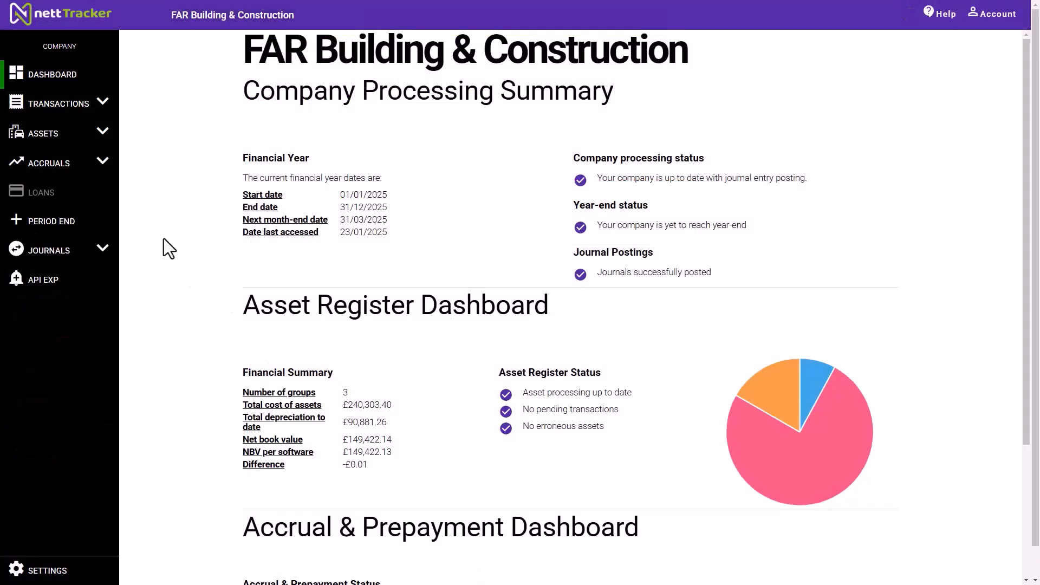
# Review the accrual and prepayment statement and the projections for the Accrued expenses group.
pyautogui.click(103, 162)
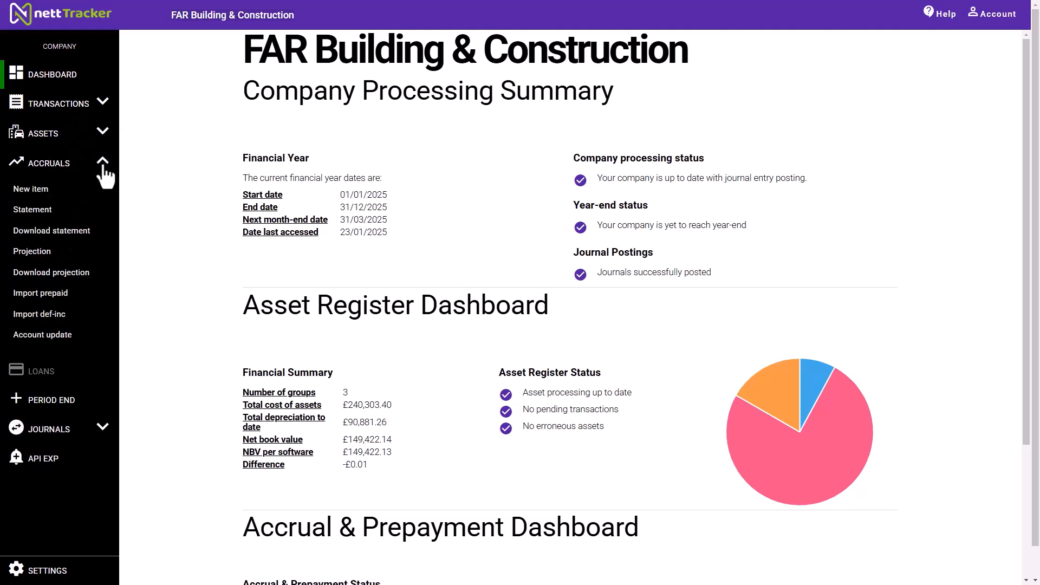
pyautogui.click(33, 210)
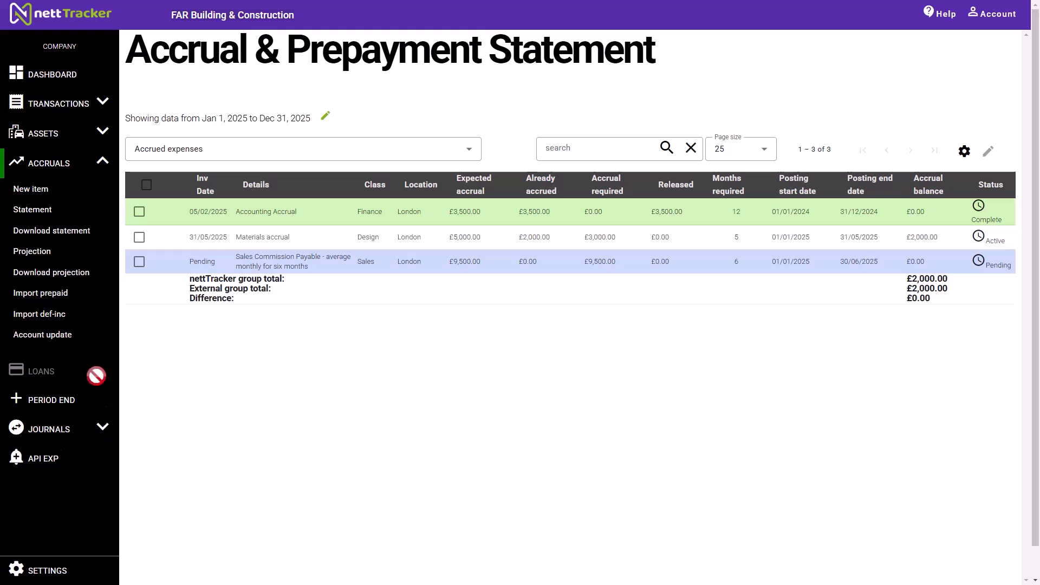
pyautogui.click(48, 255)
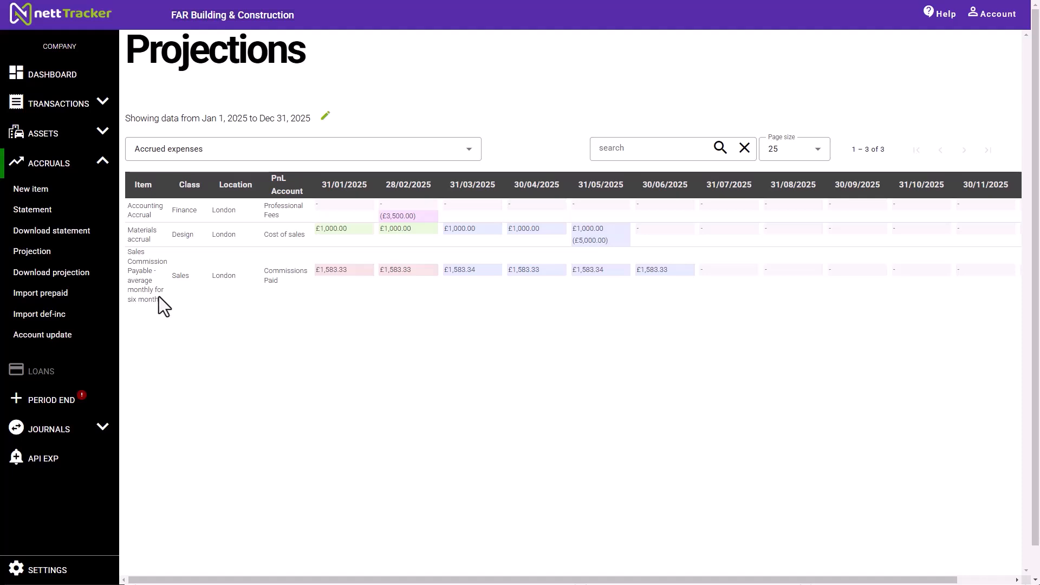
# Create an Accrued expenses item 2024 sales commission: Commissions Paid, total 14000, already accrued 14000, start 01/01/2025, 1 month, Cambridge, Design.
pyautogui.click(47, 194)
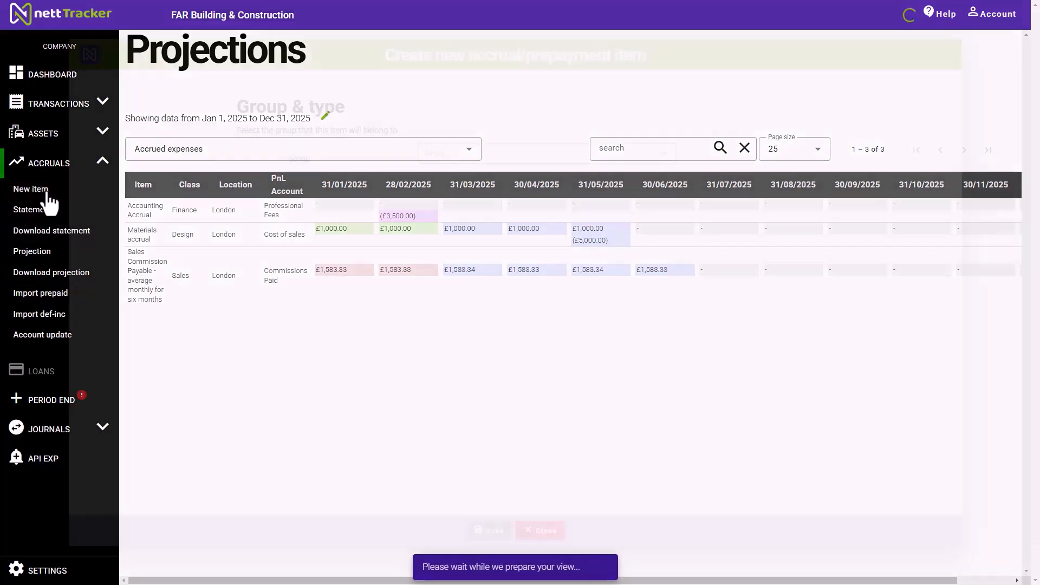
pyautogui.click(424, 136)
pyautogui.click(425, 173)
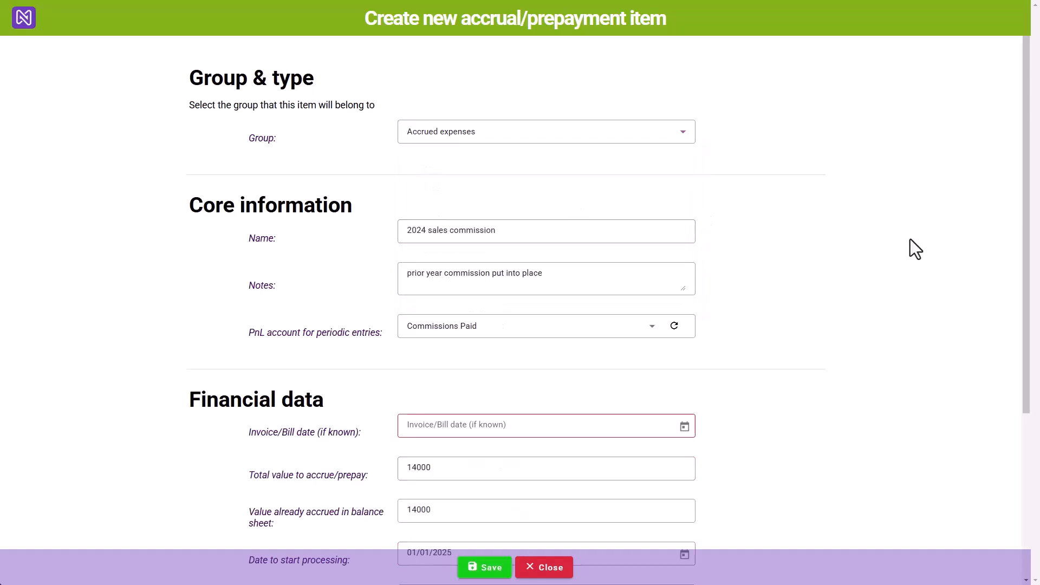
pyautogui.scroll(-3, 910, 239)
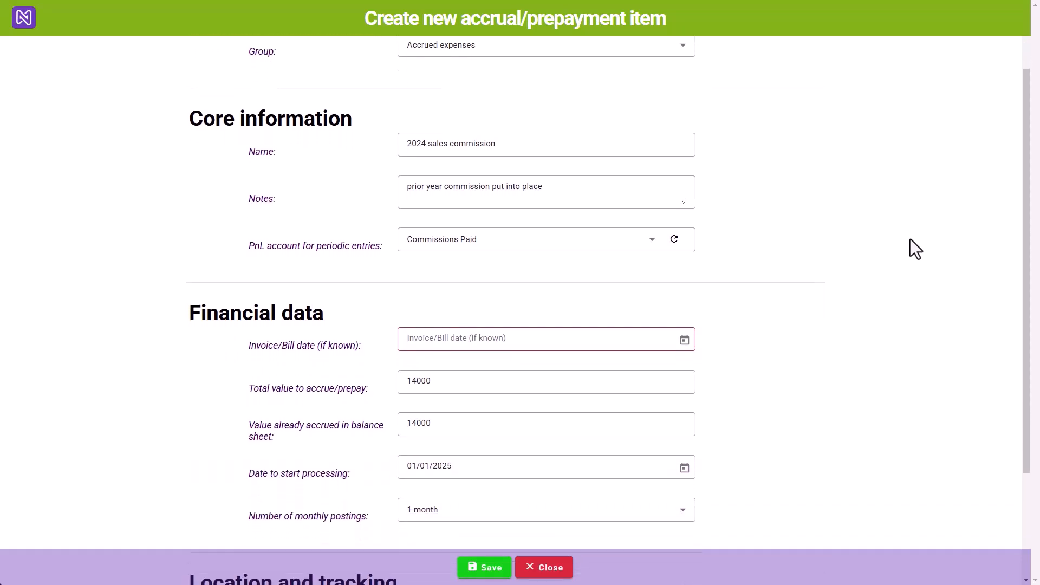
pyautogui.scroll(-2, 910, 240)
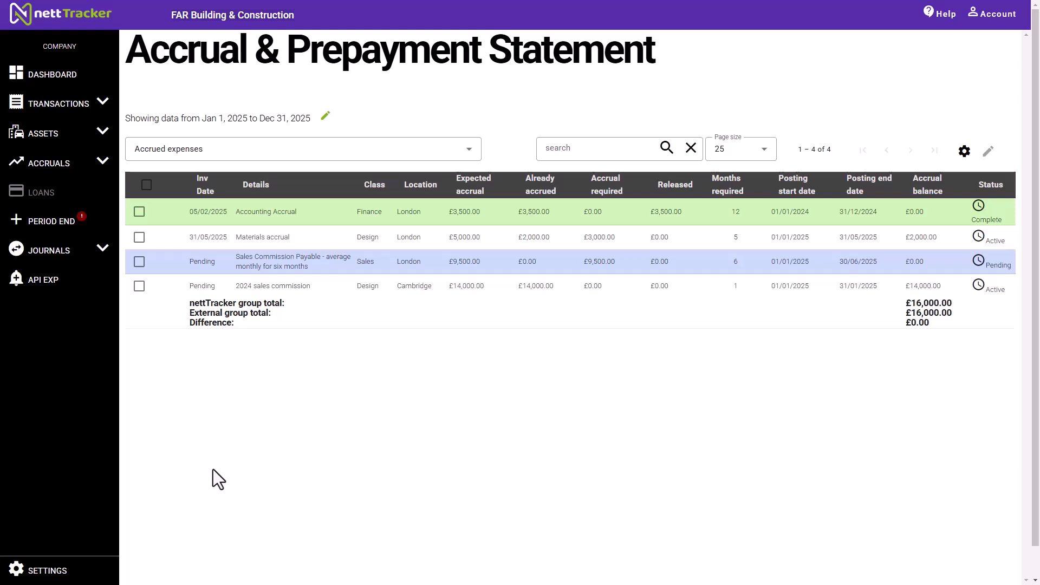
# Release 7000 of the 2024 sales commission accrual with release date 27/01/2025, leaving Post and complete off.
pyautogui.click(139, 287)
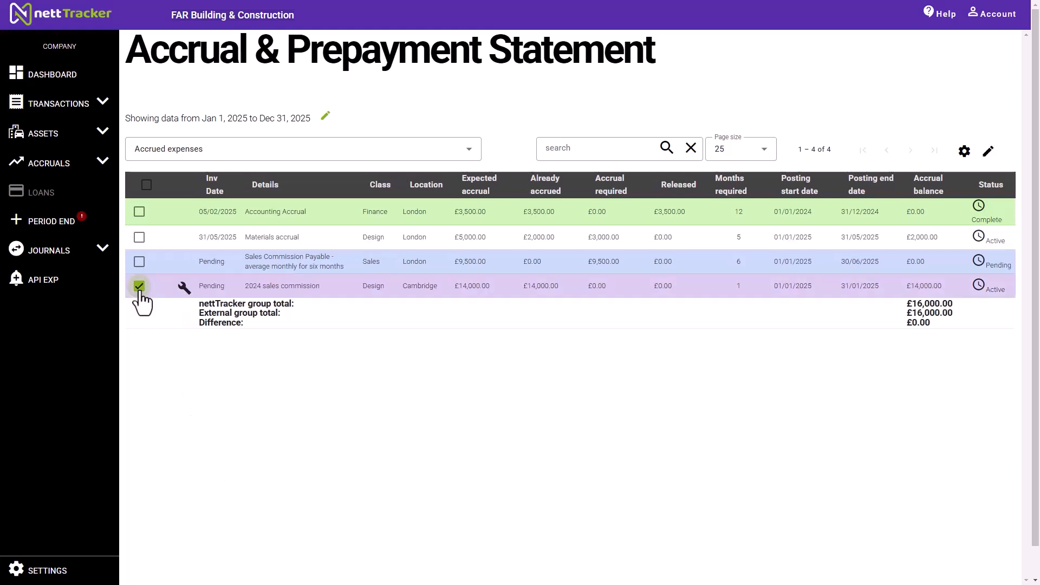
pyautogui.click(184, 287)
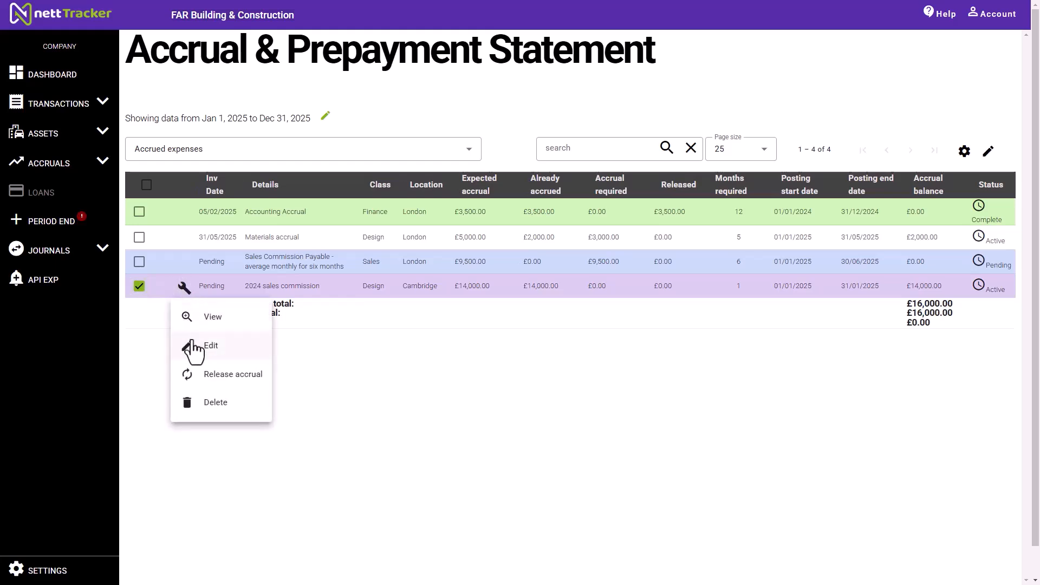
pyautogui.click(189, 377)
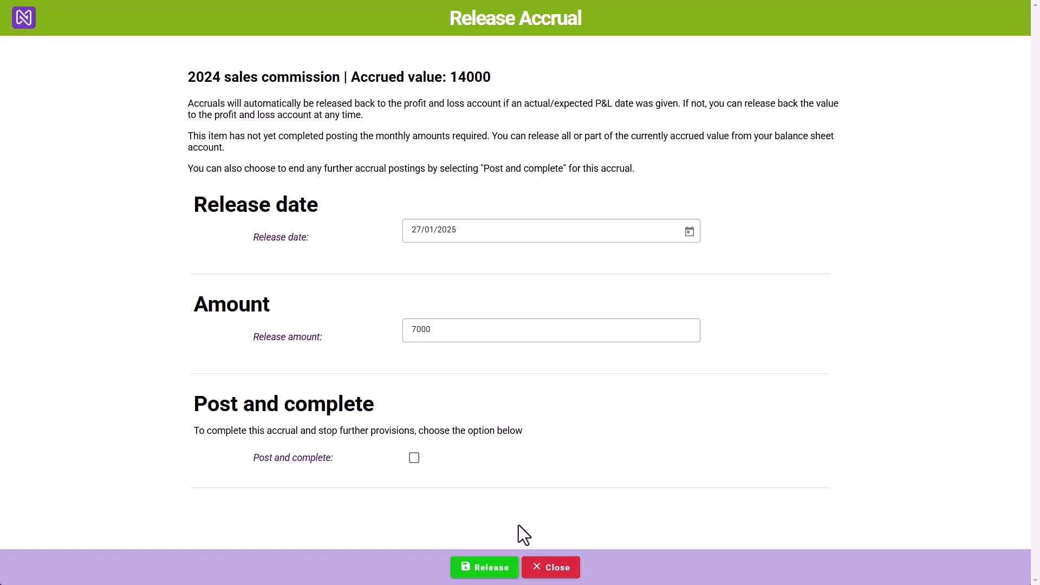
pyautogui.click(503, 570)
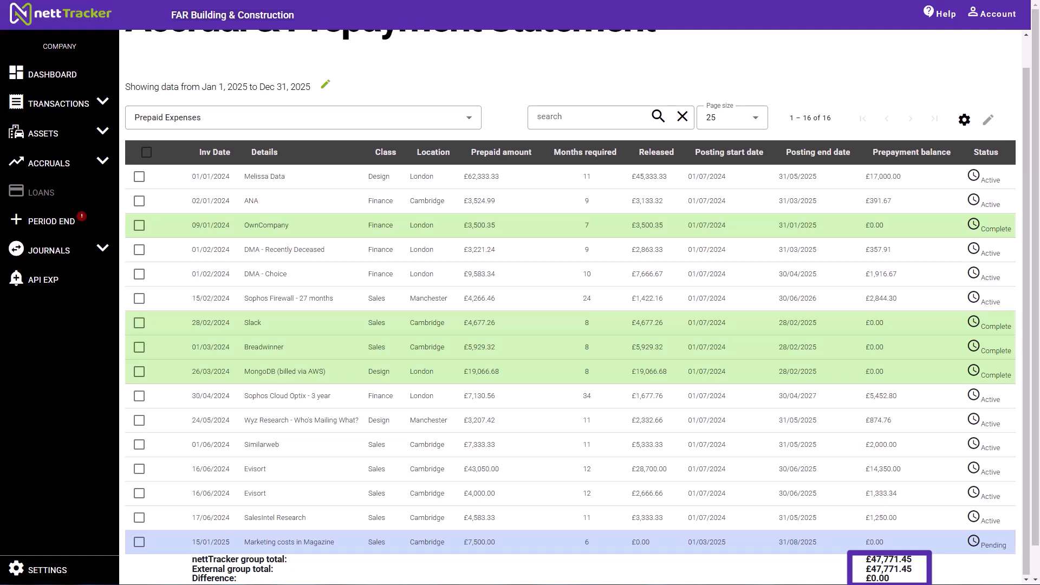
# Delete the prepaid expense item Wyz Research - Who's Mailing What? with reversal date 27/01/2025.
pyautogui.click(139, 422)
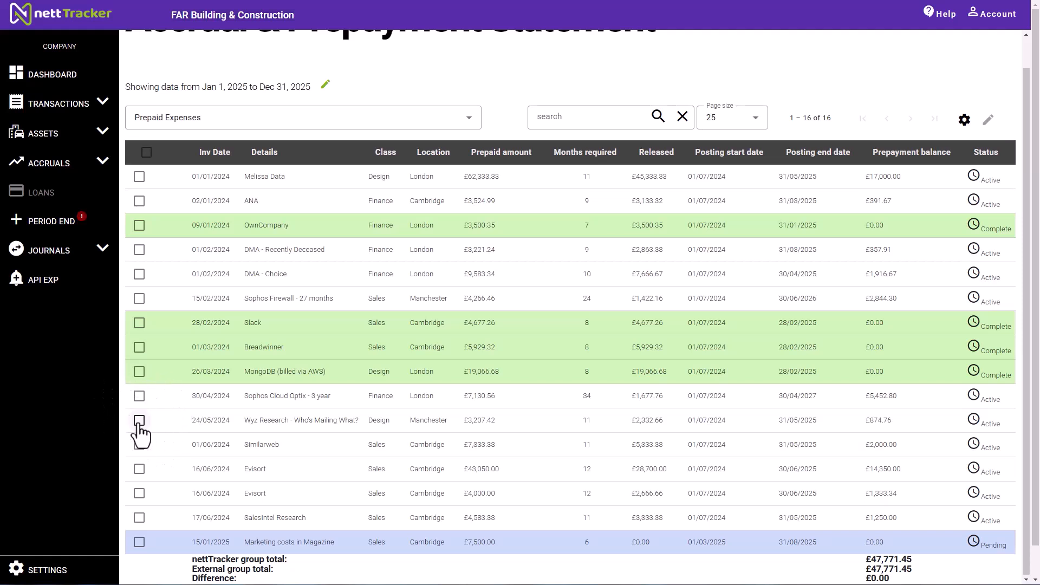
pyautogui.click(139, 421)
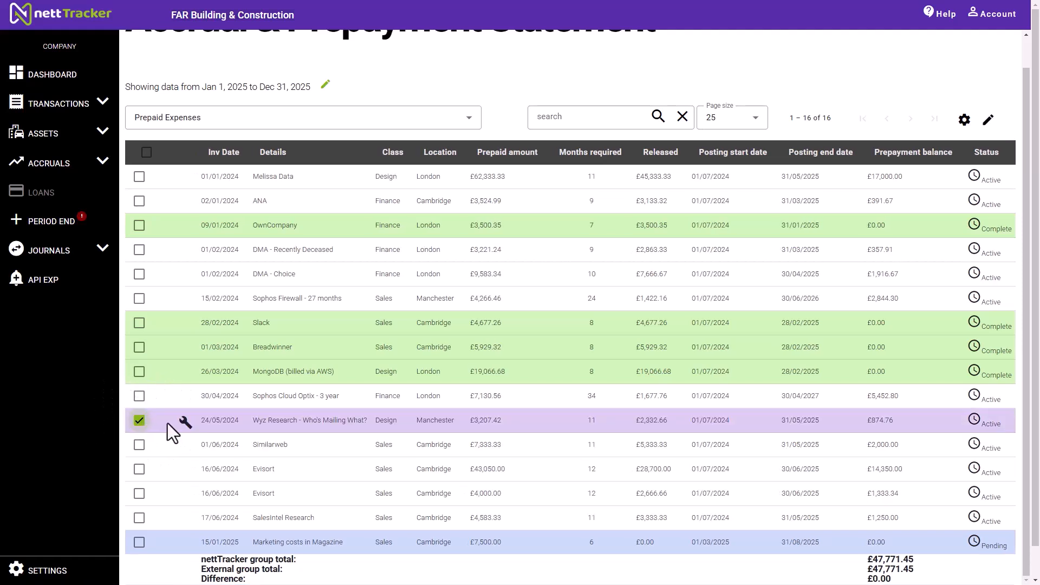
pyautogui.click(184, 422)
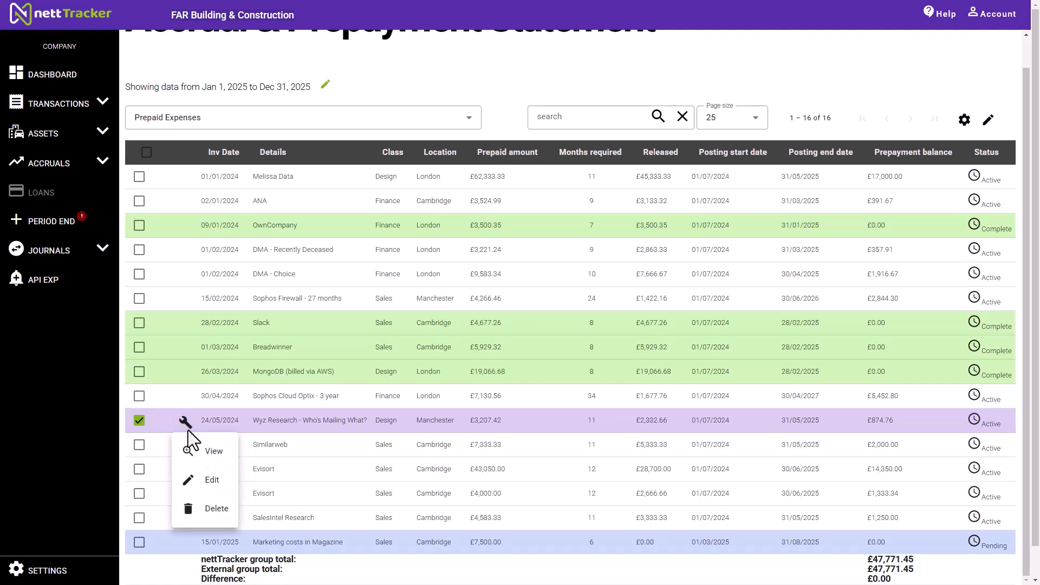
pyautogui.click(211, 512)
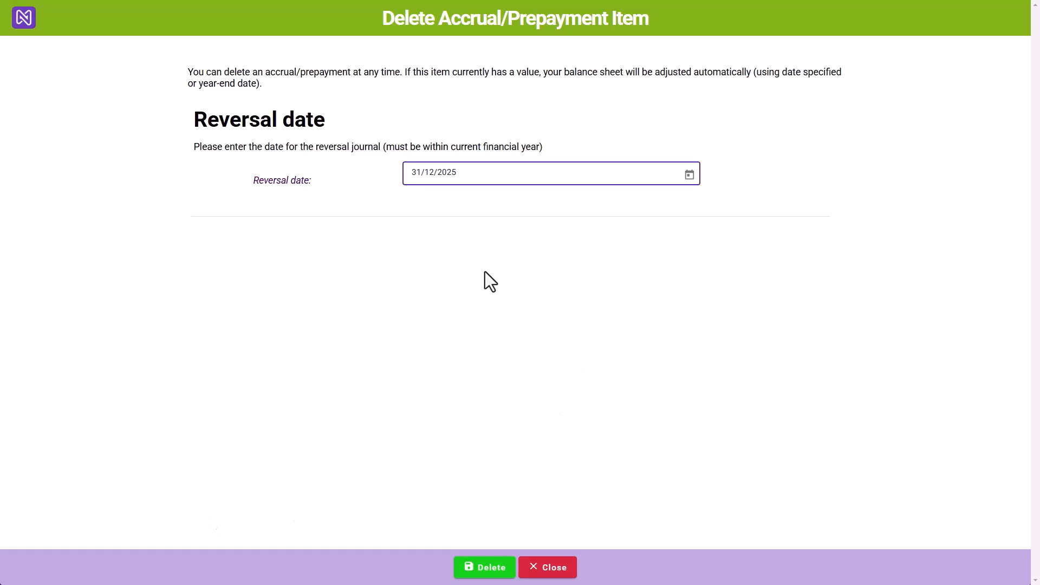
pyautogui.moveTo(467, 172); pyautogui.dragTo(349, 180)
pyautogui.write('27')
pyautogui.press('Tab')
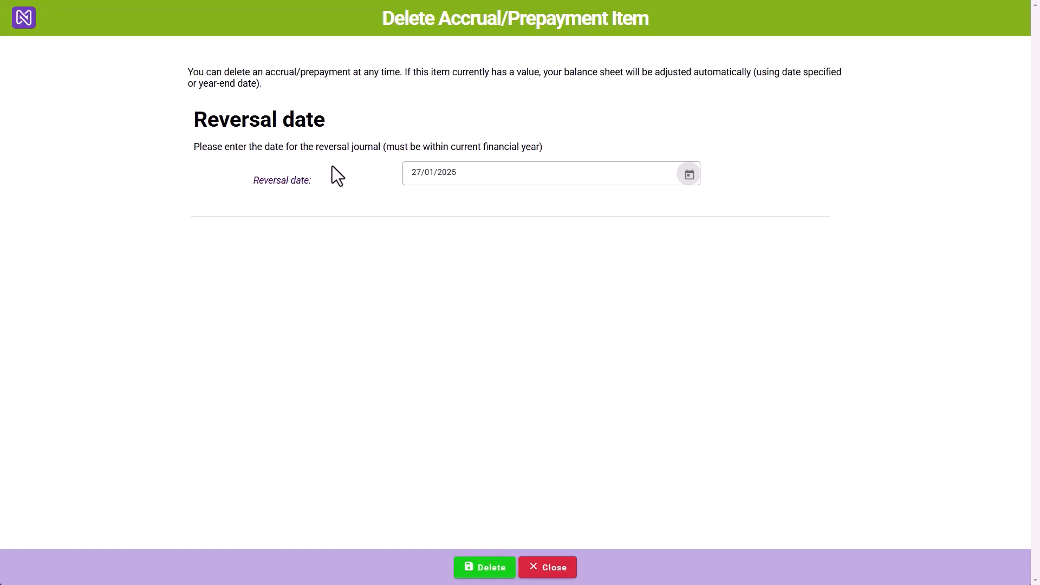
pyautogui.click(490, 567)
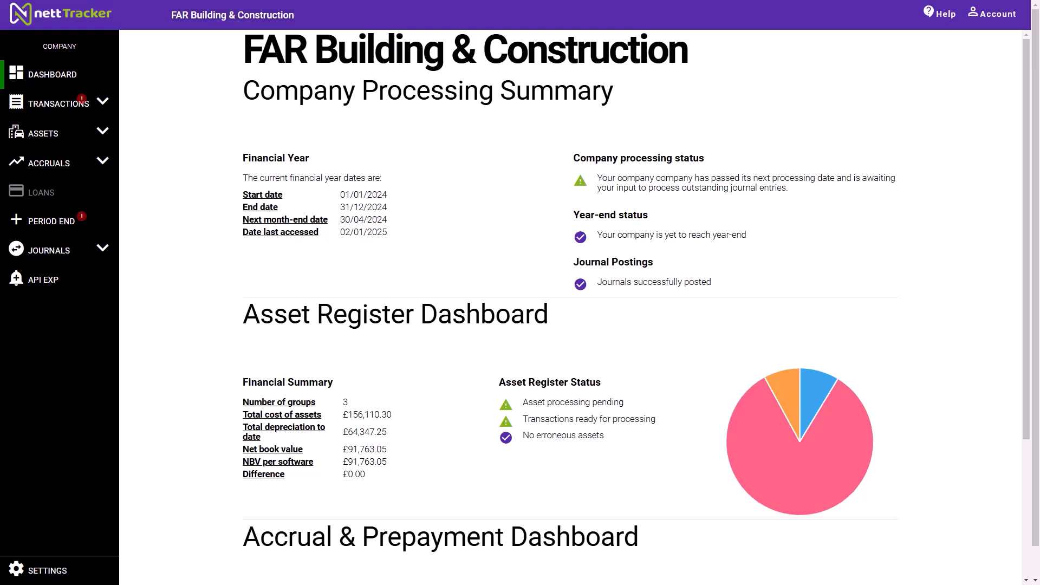
# Save the company's journal options with automated period posting and disabled back-dated journal entries both turned on.
pyautogui.click(20, 574)
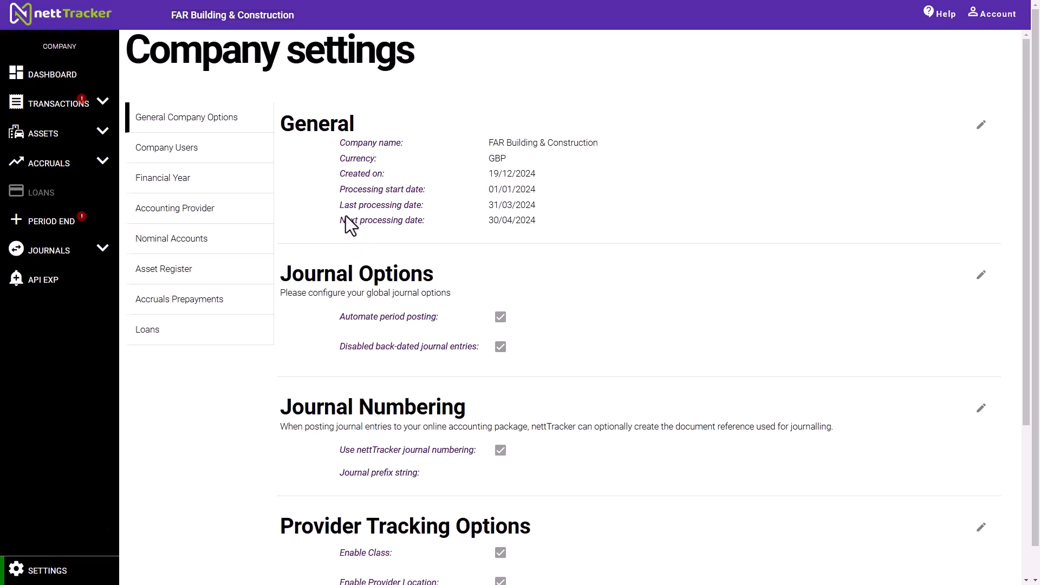
pyautogui.click(333, 281)
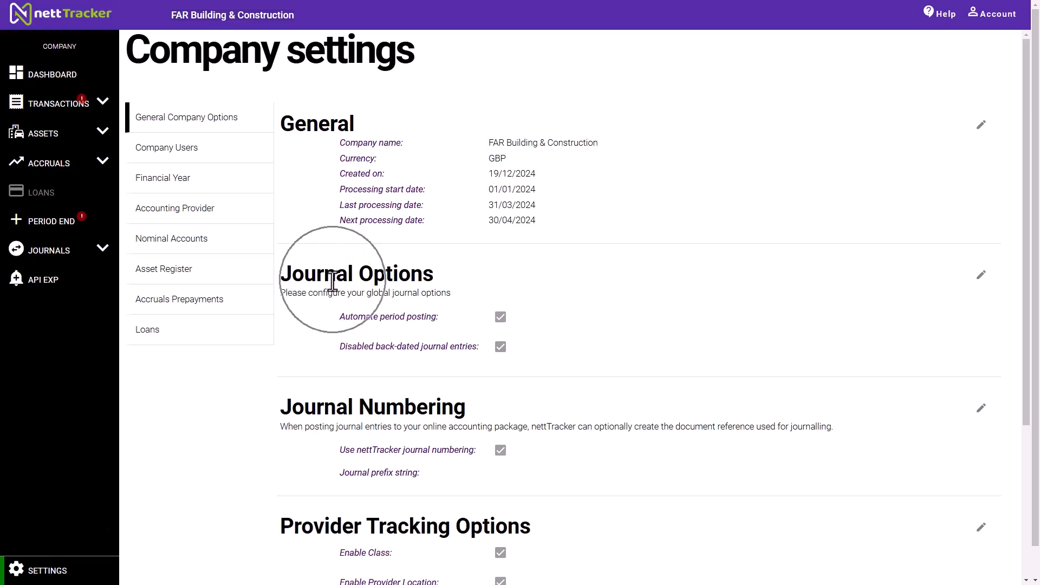
pyautogui.click(981, 274)
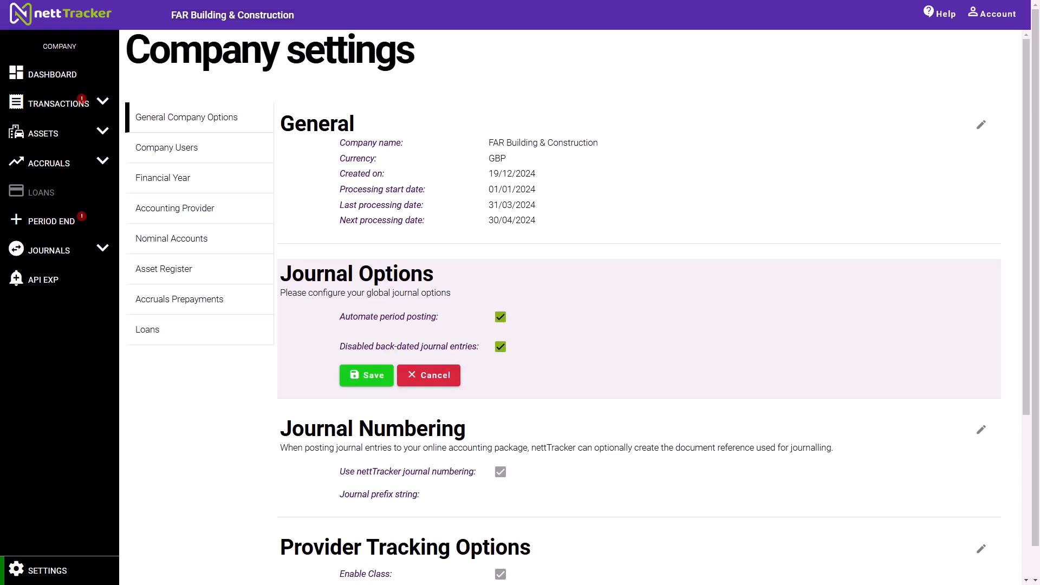
pyautogui.click(364, 381)
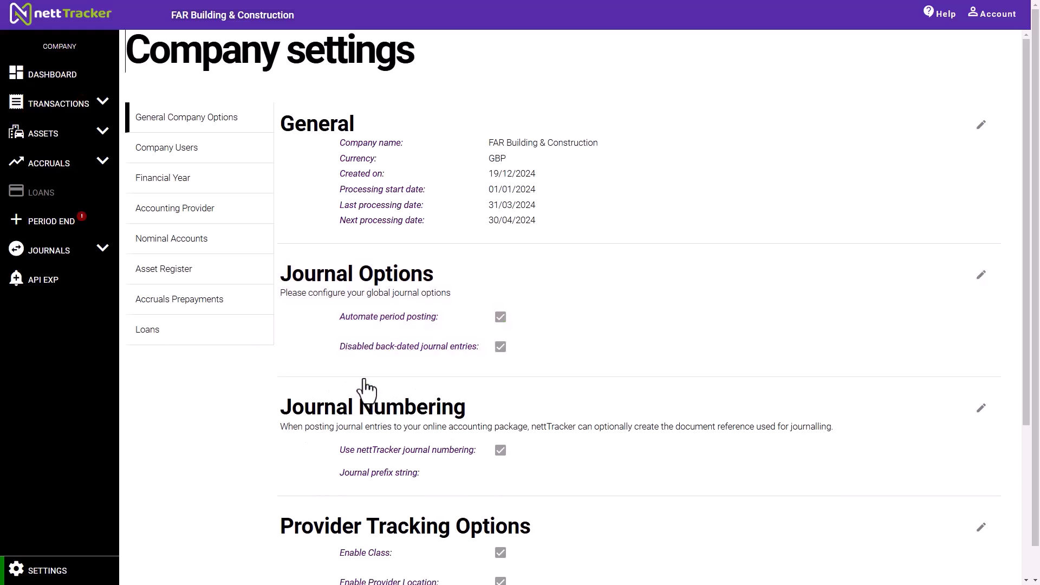
# Check the next month-end date on the company dashboard and run the period end for 30/04/2024.
pyautogui.click(65, 76)
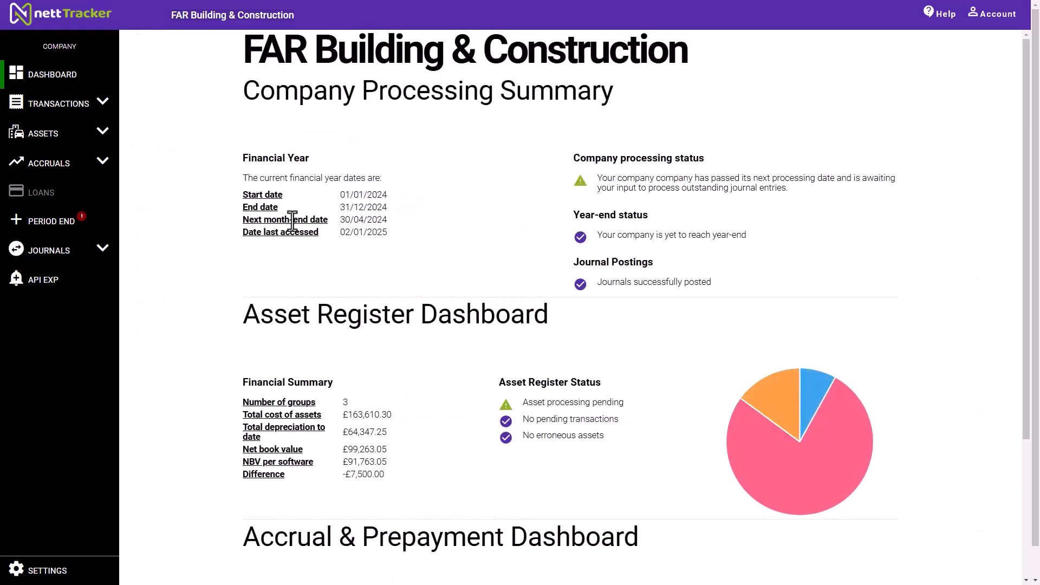
pyautogui.moveTo(340, 221); pyautogui.dragTo(387, 224)
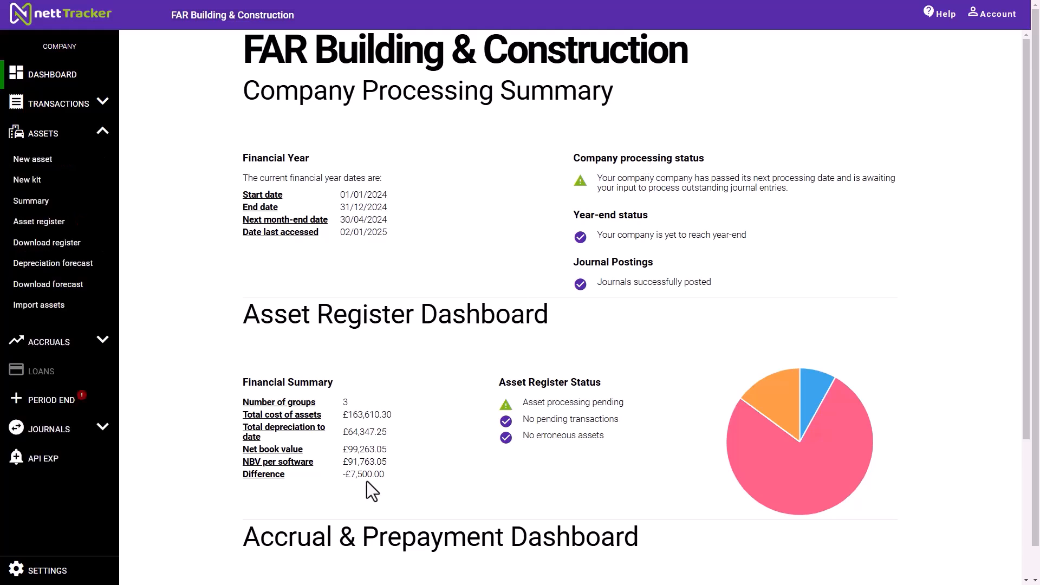
pyautogui.press('ctrl')
pyautogui.press('ctrl')
pyautogui.moveTo(339, 220); pyautogui.dragTo(389, 219)
pyautogui.click(59, 404)
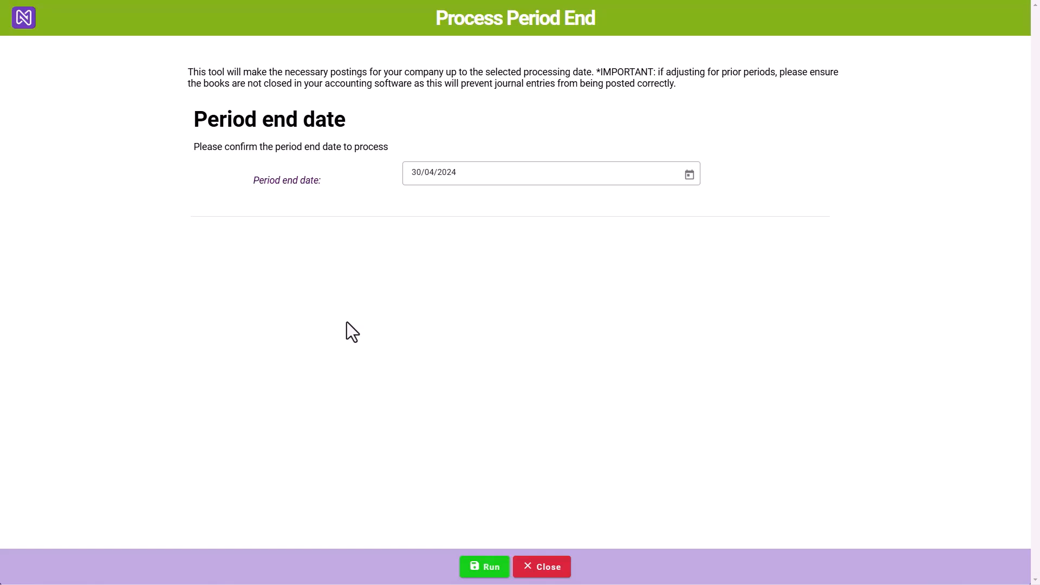
pyautogui.click(465, 174)
pyautogui.click(486, 575)
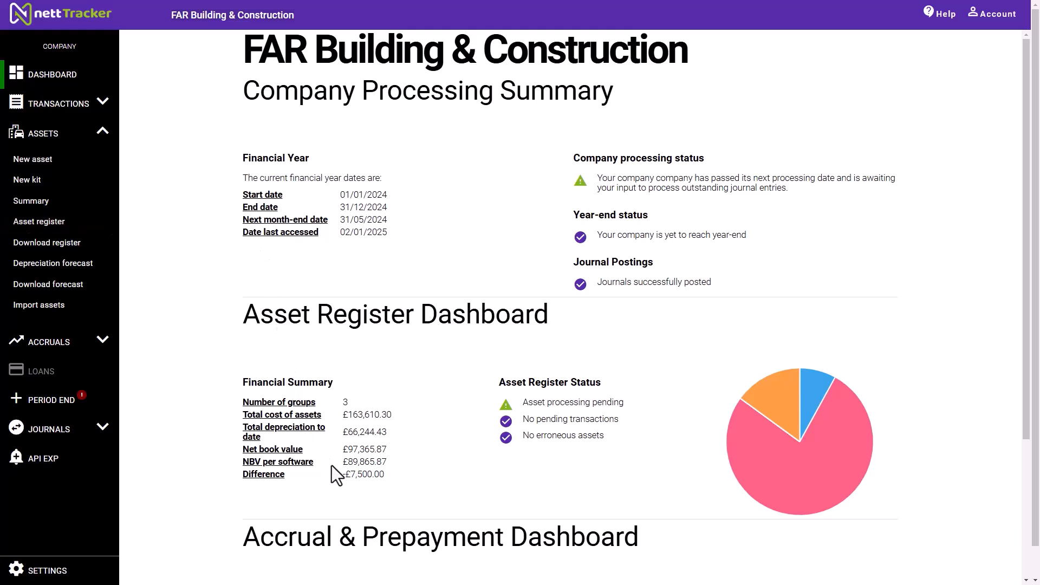
# Run the period end process with the period end date set to 31/12/2024.
pyautogui.click(359, 477)
pyautogui.click(81, 399)
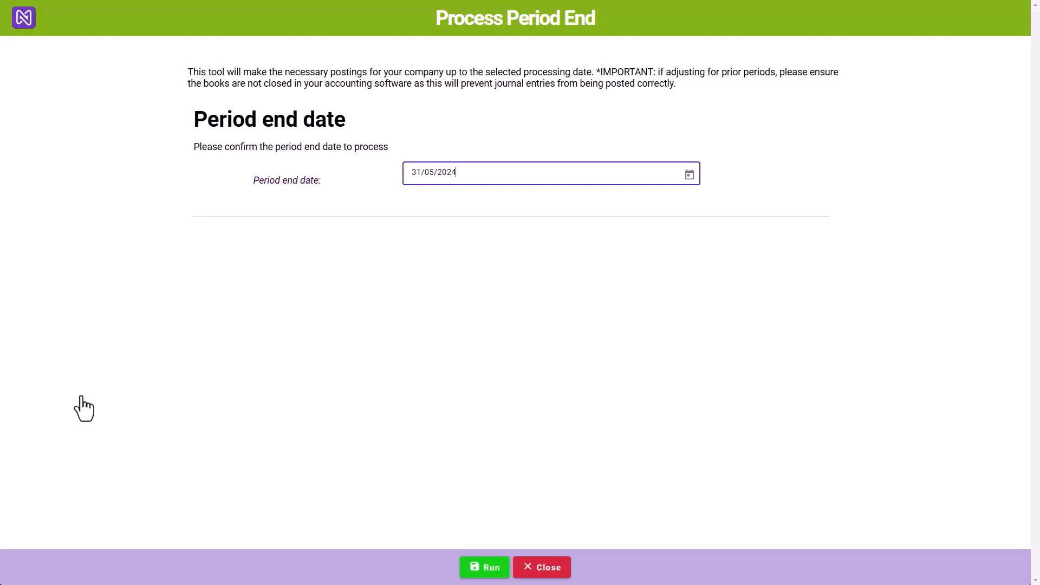
pyautogui.press('BackSpace')
pyautogui.press('BackSpace')
pyautogui.press('BackSpace')
pyautogui.press('BackSpace')
pyautogui.press('BackSpace')
pyautogui.press('BackSpace')
pyautogui.press('BackSpace')
pyautogui.press('BackSpace')
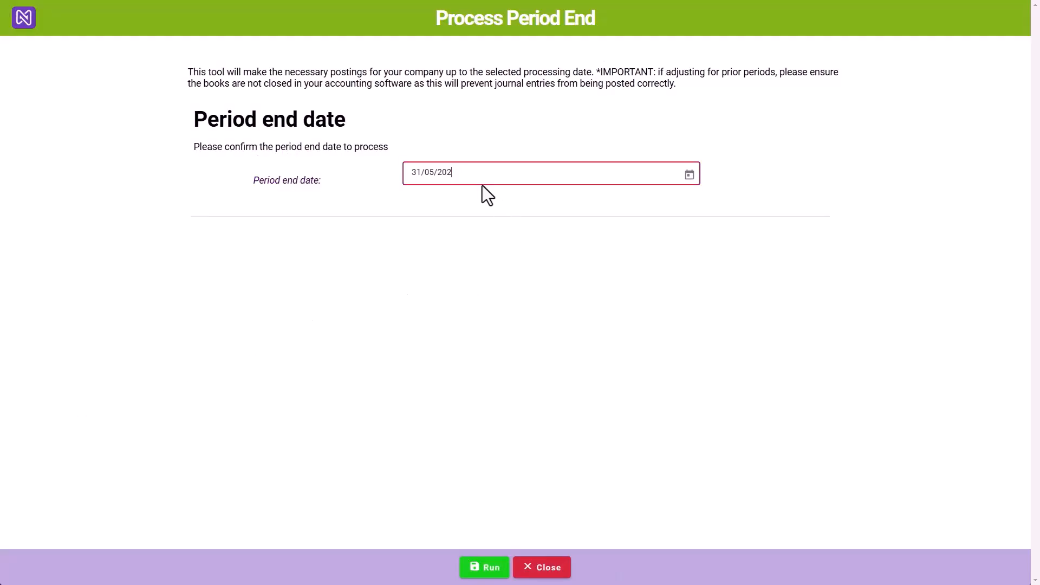
pyautogui.write('1224')
pyautogui.press('Tab')
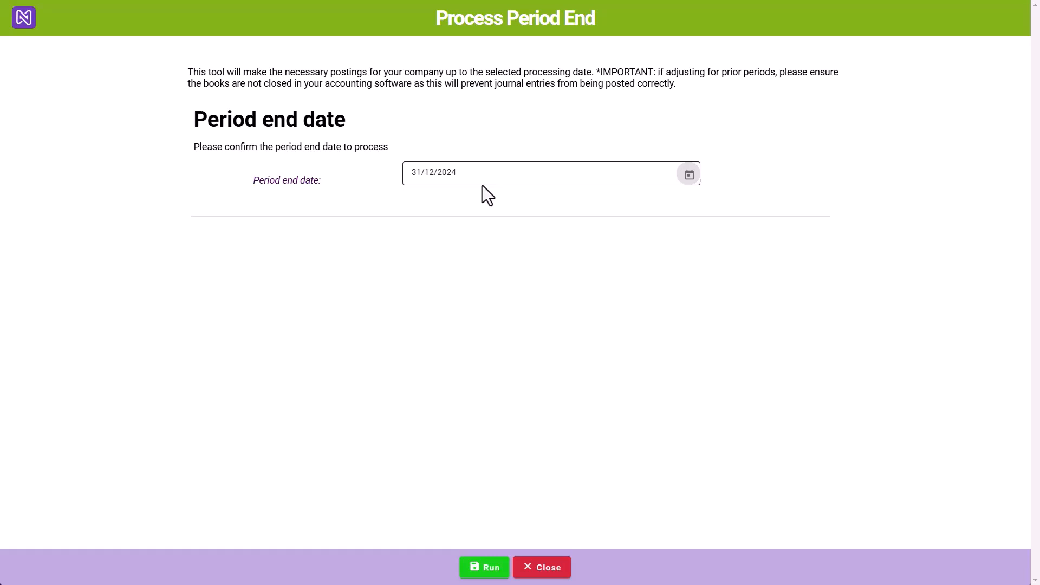
pyautogui.click(485, 567)
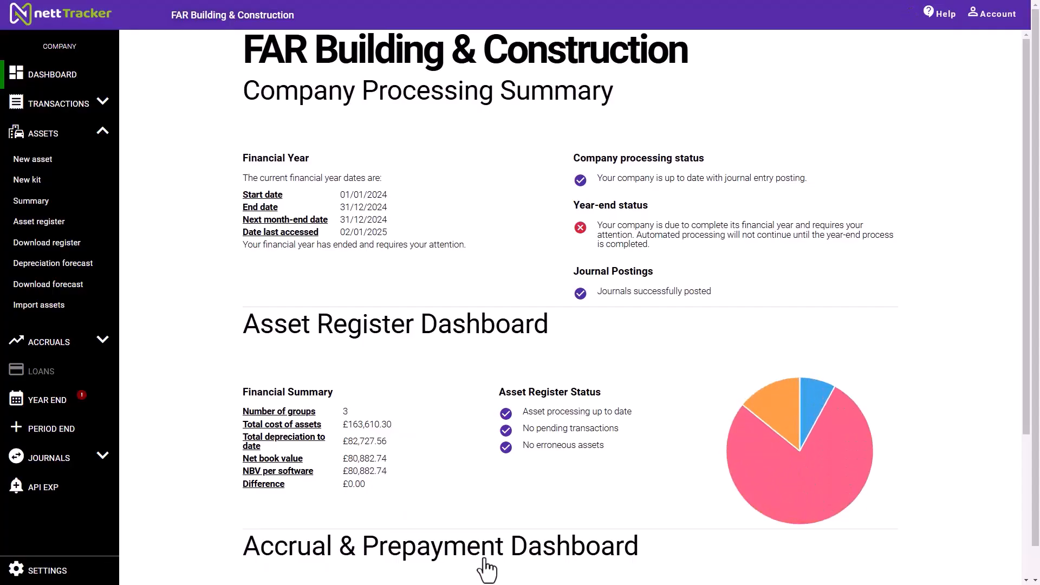
# Review the company dashboard's year-end status, asset register summary and accrual and prepayment section.
pyautogui.scroll(-1, 448, 575)
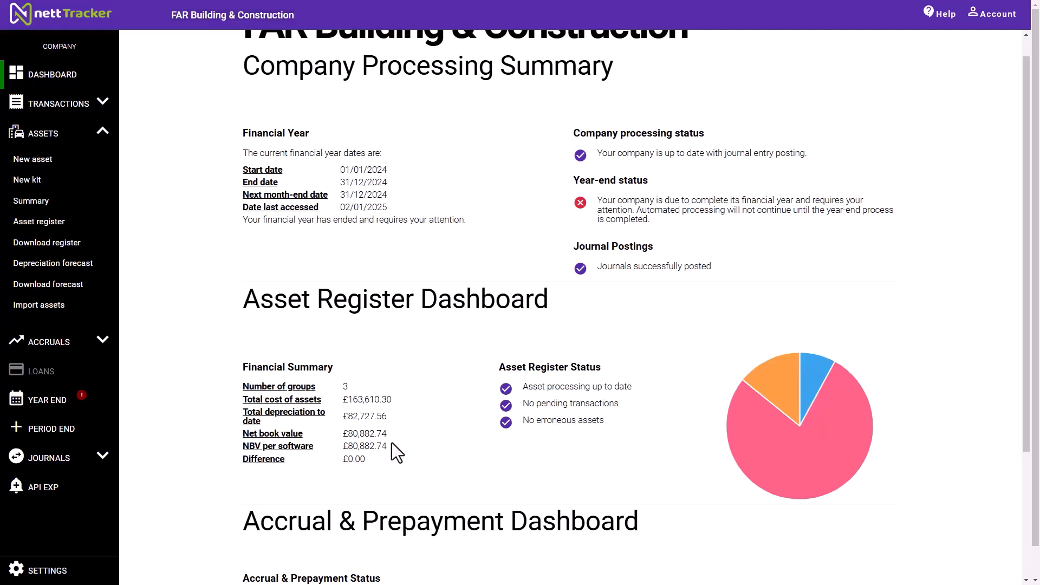
pyautogui.click(392, 443)
pyautogui.scroll(-3, 392, 444)
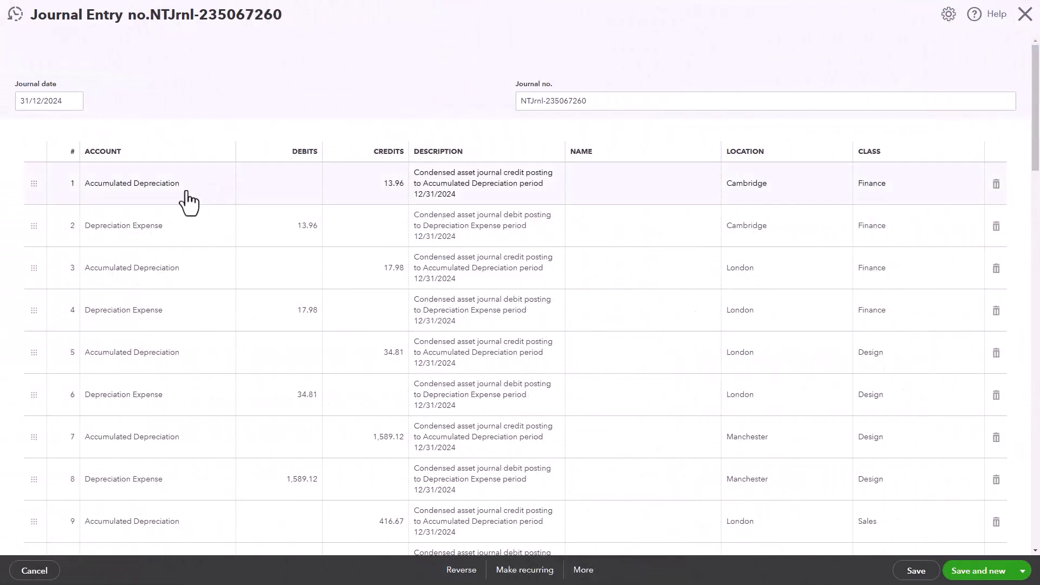
# Examine the 31/12/2024 journal entry in the accounting package, comparing its depreciation lines with the prepaid subscription lines and their descriptions.
pyautogui.click(181, 216)
pyautogui.click(445, 173)
pyautogui.scroll(-4, 445, 184)
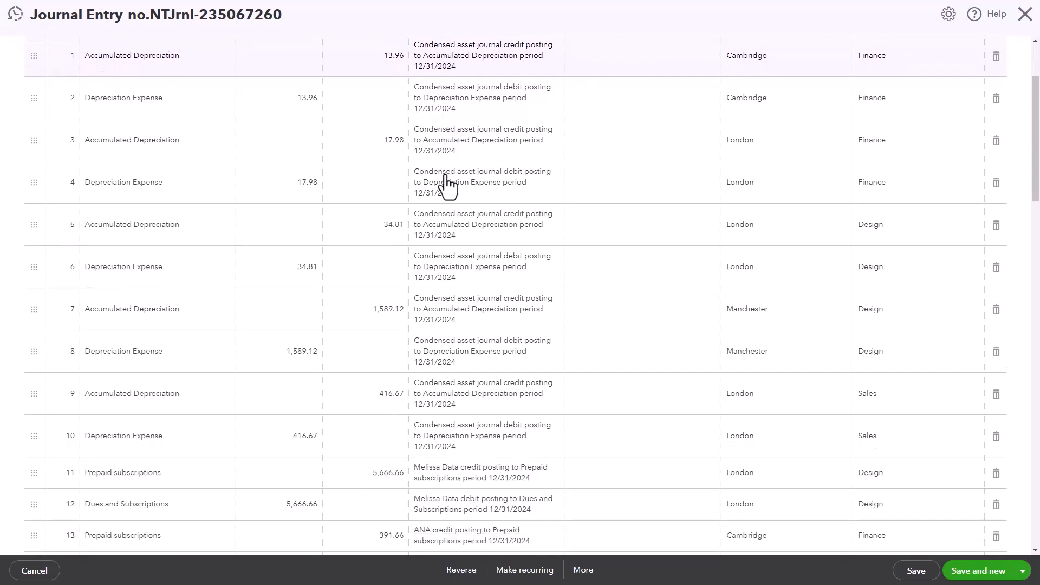
pyautogui.scroll(-3, 446, 184)
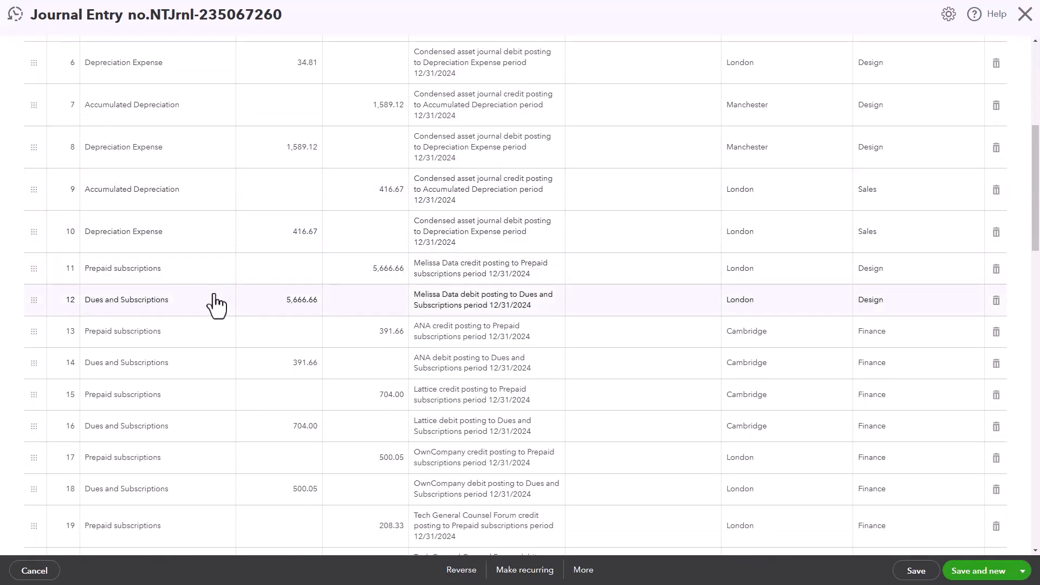
pyautogui.click(198, 289)
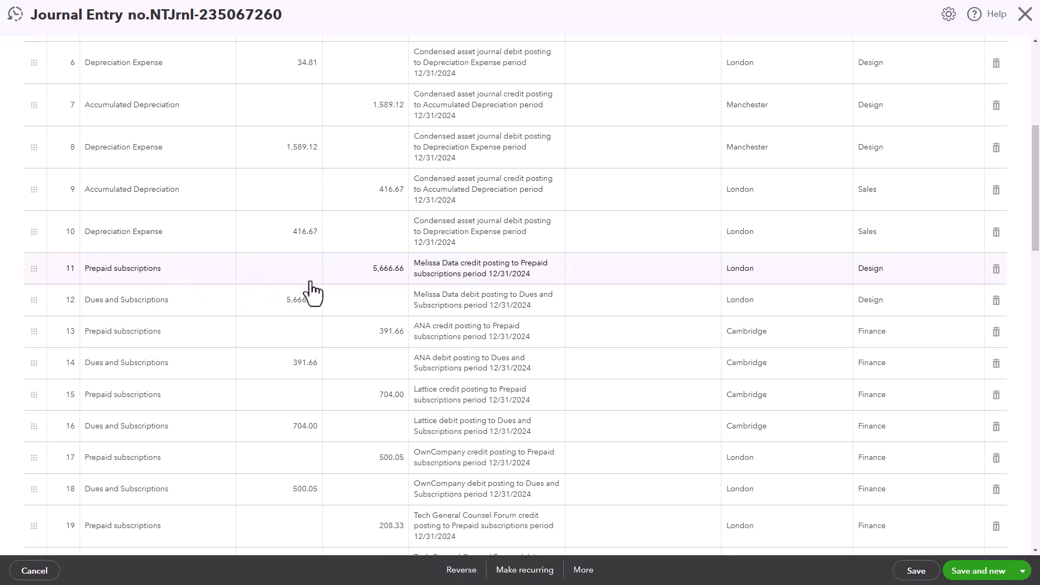
pyautogui.click(437, 275)
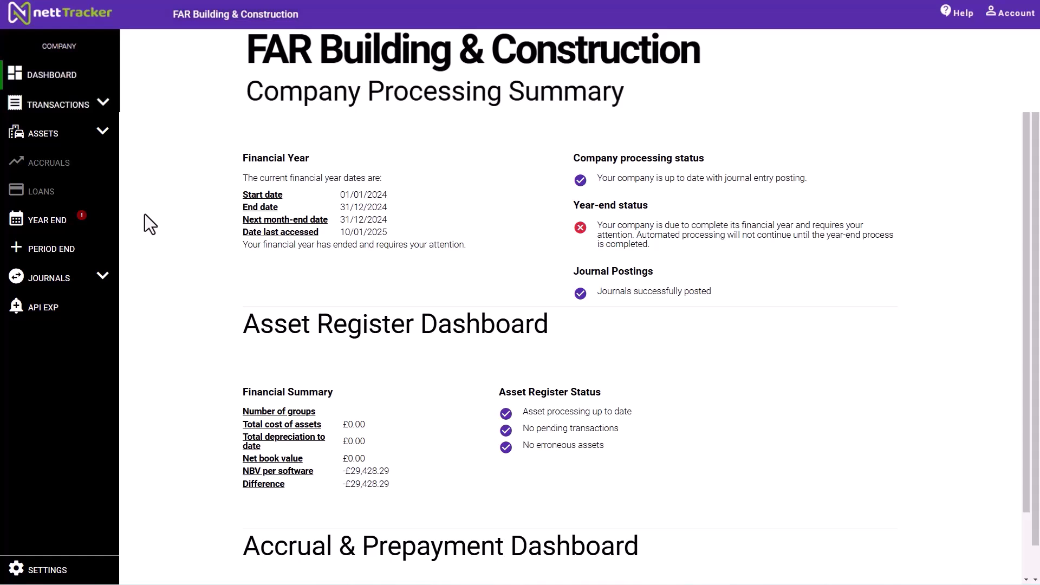
# Begin the year-end process for the company and confirm the data checks and write-off preparation.
pyautogui.click(74, 221)
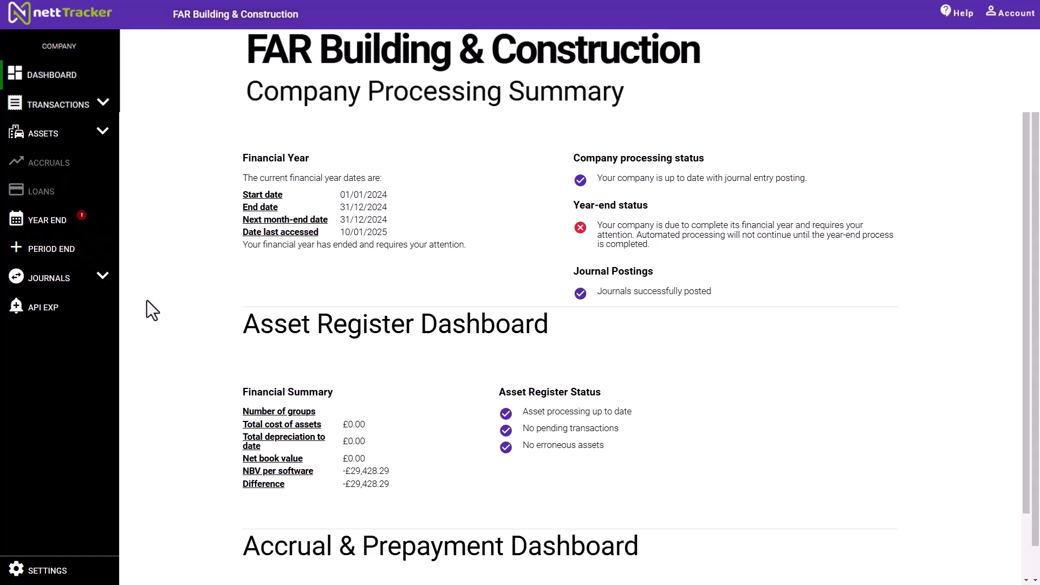
pyautogui.click(54, 233)
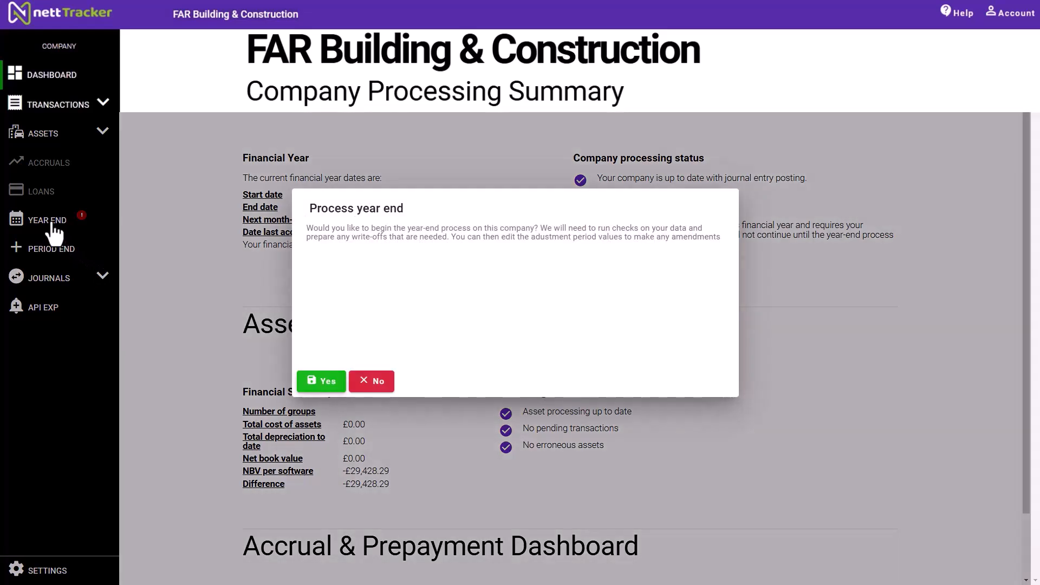
pyautogui.click(324, 386)
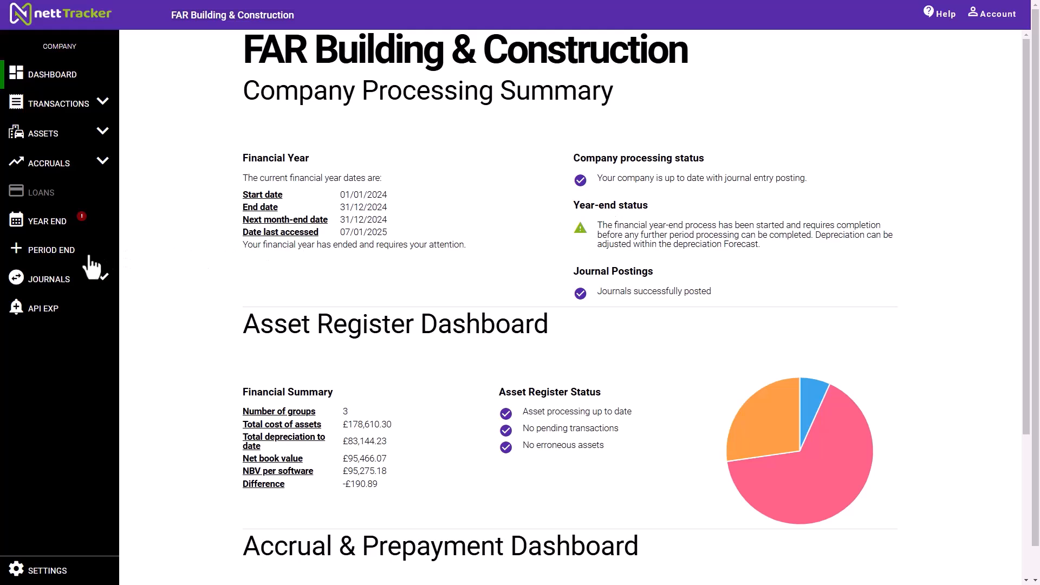
# Open the period end process and check the period end date it proposes.
pyautogui.click(71, 255)
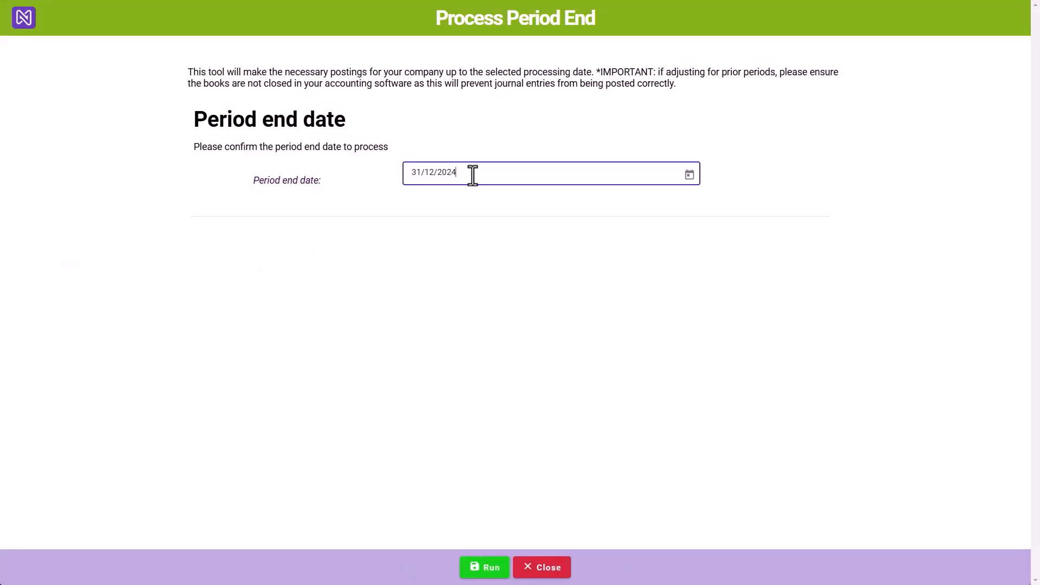
pyautogui.click(471, 175)
pyautogui.click(472, 175)
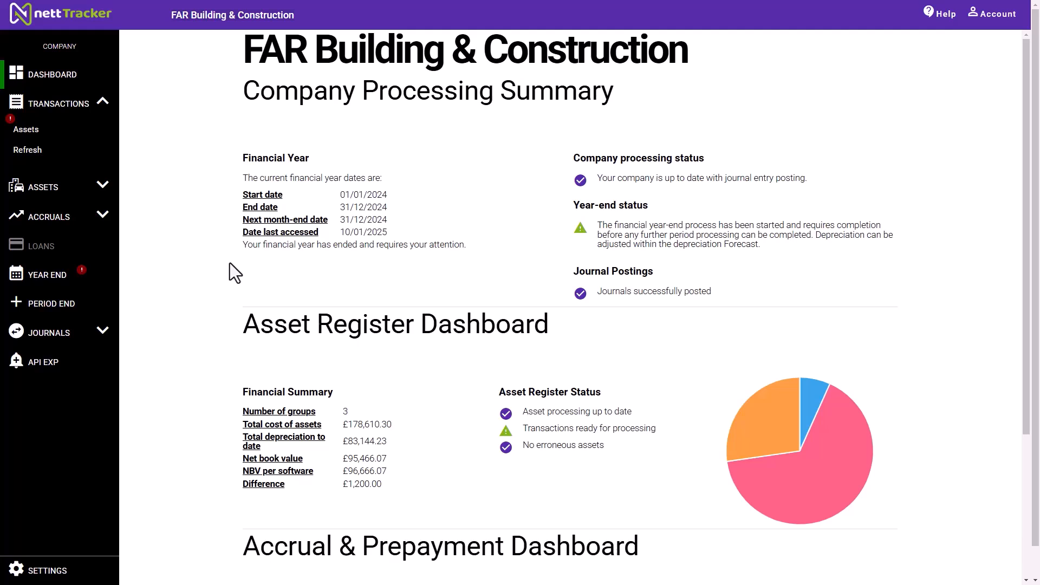
# Create an asset from the pending "Desk for site manager" transaction, keeping the Office Furniture group and 3-year straight line depreciation rule.
pyautogui.click(27, 131)
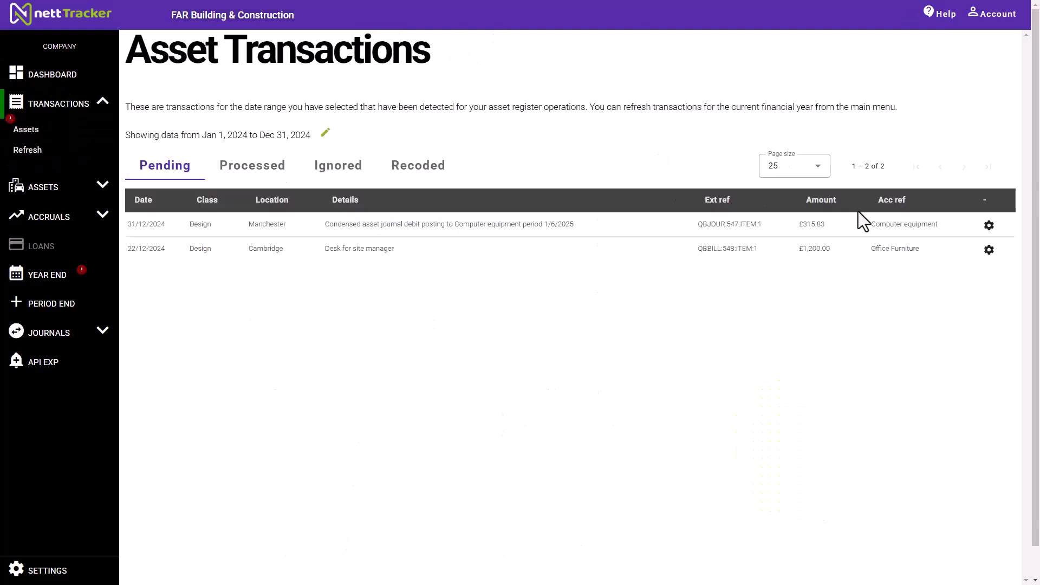
pyautogui.click(989, 250)
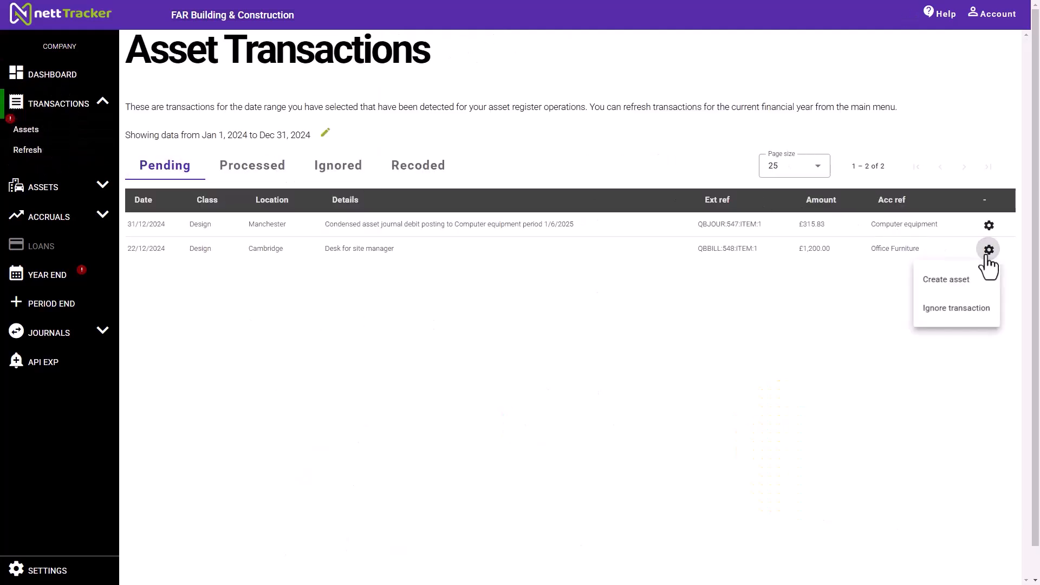
pyautogui.click(953, 285)
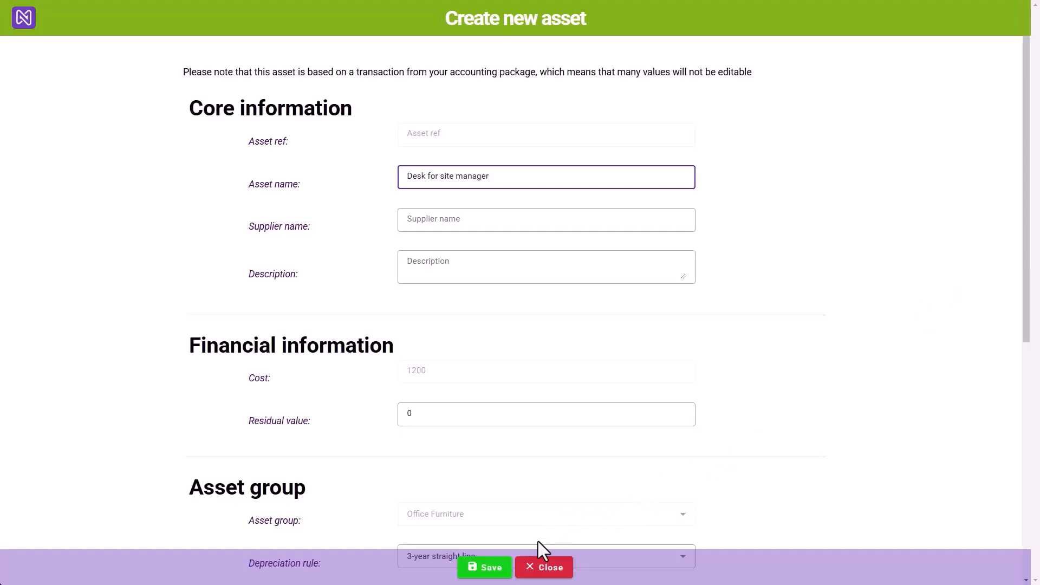
pyautogui.click(494, 570)
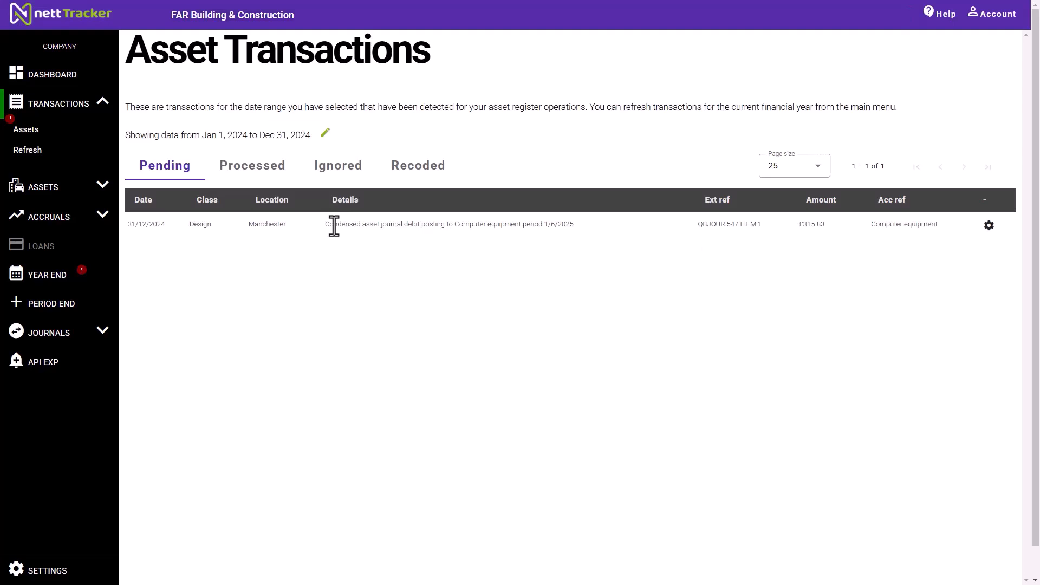
# Mark the pending condensed asset journal transaction for Computer equipment dated 31/12/2024 as ignored.
pyautogui.click(989, 226)
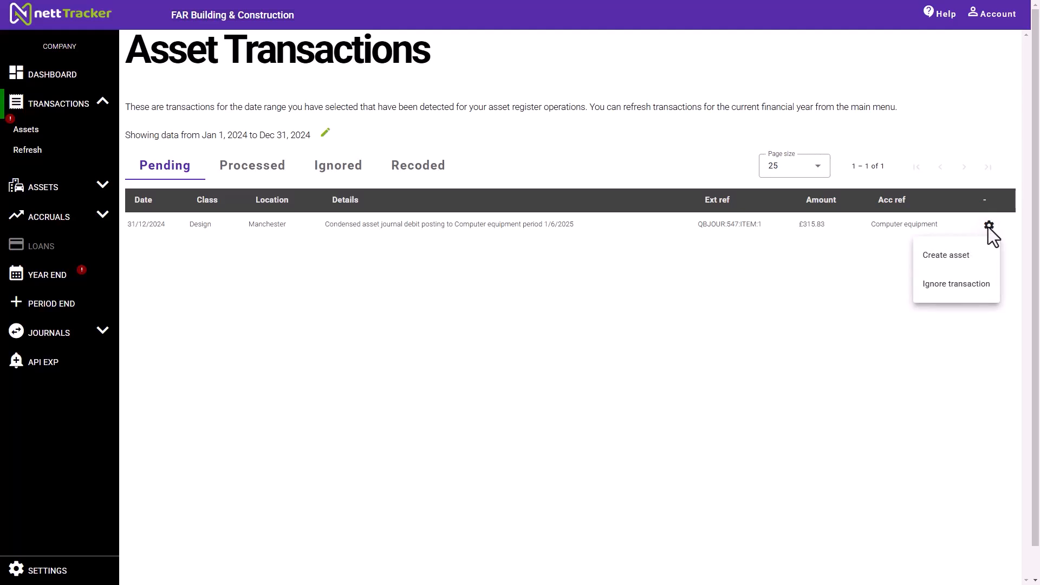
pyautogui.click(952, 288)
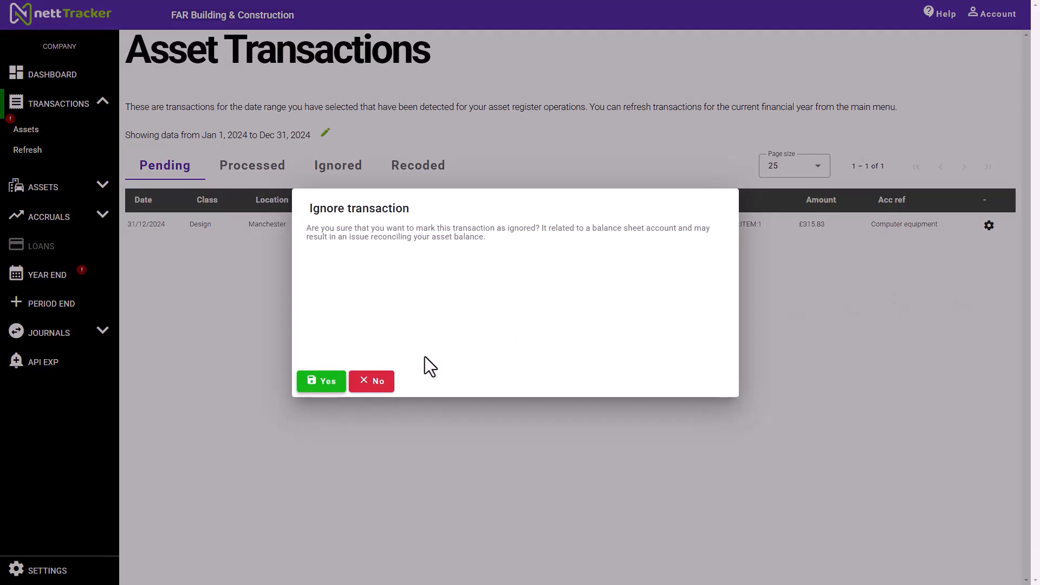
pyautogui.click(325, 381)
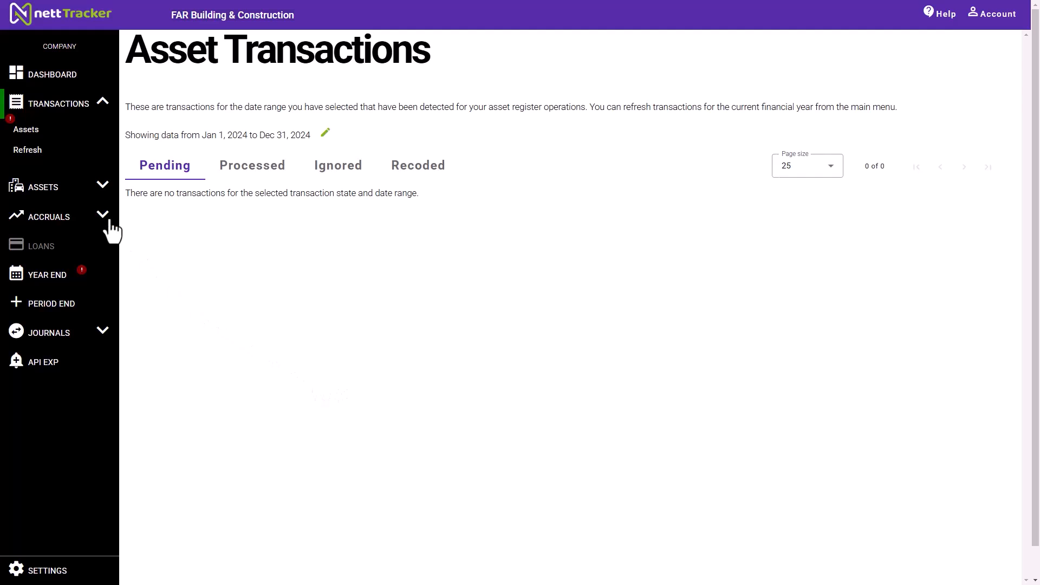
# Show the depreciation forecast for the Office Furniture group to review the new desk's depreciation.
pyautogui.click(99, 192)
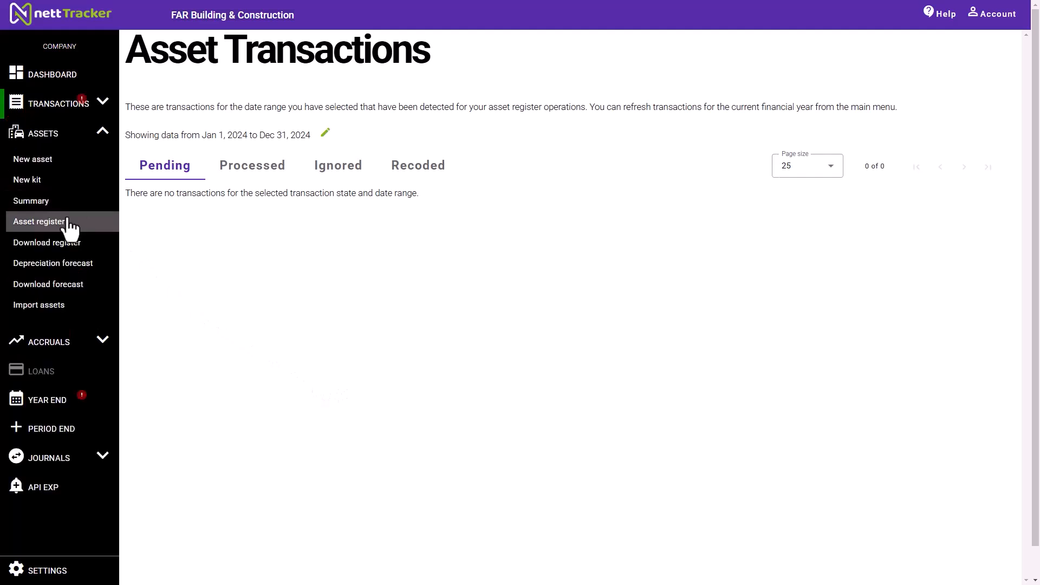
pyautogui.click(64, 266)
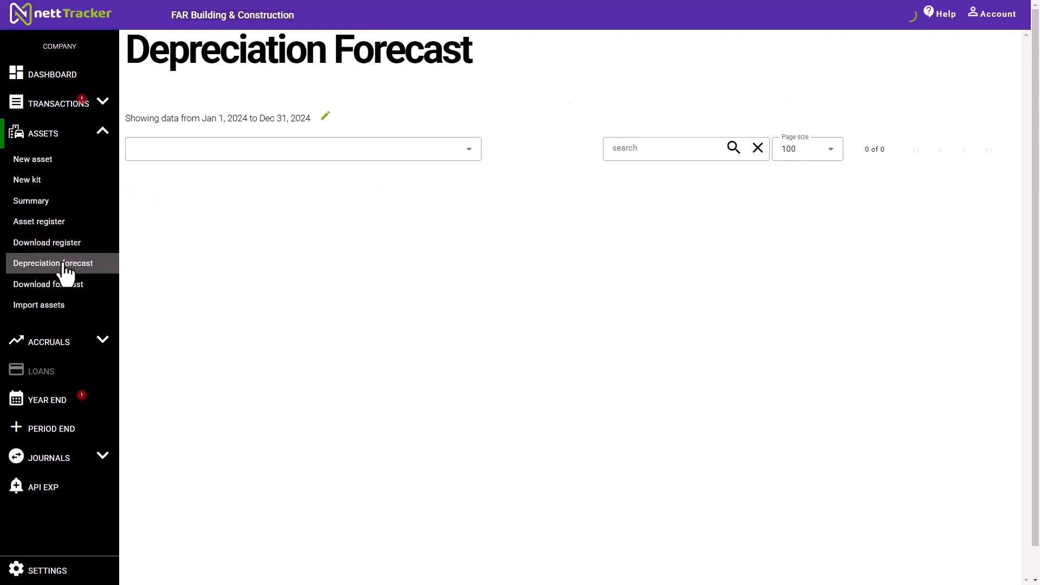
pyautogui.click(243, 157)
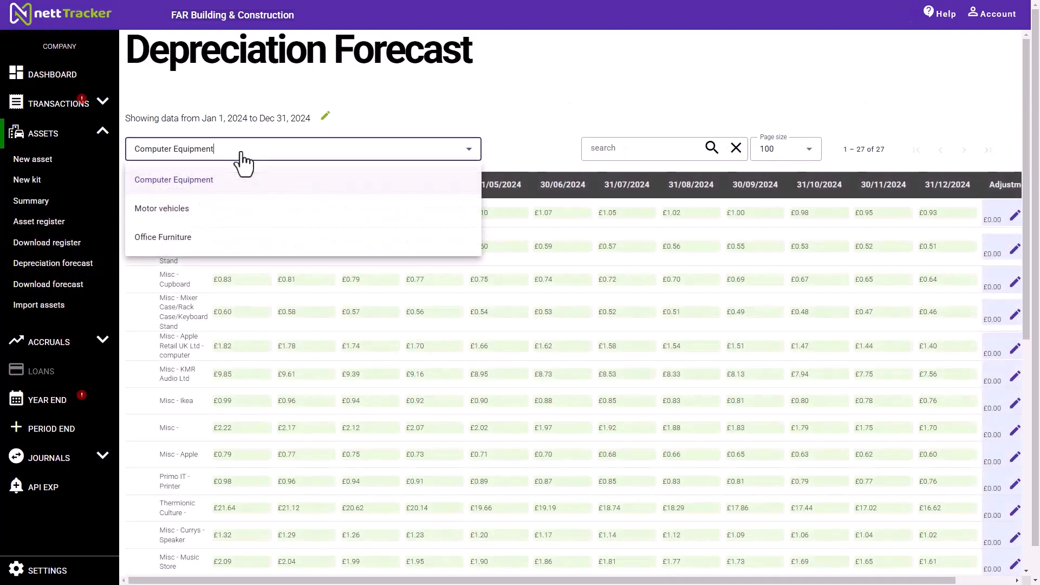
pyautogui.click(164, 238)
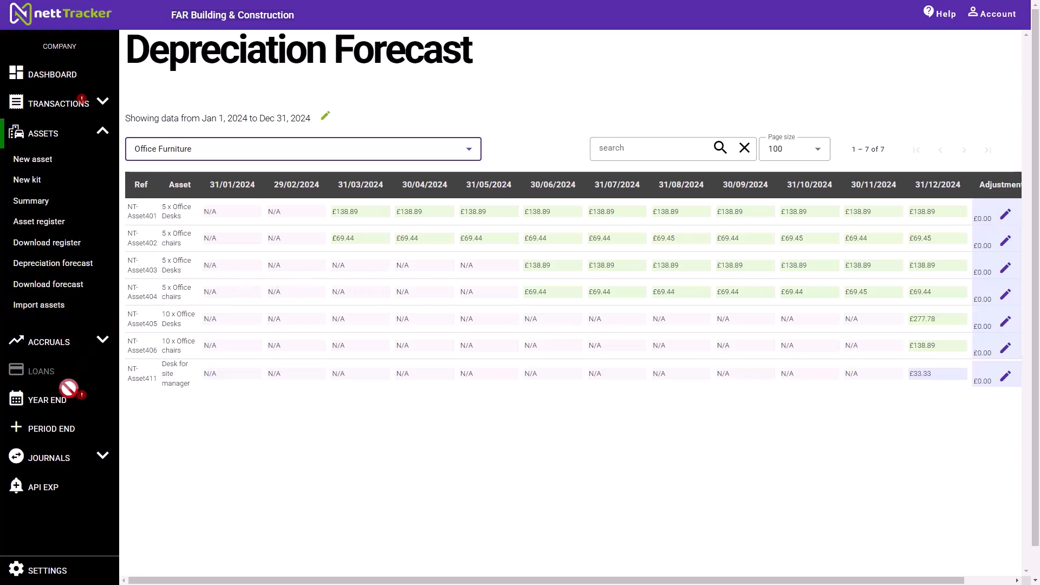
# Run the period end for 31/12/2024 and check the site manager desk's December depreciation in the forecast.
pyautogui.click(59, 428)
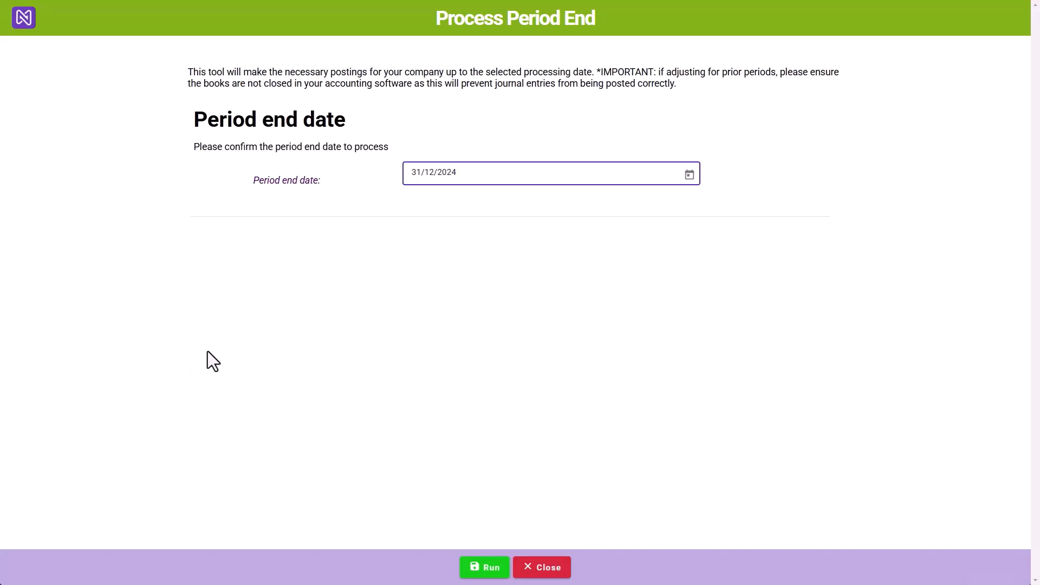
pyautogui.click(460, 173)
pyautogui.click(487, 569)
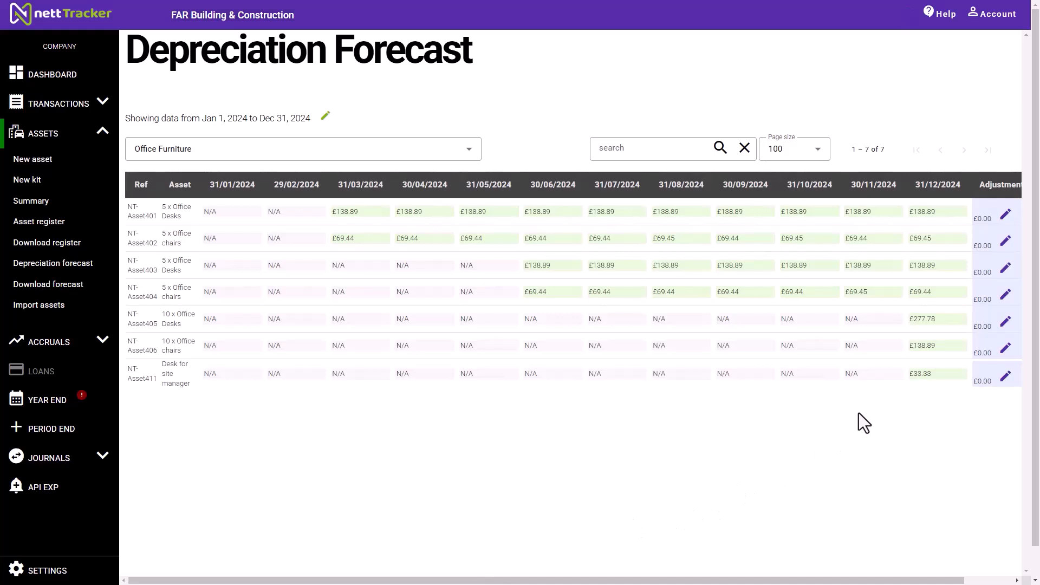
pyautogui.click(926, 379)
pyautogui.click(927, 378)
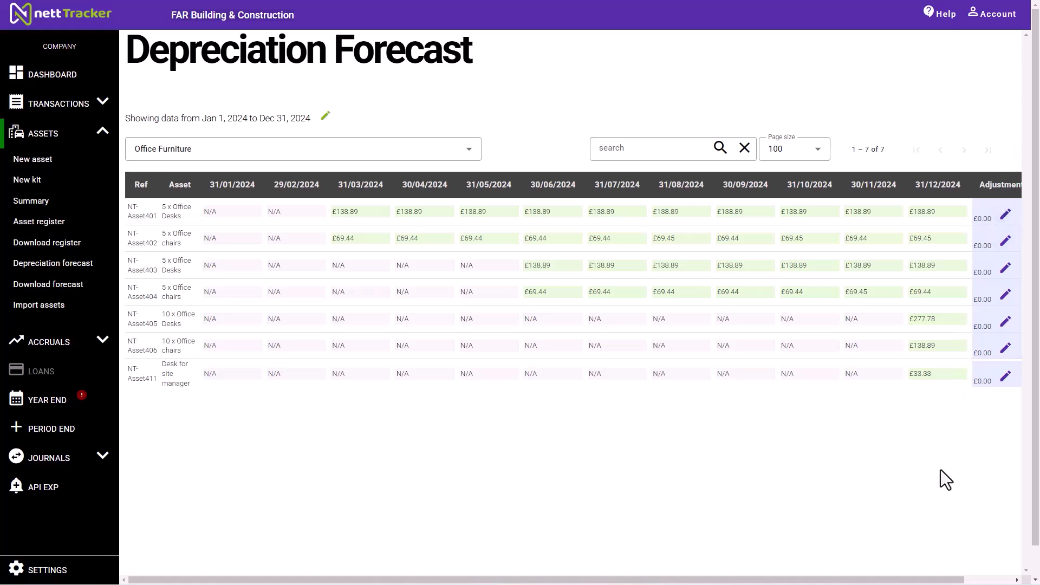
# Set the year-end depreciation adjustment of the first 5 x Office Desks asset, NT-Asset401, to 611.10.
pyautogui.moveTo(925, 580); pyautogui.dragTo(972, 581)
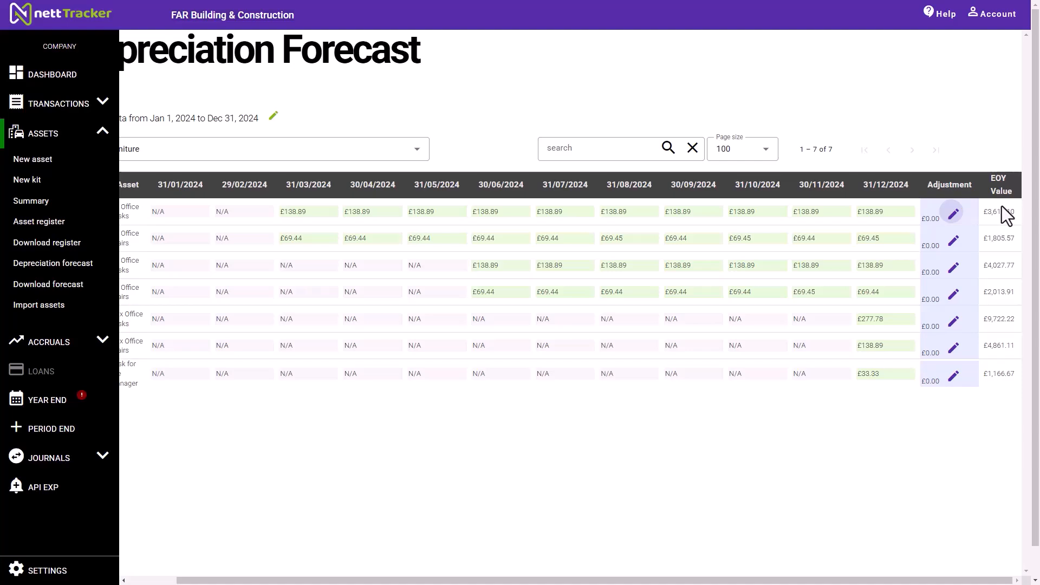
pyautogui.click(953, 218)
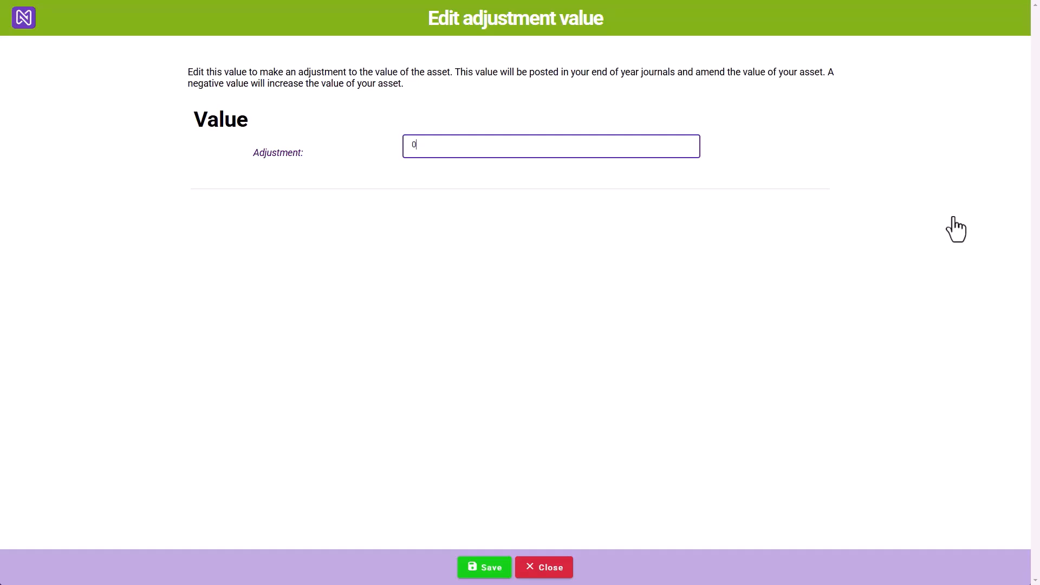
pyautogui.write('611.10')
pyautogui.click(495, 569)
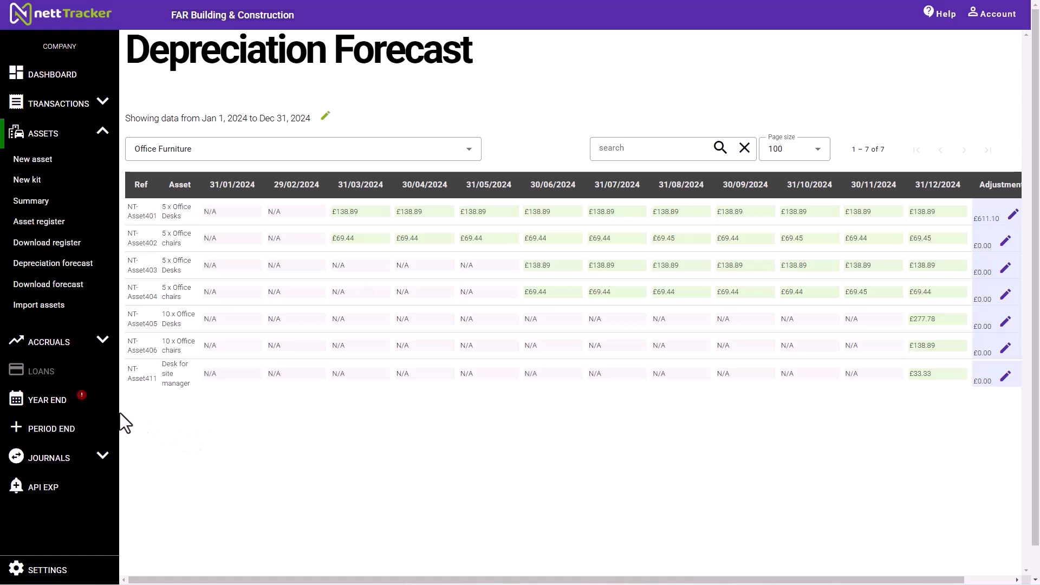
# Complete the year end with the next year end date set to 31/12/2025 and review the company dashboard.
pyautogui.click(56, 403)
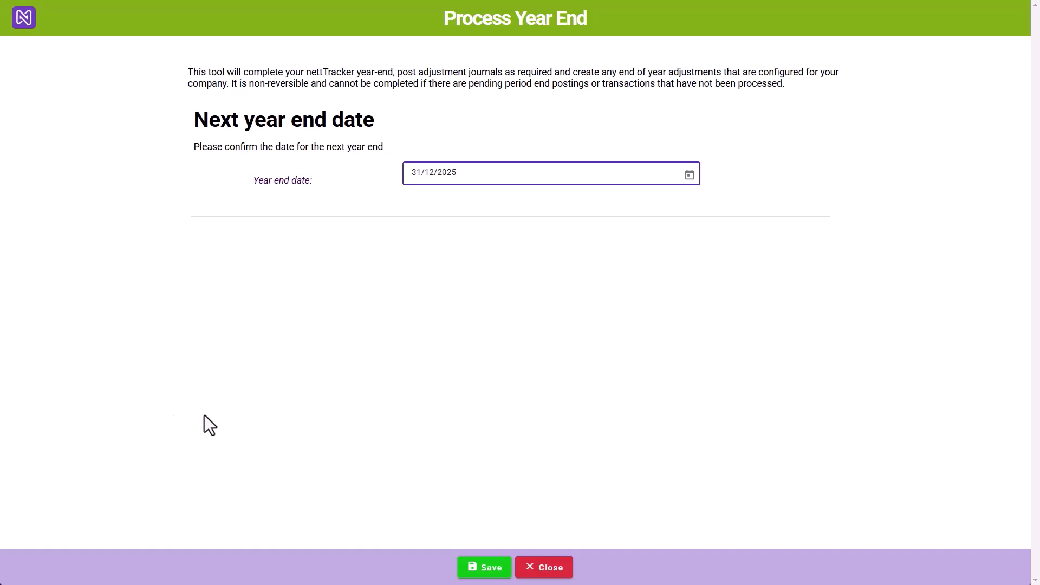
pyautogui.click(477, 576)
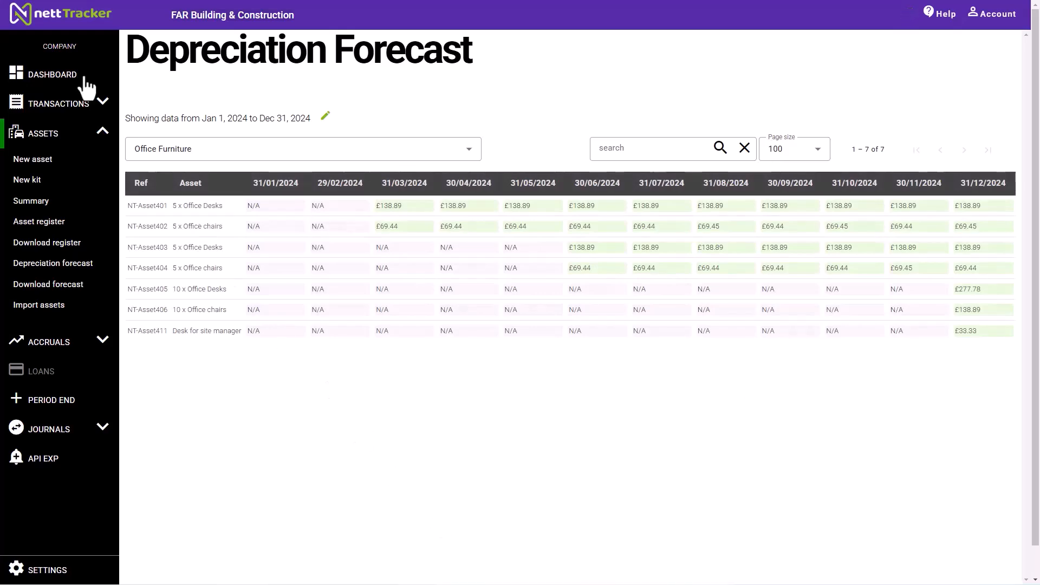
pyautogui.click(57, 77)
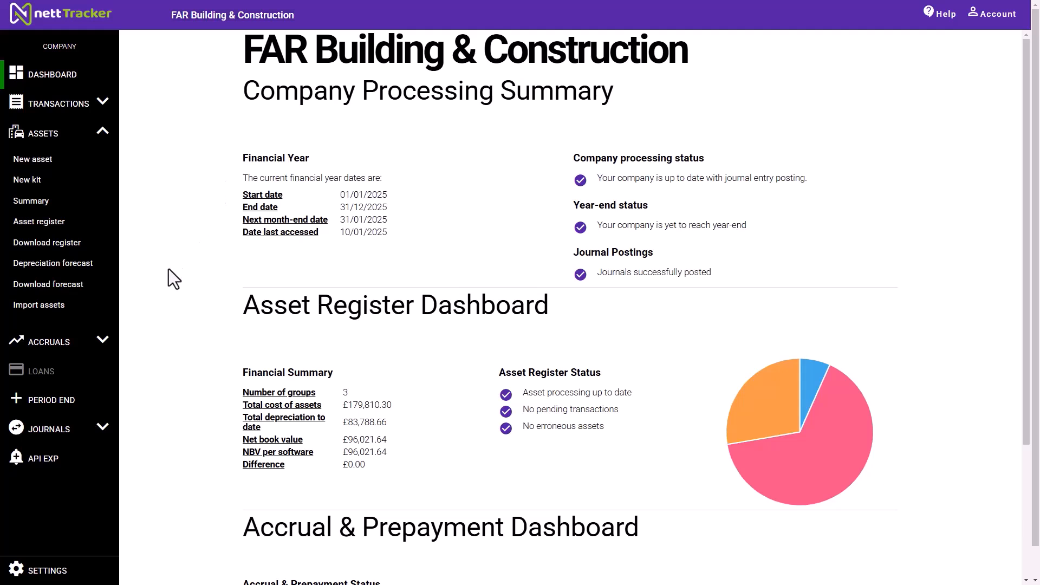
# Show the Office Furniture asset register for Jan 1, 2025 - Dec 31, 2025 and check NT-Asset401's brought-forward depreciation and net value.
pyautogui.click(70, 228)
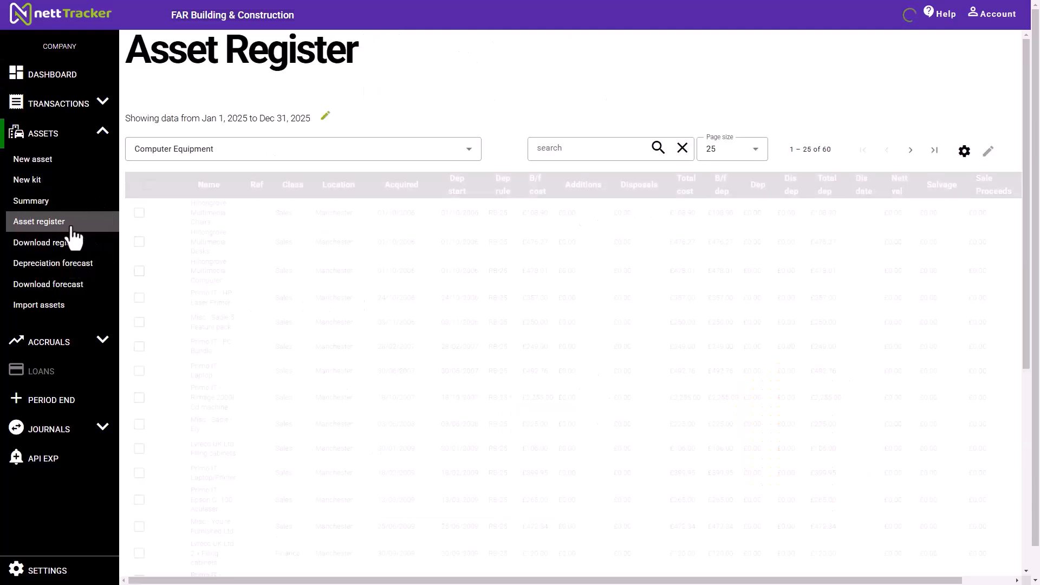
pyautogui.click(324, 117)
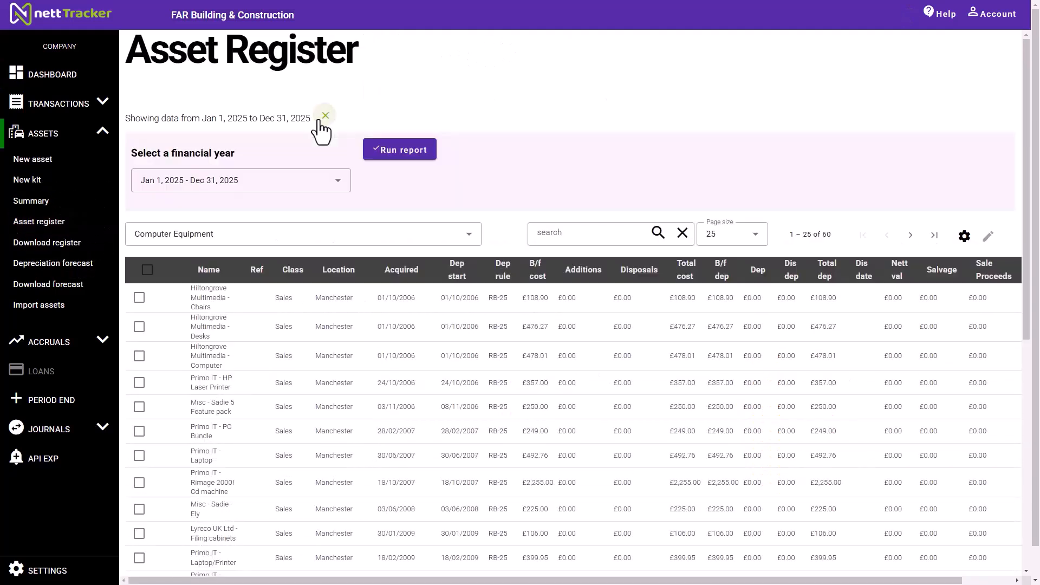
pyautogui.click(302, 184)
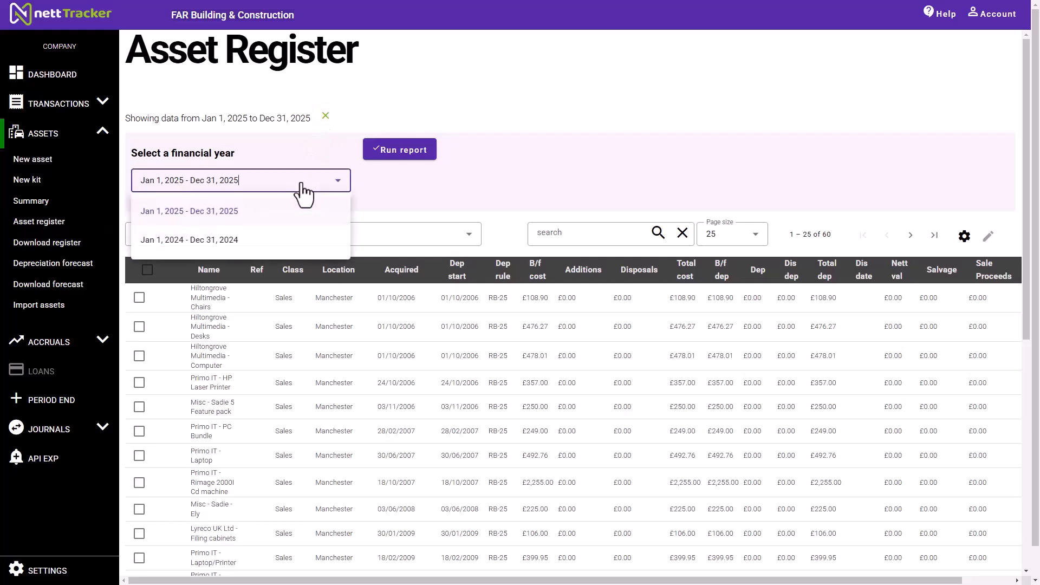
pyautogui.click(238, 215)
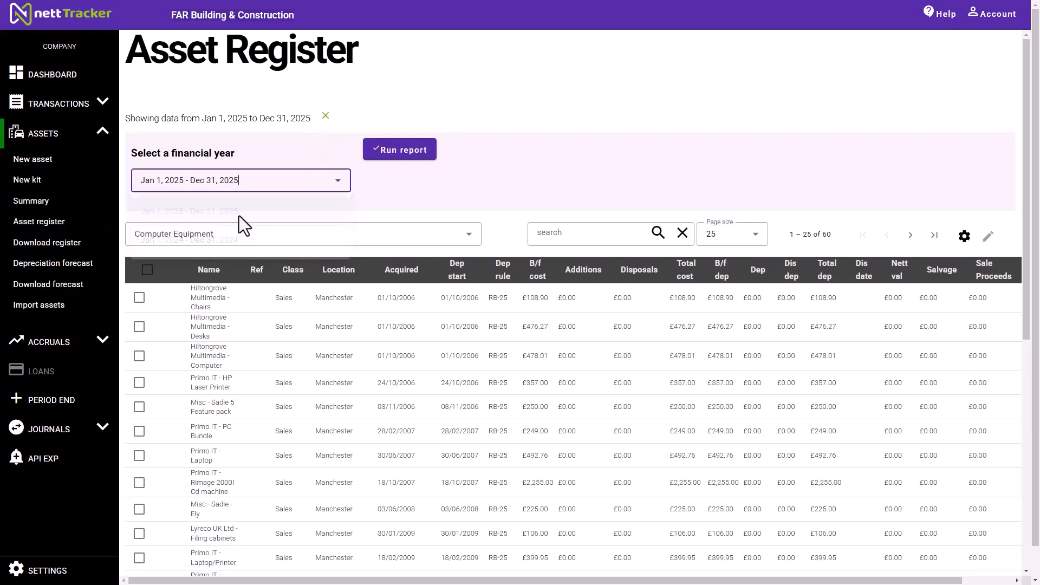
pyautogui.click(390, 154)
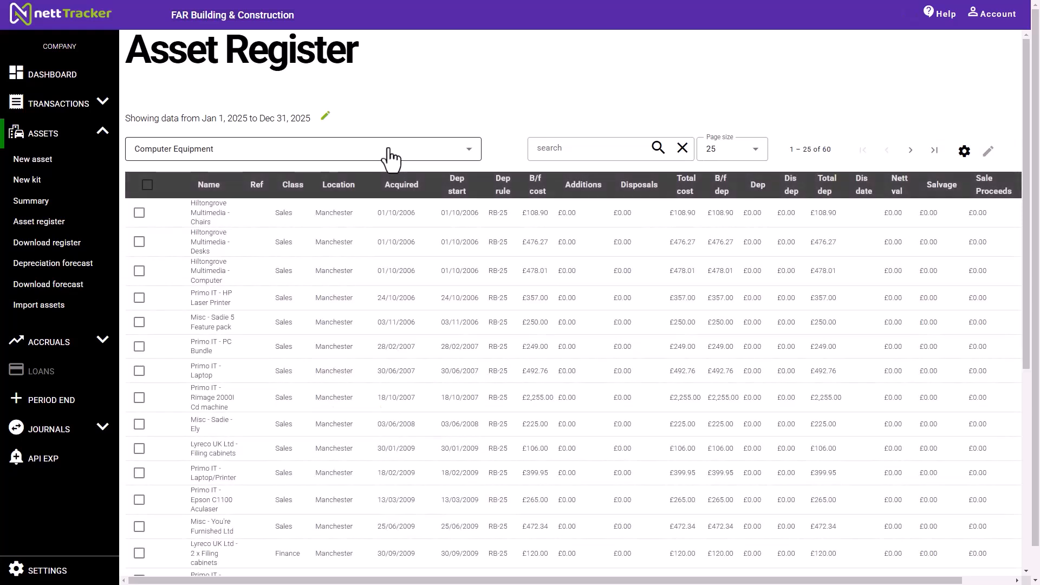
pyautogui.click(390, 154)
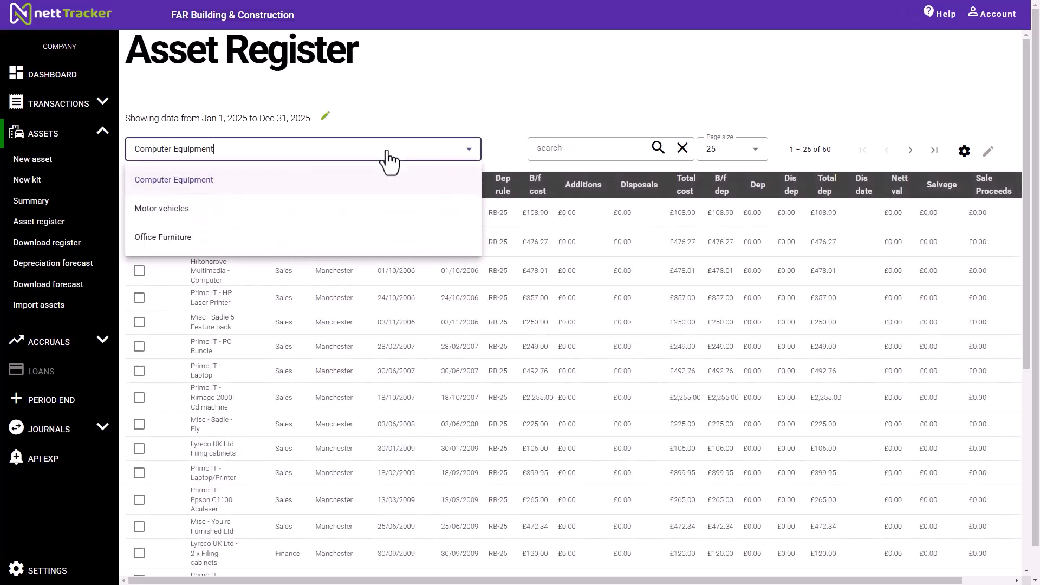
pyautogui.click(169, 239)
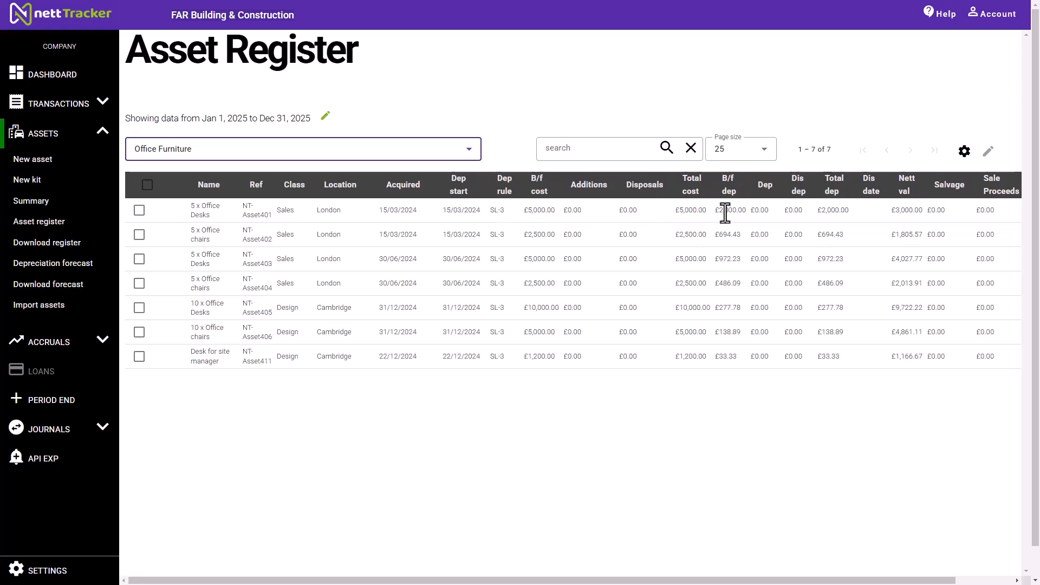
pyautogui.click(890, 211)
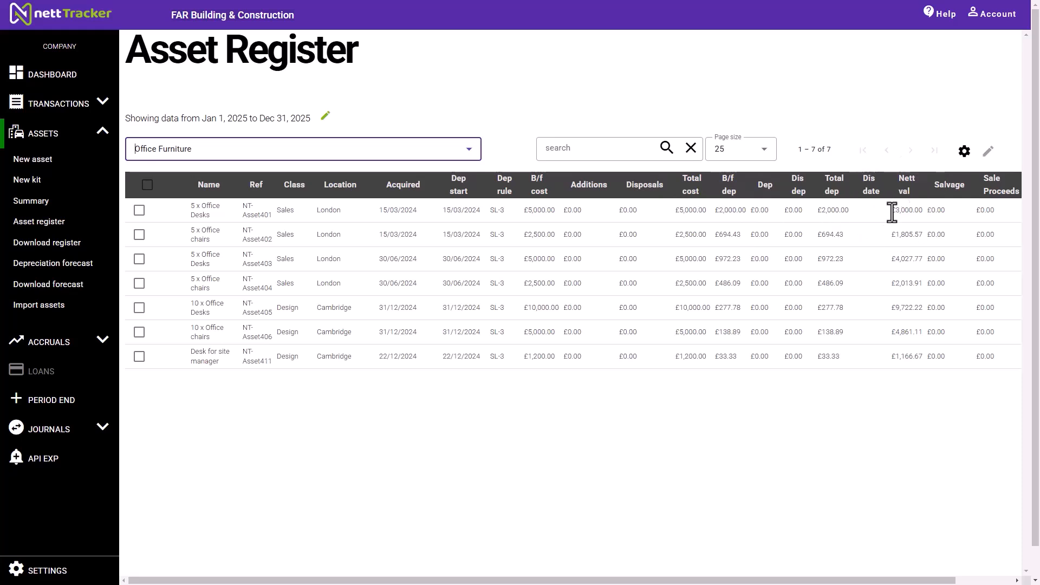